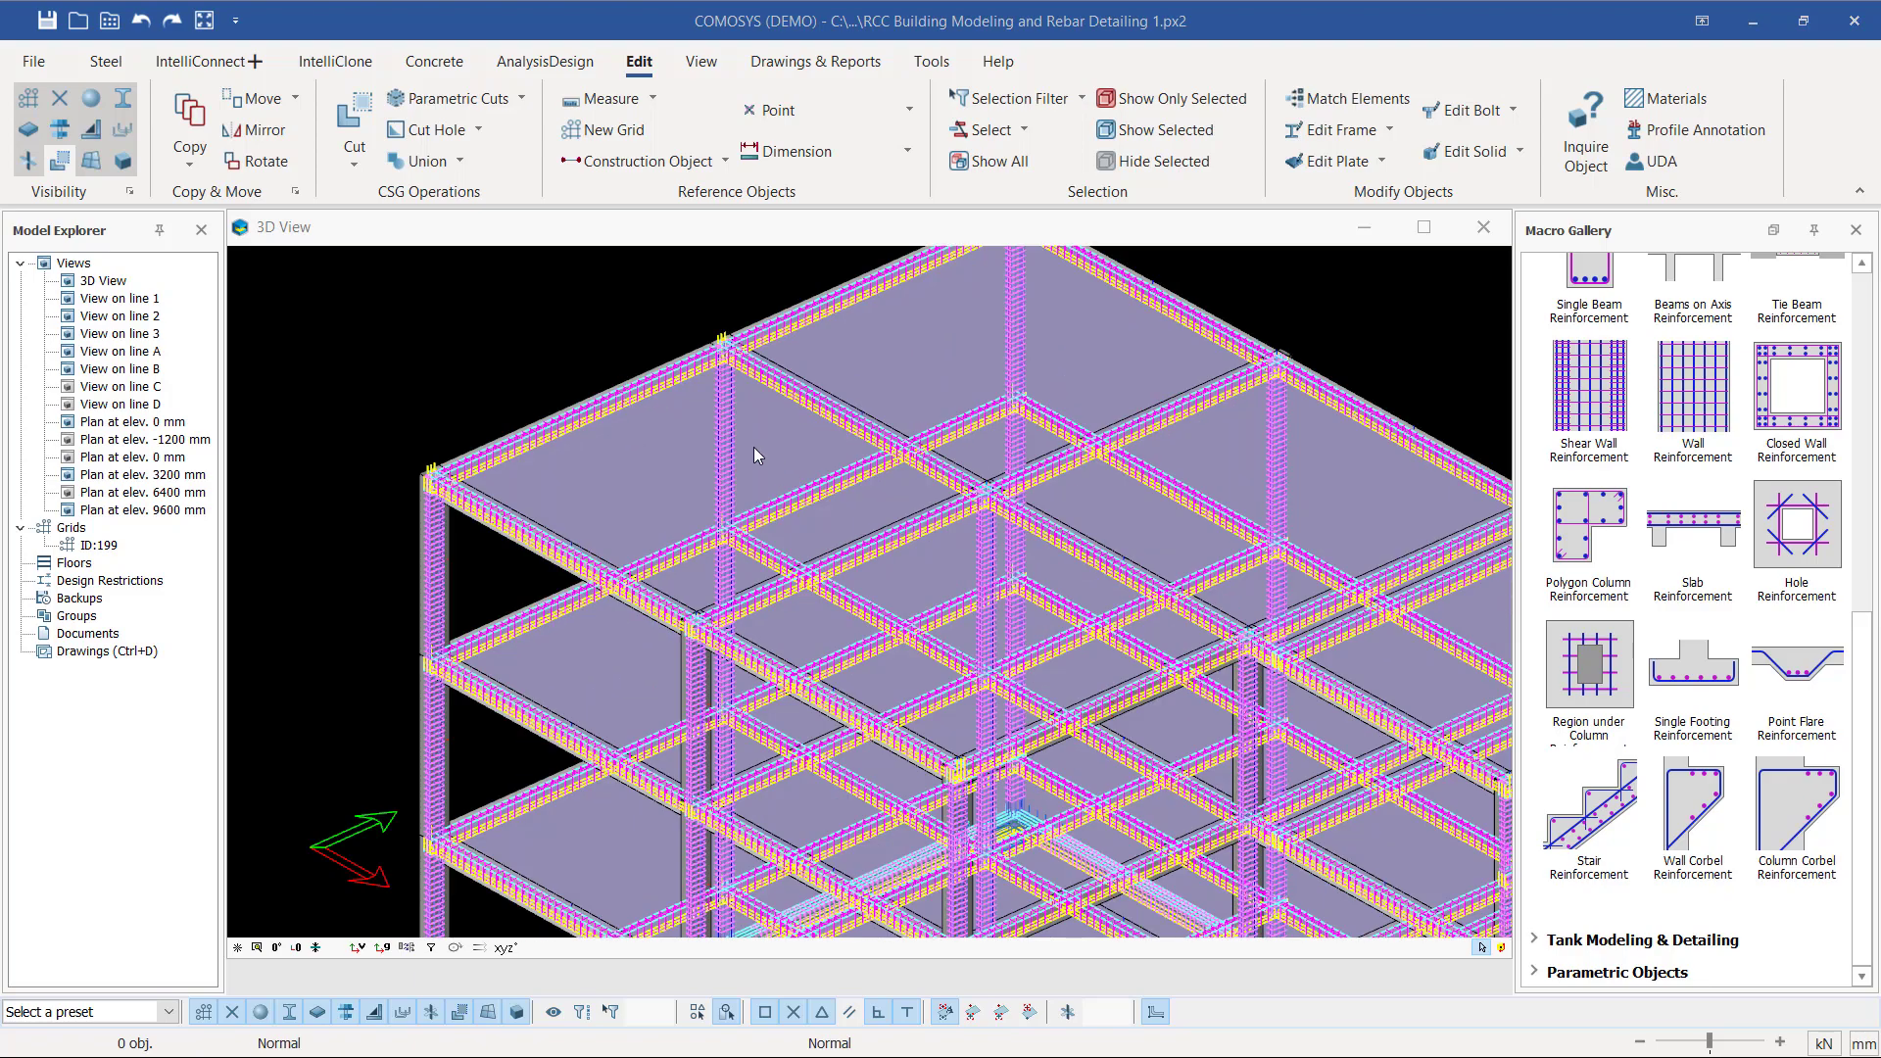
- Examine the column stirrups and vertical bars and the top-floor beam reinforcement in the 3D building model
scroll(613, 569, "down", 3)
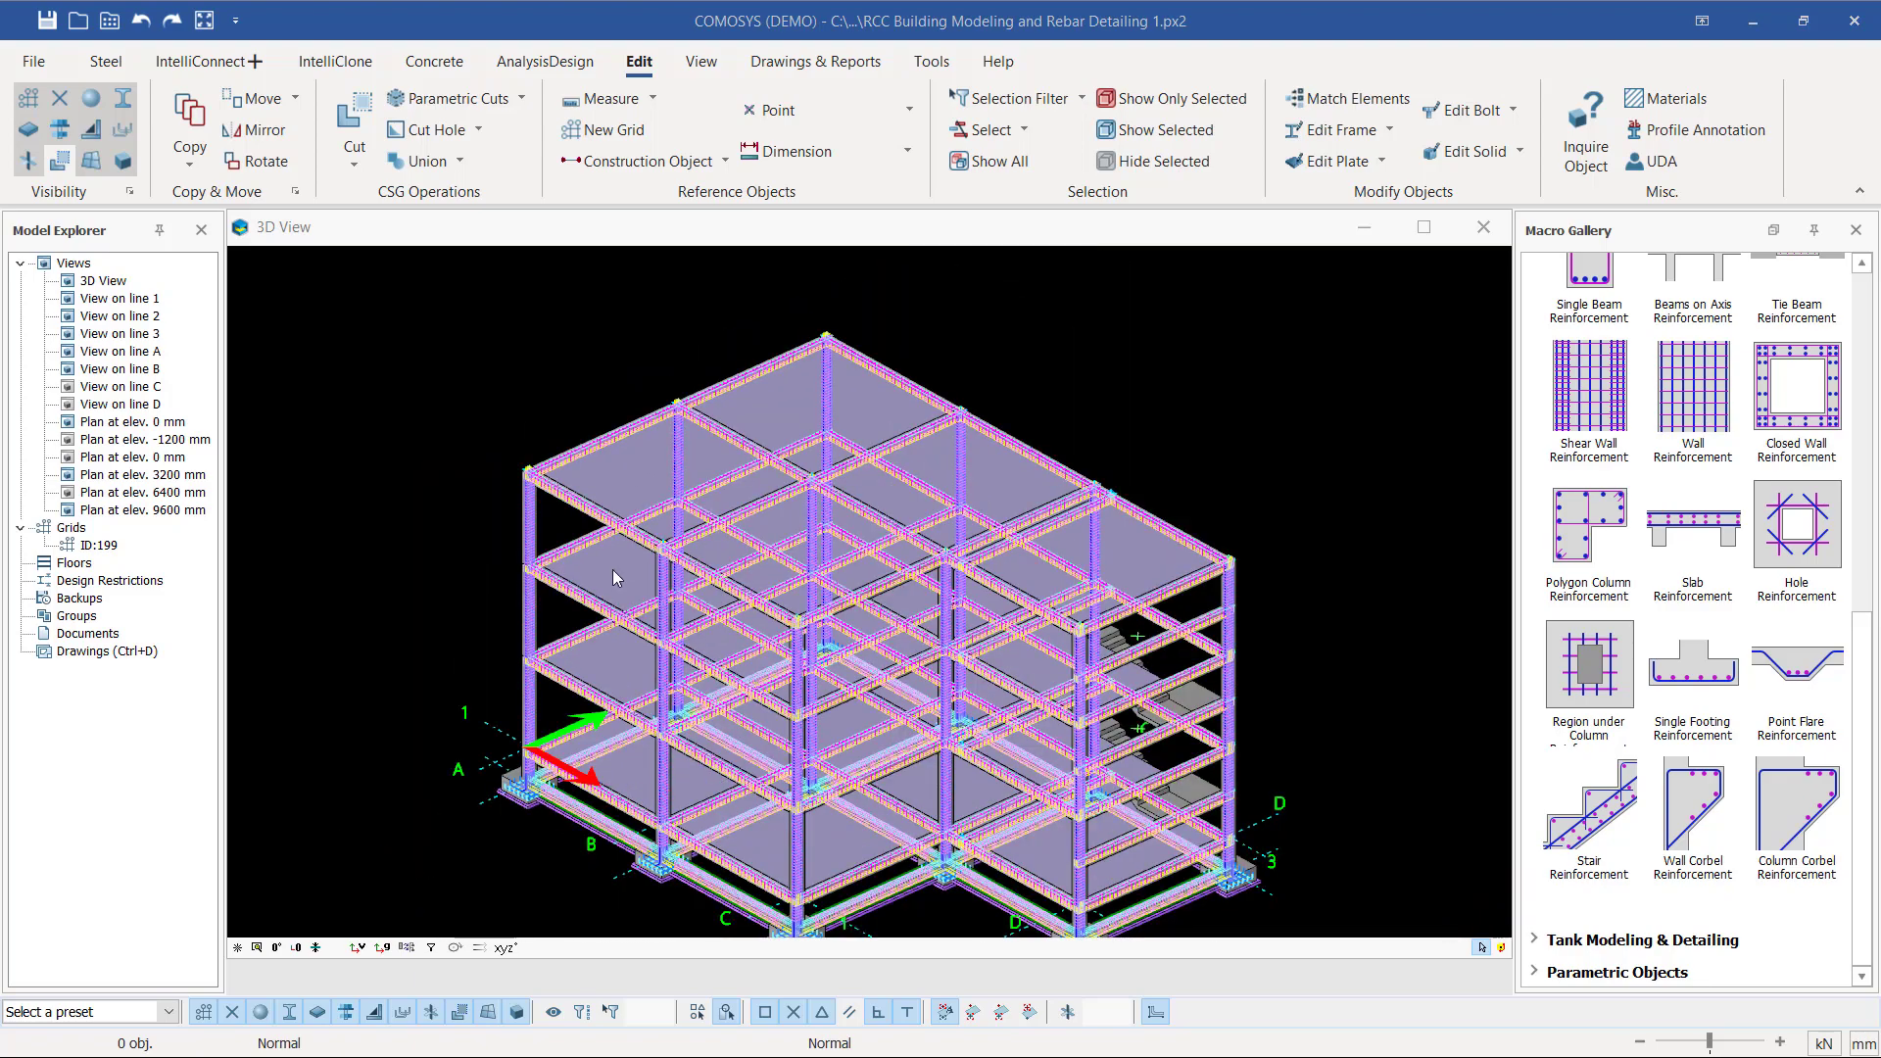
scroll(521, 501, "up", 8)
scroll(412, 498, "up", 5)
left_click(411, 497)
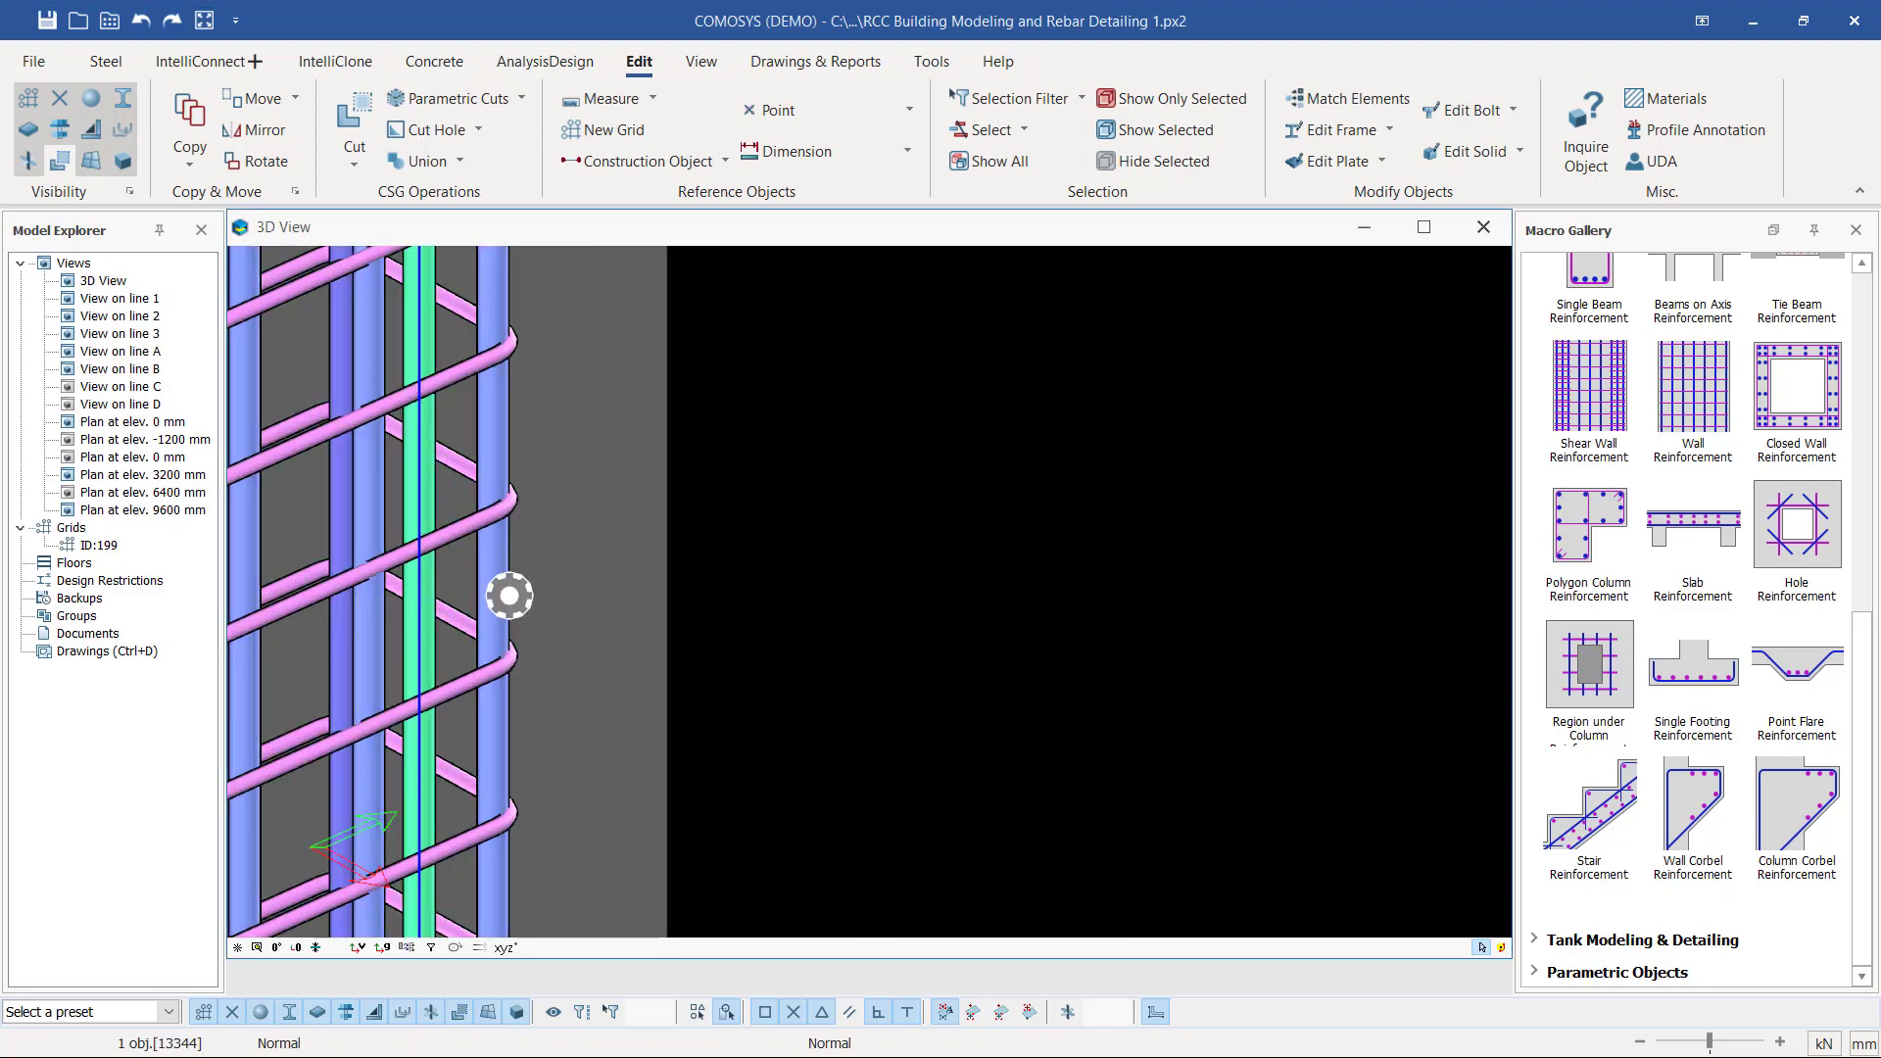
scroll(560, 611, "down", 6)
scroll(726, 388, "up", 6)
left_click(672, 367)
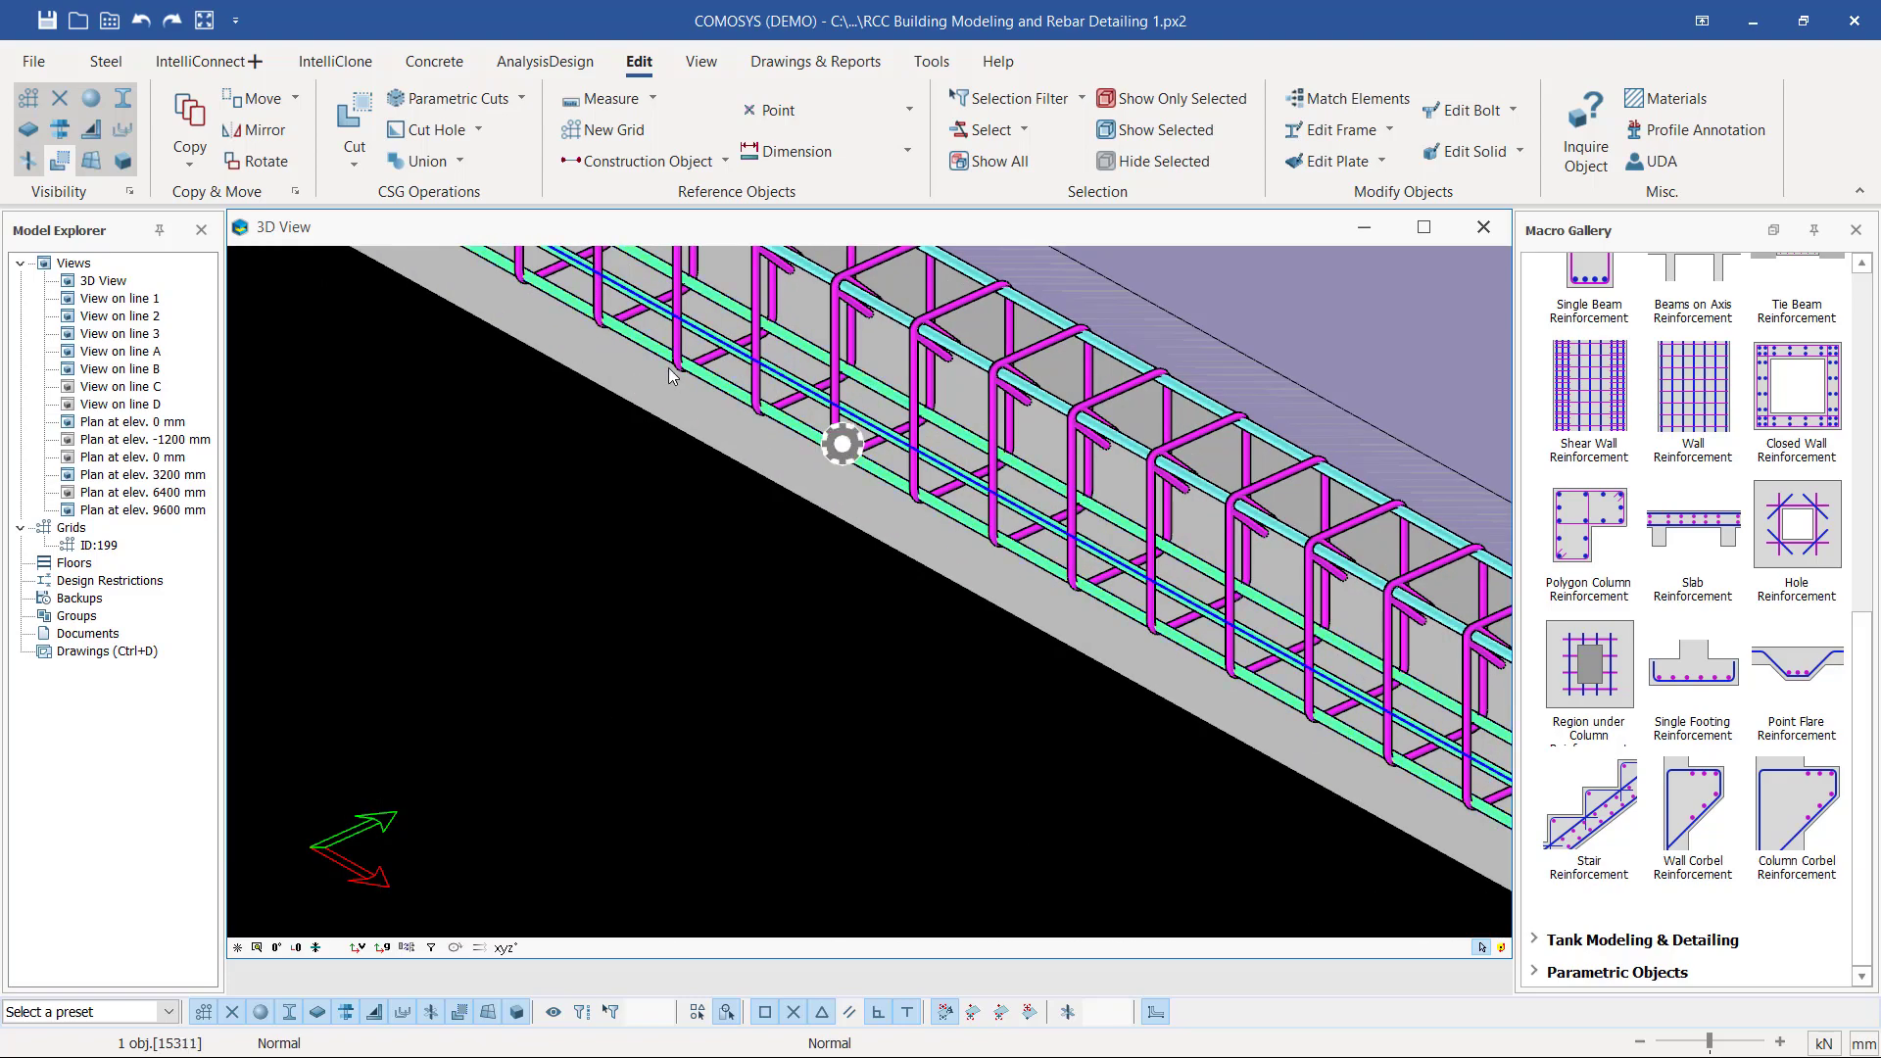
scroll(673, 367, "down", 12)
scroll(761, 443, "down", 6)
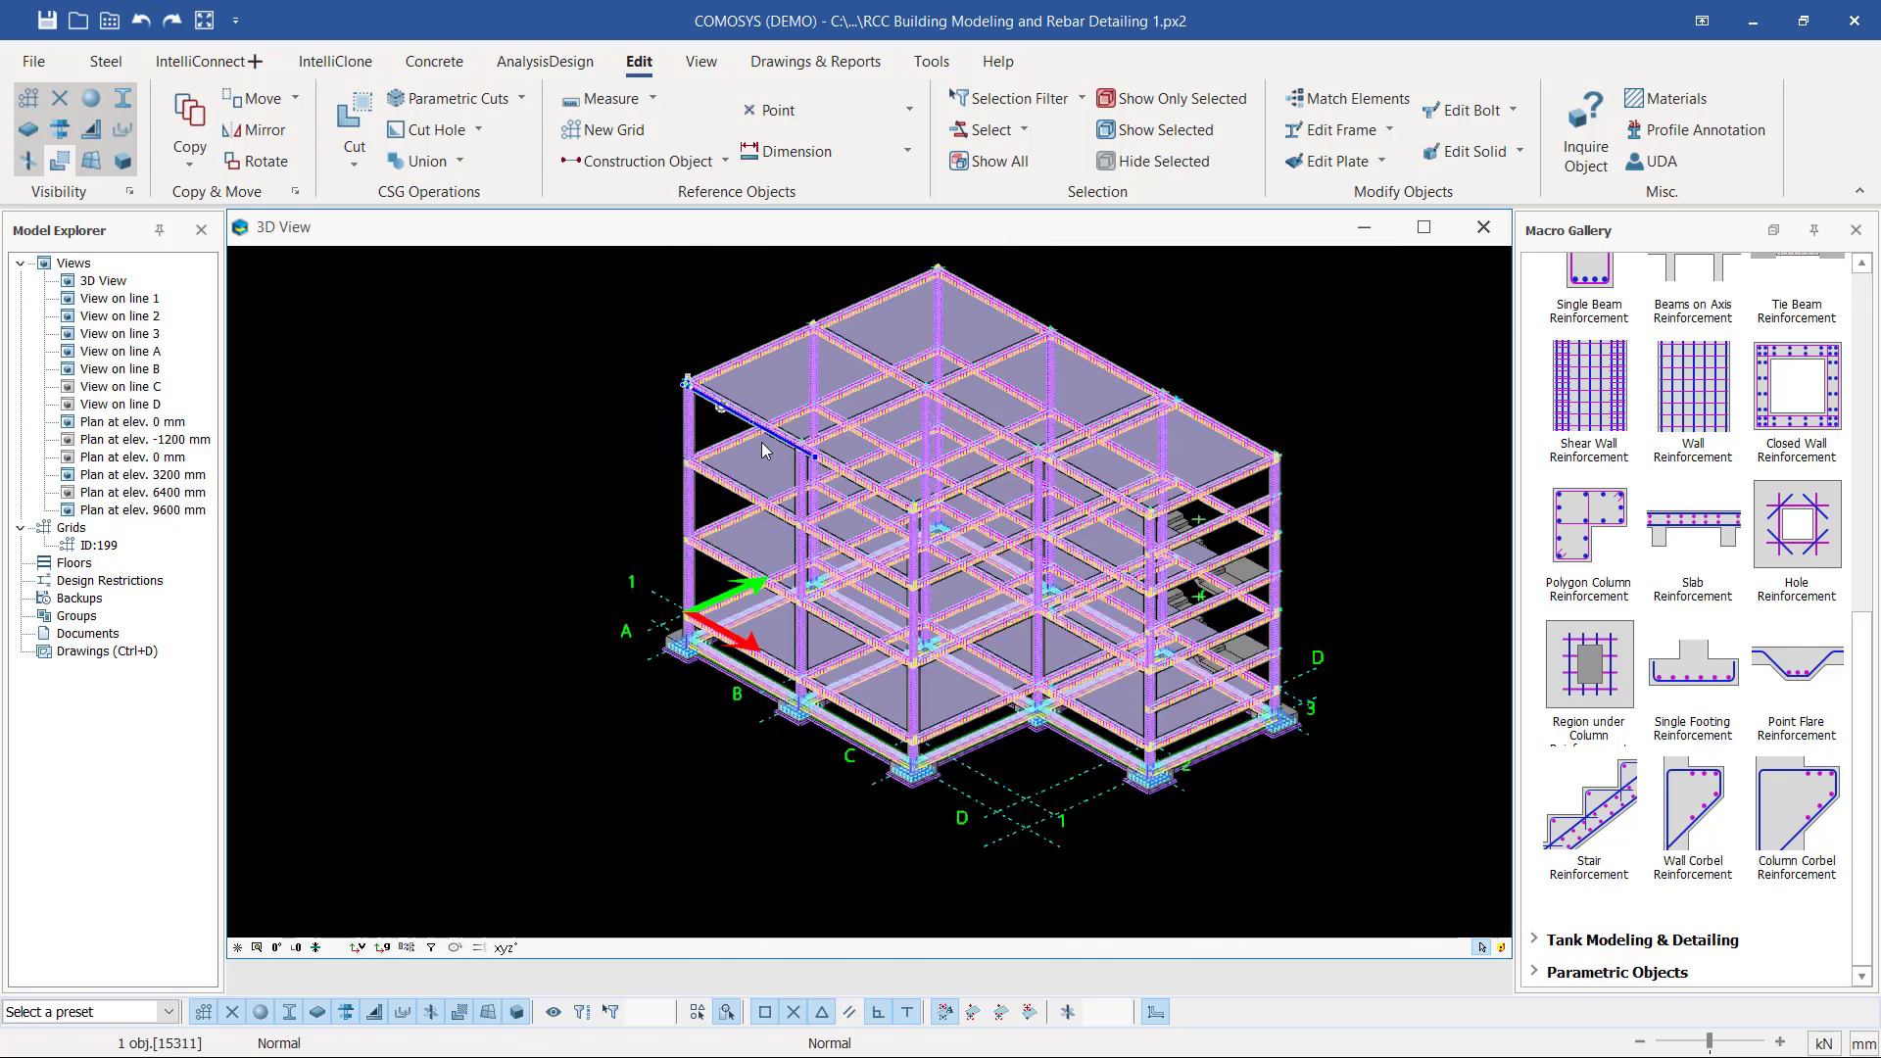
- Examine the footing and ground beam reinforcement at grid corner A-1 and review the whole building frame
scroll(674, 768, "up", 10)
scroll(674, 768, "up", 3)
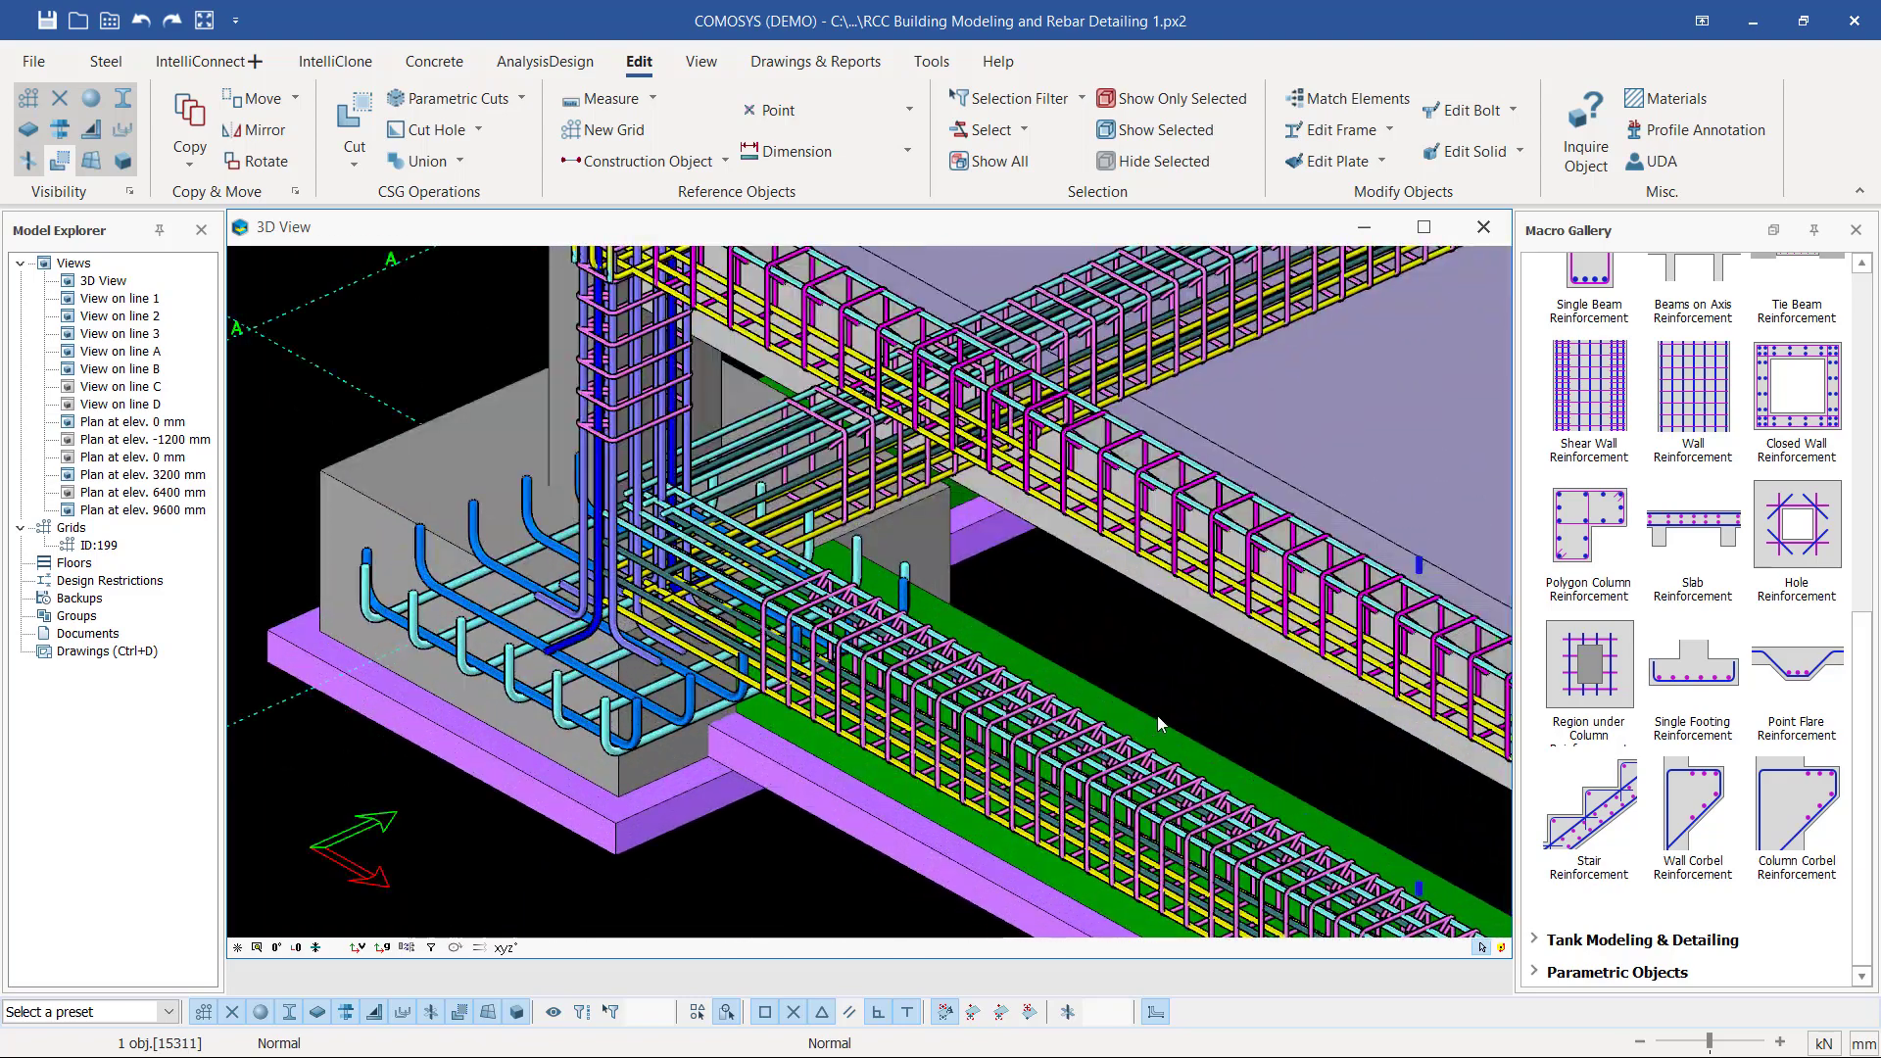
left_click(744, 729)
left_click(368, 496)
scroll(437, 602, "down", 8)
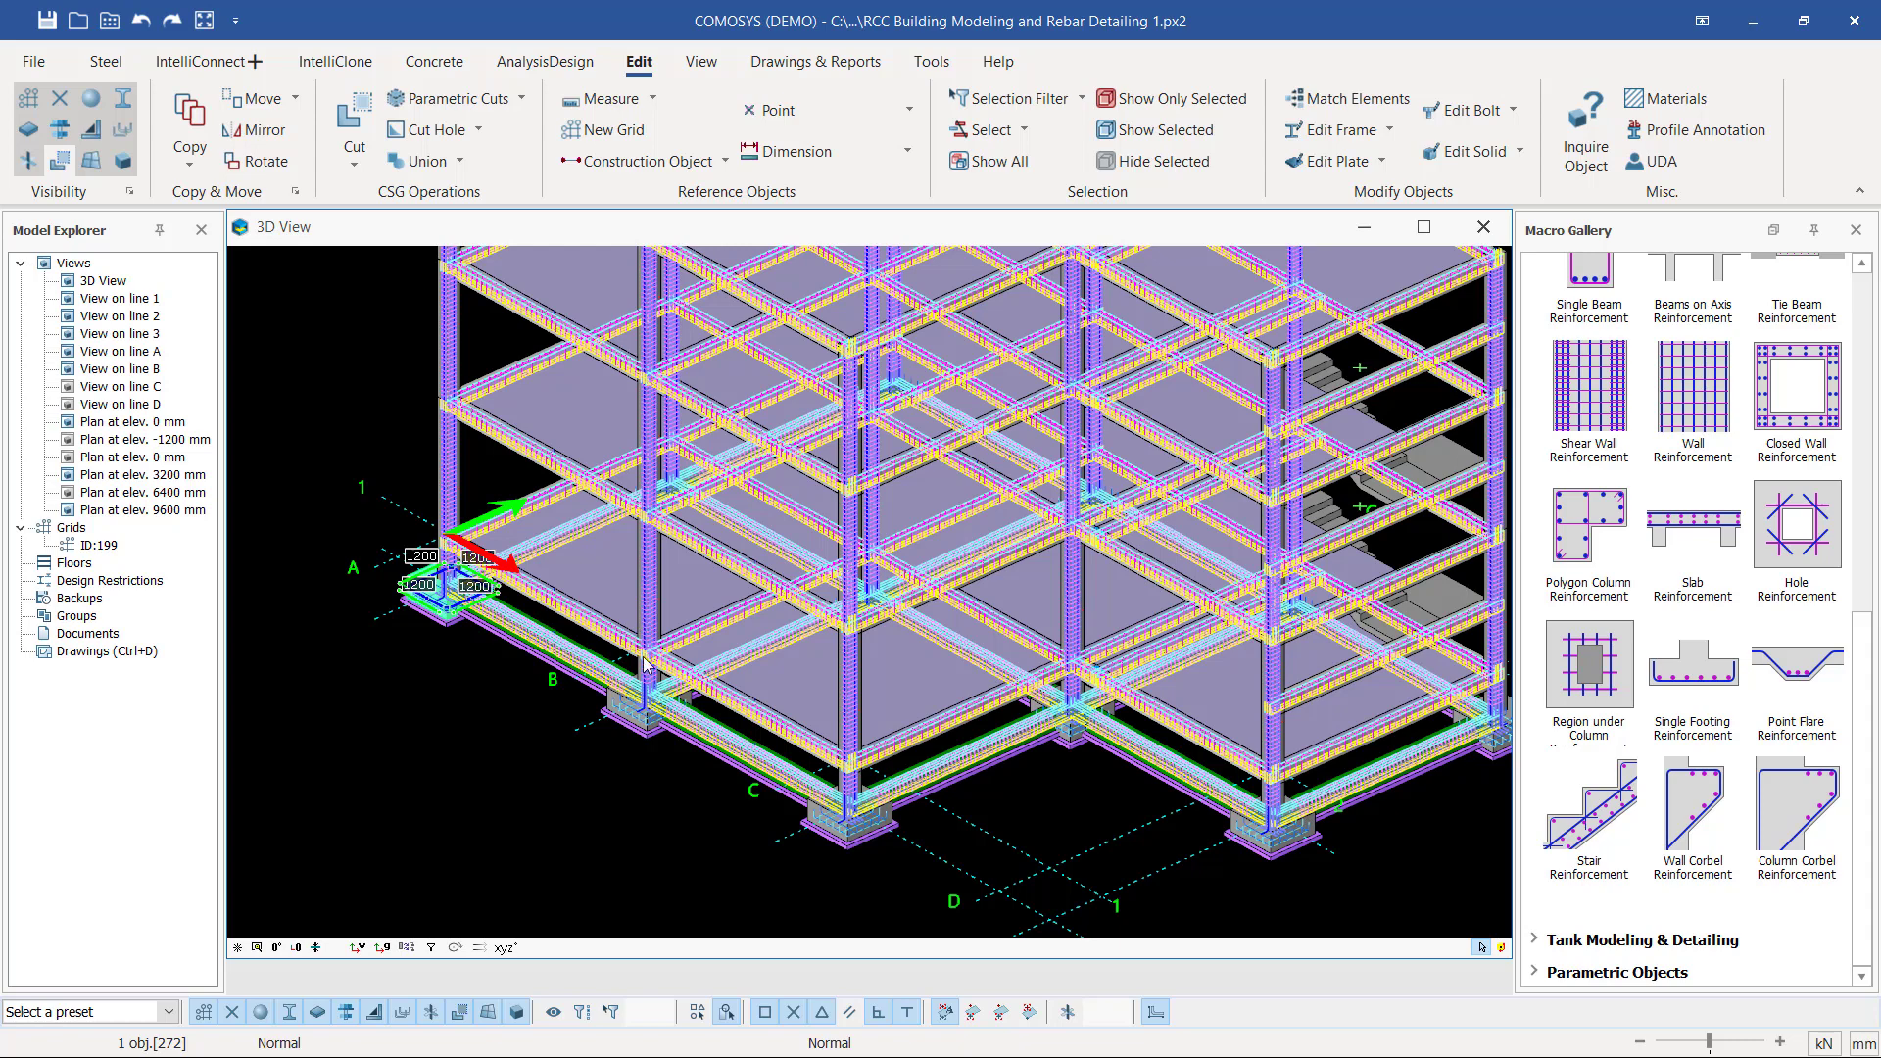
scroll(645, 662, "down", 5)
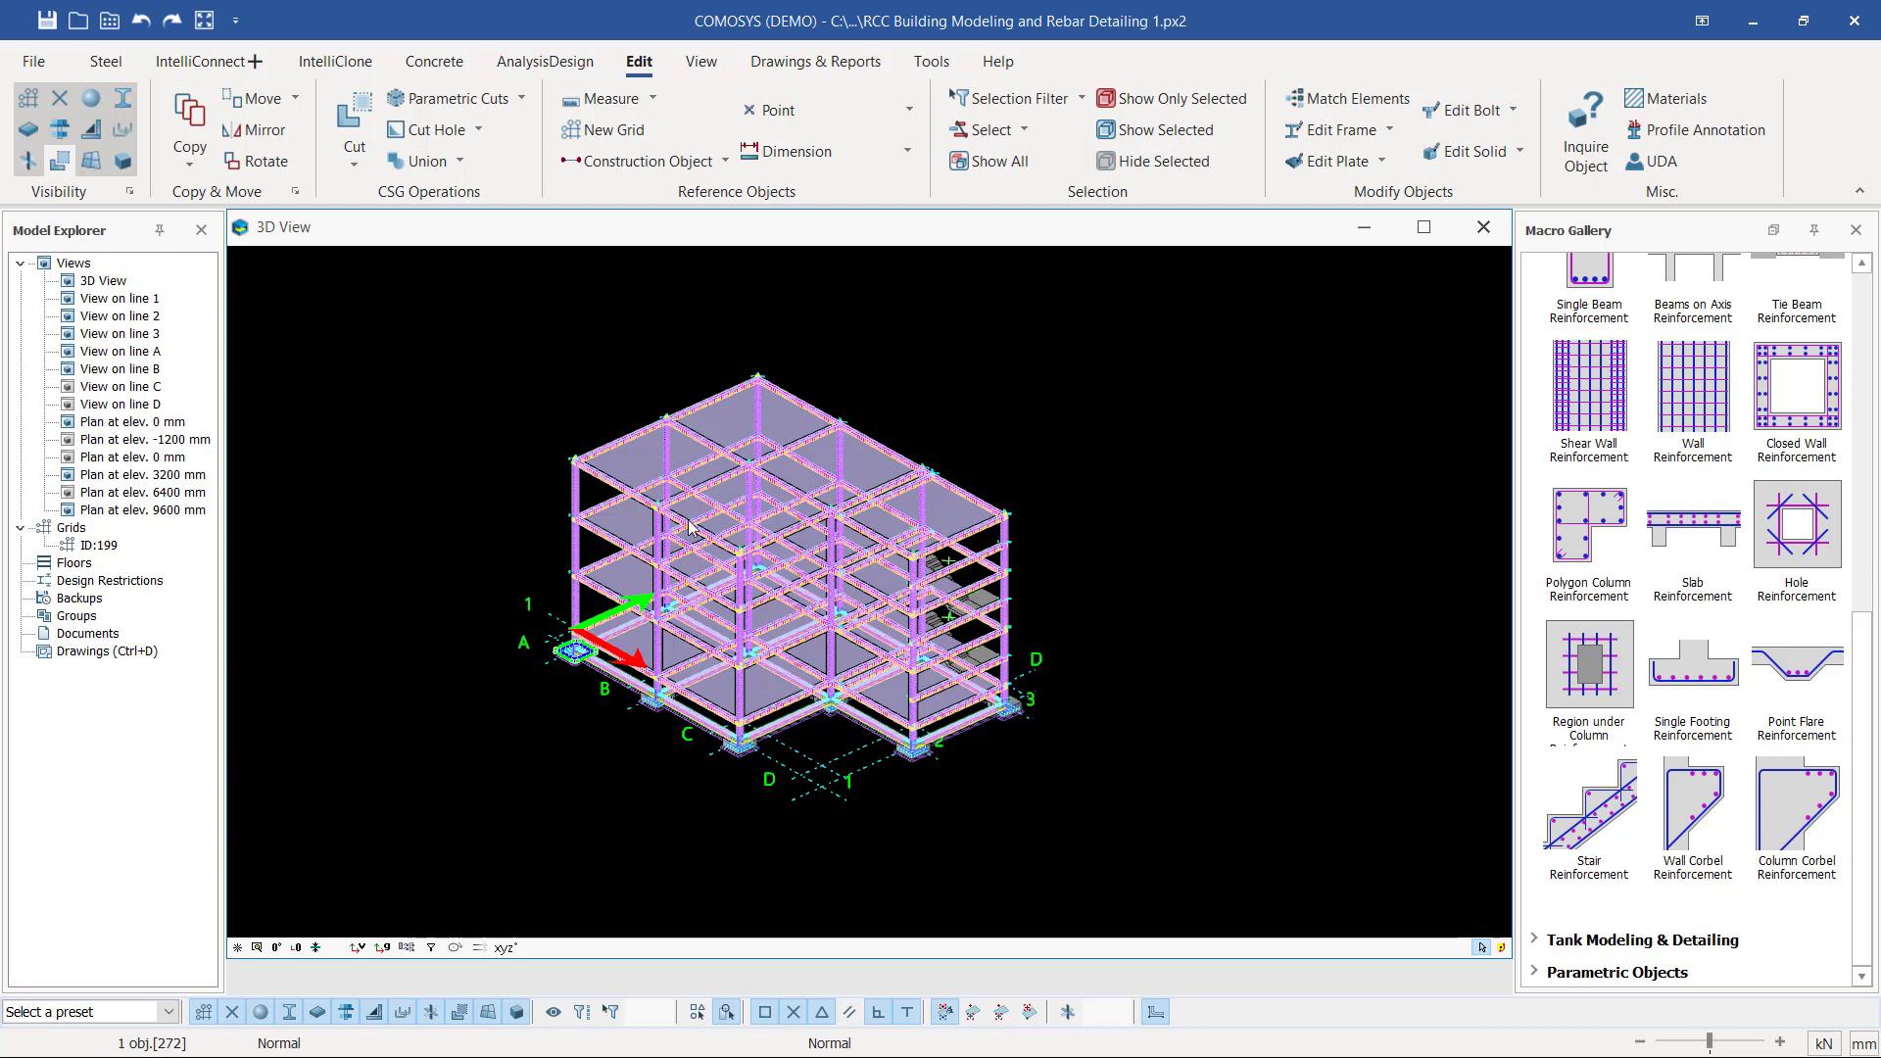
scroll(819, 442, "up", 2)
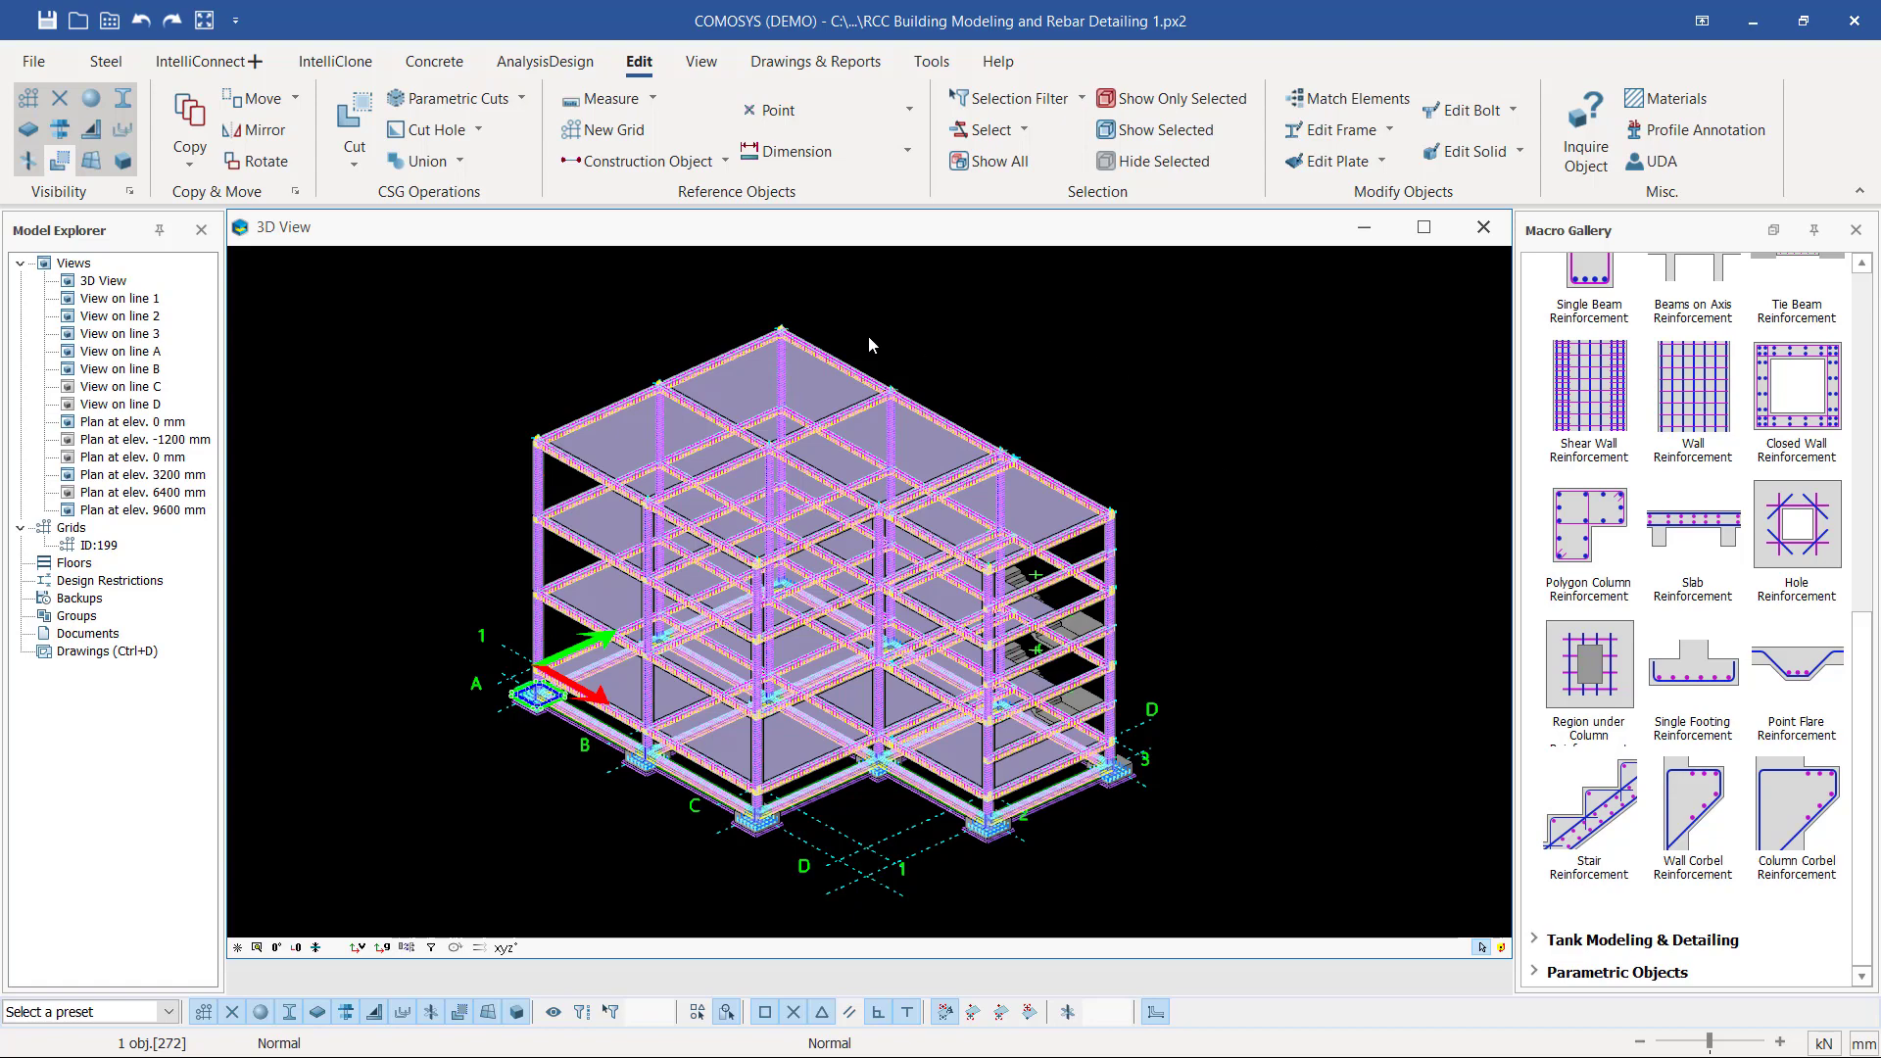
scroll(870, 348, "up", 3)
scroll(877, 360, "down", 2)
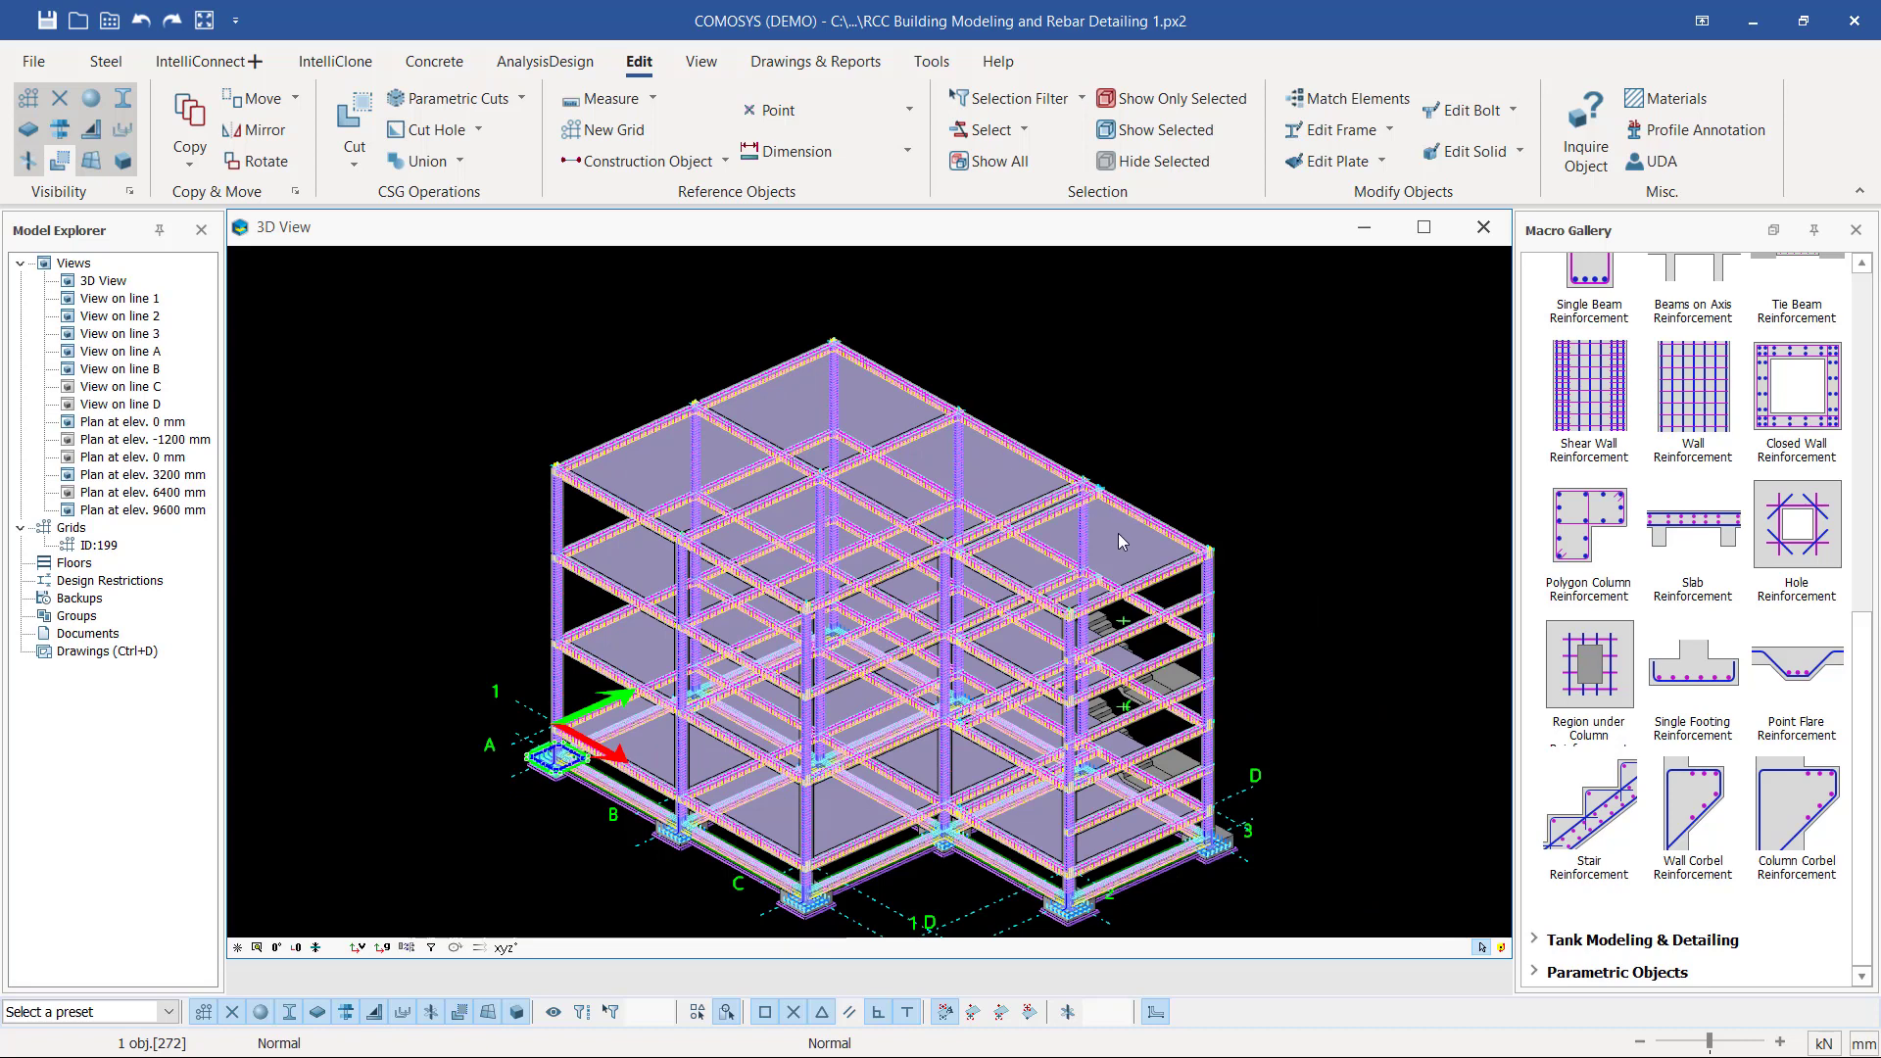
- Select a roof slab panel and extend the selection to all objects of the same color
left_click(1126, 557)
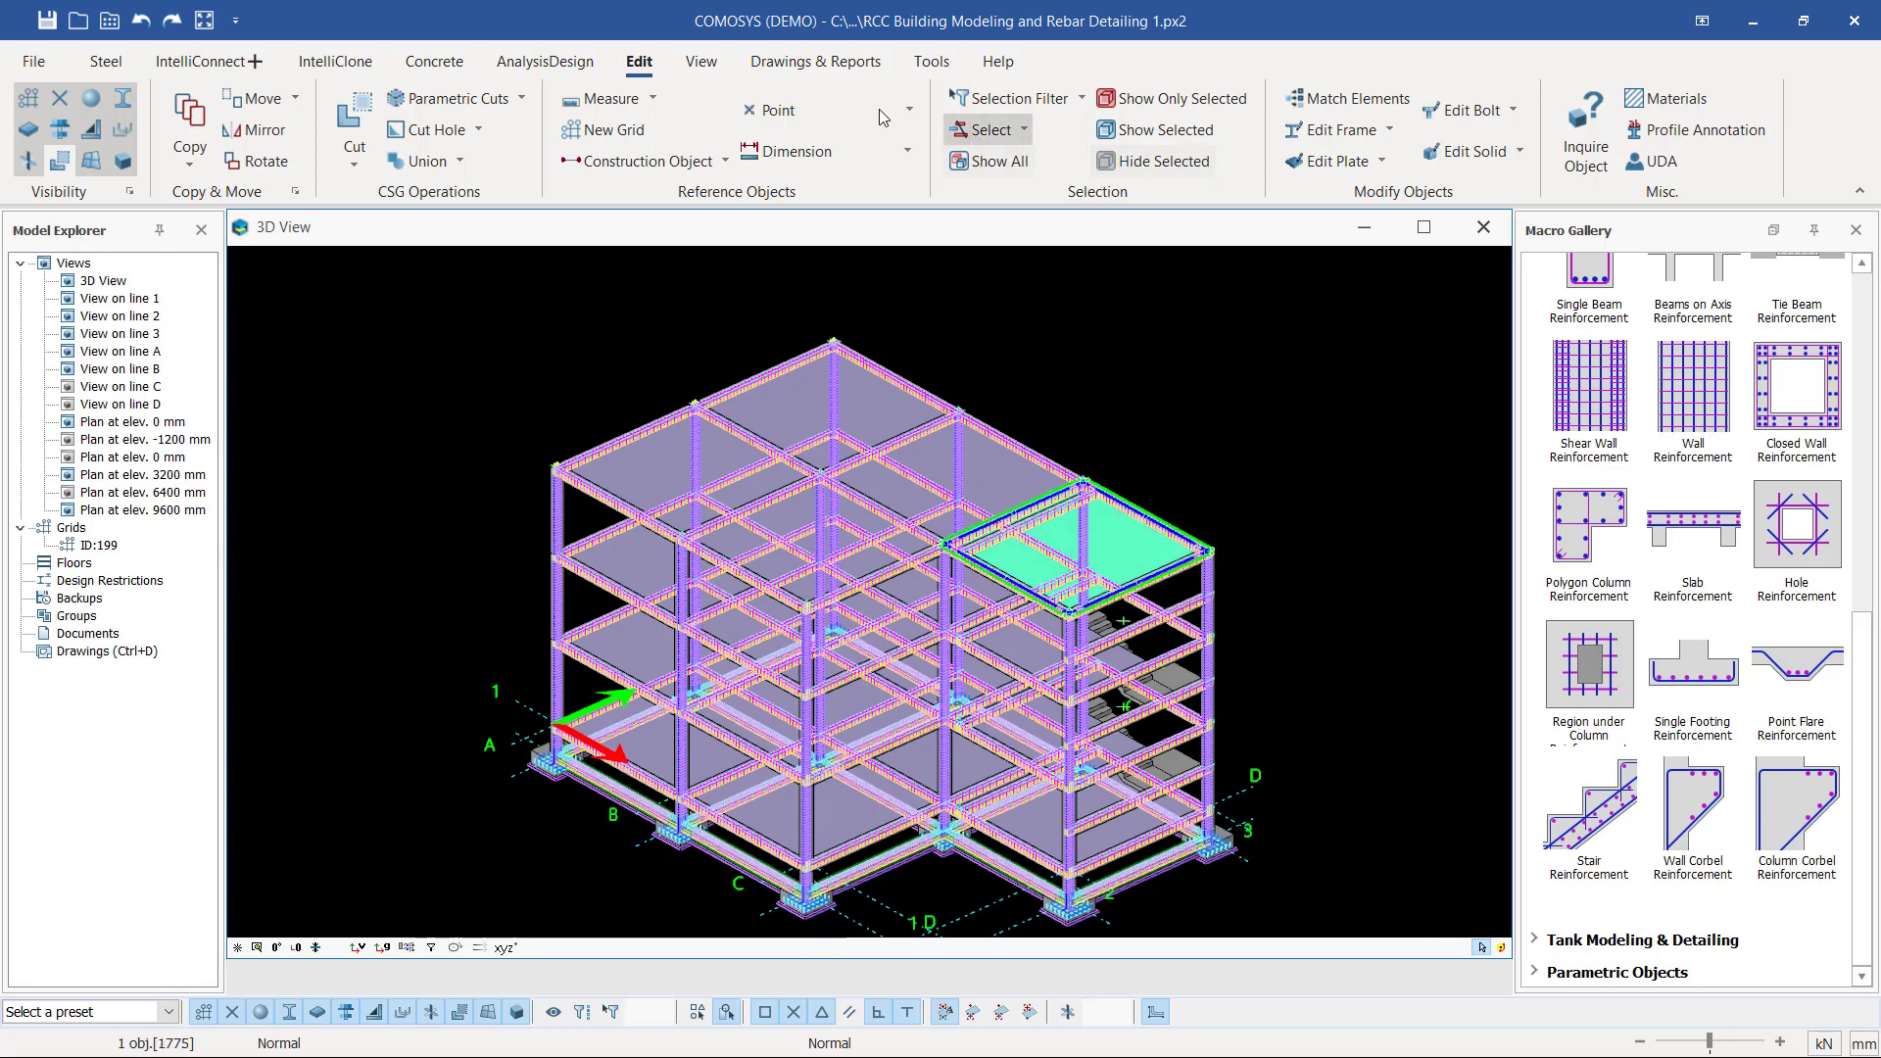
left_click(1025, 131)
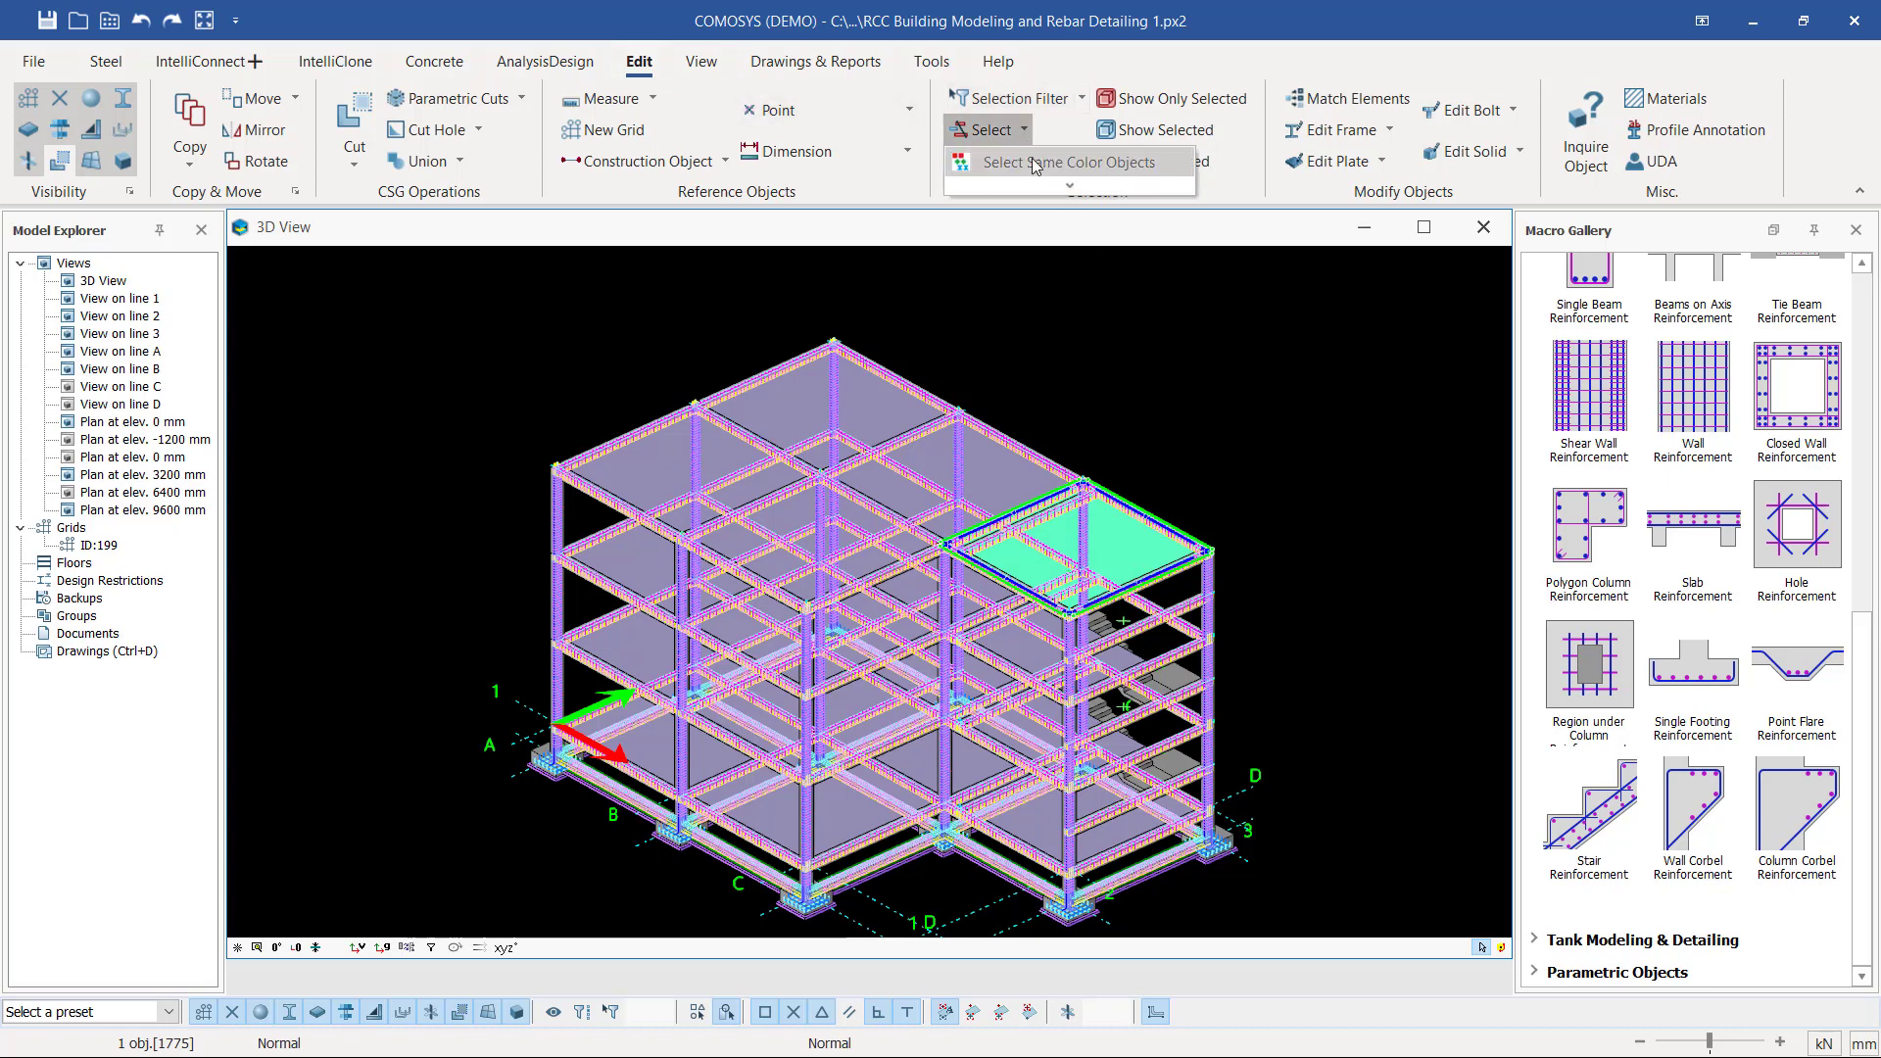
left_click(1025, 131)
left_click(1024, 132)
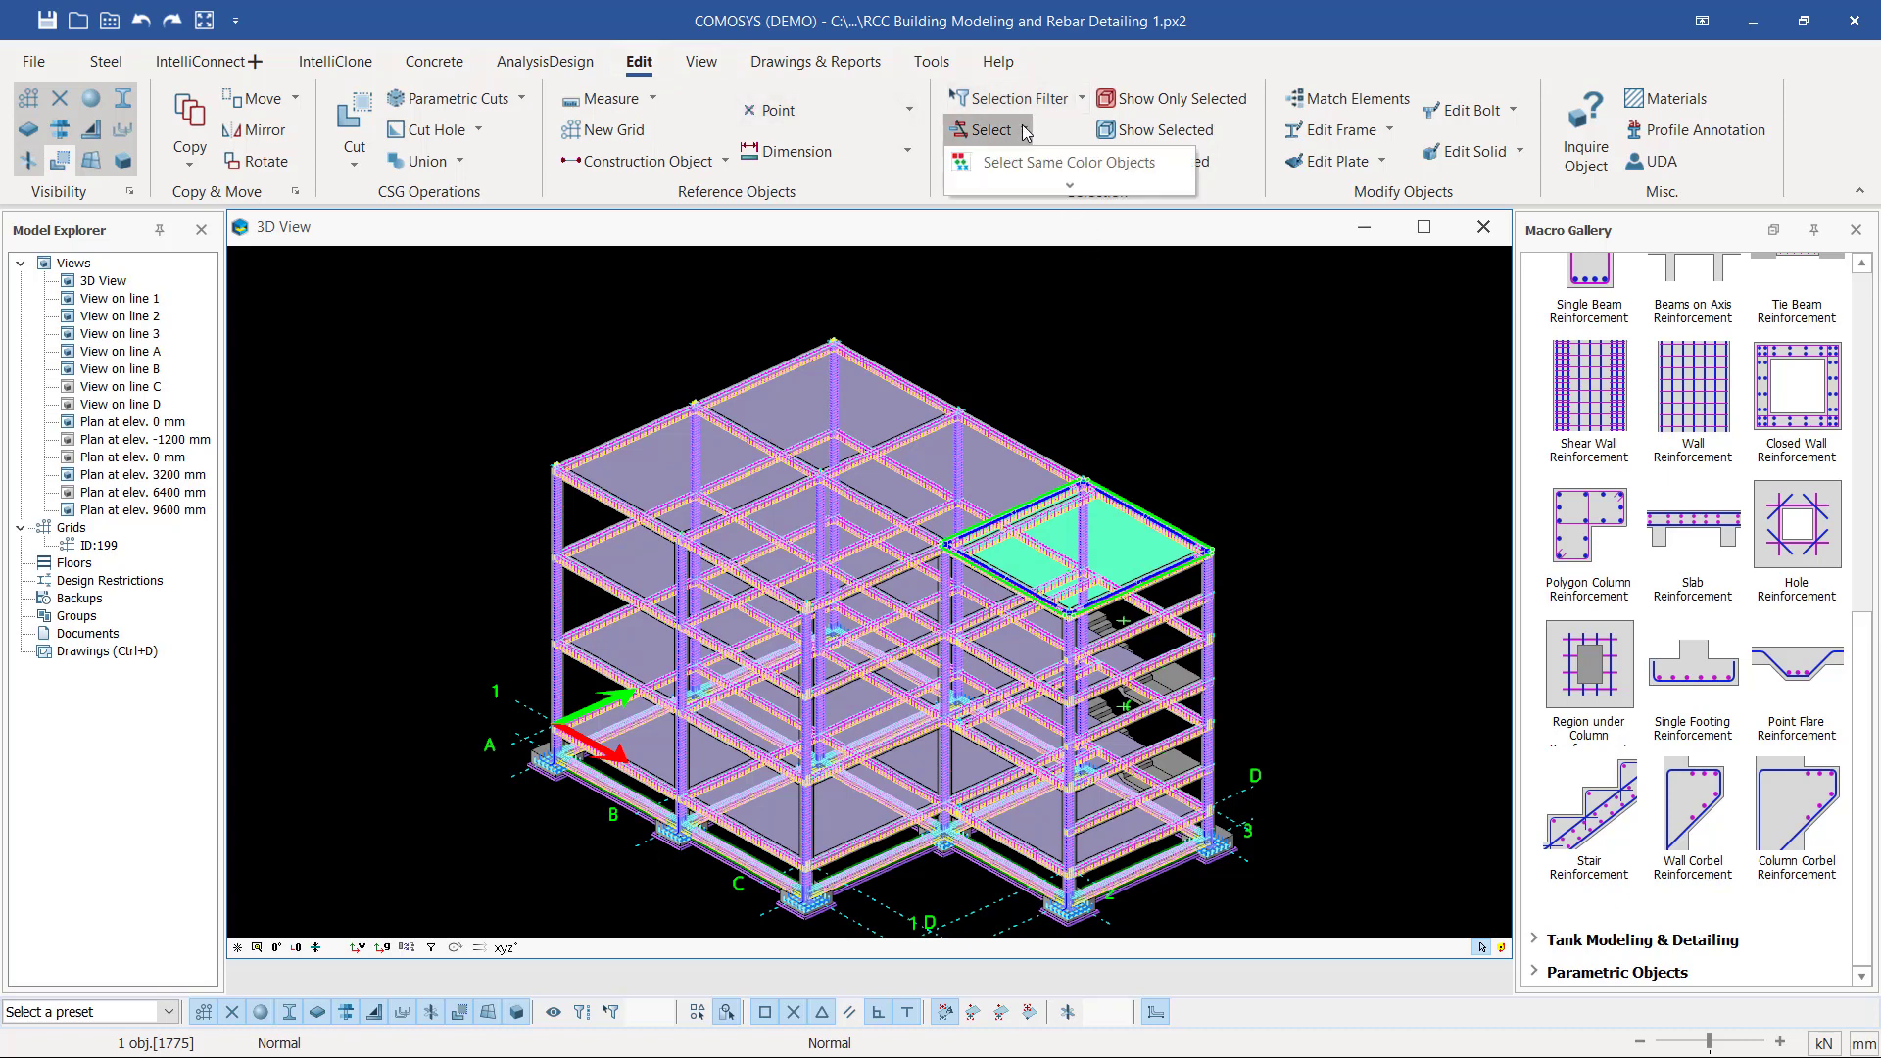
left_click(1026, 164)
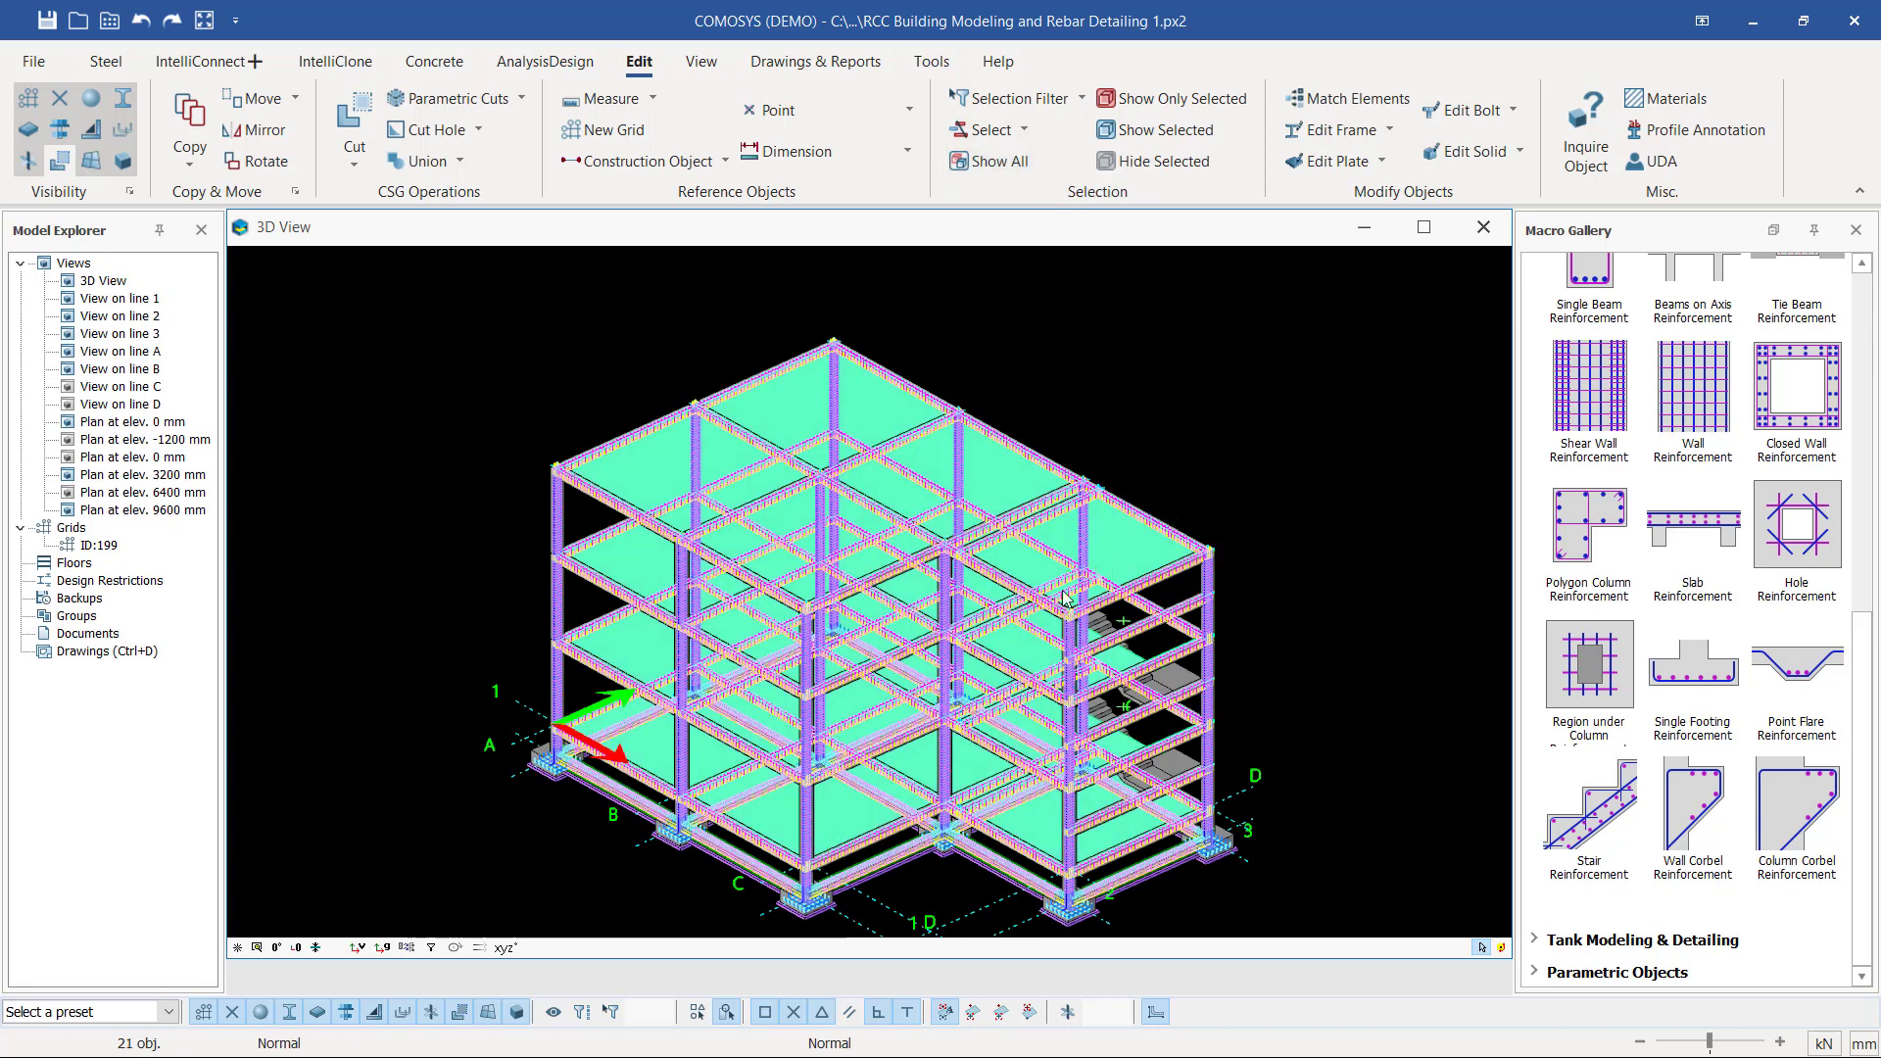
- Isolate the selected slabs so that only they are shown in the 3D view
right_click(1201, 360)
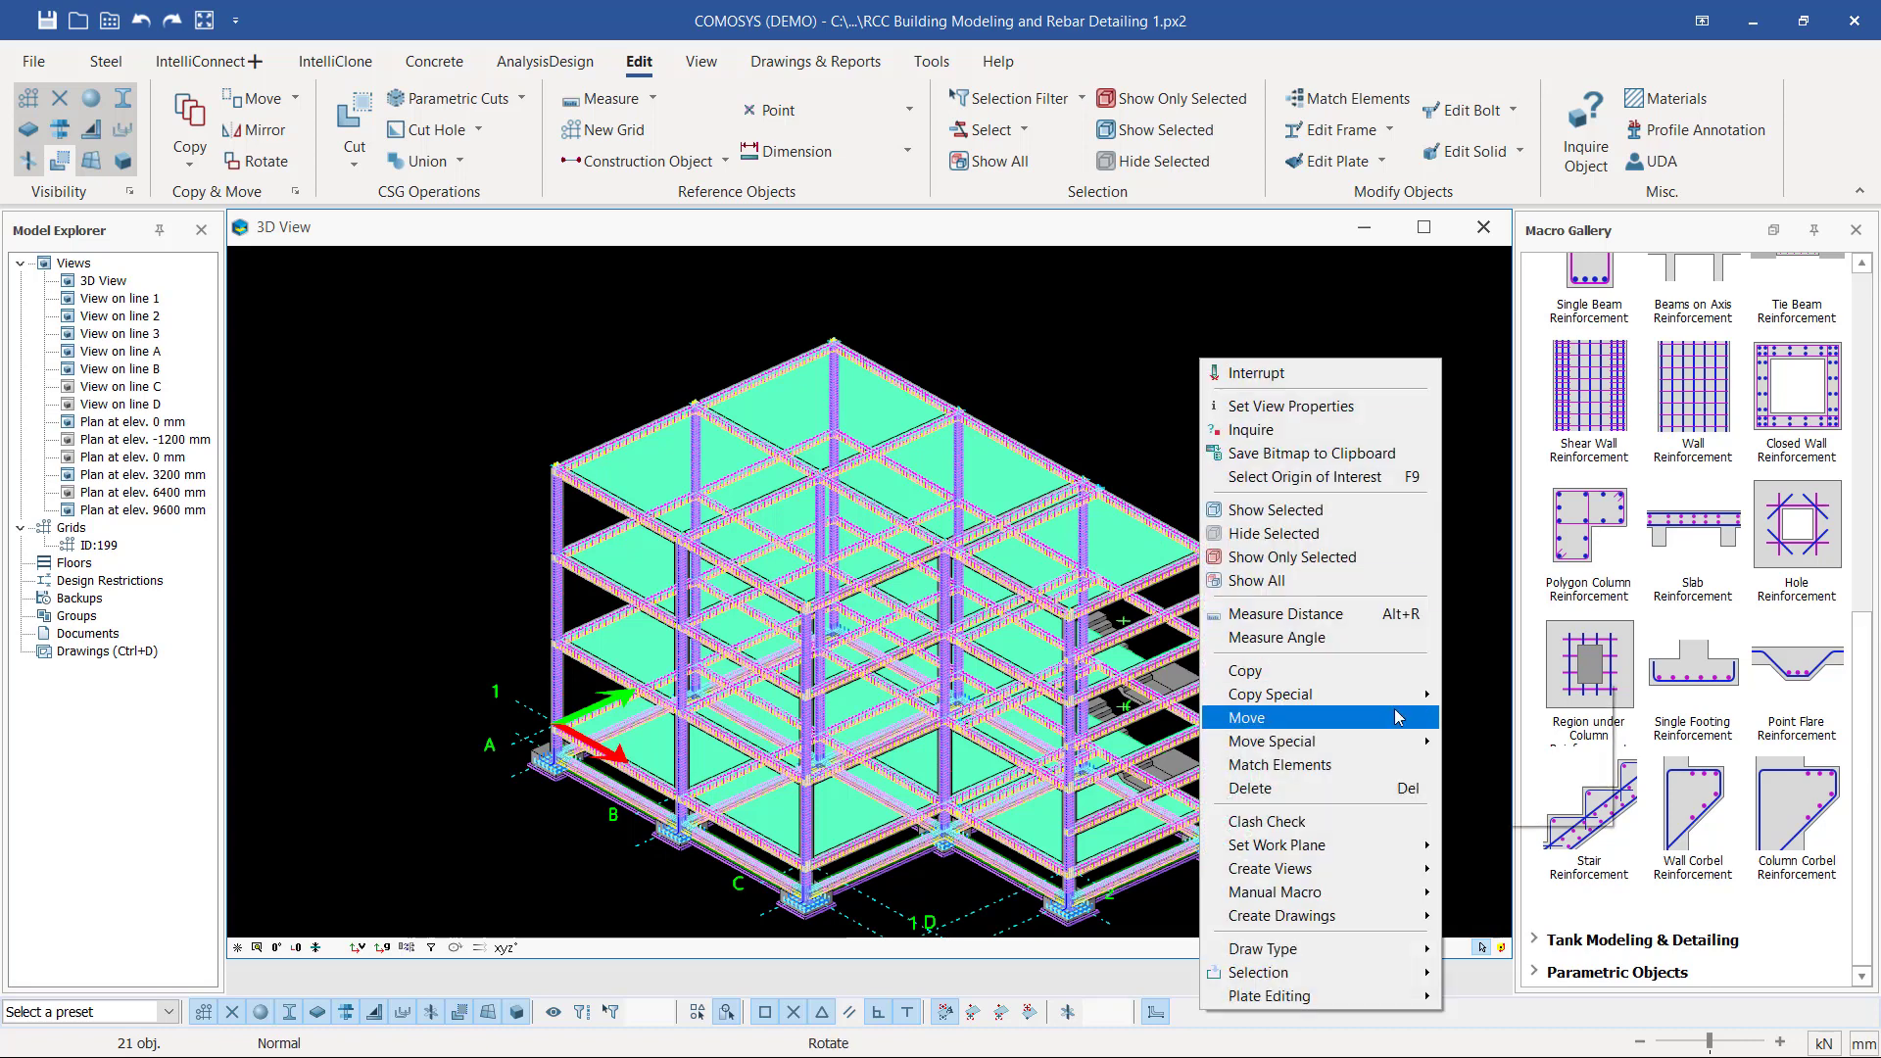
left_click(1329, 558)
left_click(1111, 387)
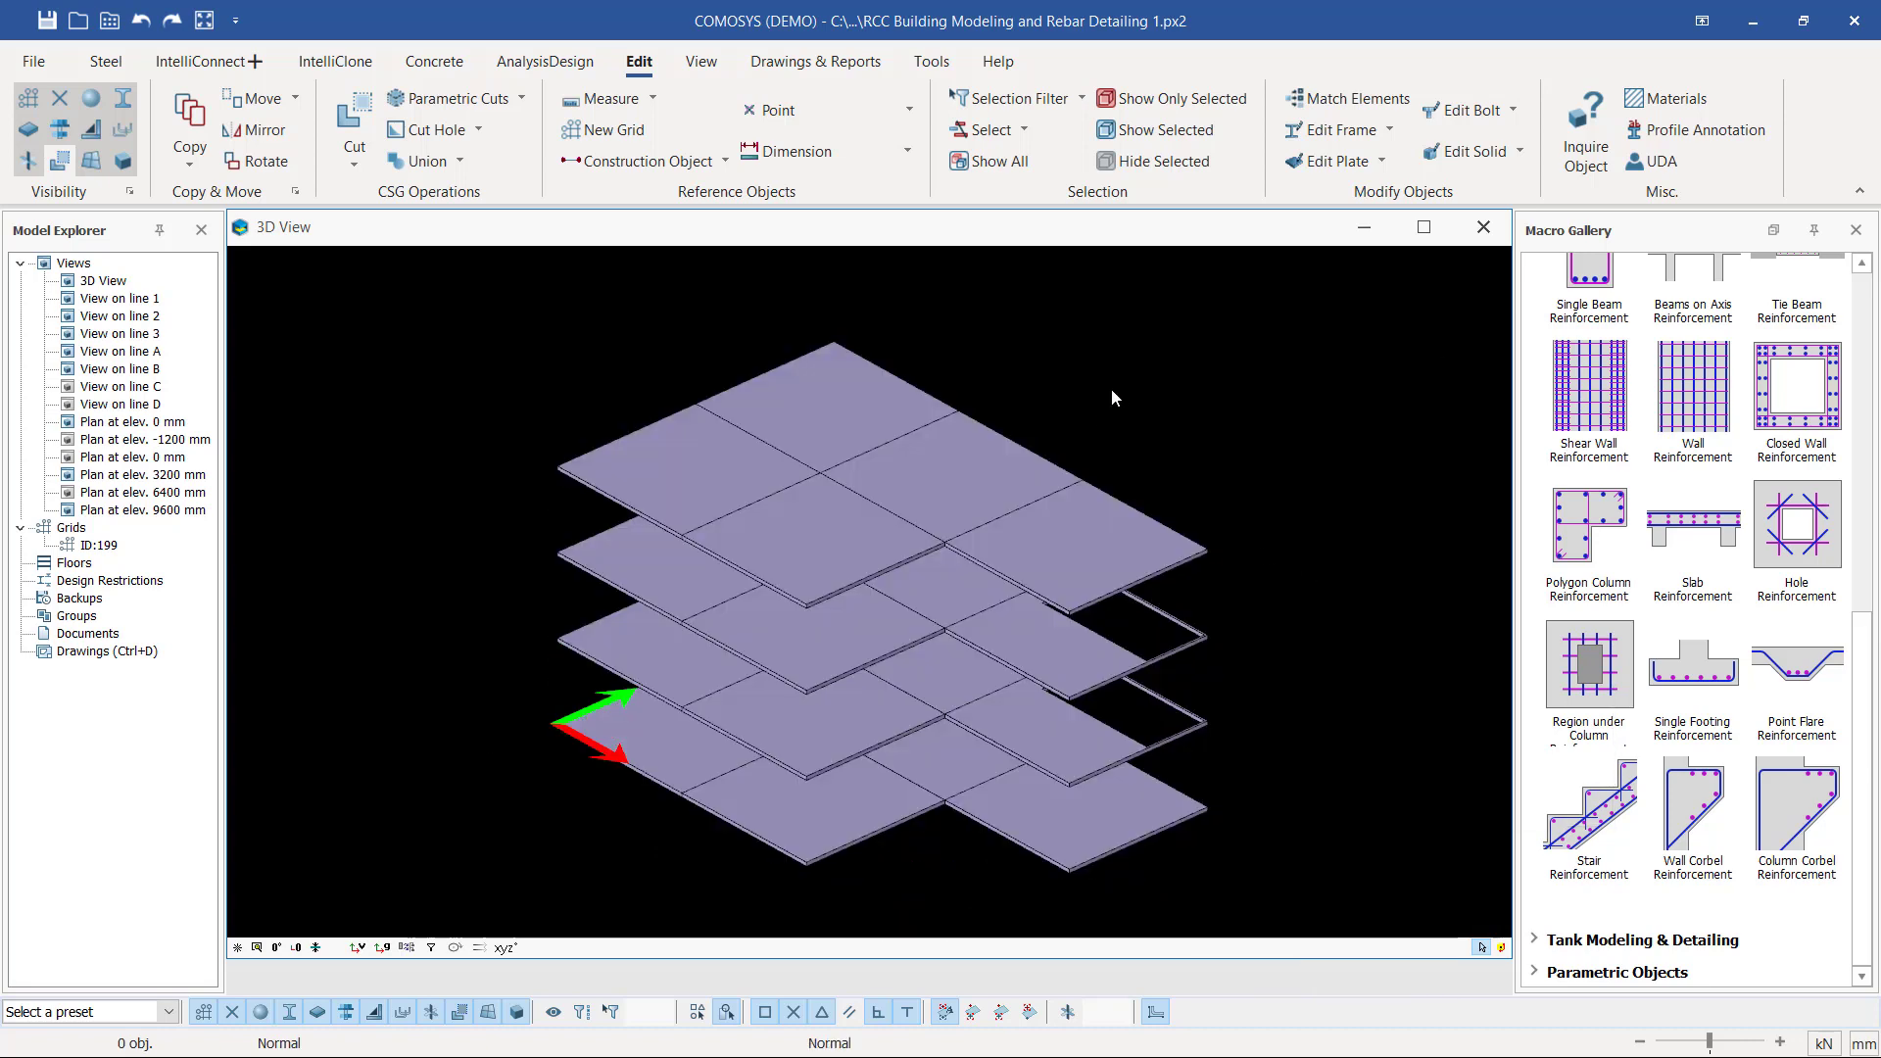
- Apply Slab Reinforcement to the lowest floor's panel at the origin, setting the rebar direction from corner (6000,0,0) along the edge to (6000,6000,0)
scroll(667, 515, "up", 2)
scroll(830, 535, "down", 3)
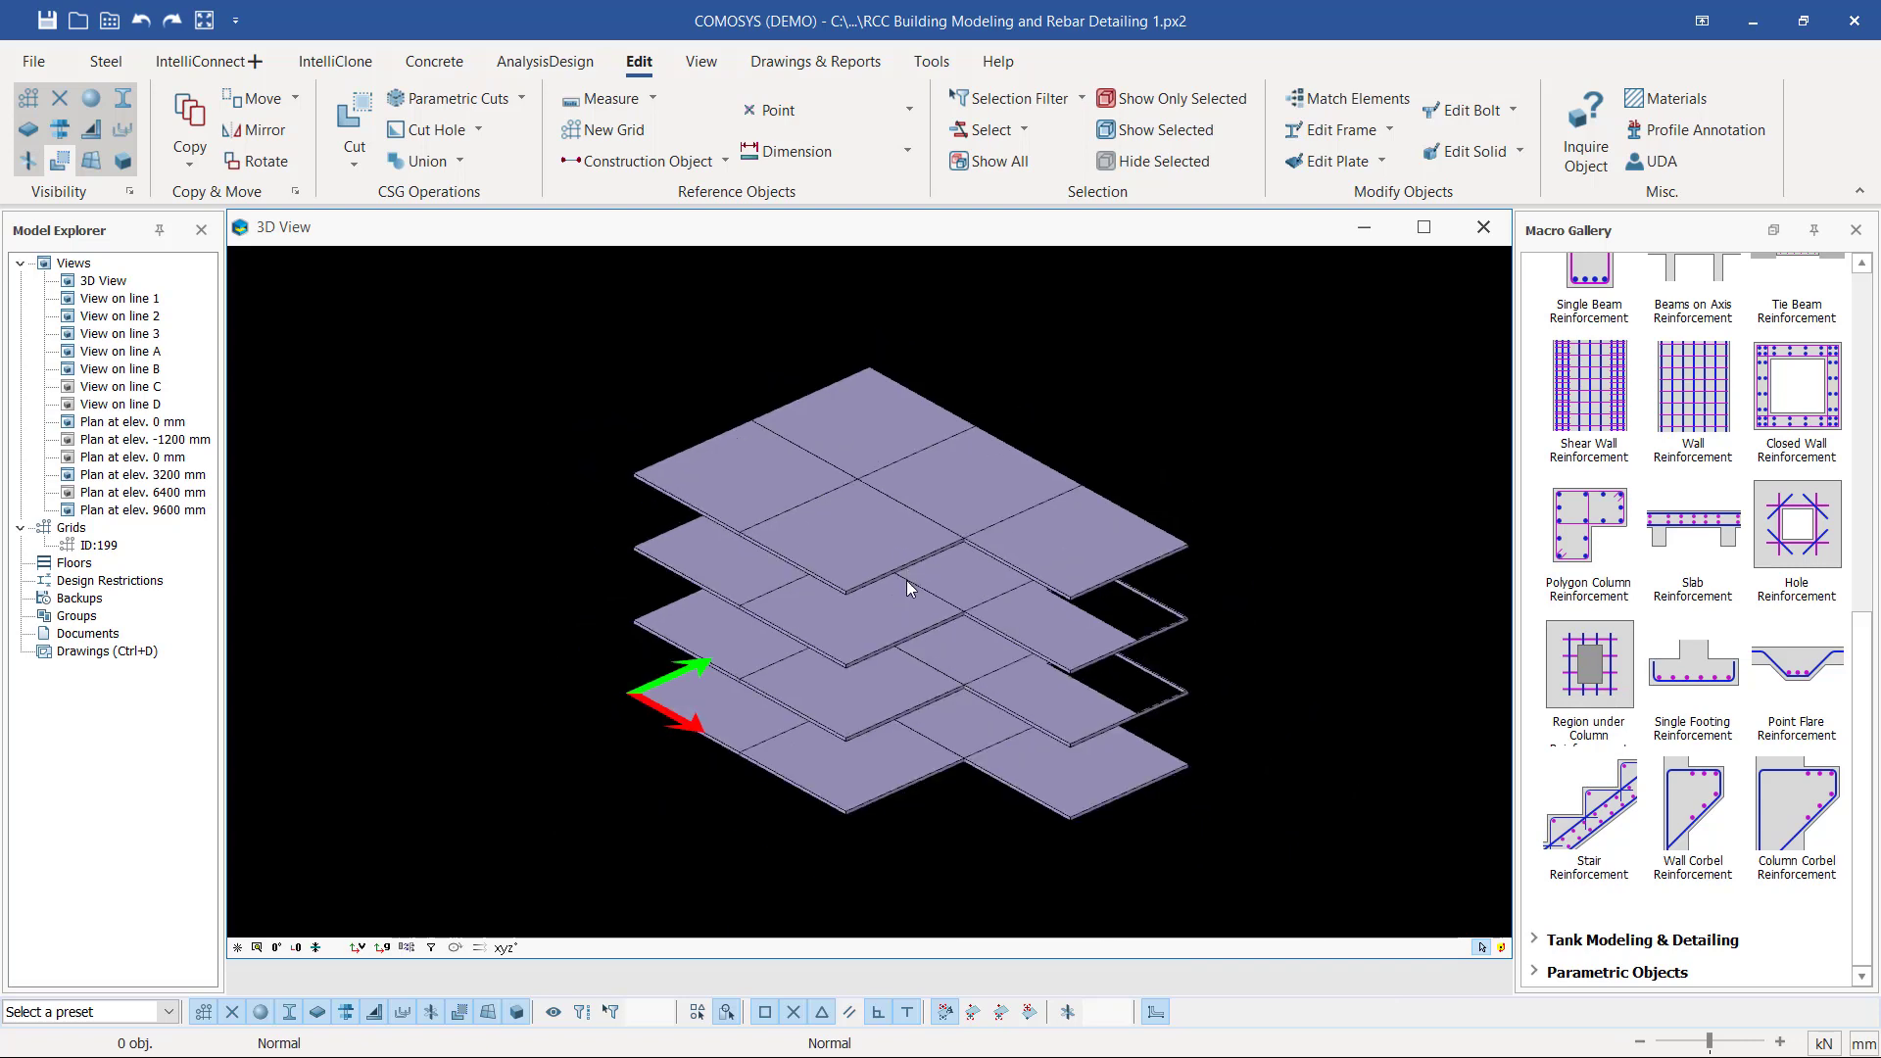
mouse_move(907, 580)
middle_mouse_down()
mouse_move(913, 534)
mouse_move(915, 576)
middle_mouse_up()
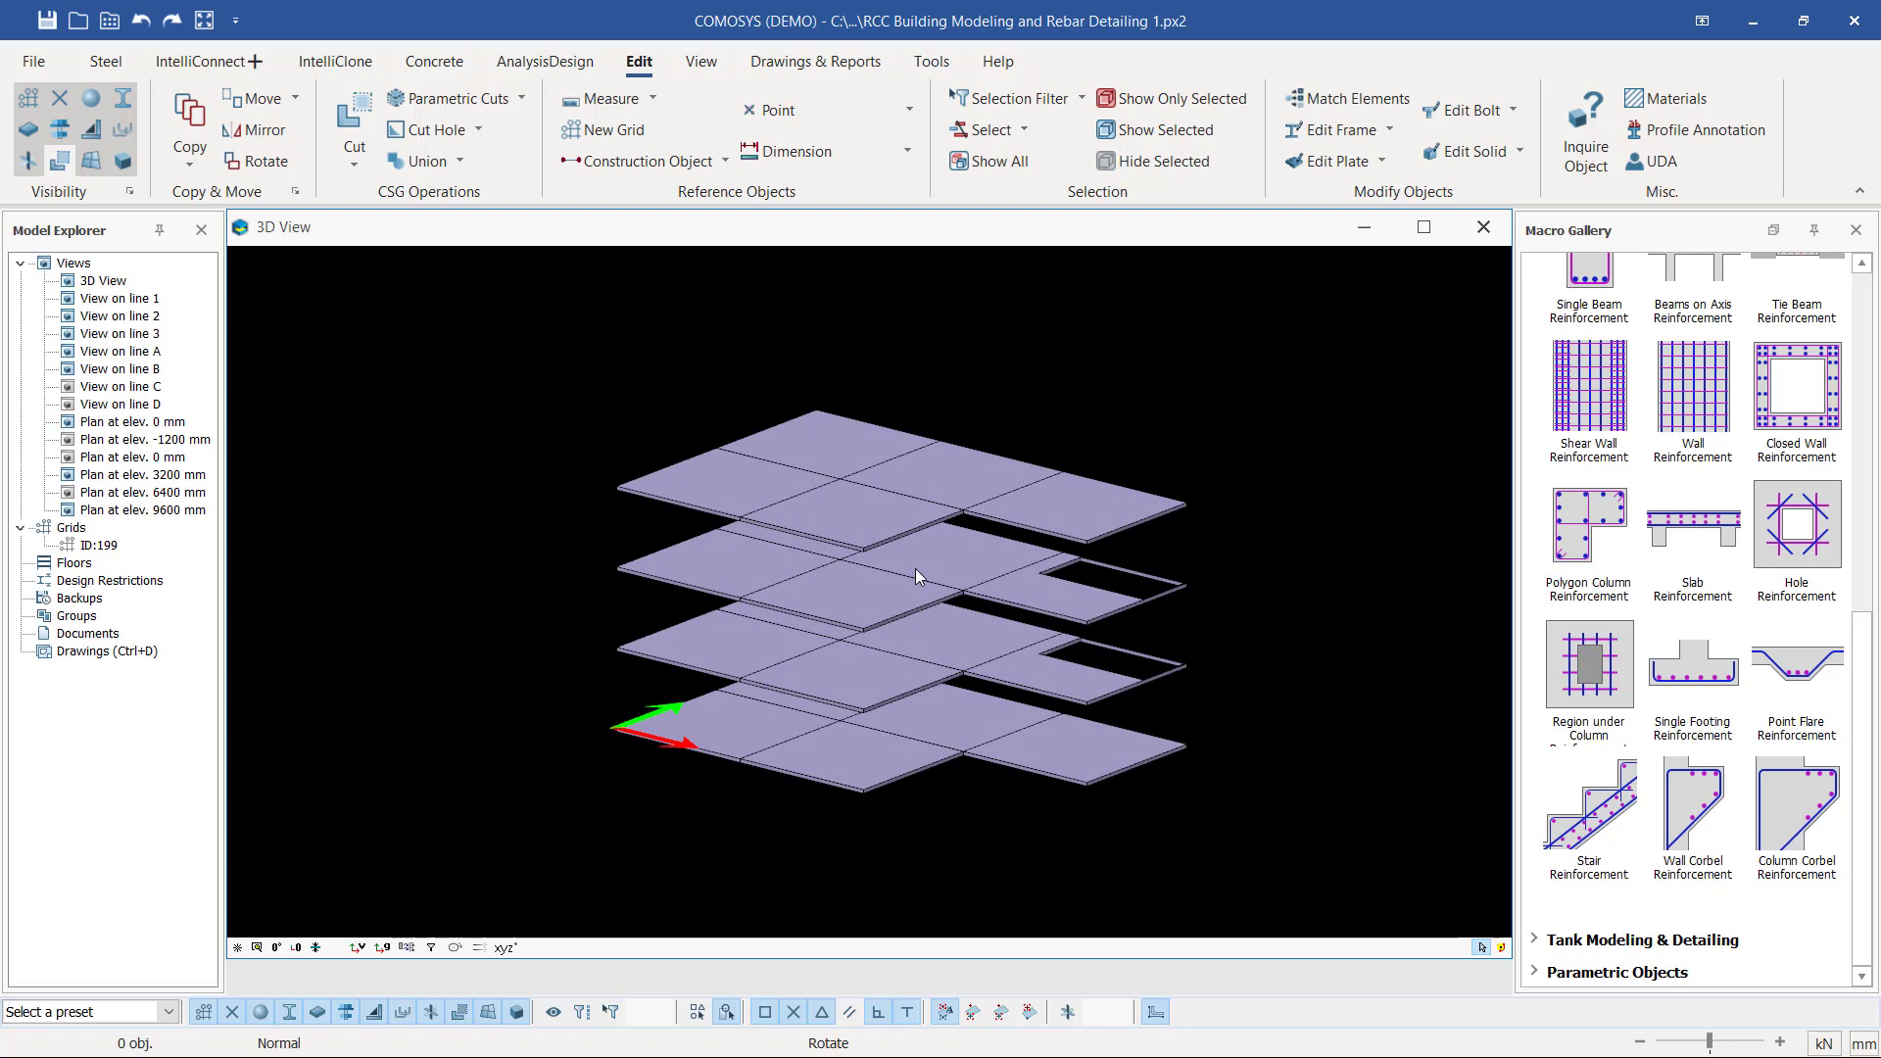
middle_click_drag(915, 569, 913, 569)
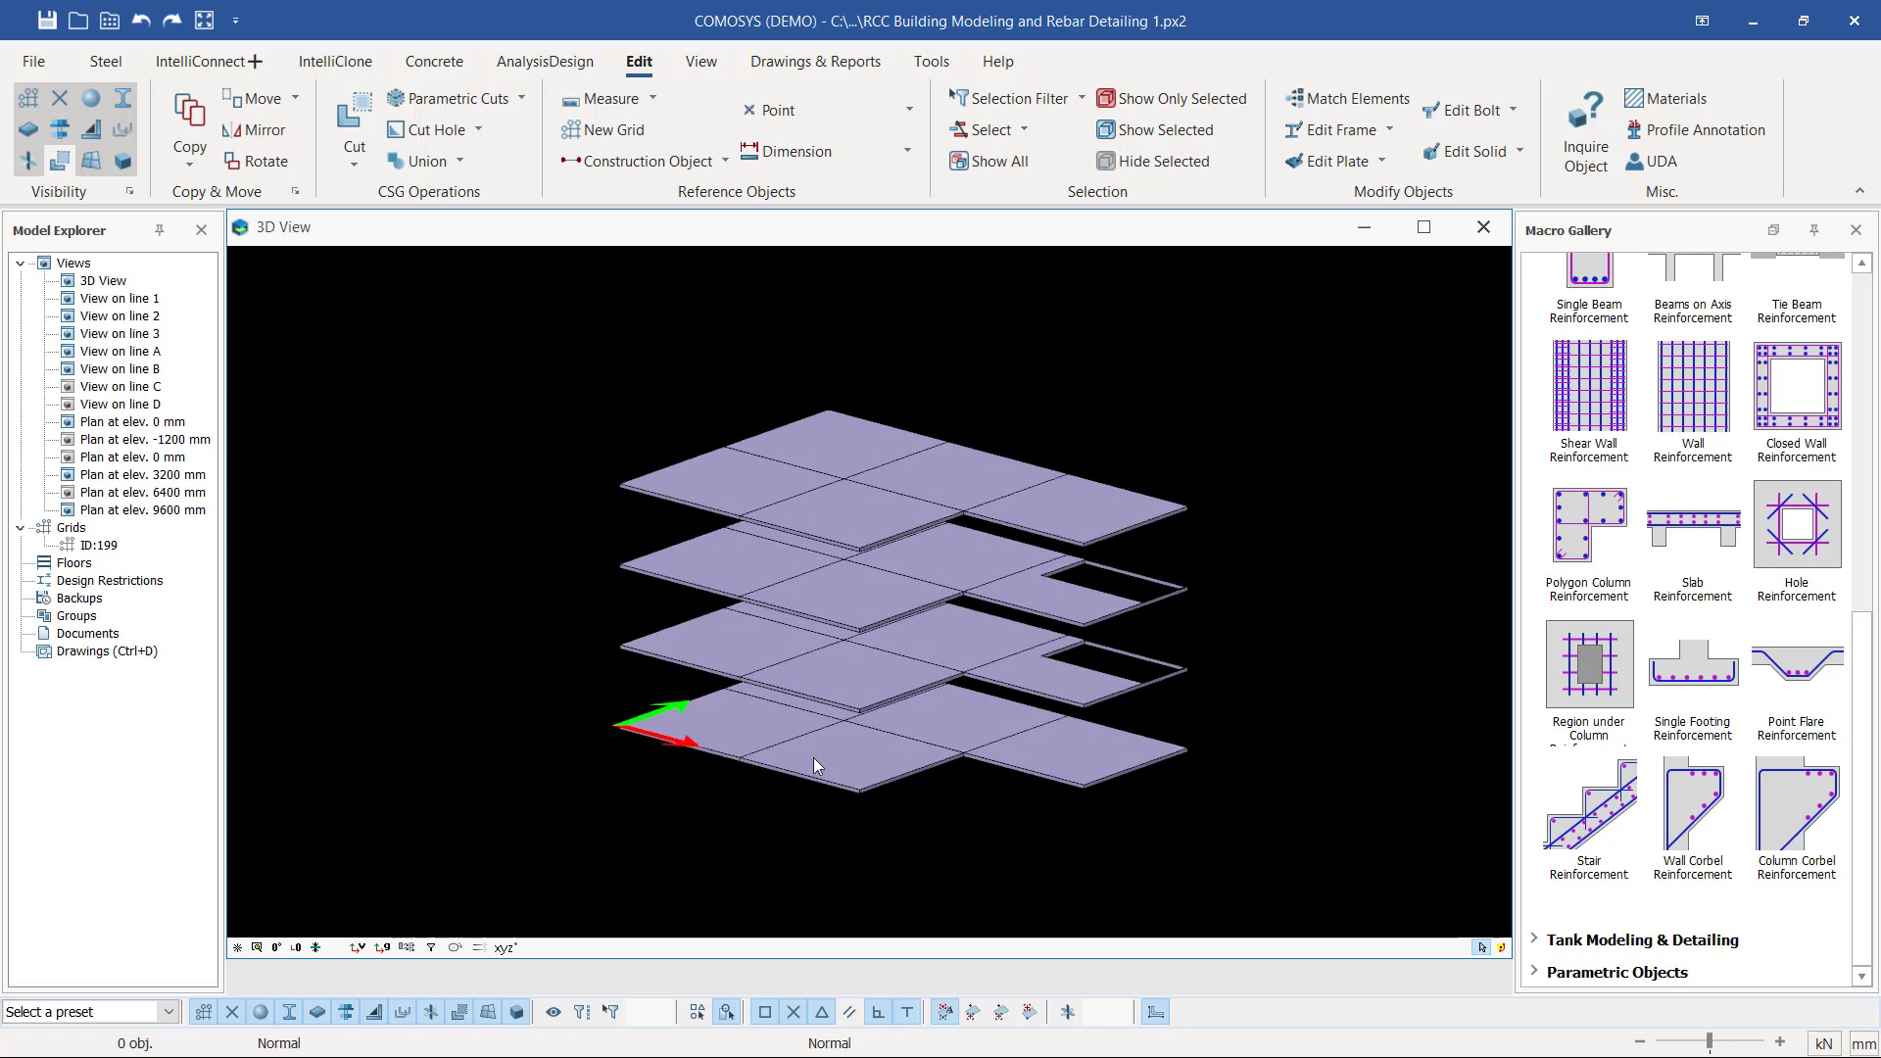
scroll(819, 762, "up", 5)
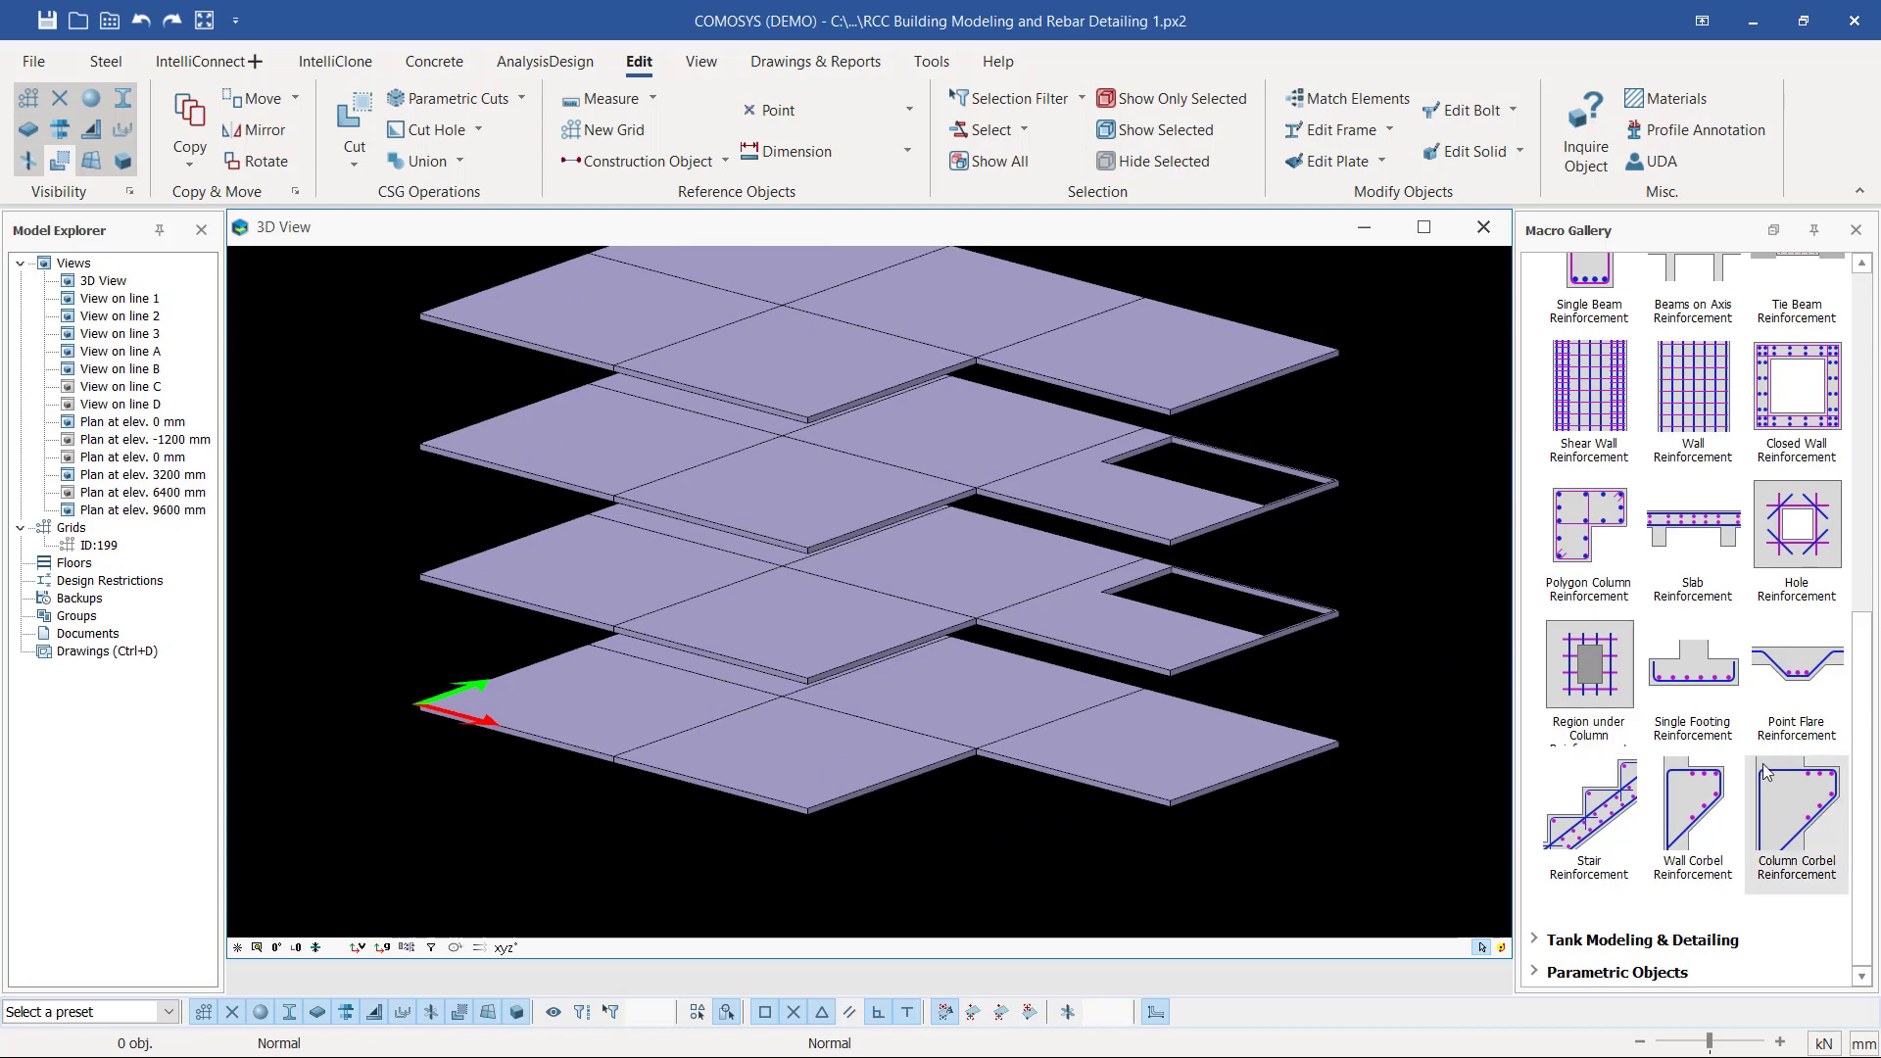
middle_click_drag(904, 629, 907, 625)
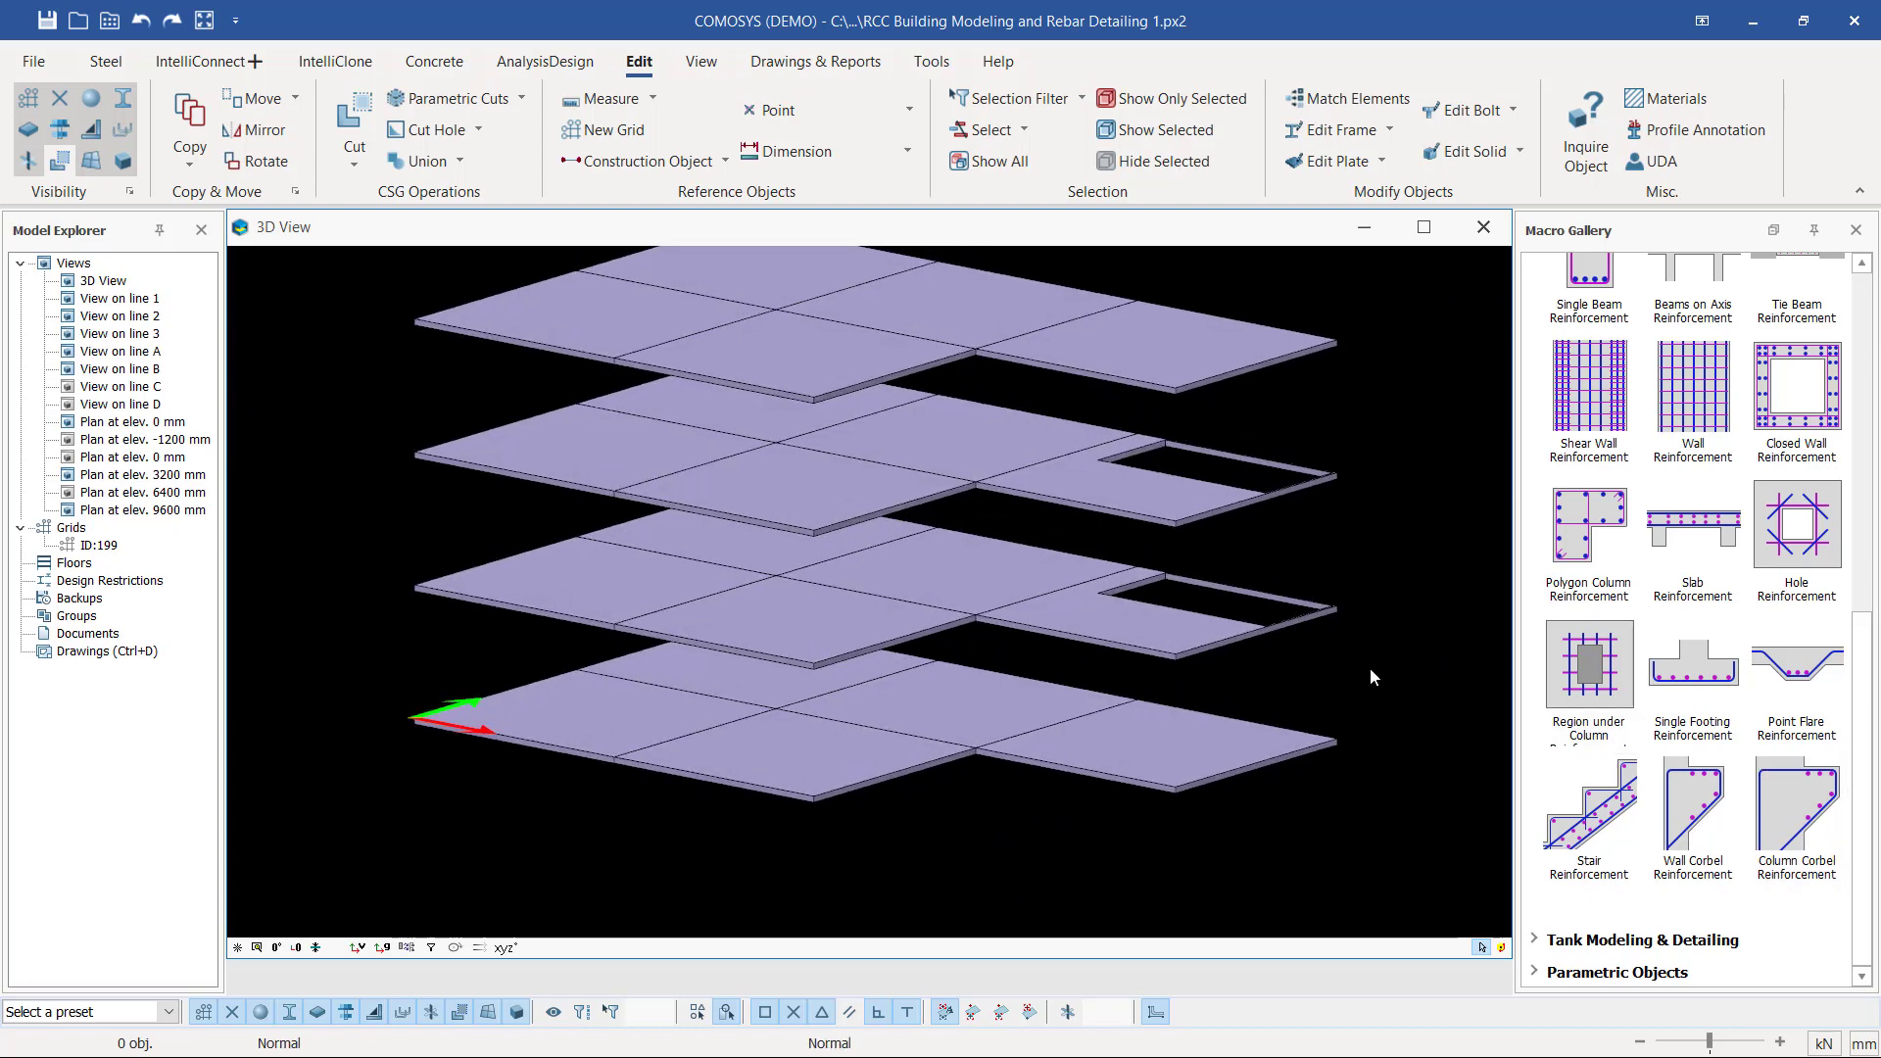
left_click(1715, 527)
scroll(580, 744, "up", 3)
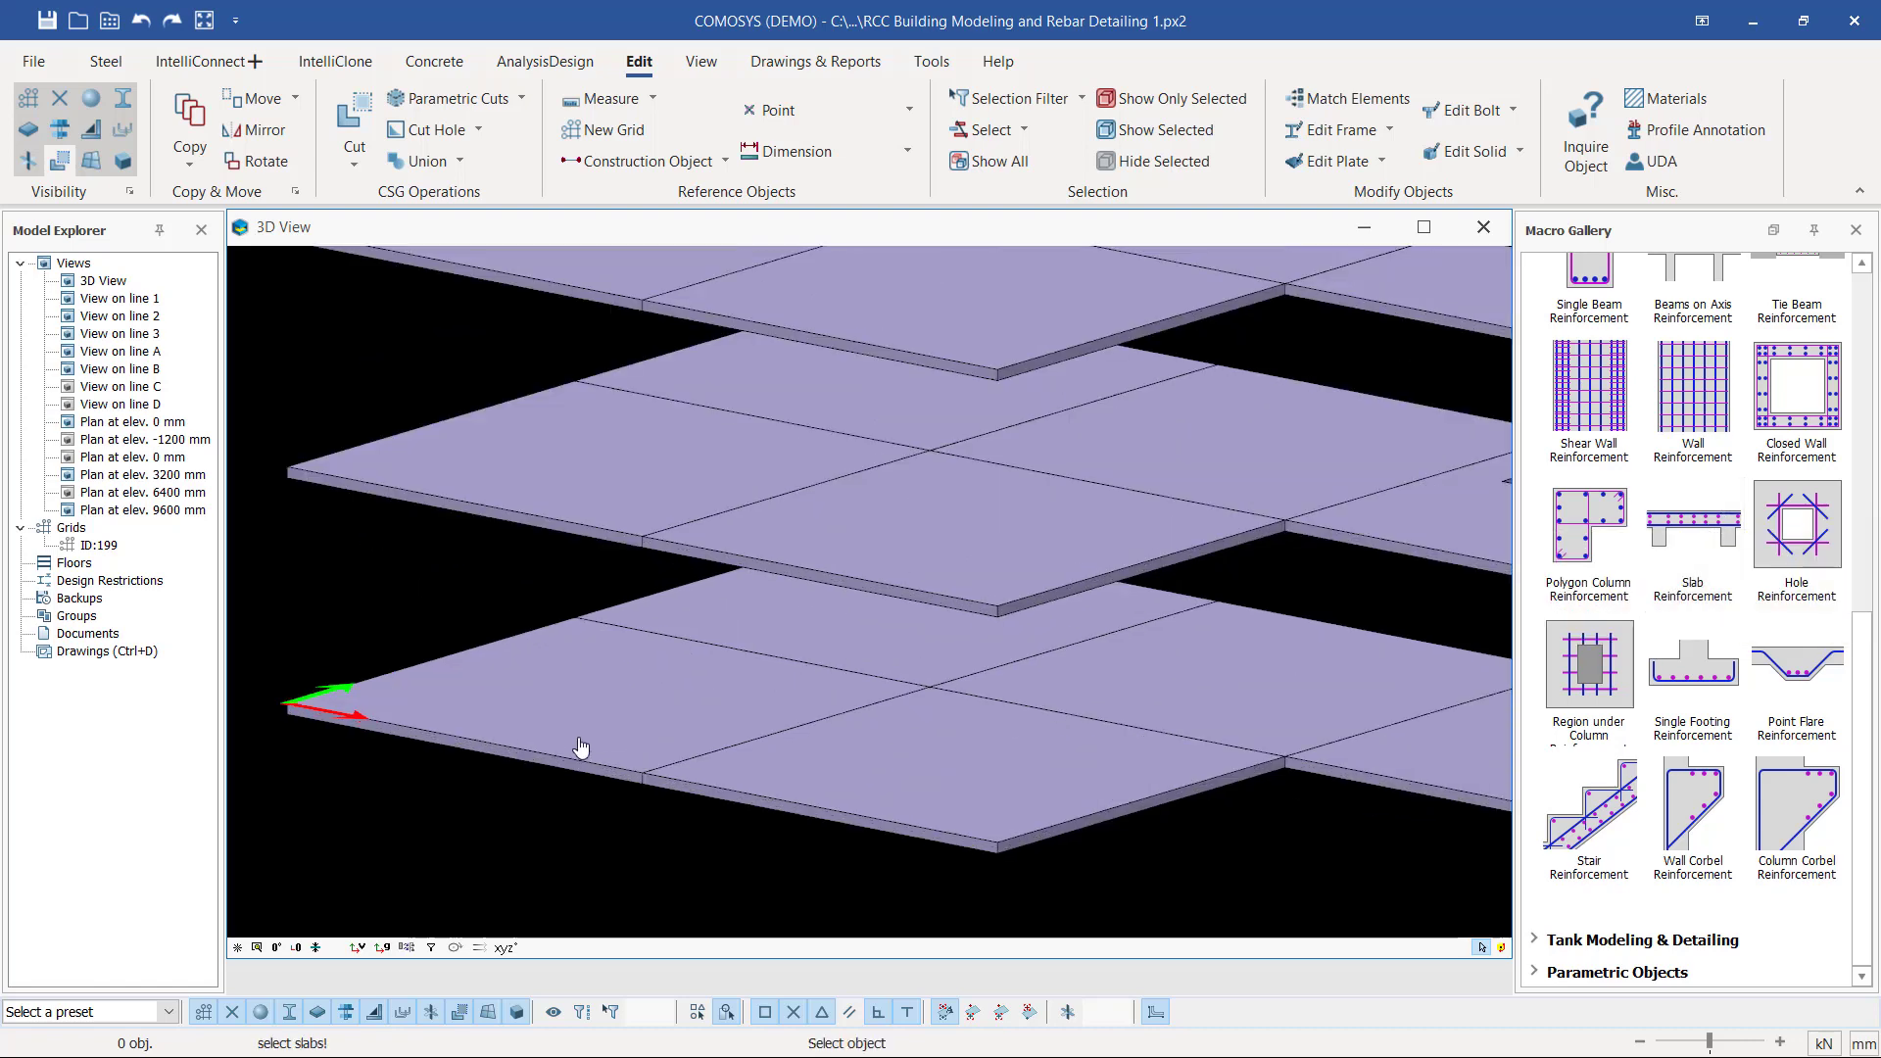
left_click(632, 694)
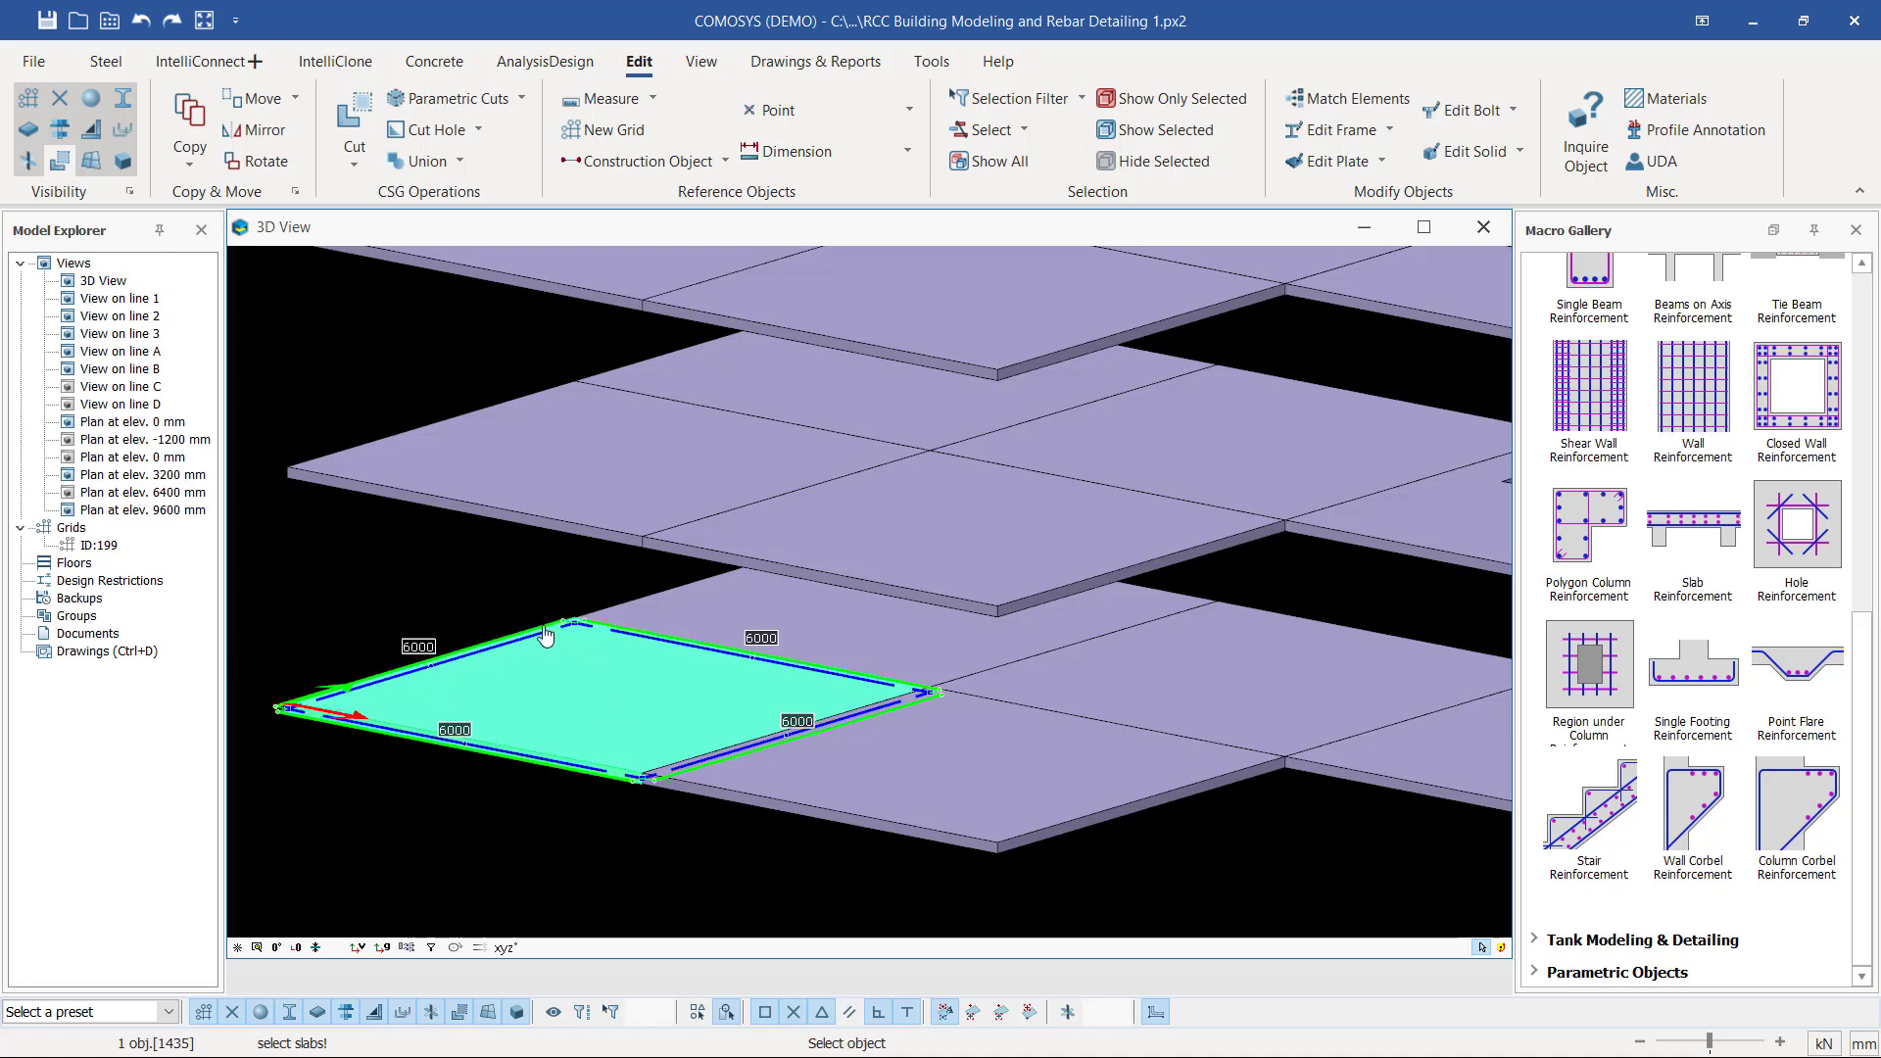
middle_click(467, 574)
scroll(595, 705, "up", 5)
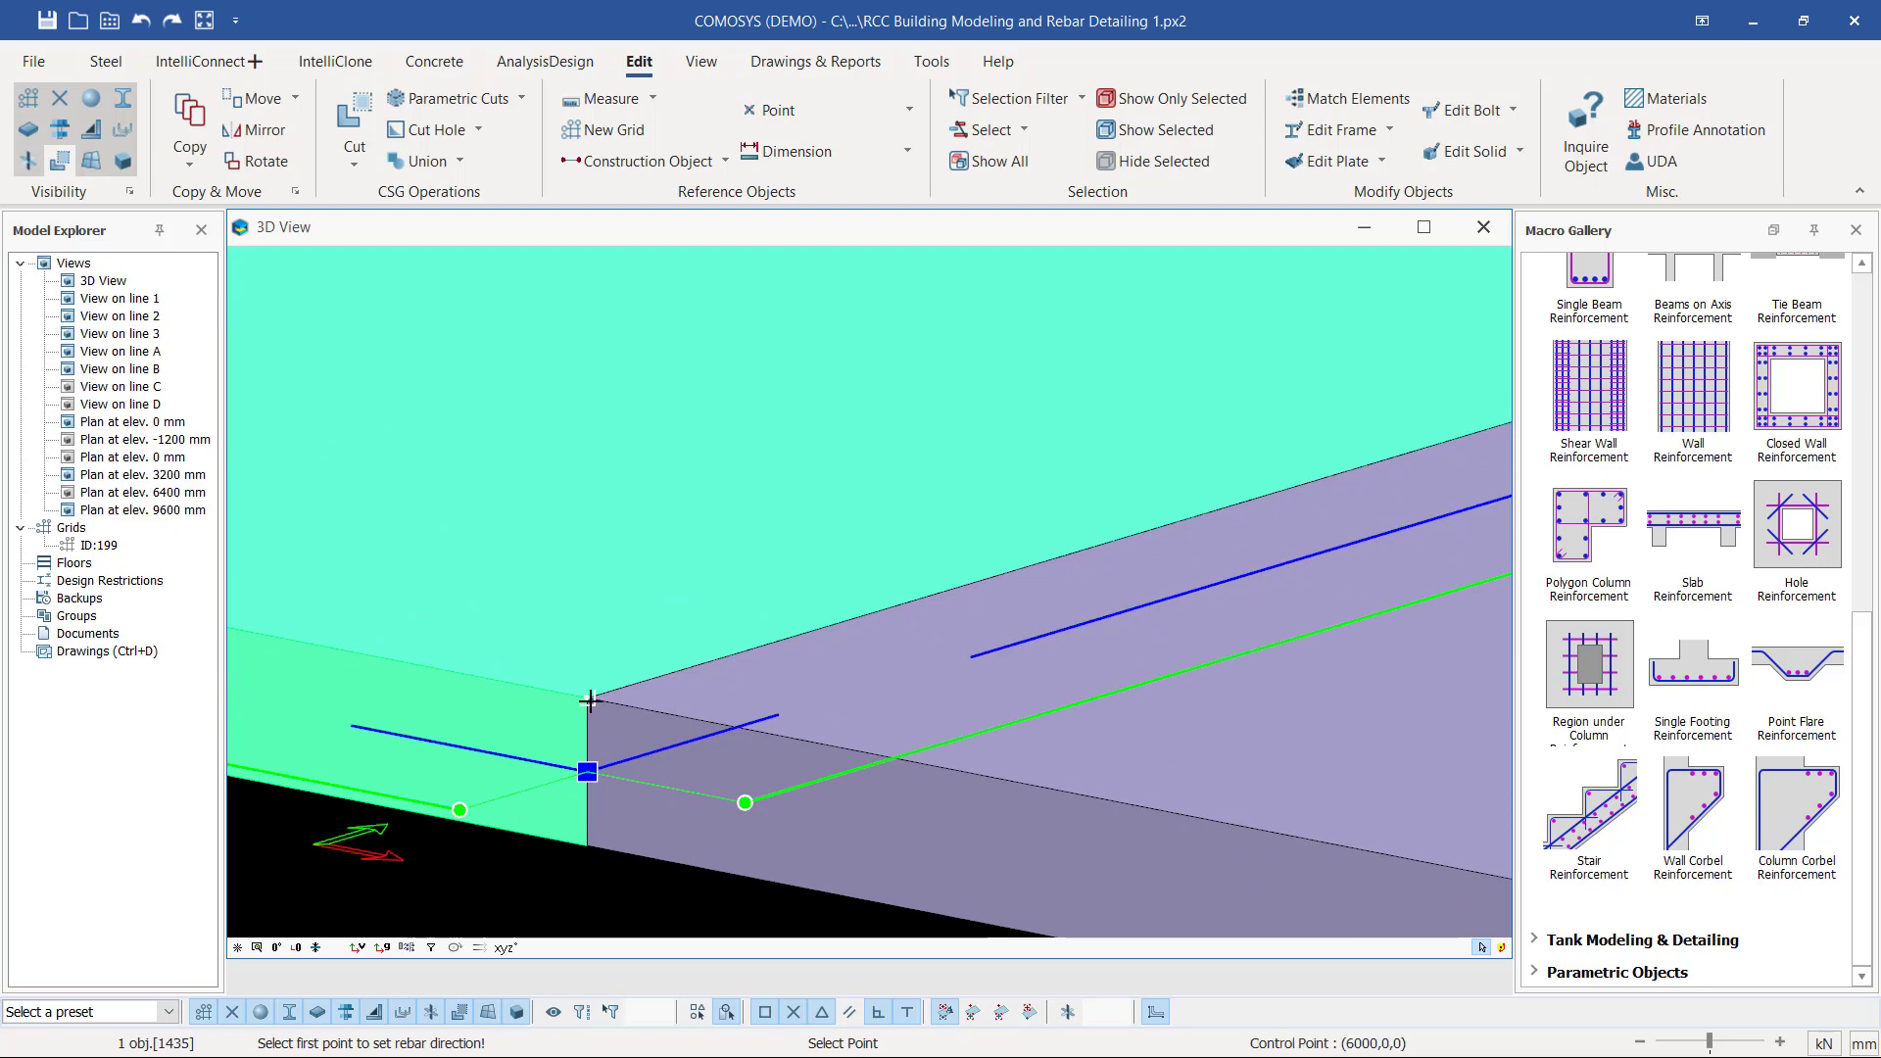
left_click(587, 772)
scroll(557, 801, "down", 5)
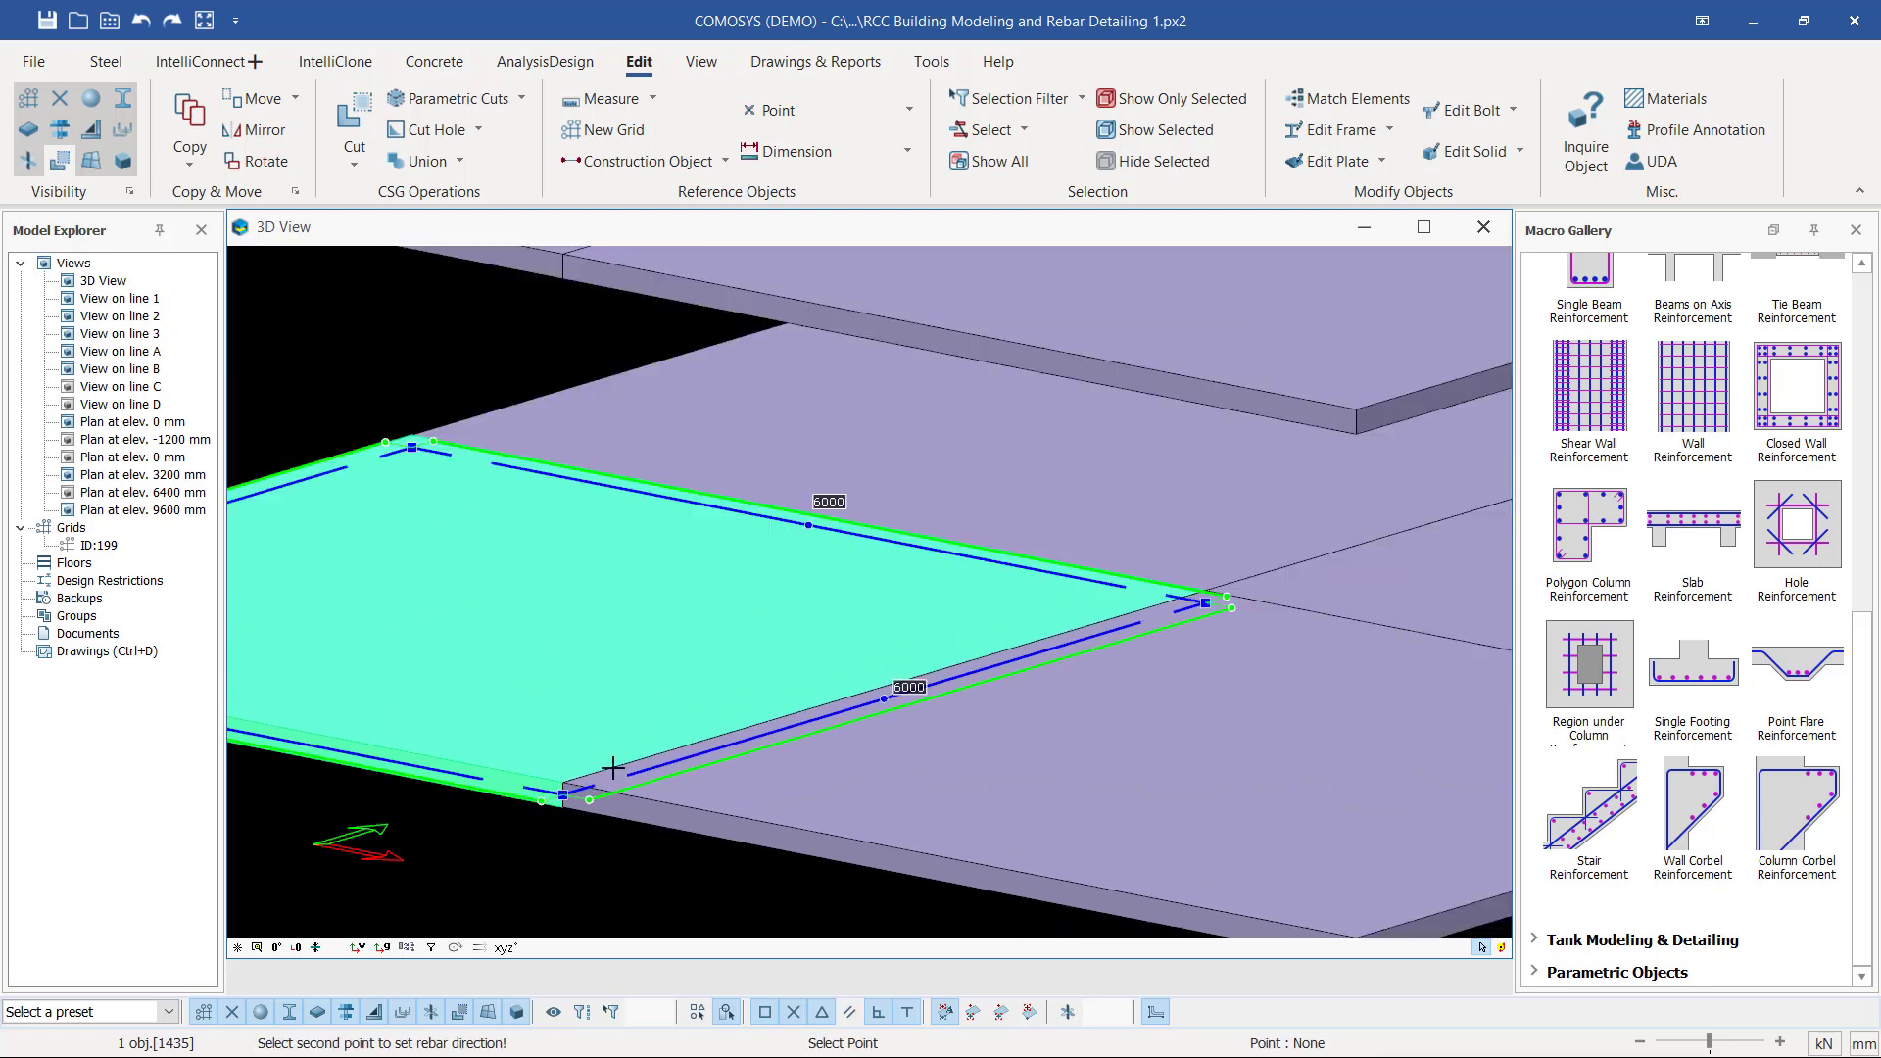
scroll(1282, 581, "up", 6)
scroll(905, 610, "up", 2)
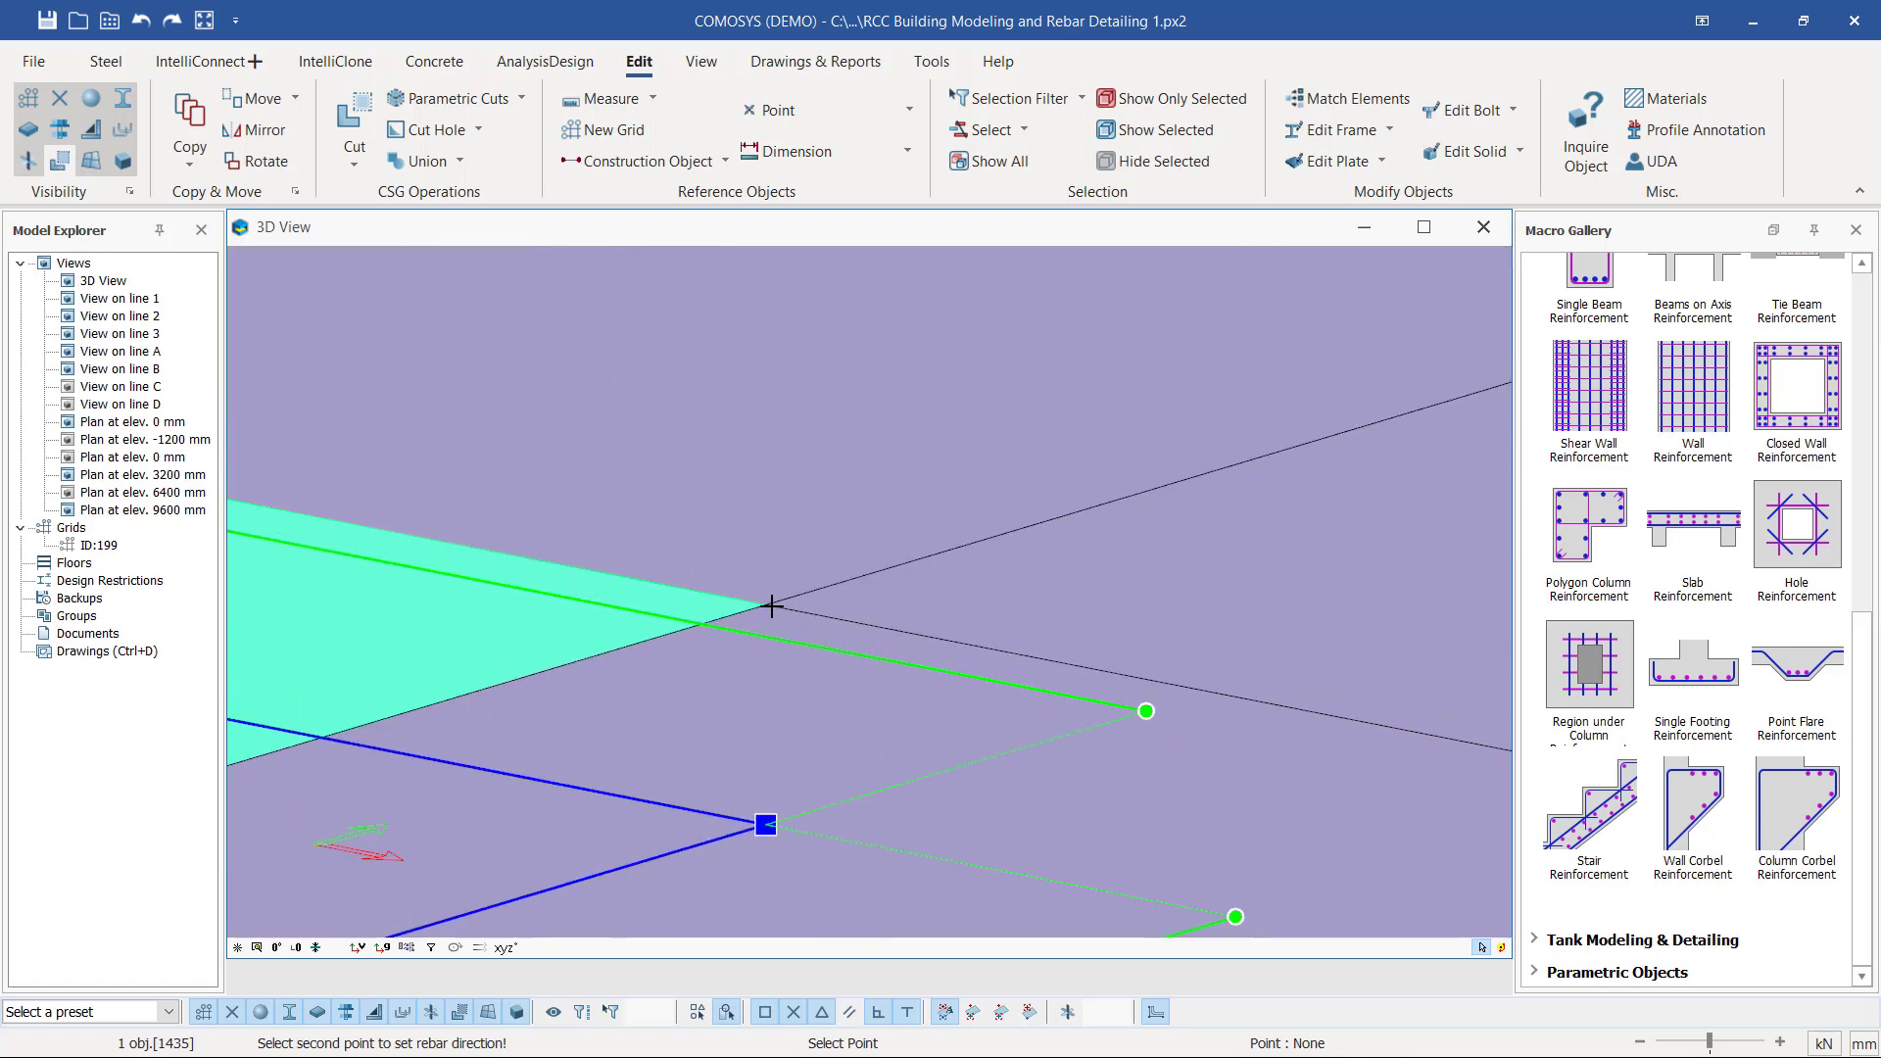
left_click(904, 474)
scroll(1093, 546, "down", 1)
scroll(1077, 588, "down", 3)
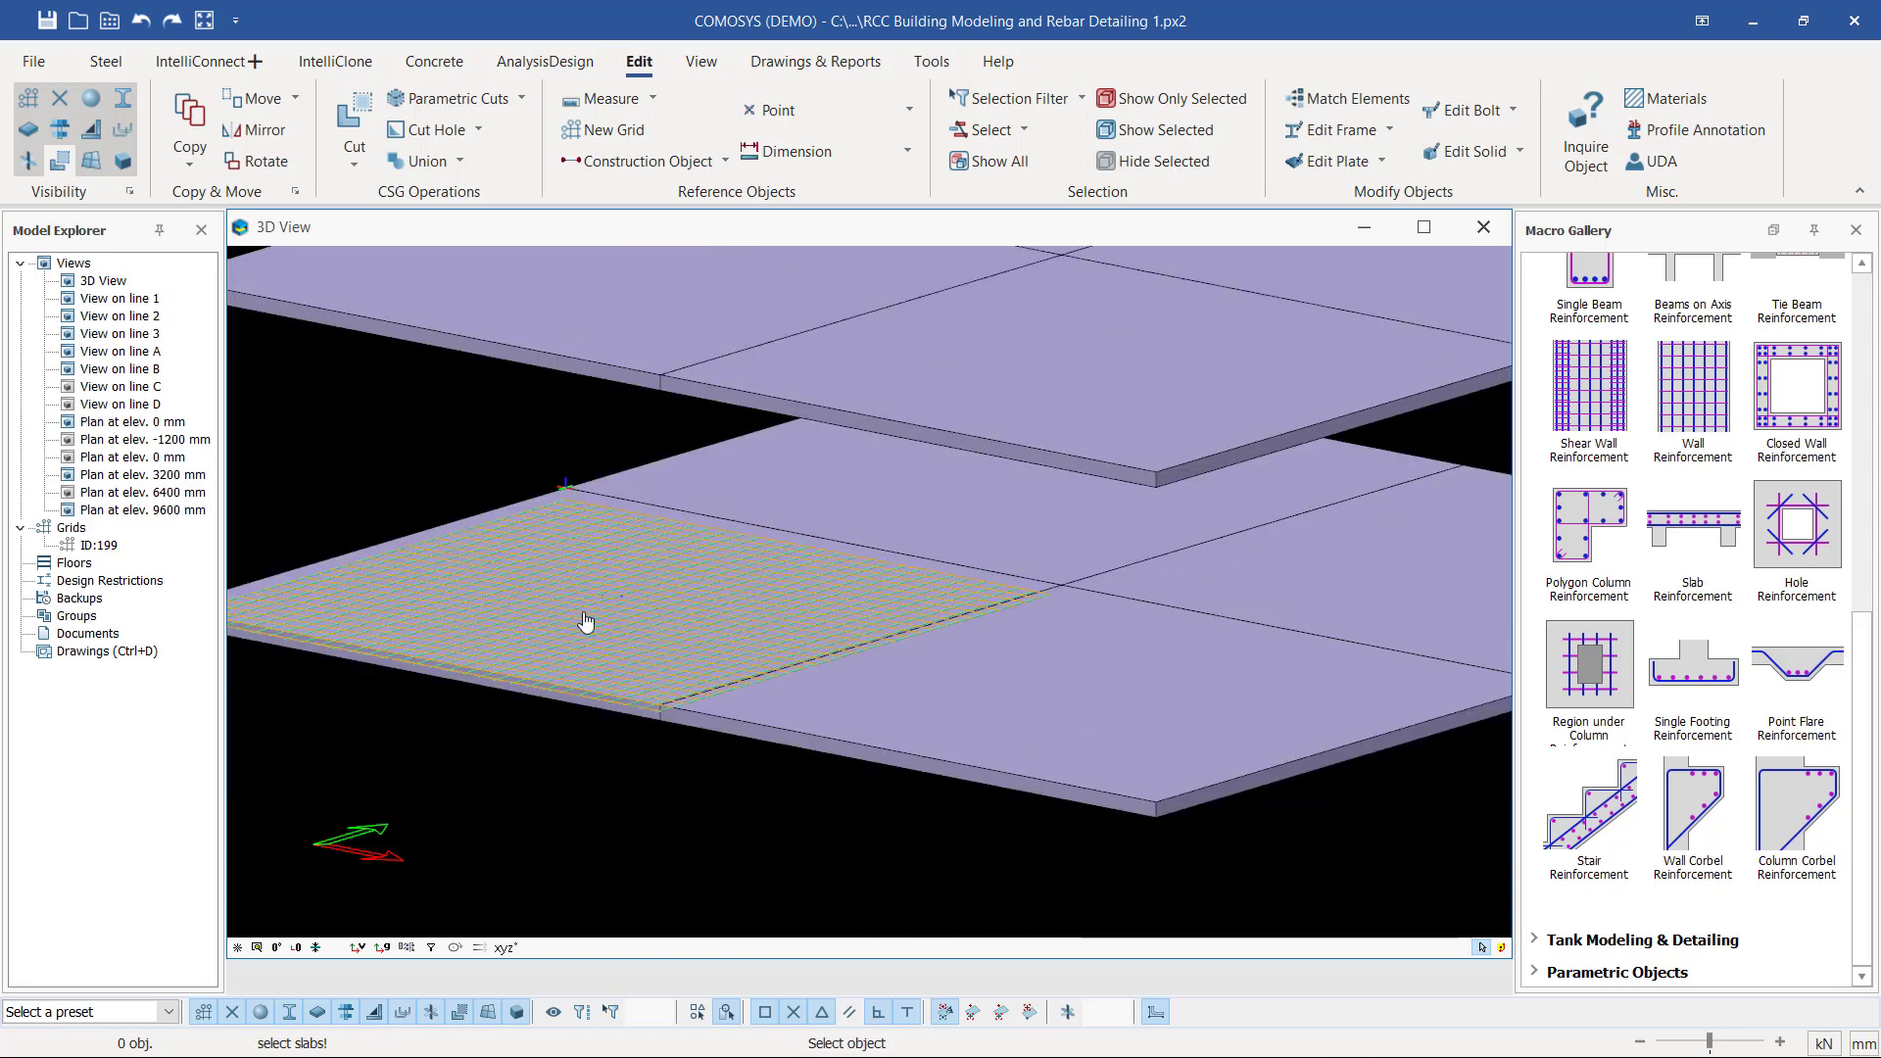
- Reinforce the adjoining lowest-floor slab panel, setting the rebar direction from corner (6000,6000,0) along its edge to the far corner
scroll(720, 730, "down", 2)
scroll(921, 628, "up", 6)
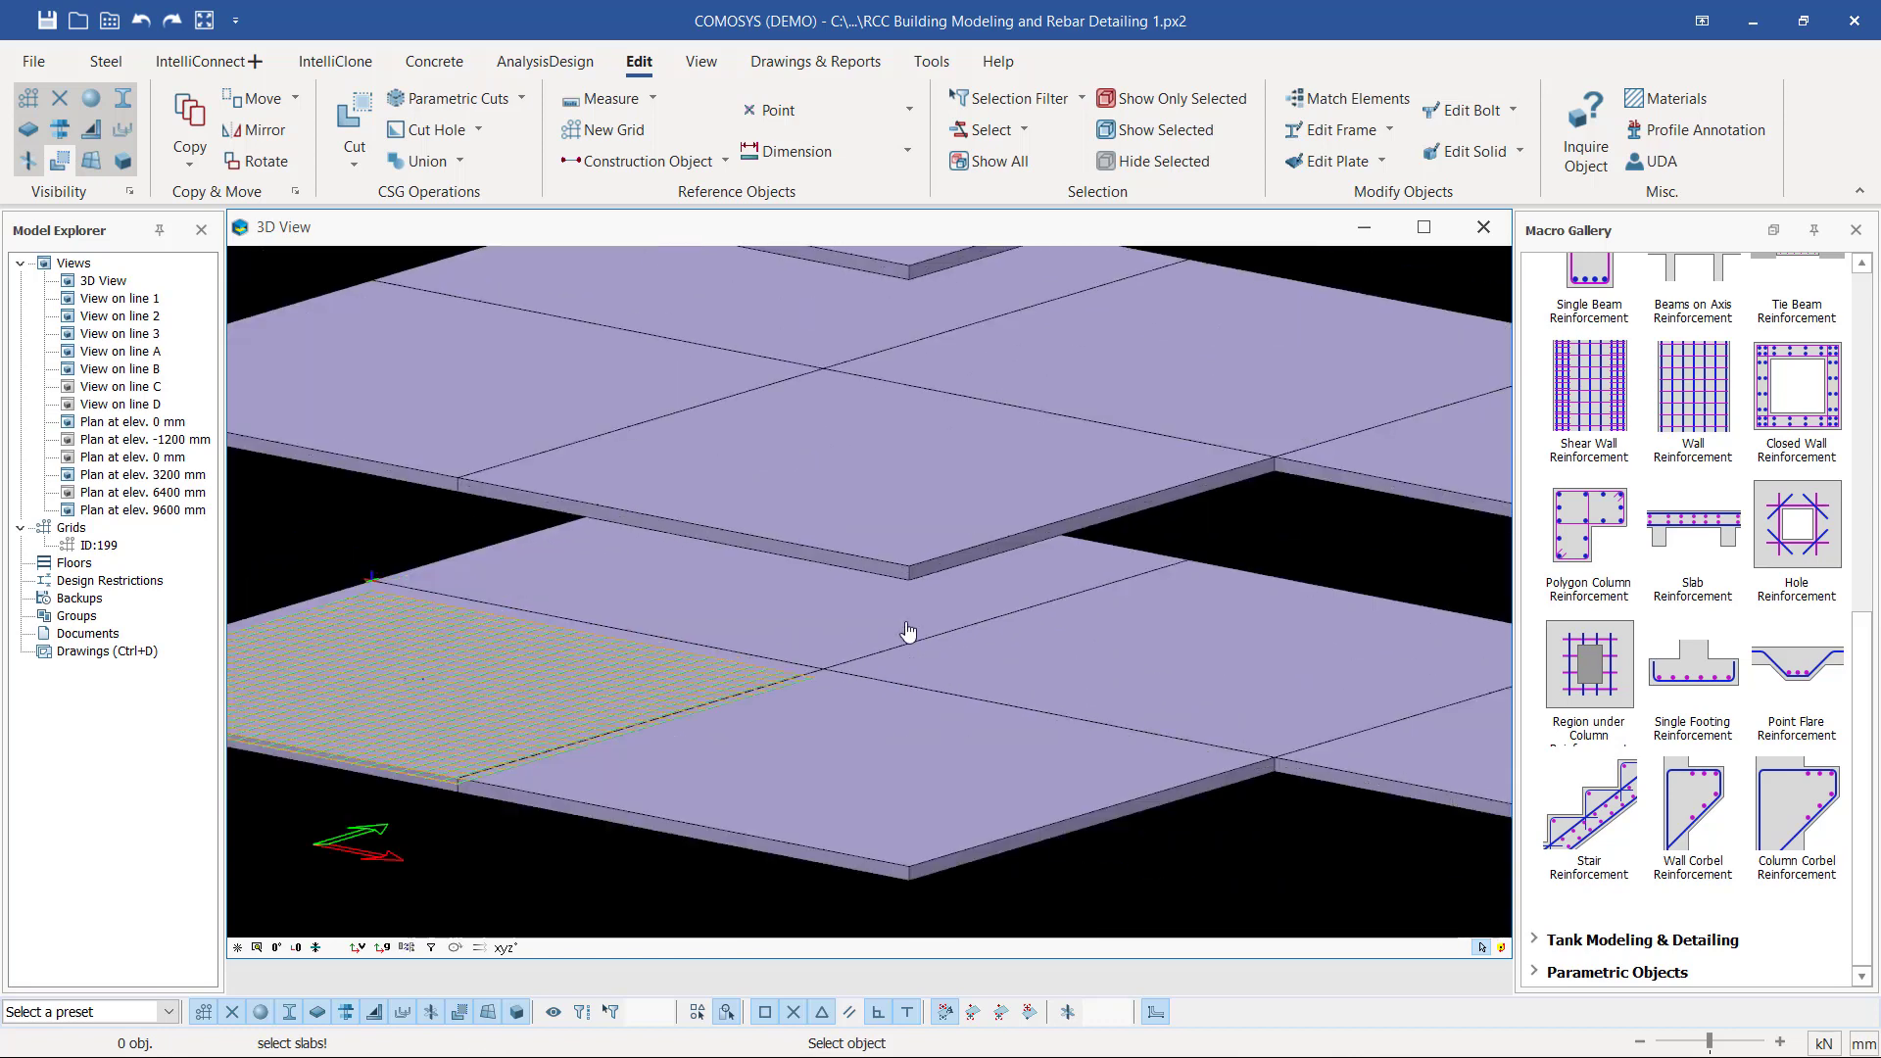
left_click(747, 609)
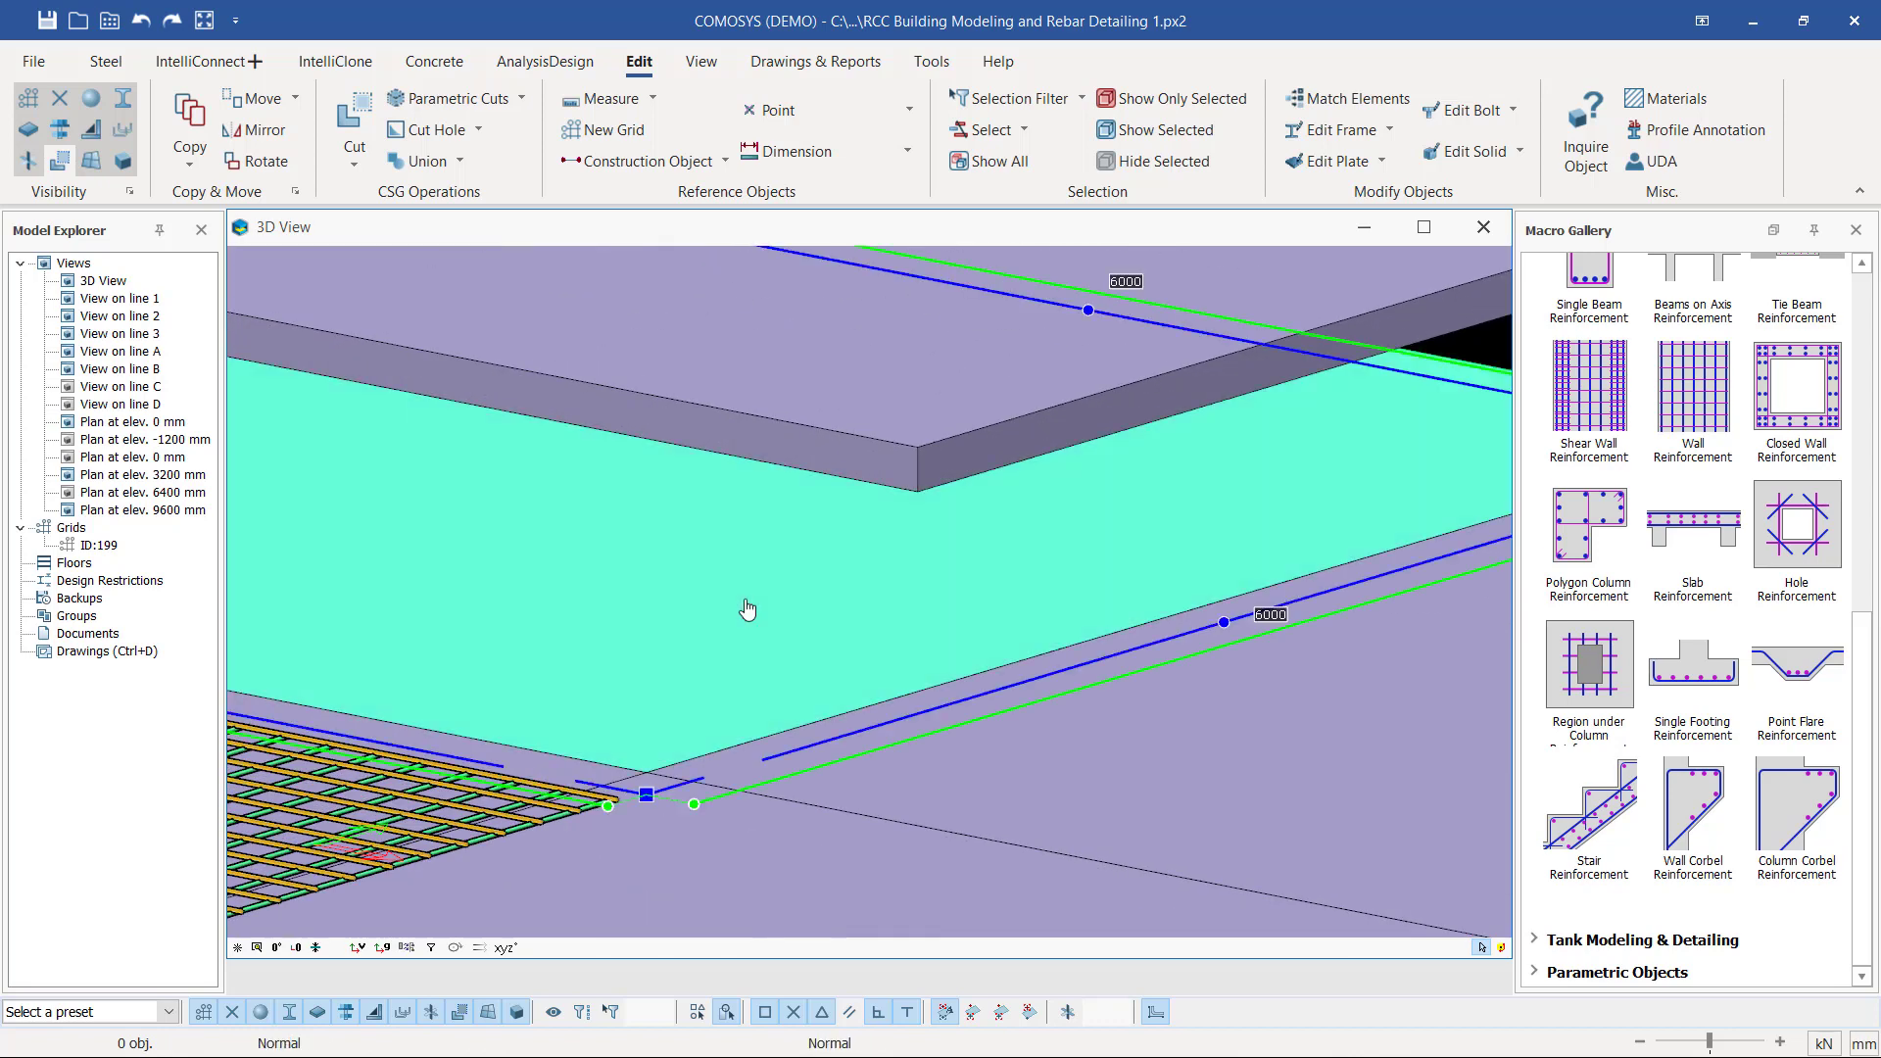
scroll(651, 779, "up", 5)
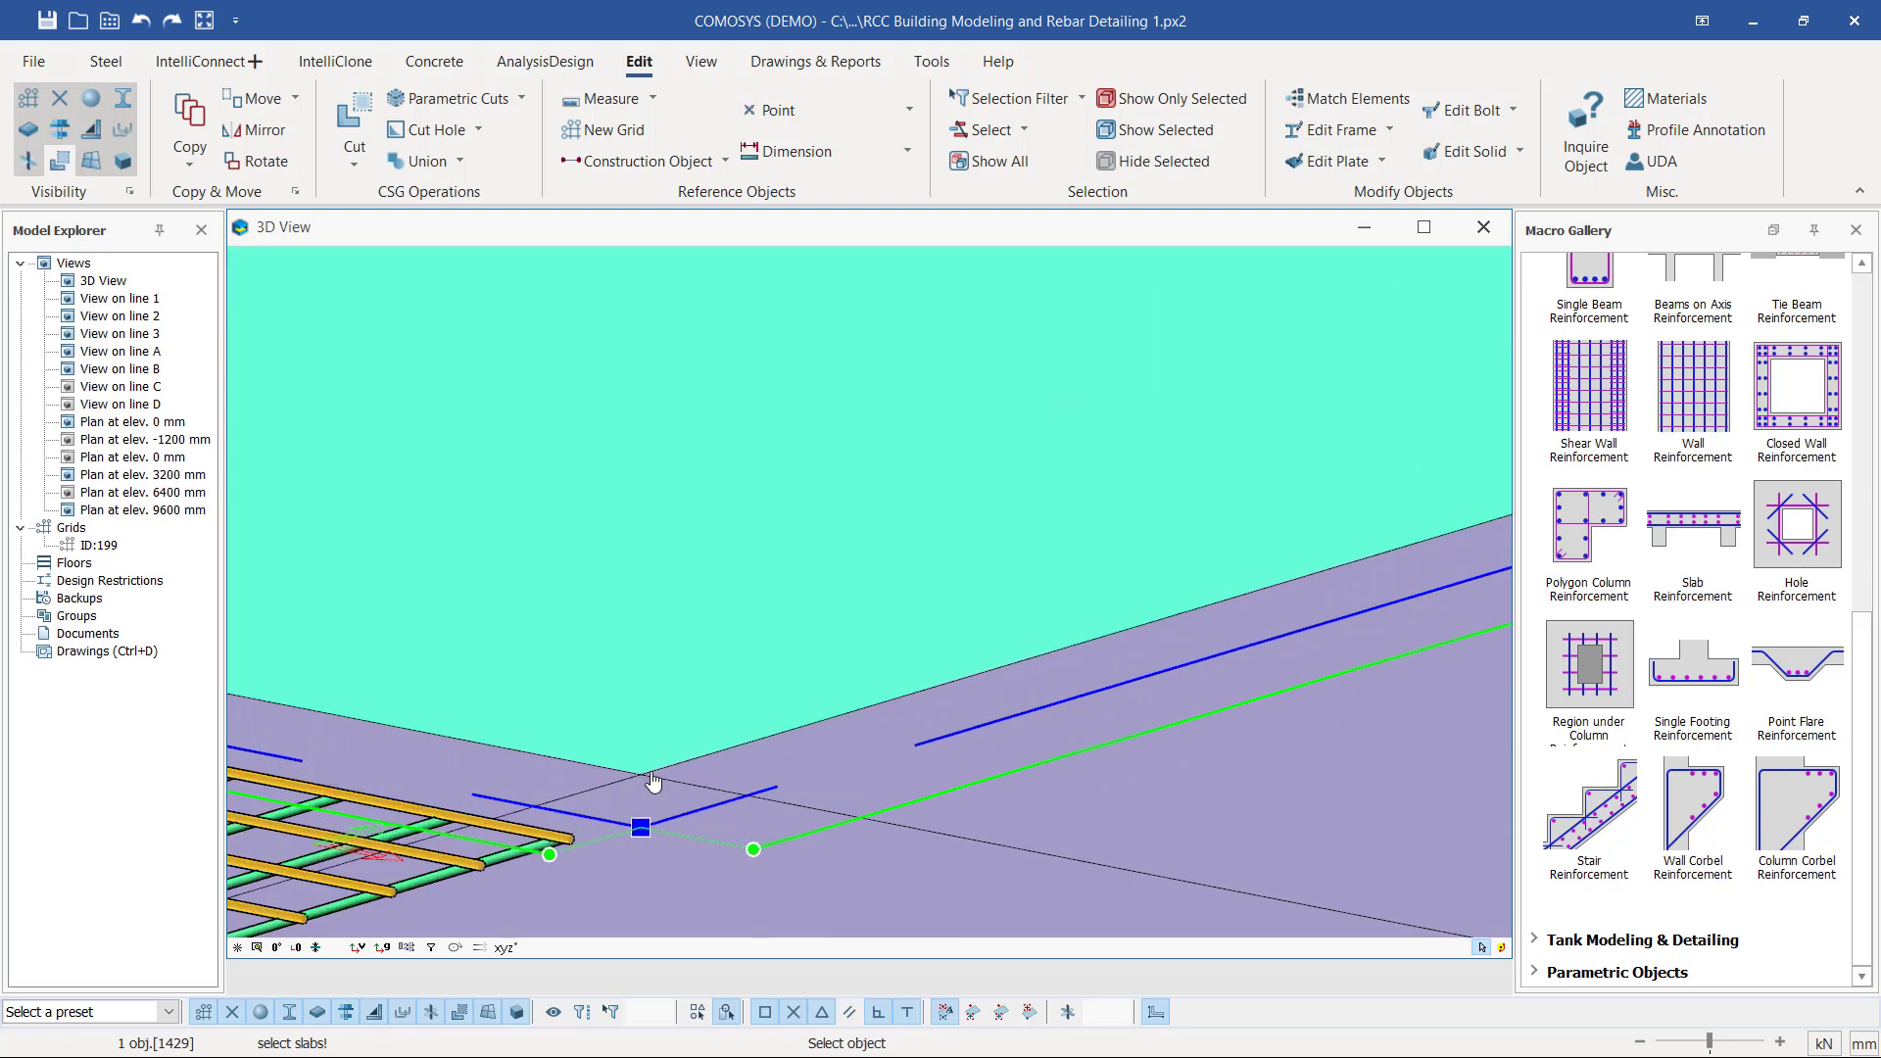
right_click(720, 545)
scroll(631, 778, "up", 3)
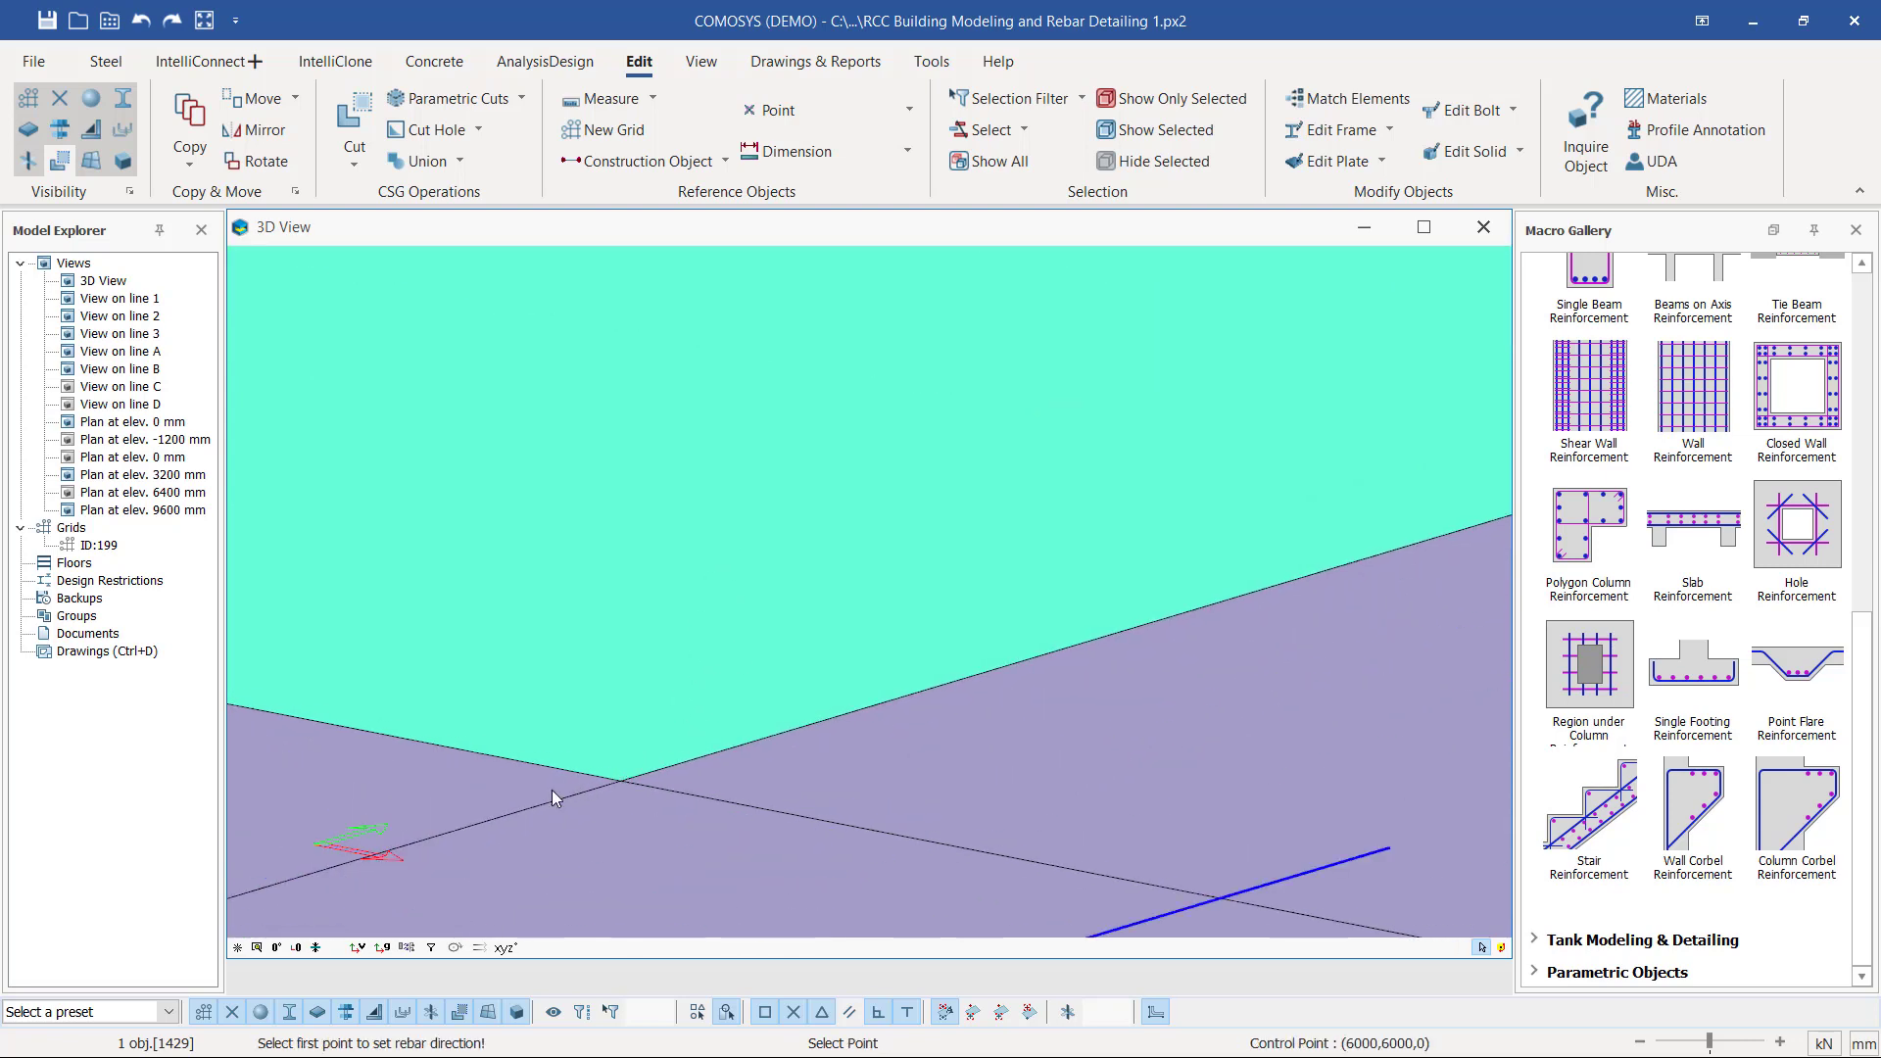
left_click(501, 779)
scroll(513, 778, "down", 5)
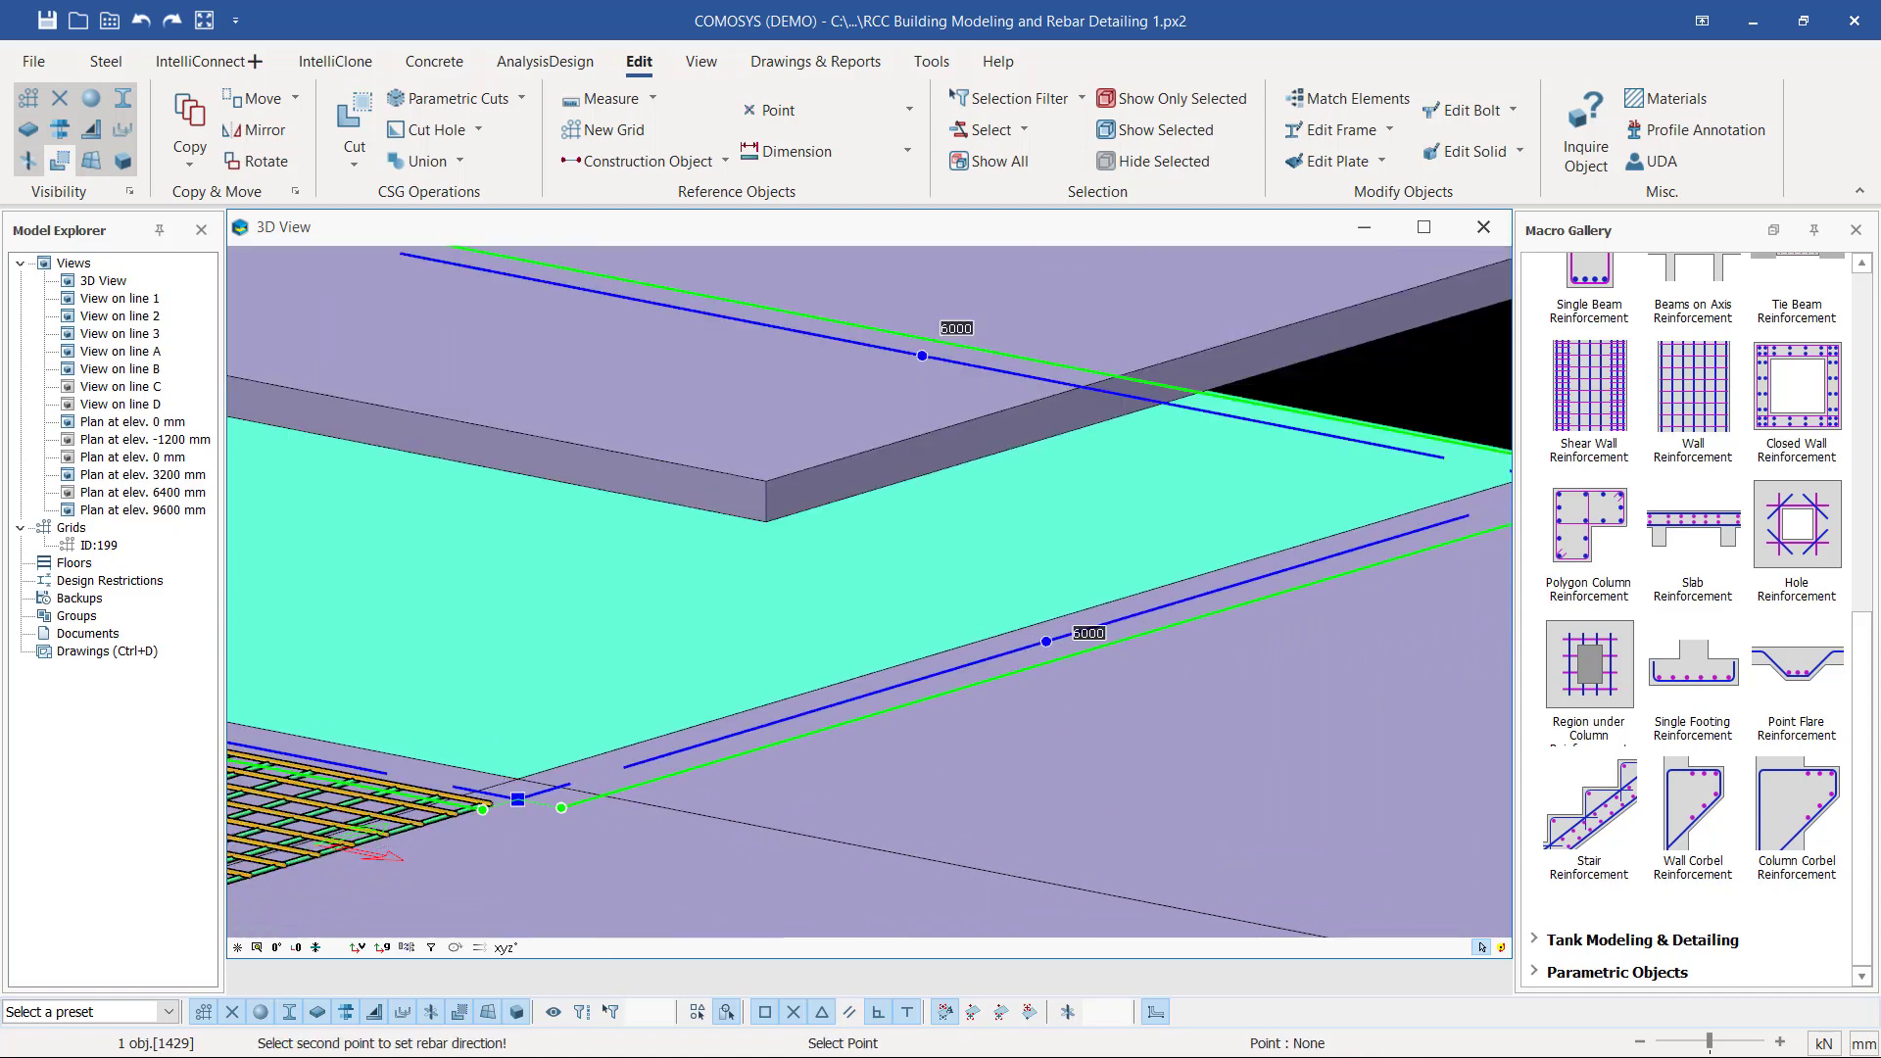
scroll(1069, 594, "up", 10)
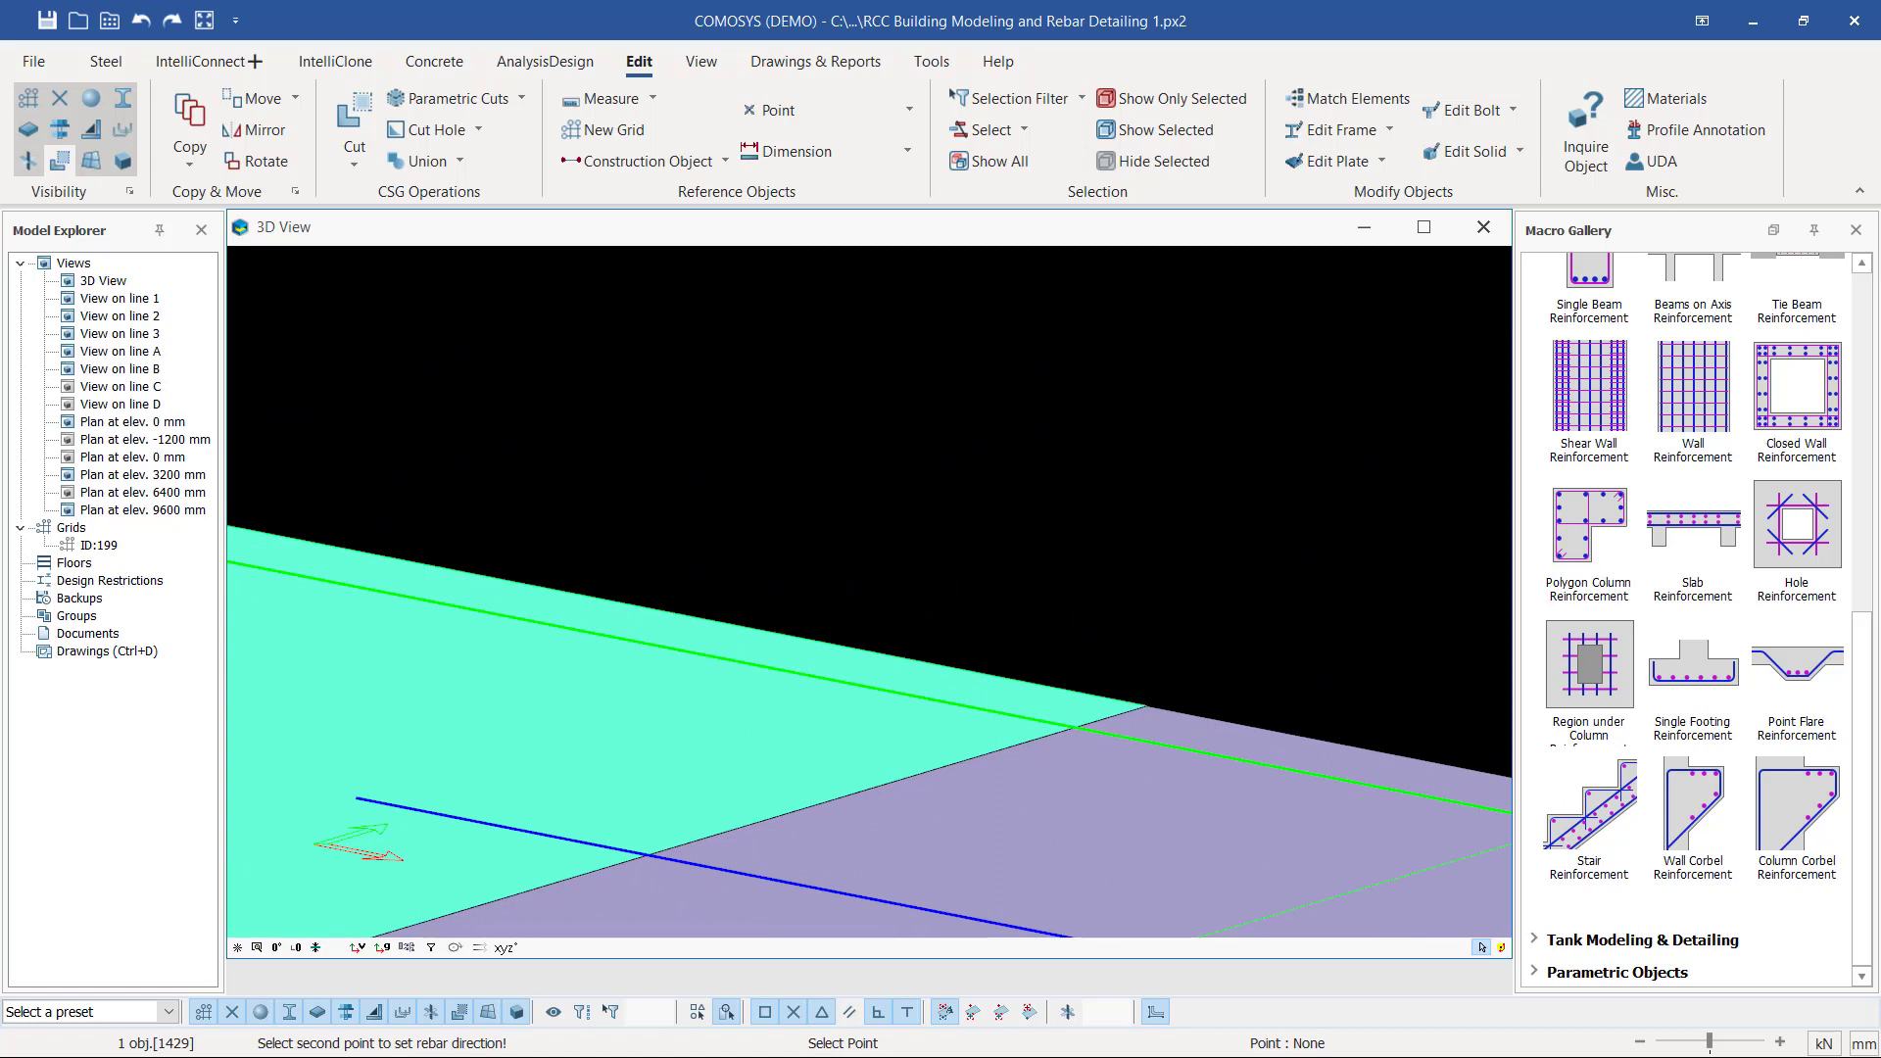
left_click(1205, 502)
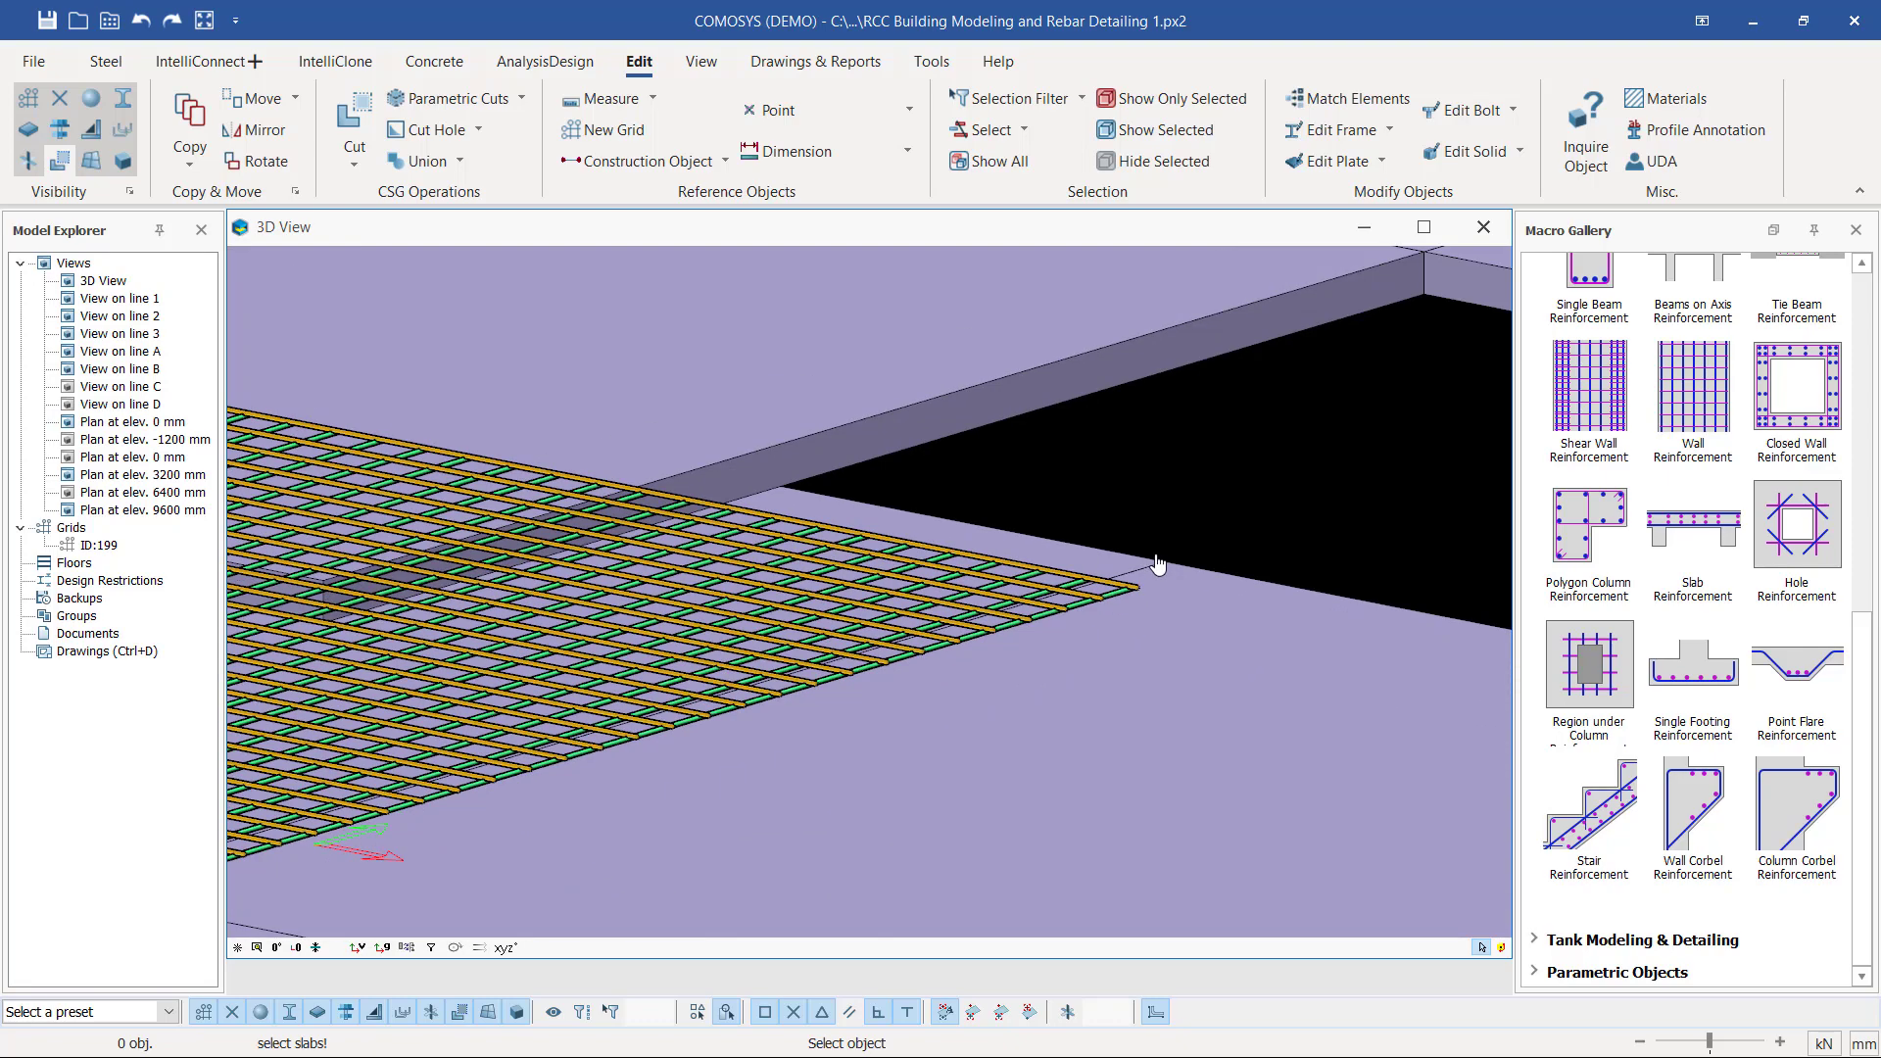
scroll(1156, 563, "down", 5)
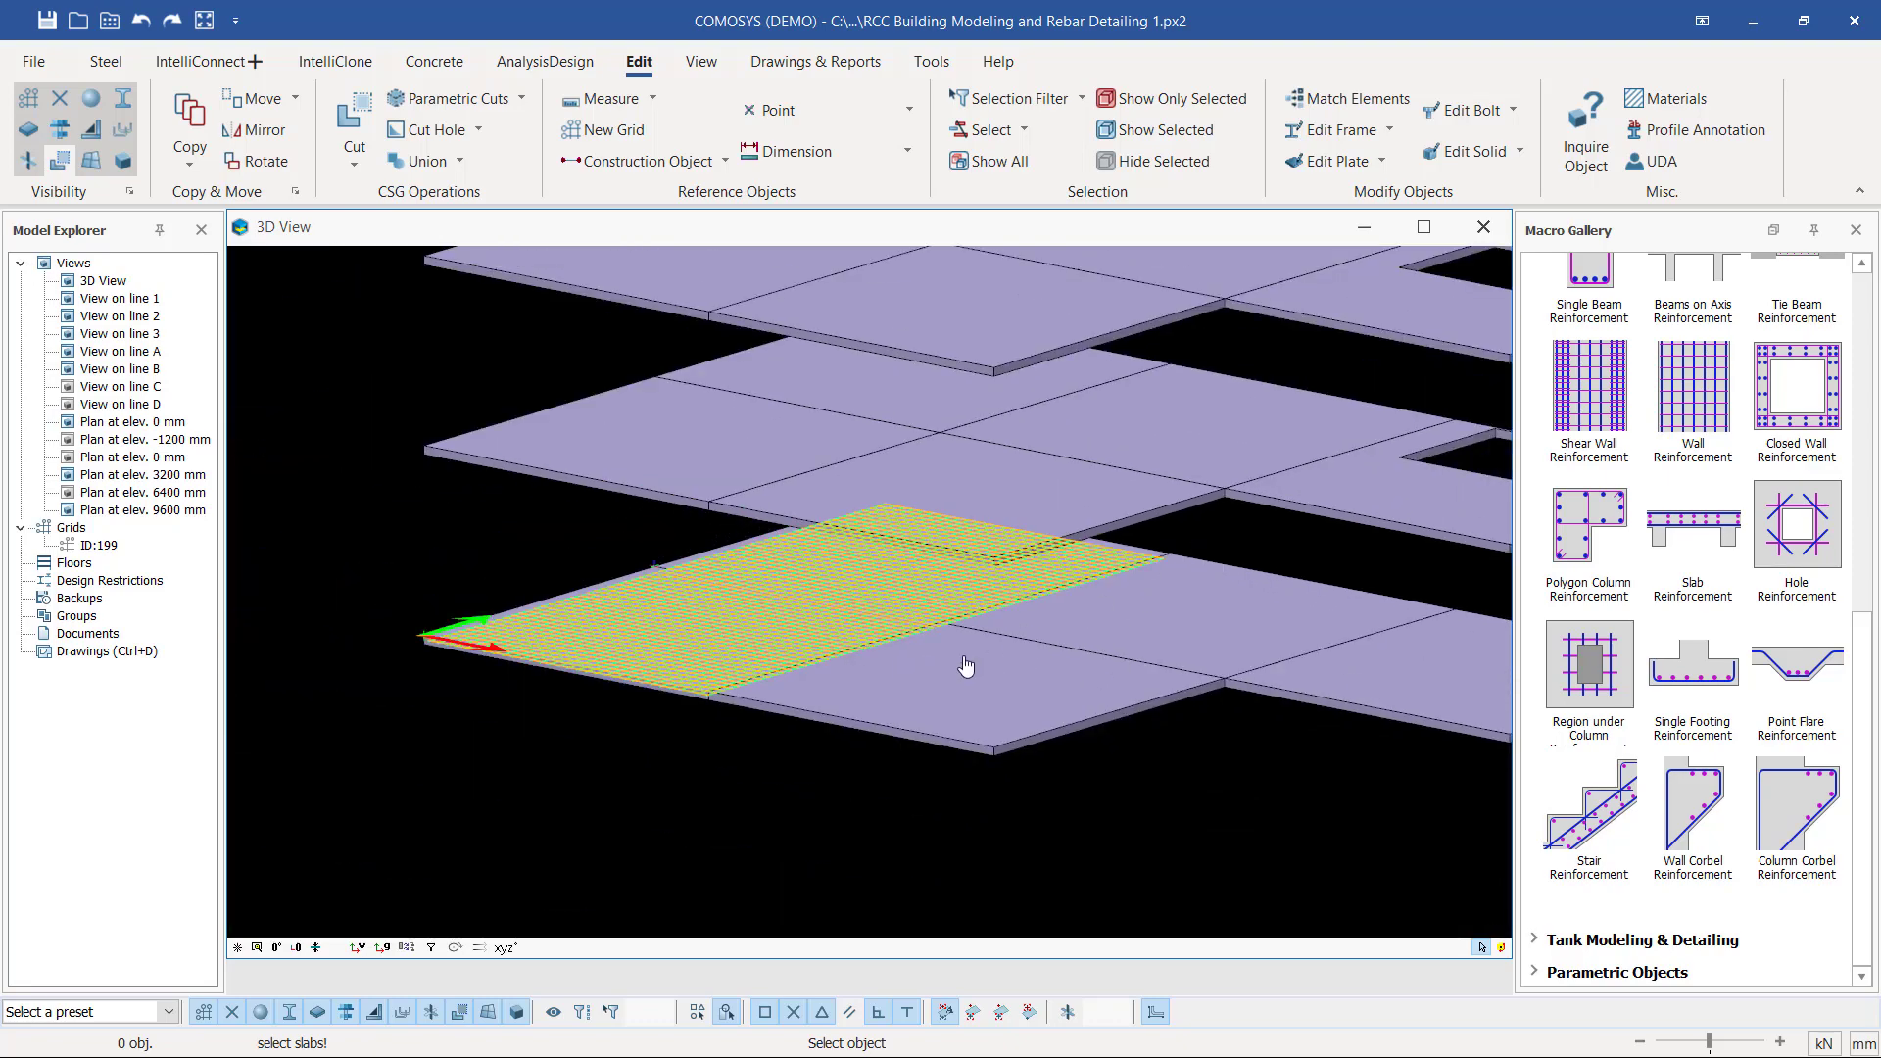
scroll(946, 664, "up", 3)
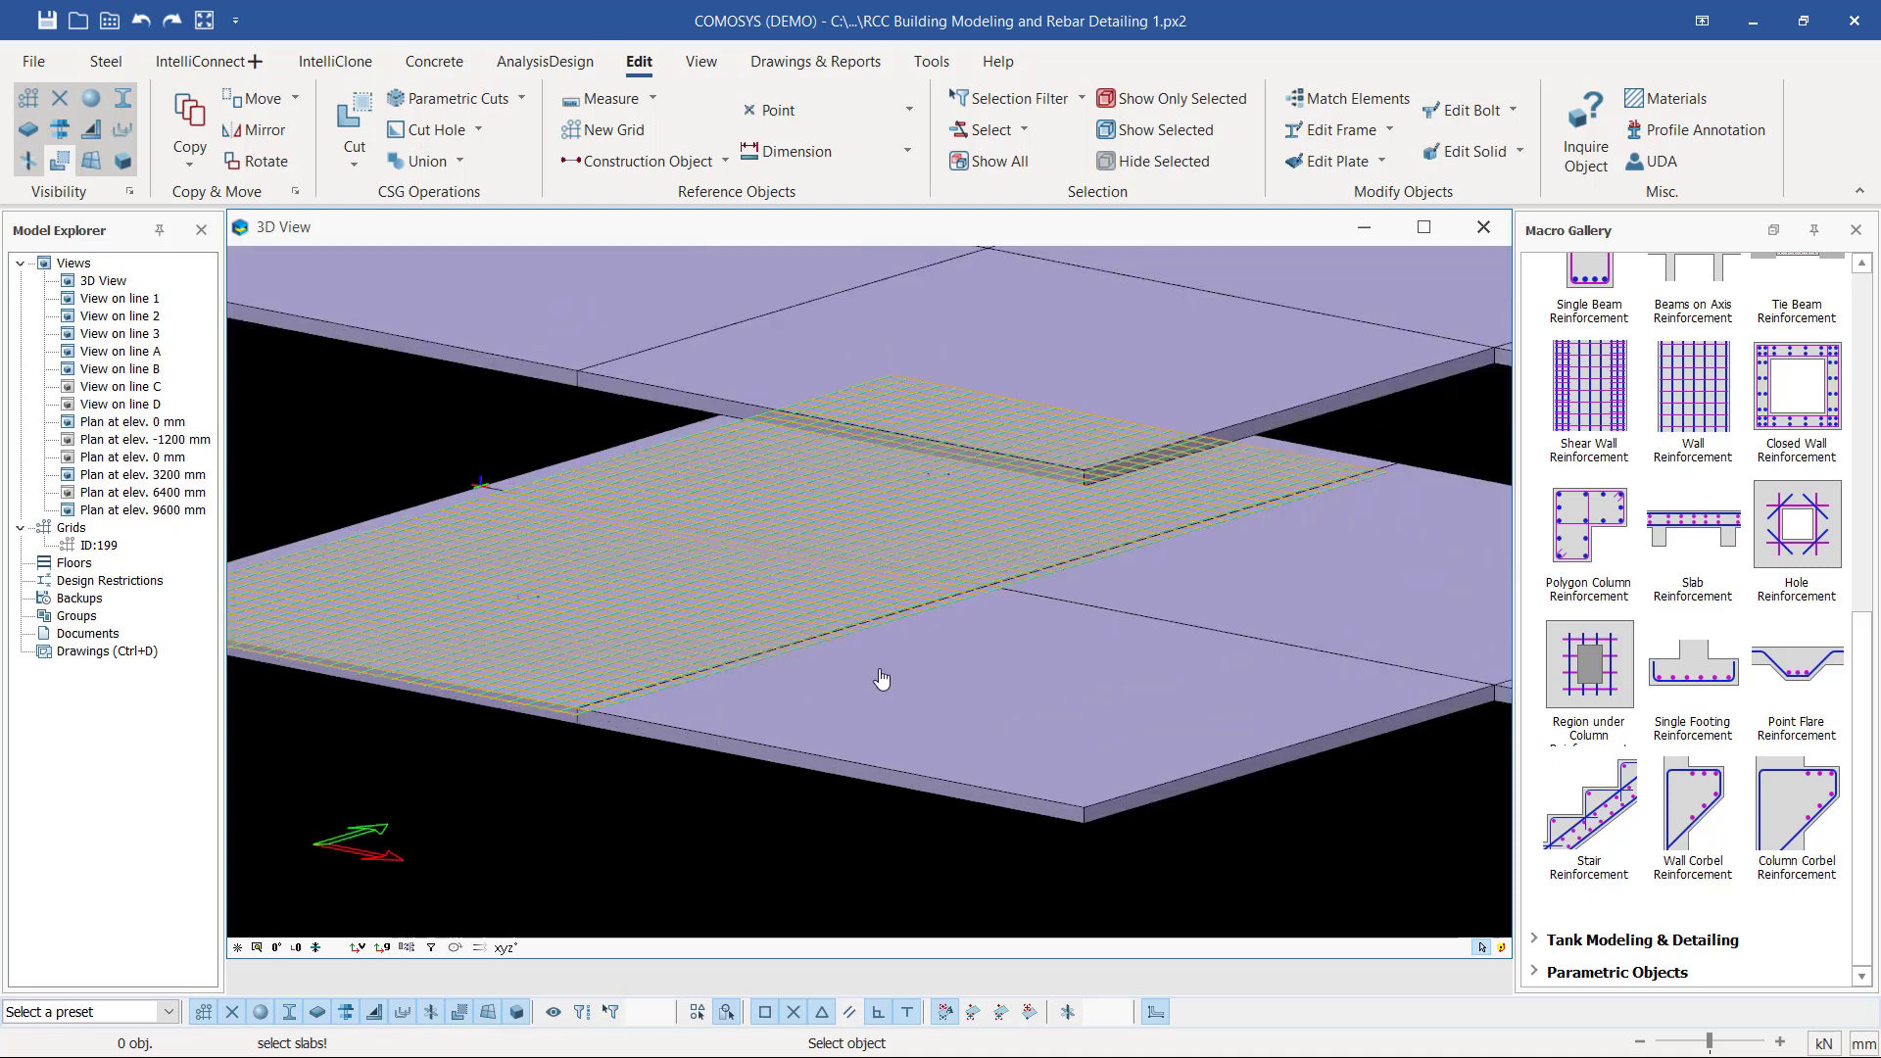
- Reinforce the lowest-floor slab panel beside the reinforced pair, setting the rebar direction from corner (12000,0,0) along the outer edge to (12000,6000,0)
left_click(1137, 706)
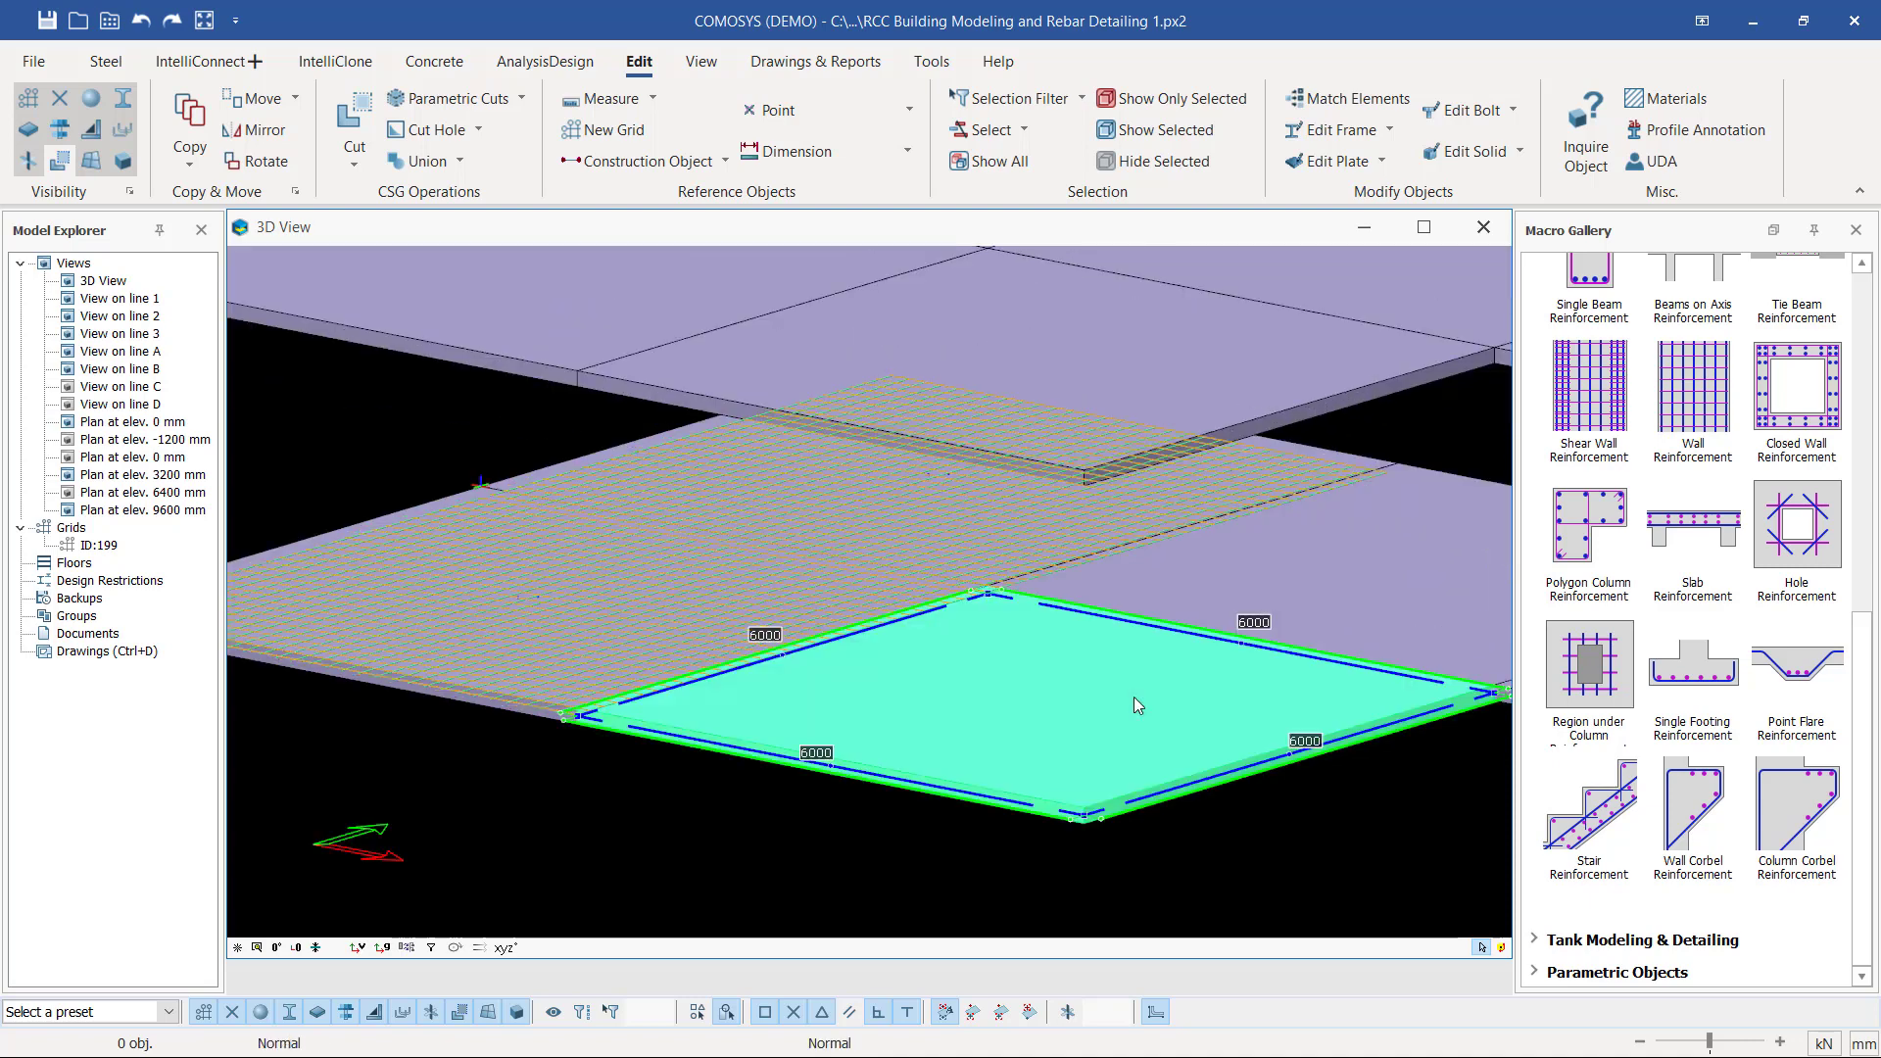
middle_click(1281, 852)
scroll(1162, 797, "up", 5)
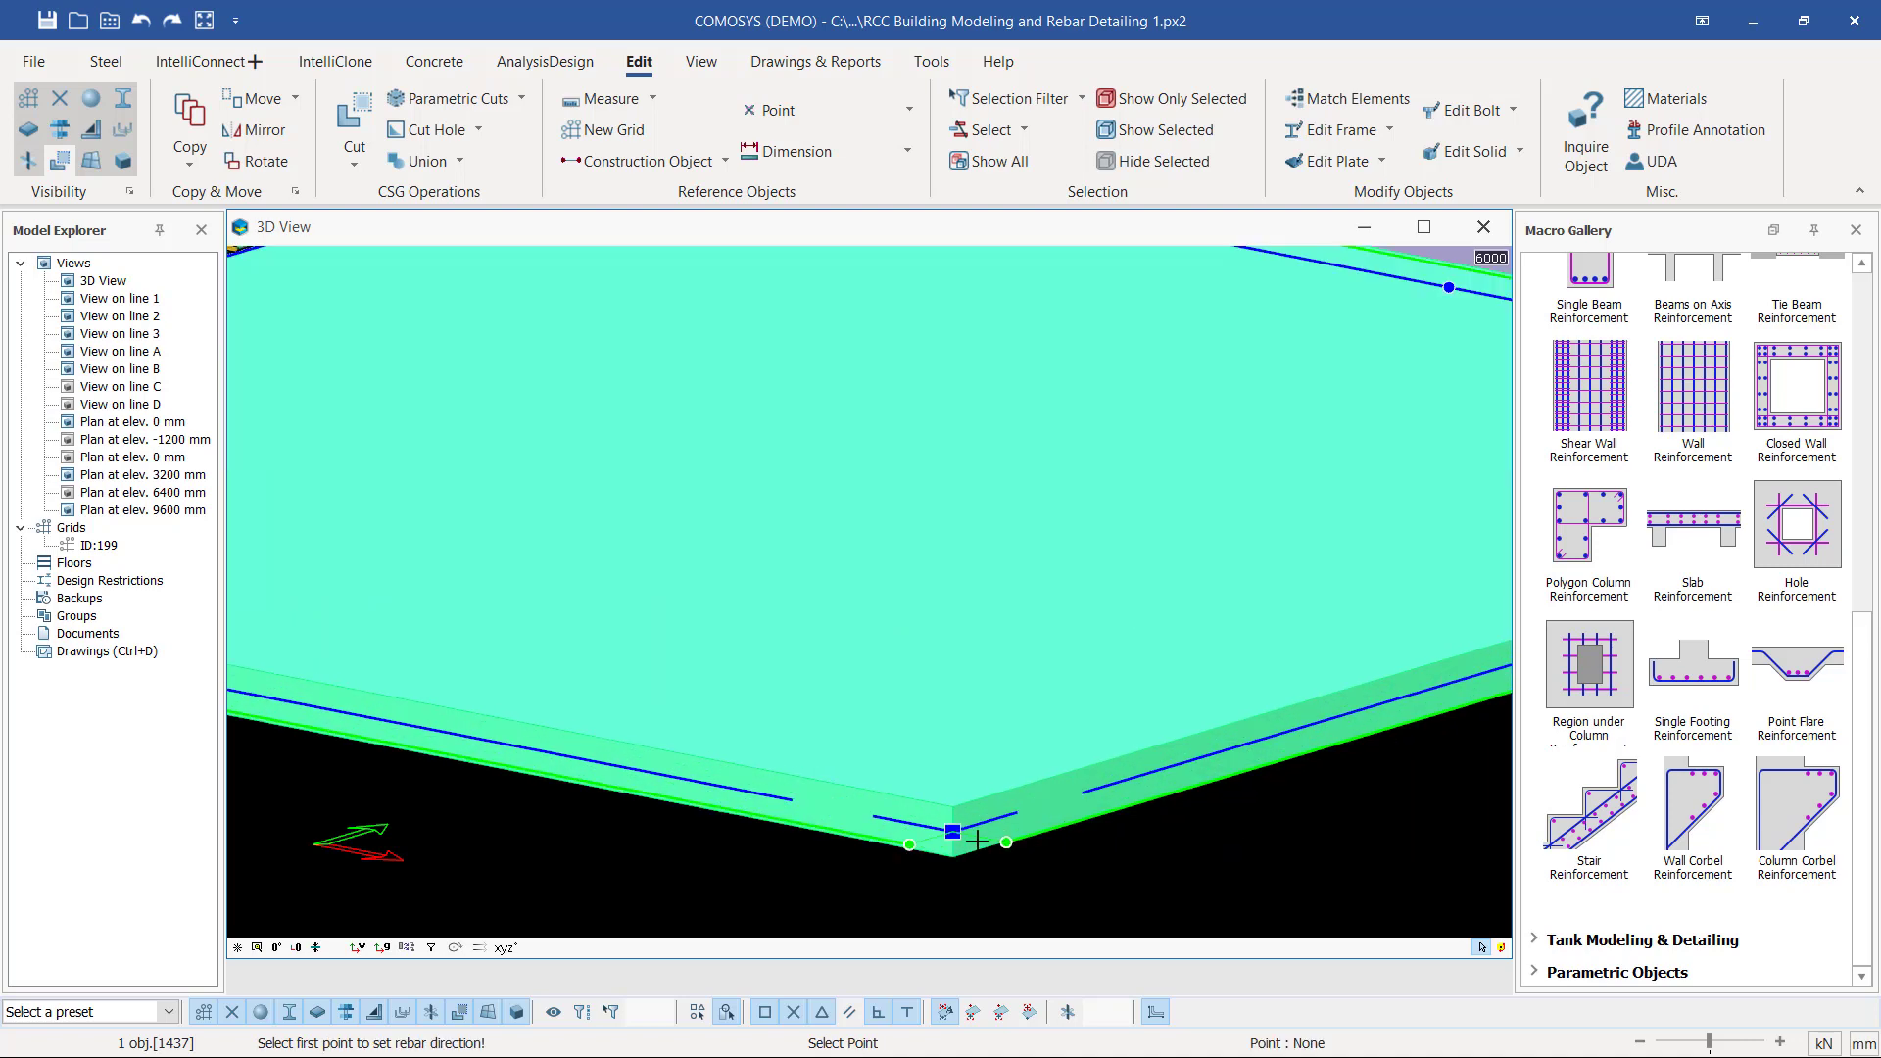
left_click(905, 773)
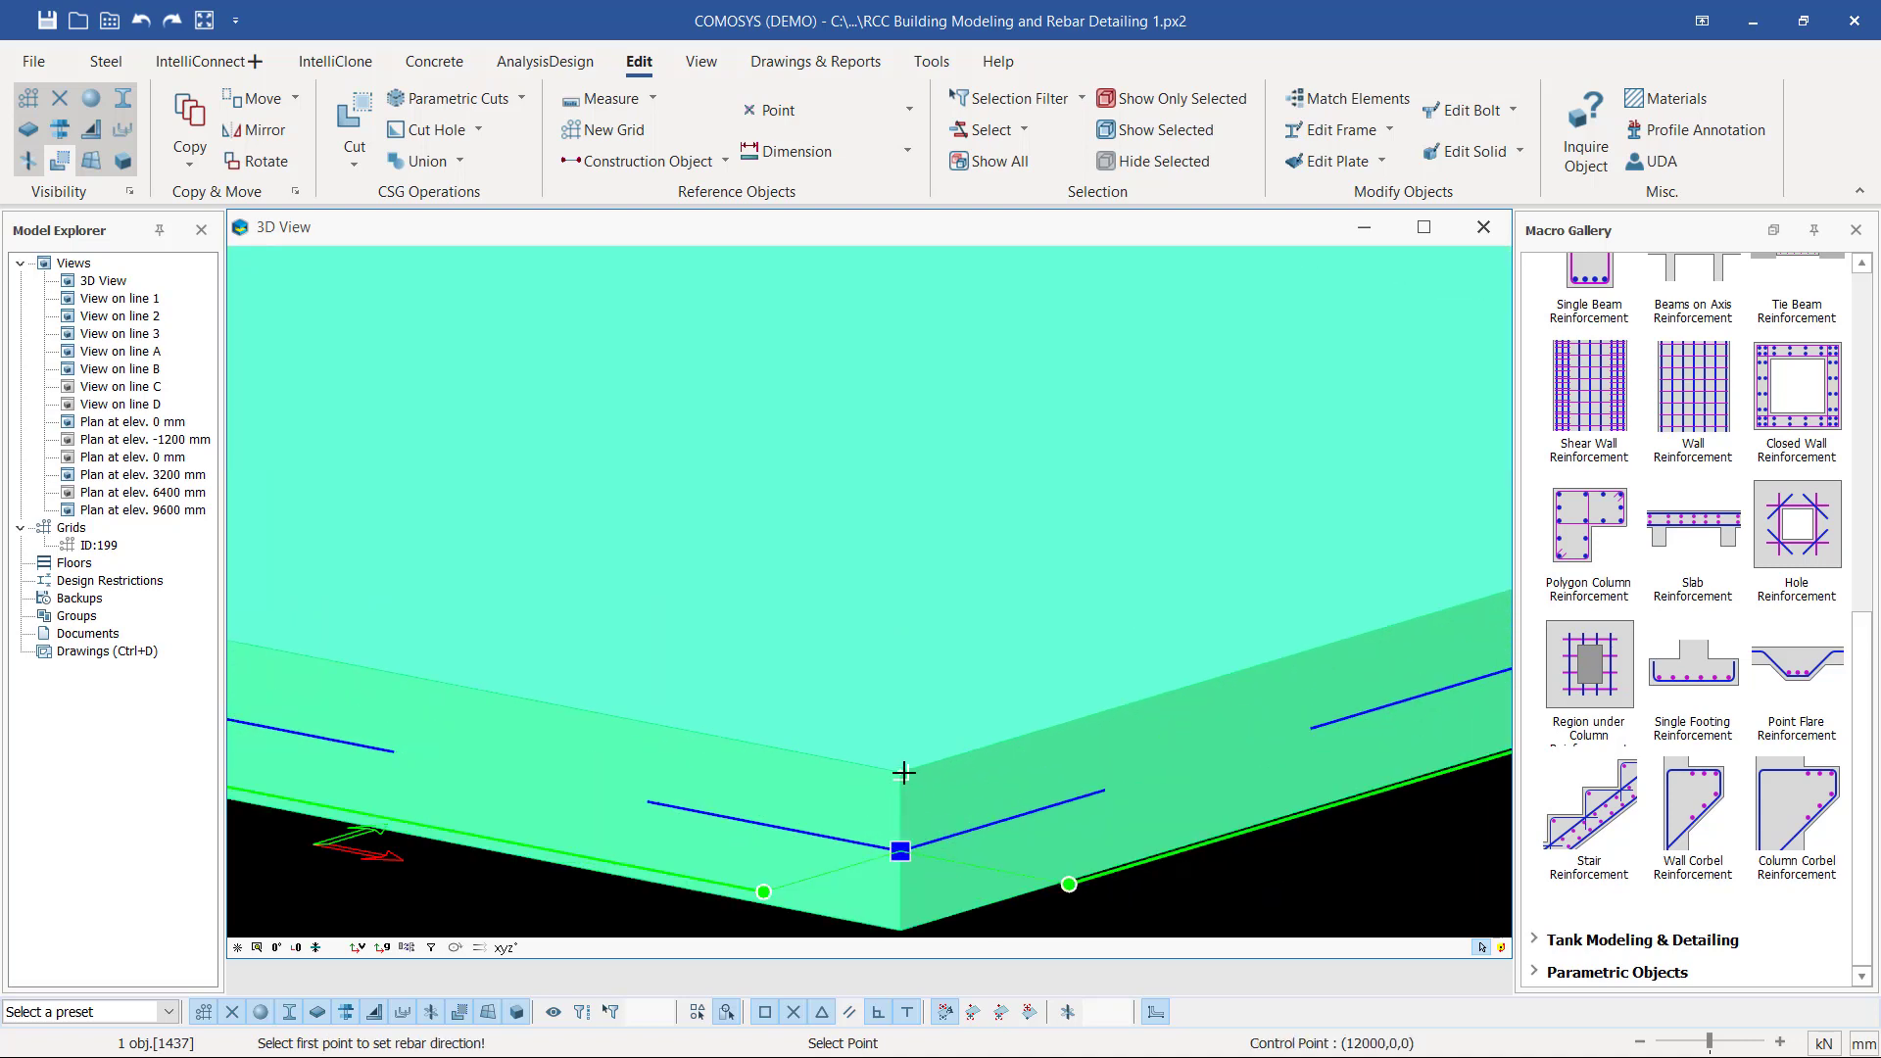
scroll(630, 789, "down", 3)
scroll(630, 788, "down", 3)
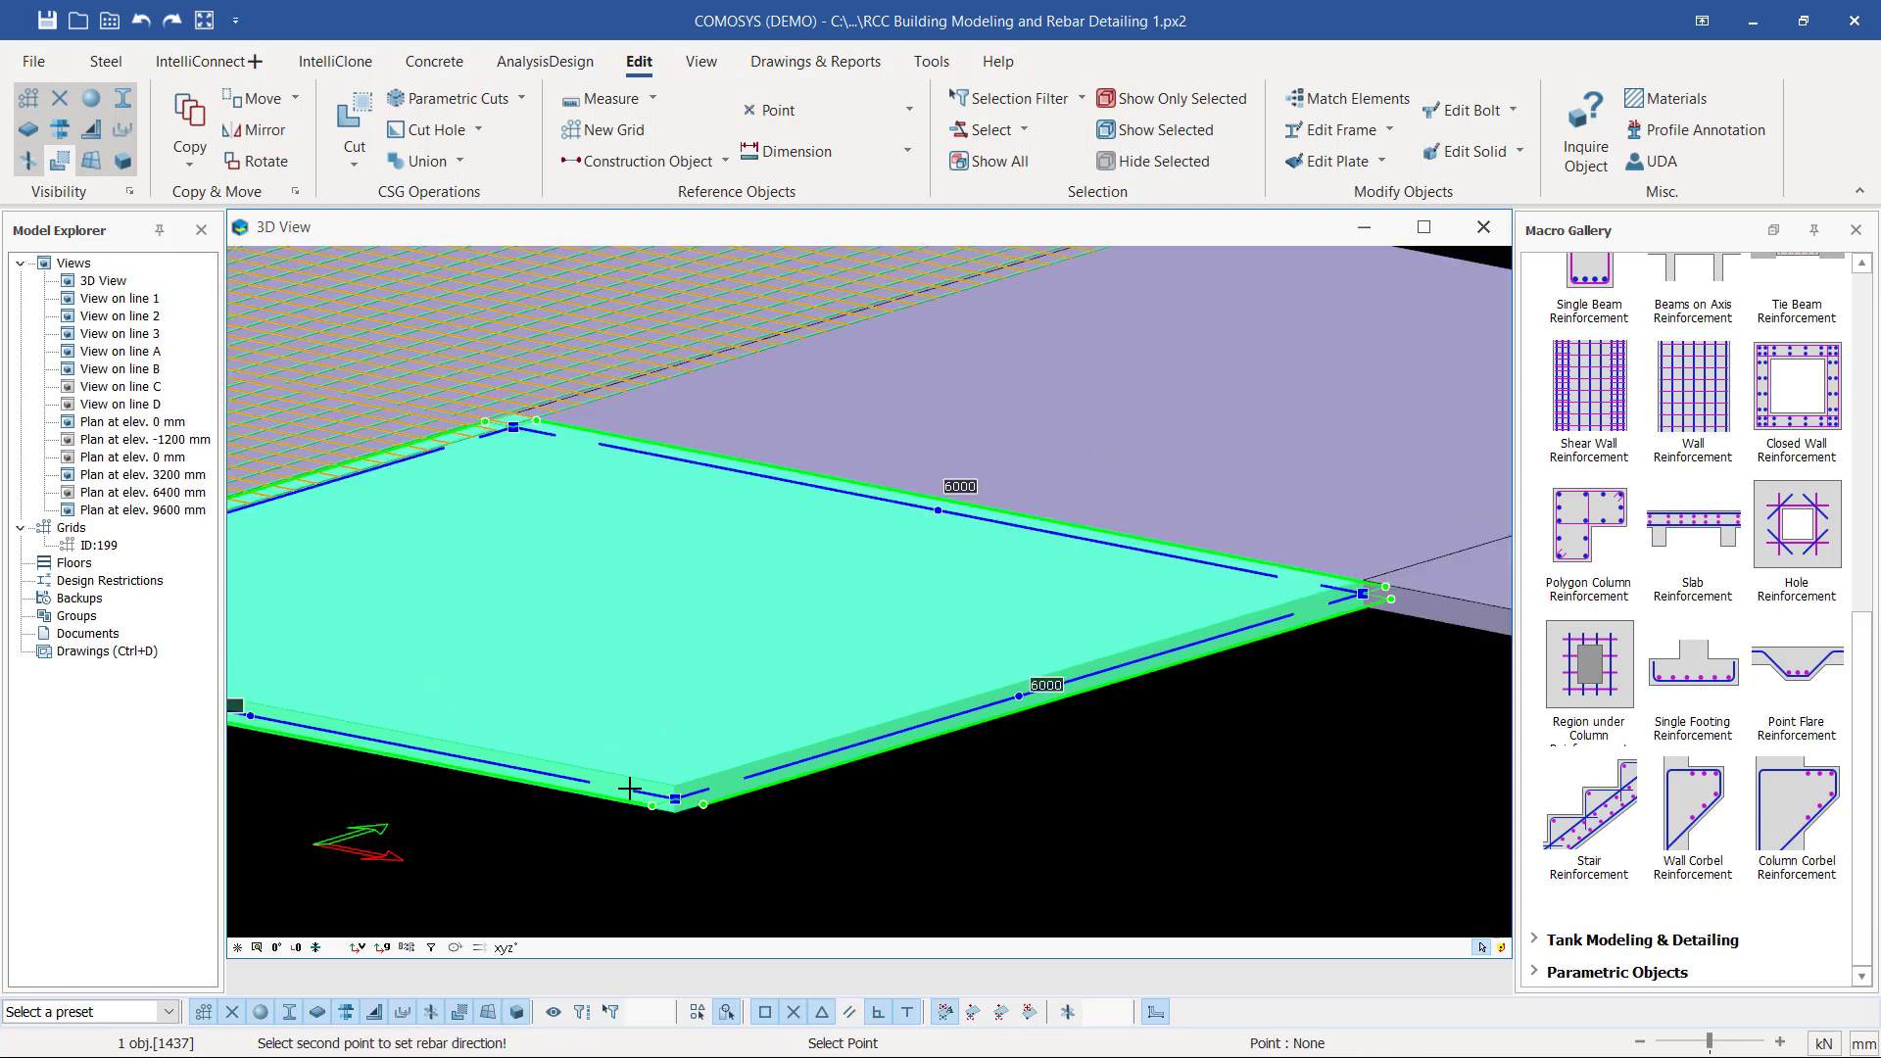
scroll(1351, 575, "up", 5)
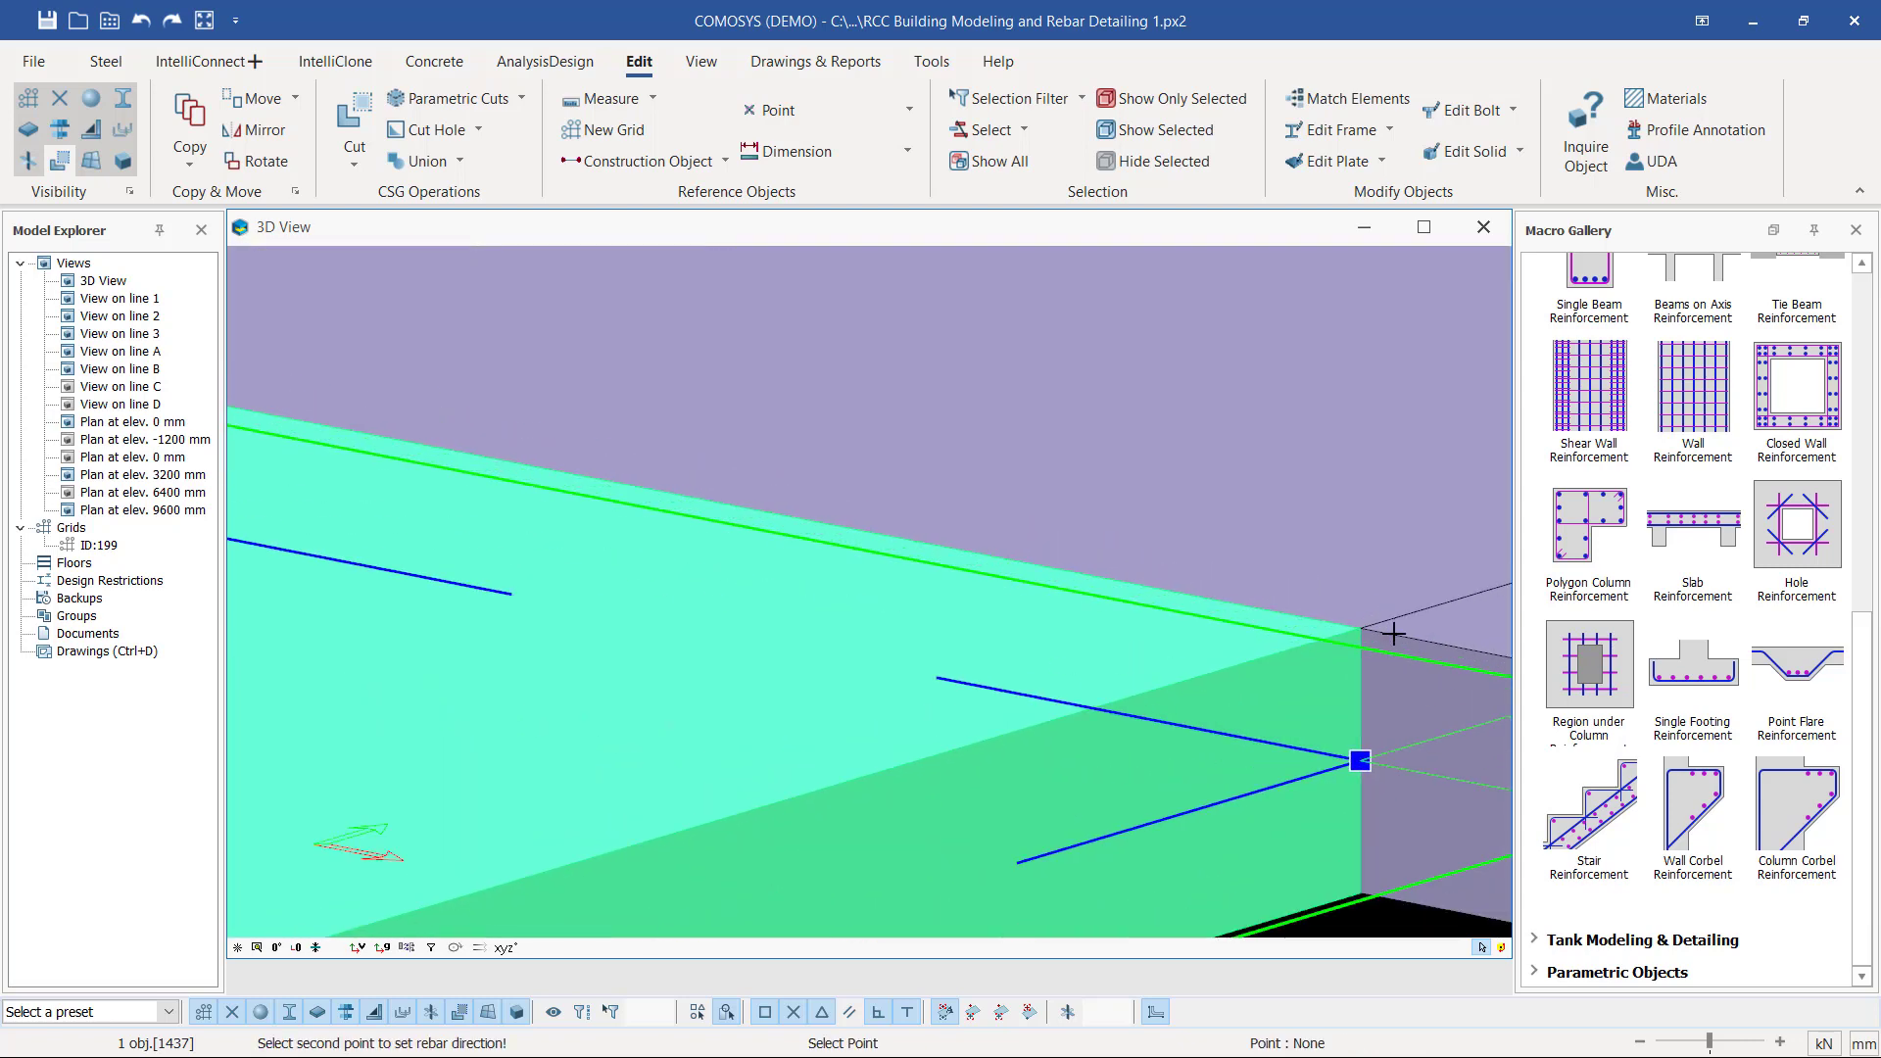
scroll(1381, 632, "up", 1)
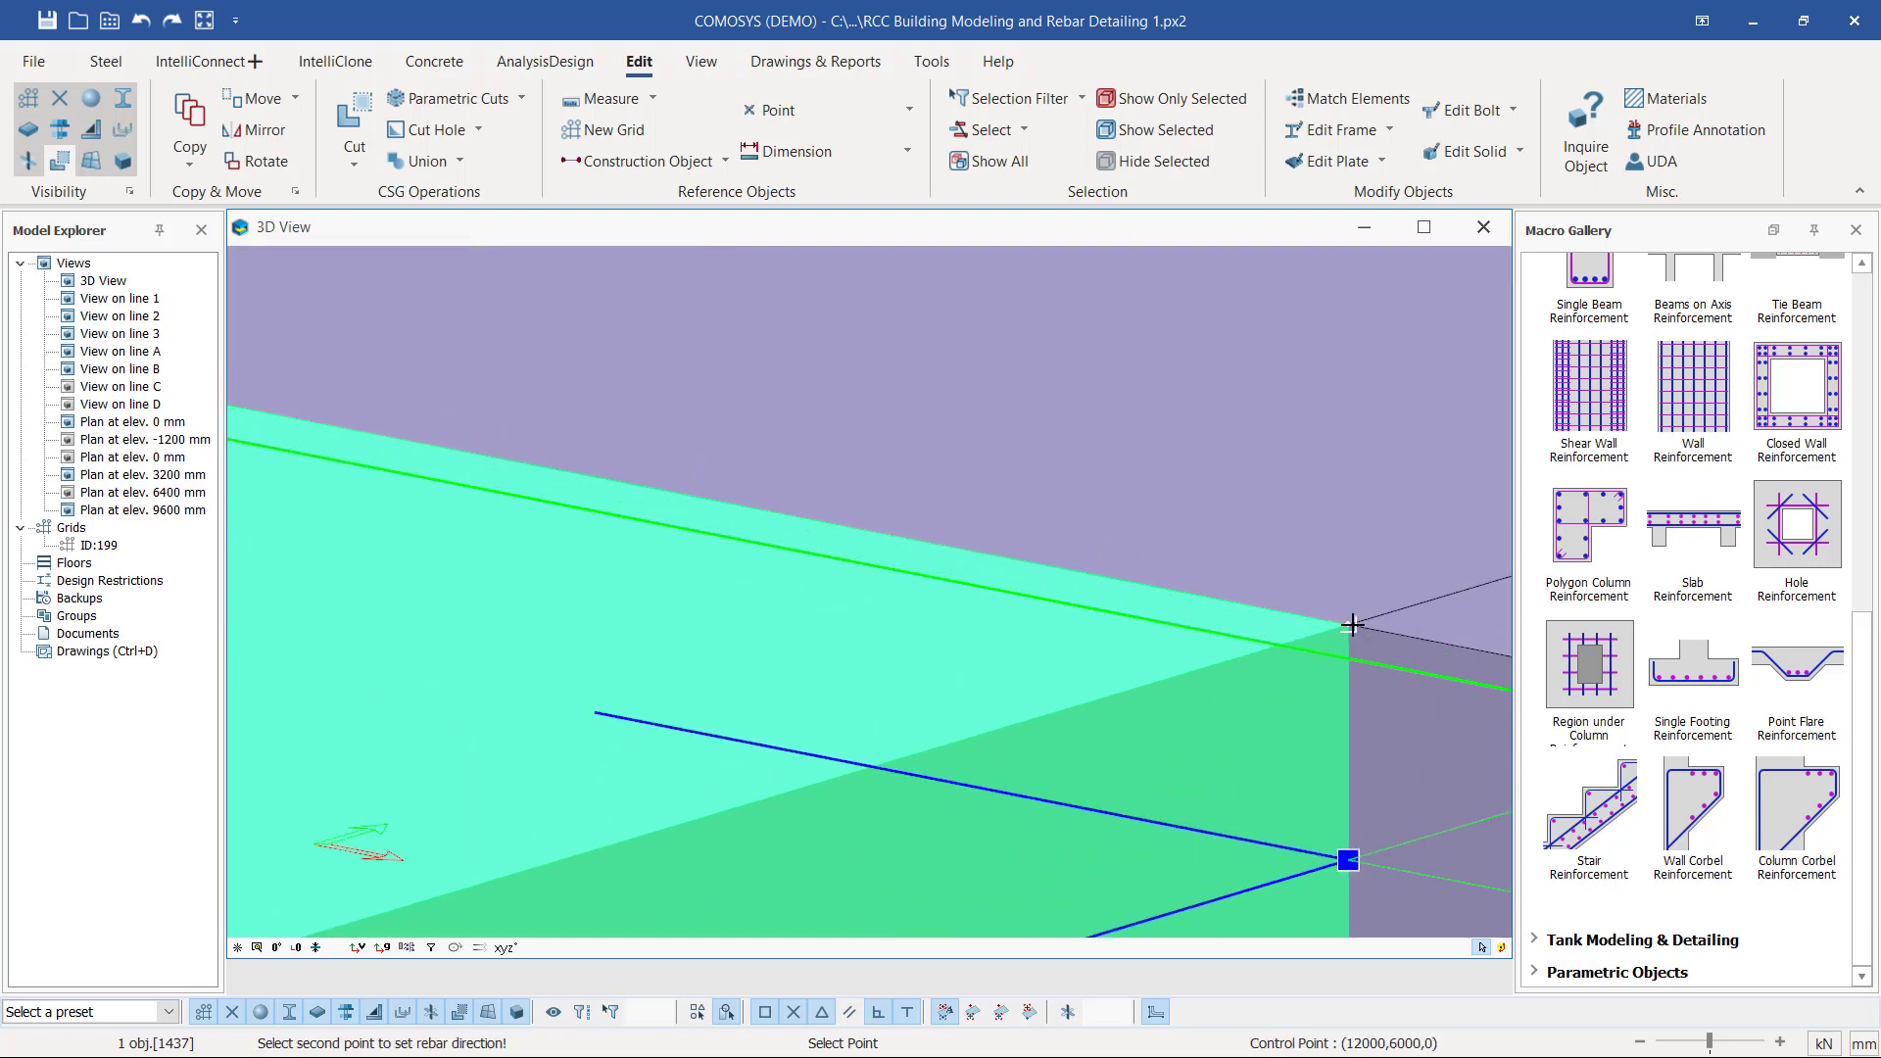
left_click(1352, 624)
- Reinforce the adjoining lowest-floor panel, setting the rebar direction from corner (12000,6000,0) along the edge shared with the end panel to the far corner
scroll(1062, 643, "down", 3)
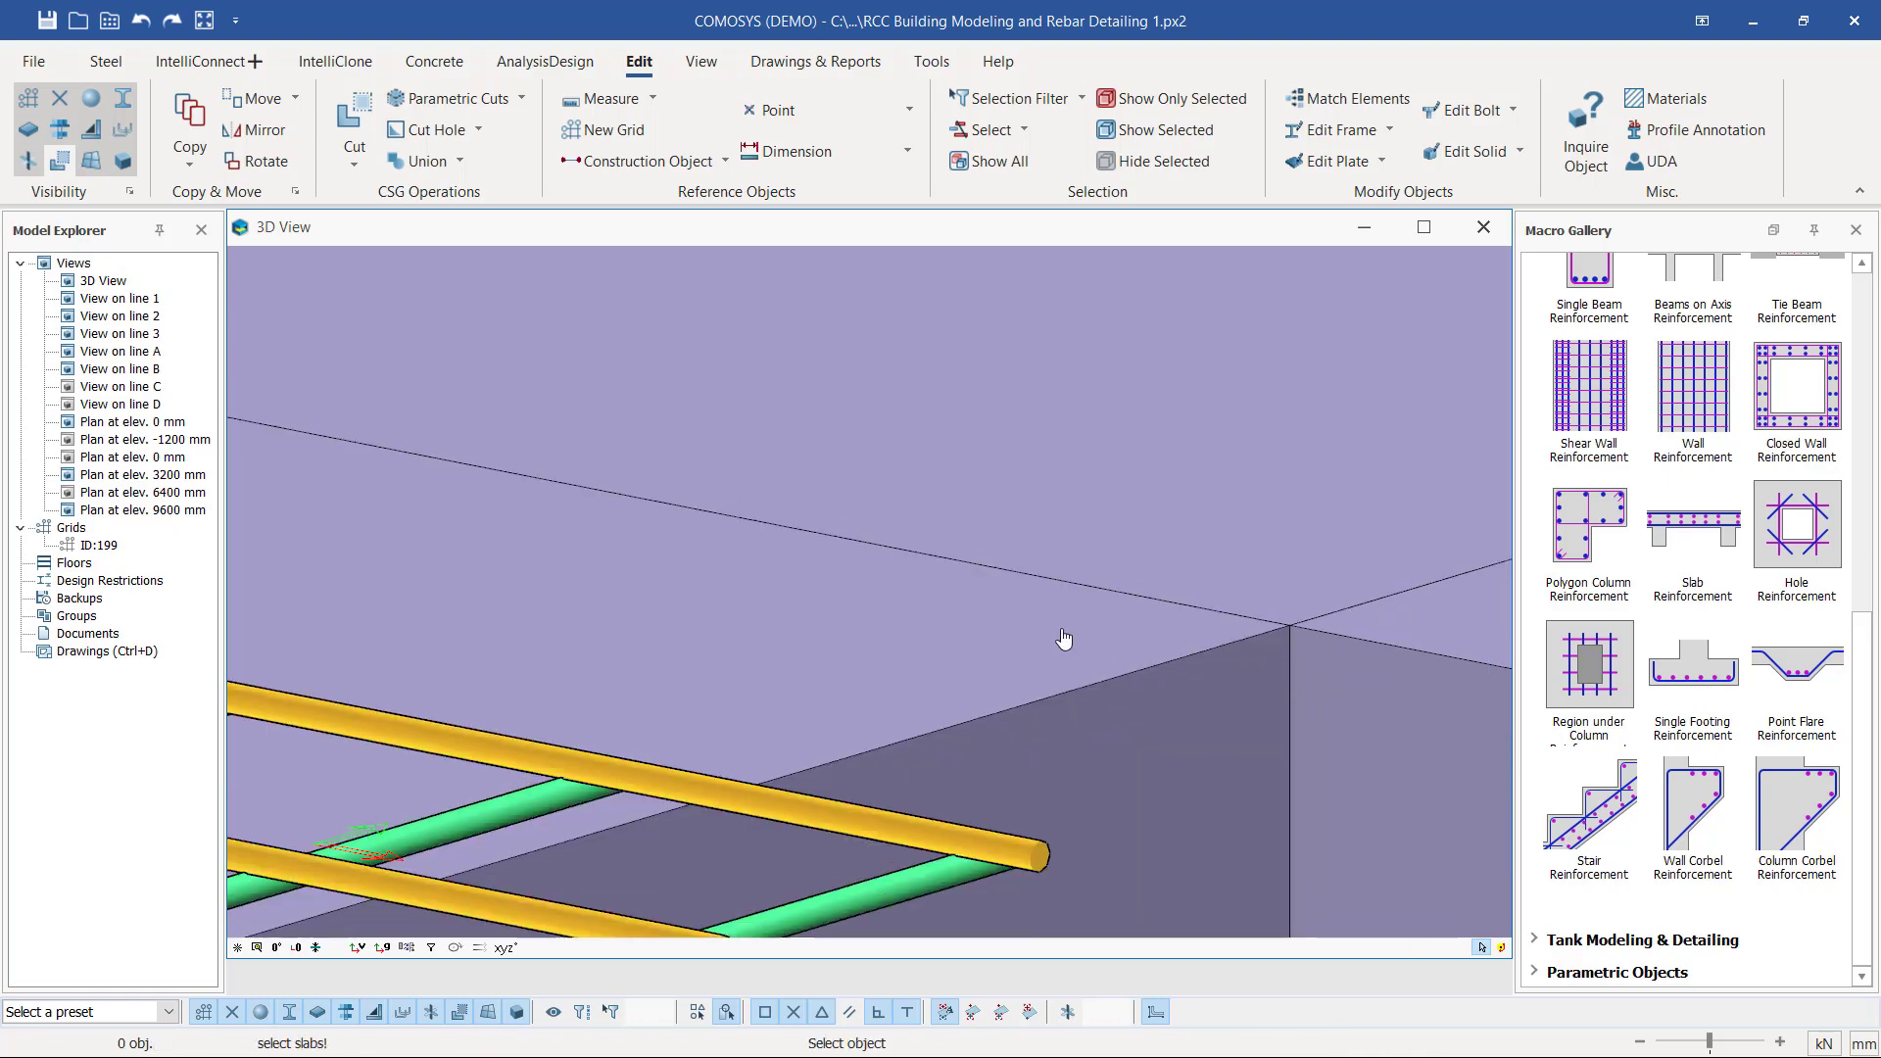
scroll(920, 689, "down", 4)
scroll(1014, 651, "up", 2)
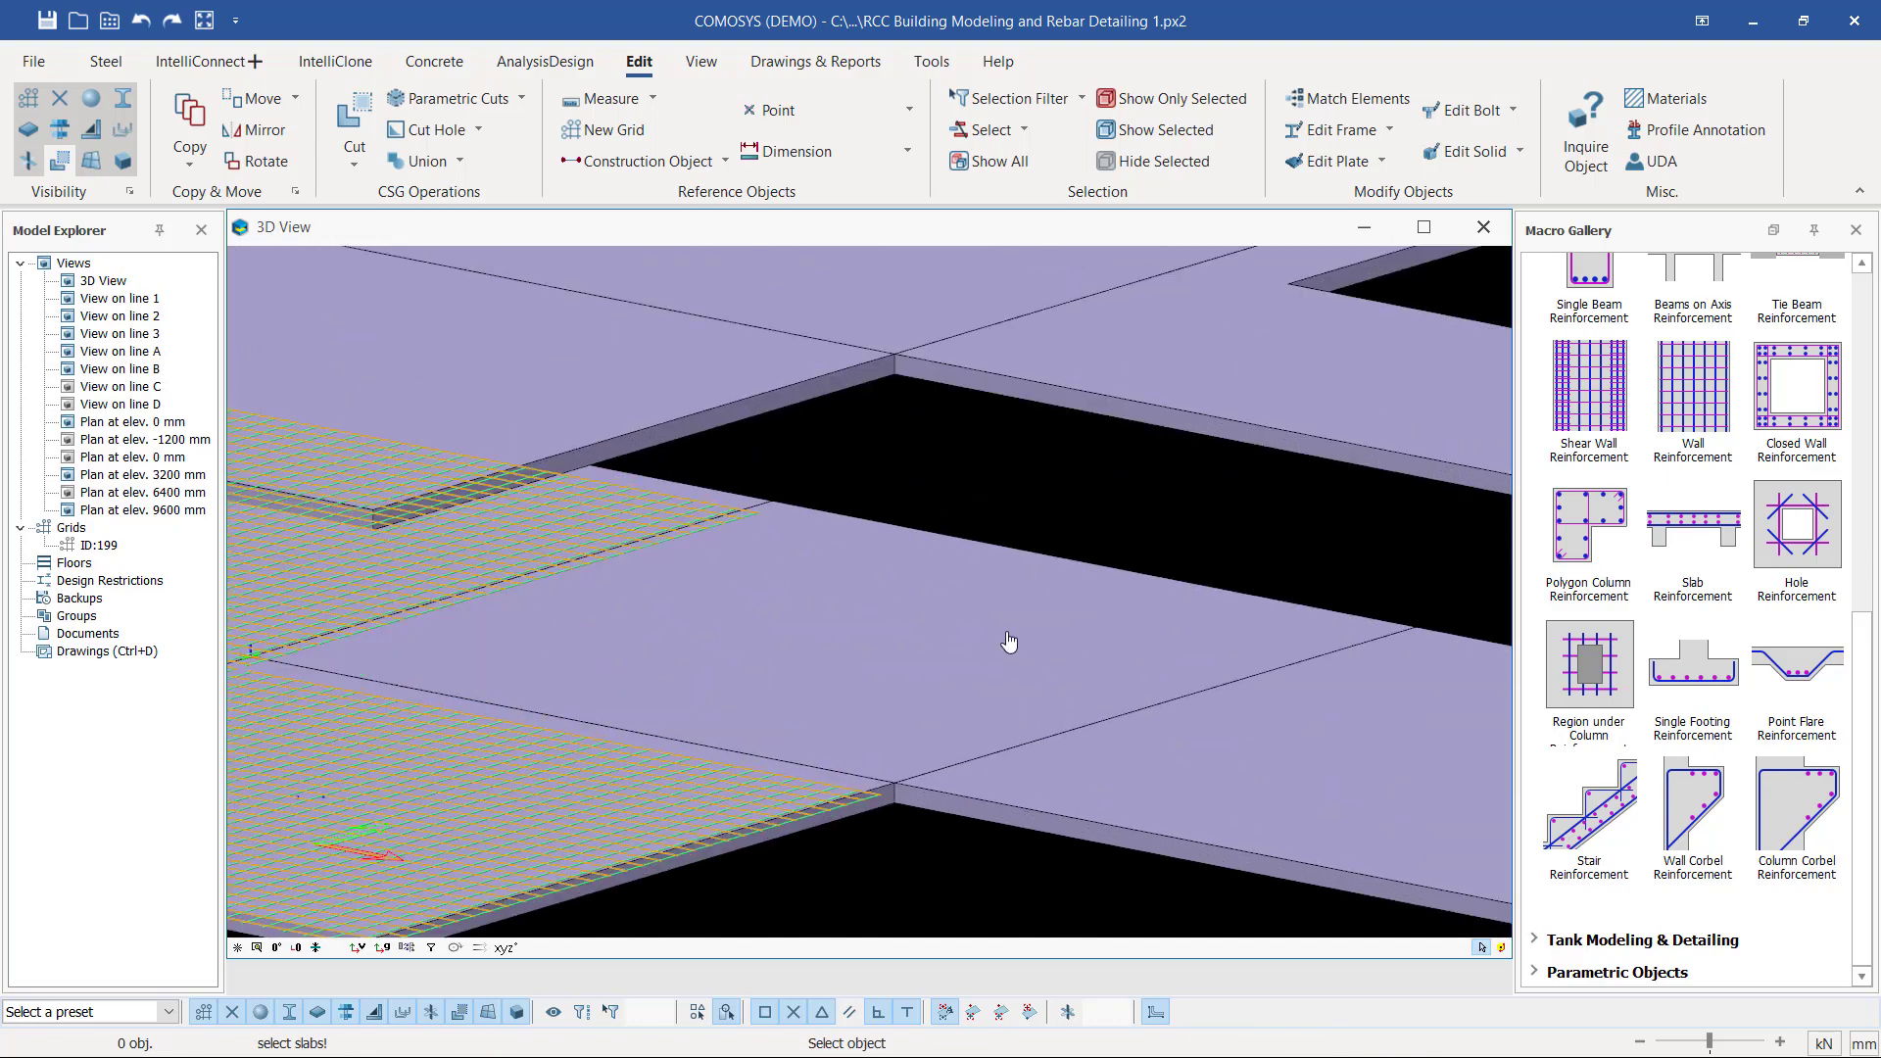
left_click(1009, 642)
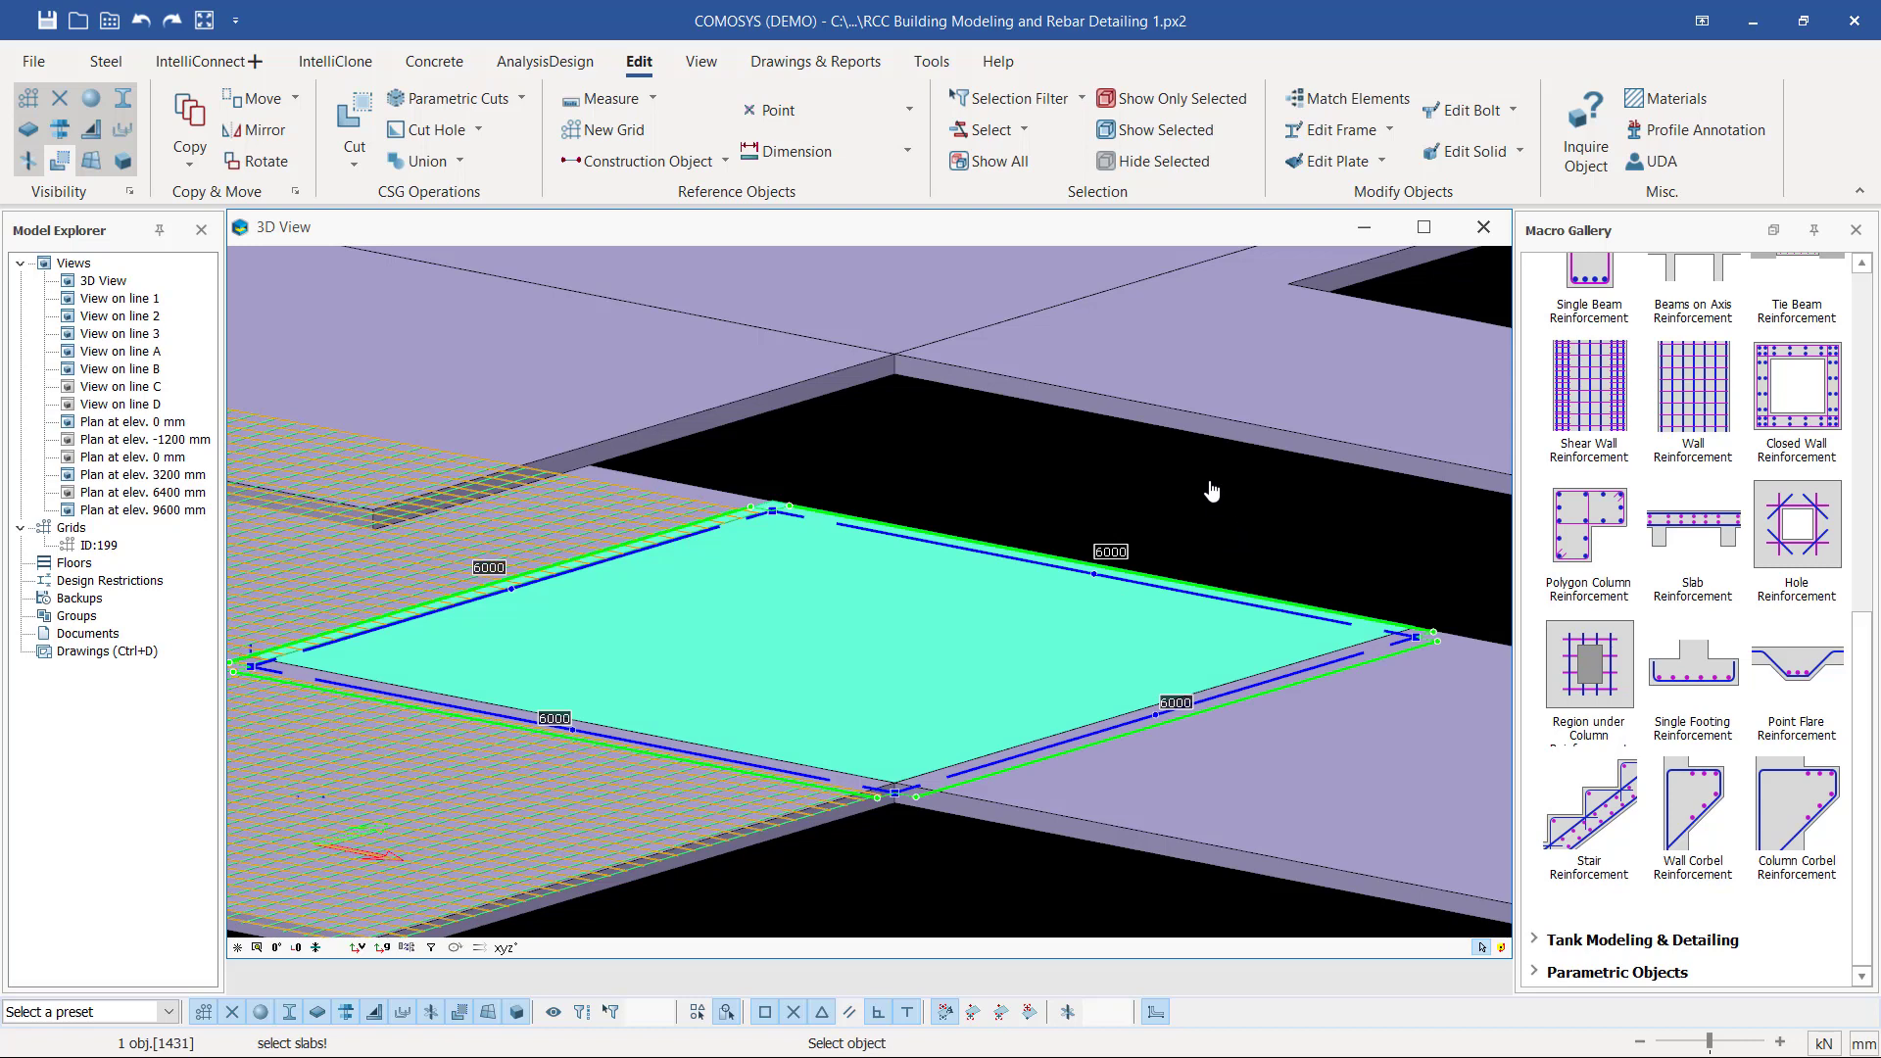
key("Return")
scroll(931, 754, "up", 5)
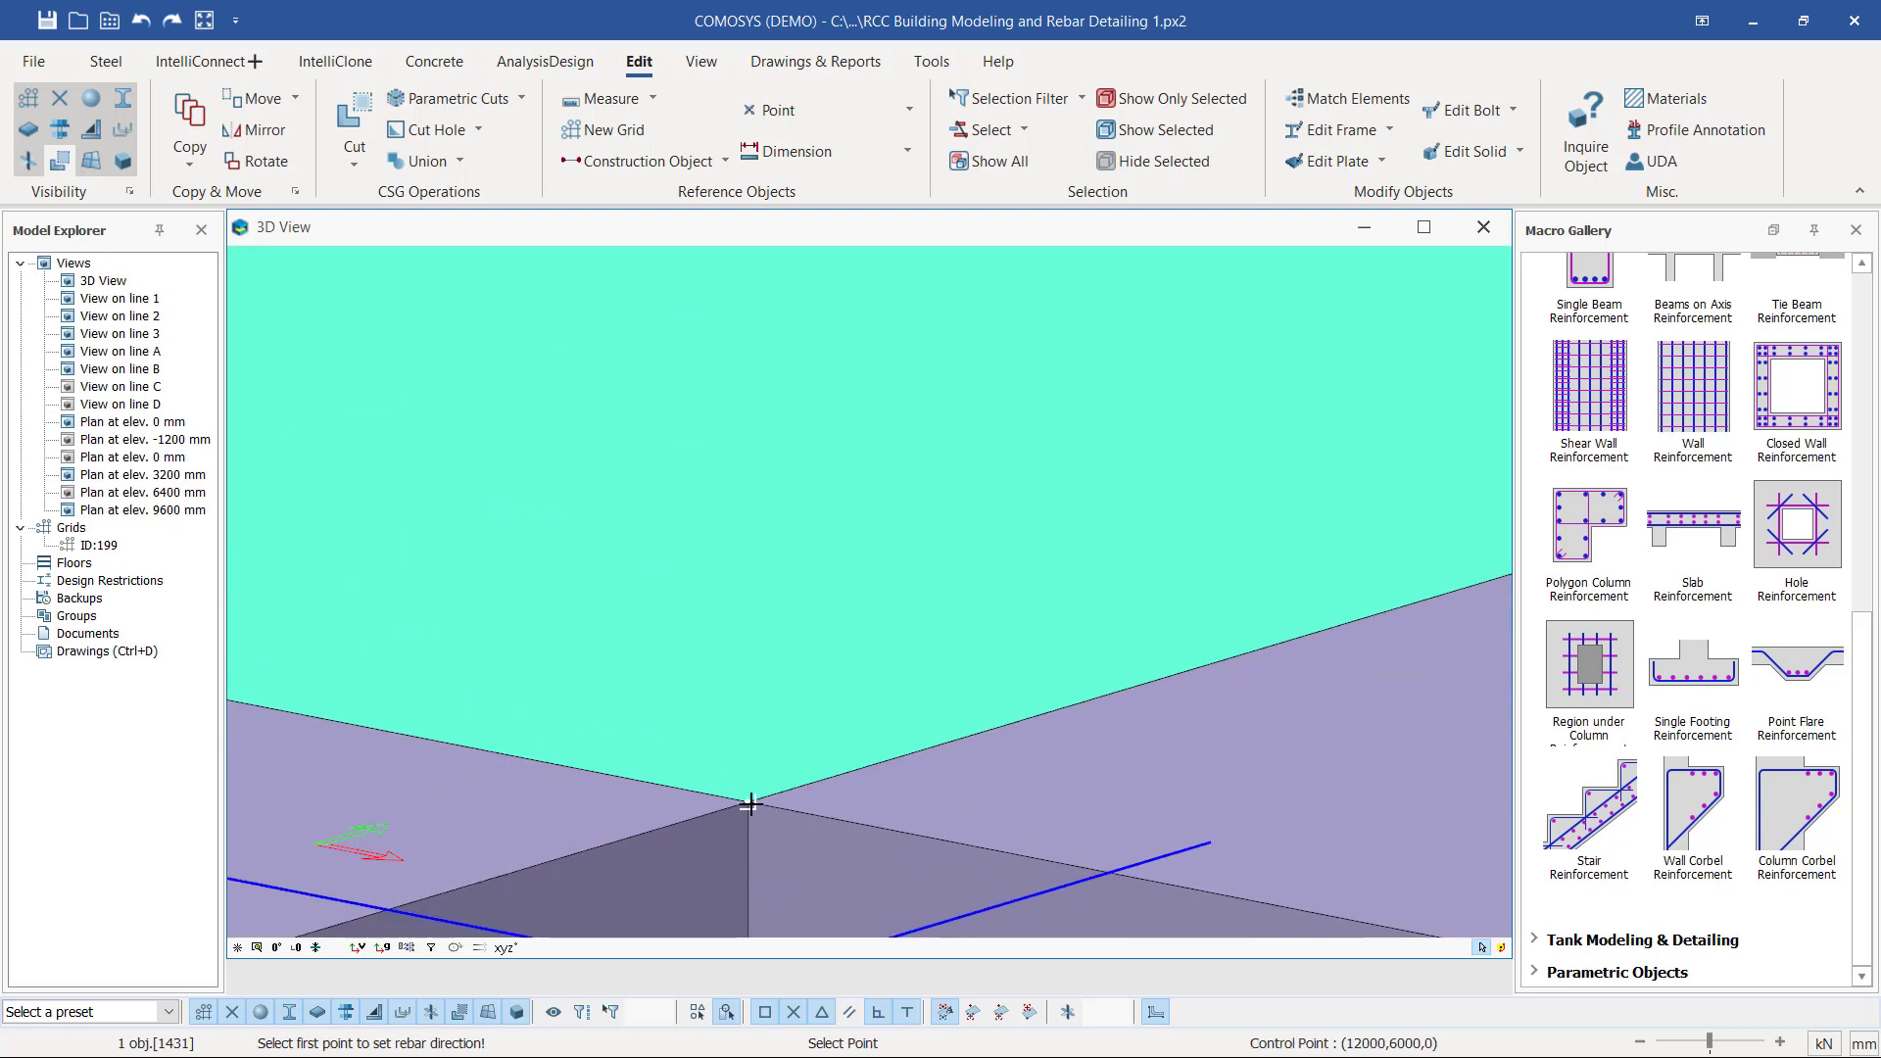
left_click(617, 823)
scroll(641, 816, "down", 5)
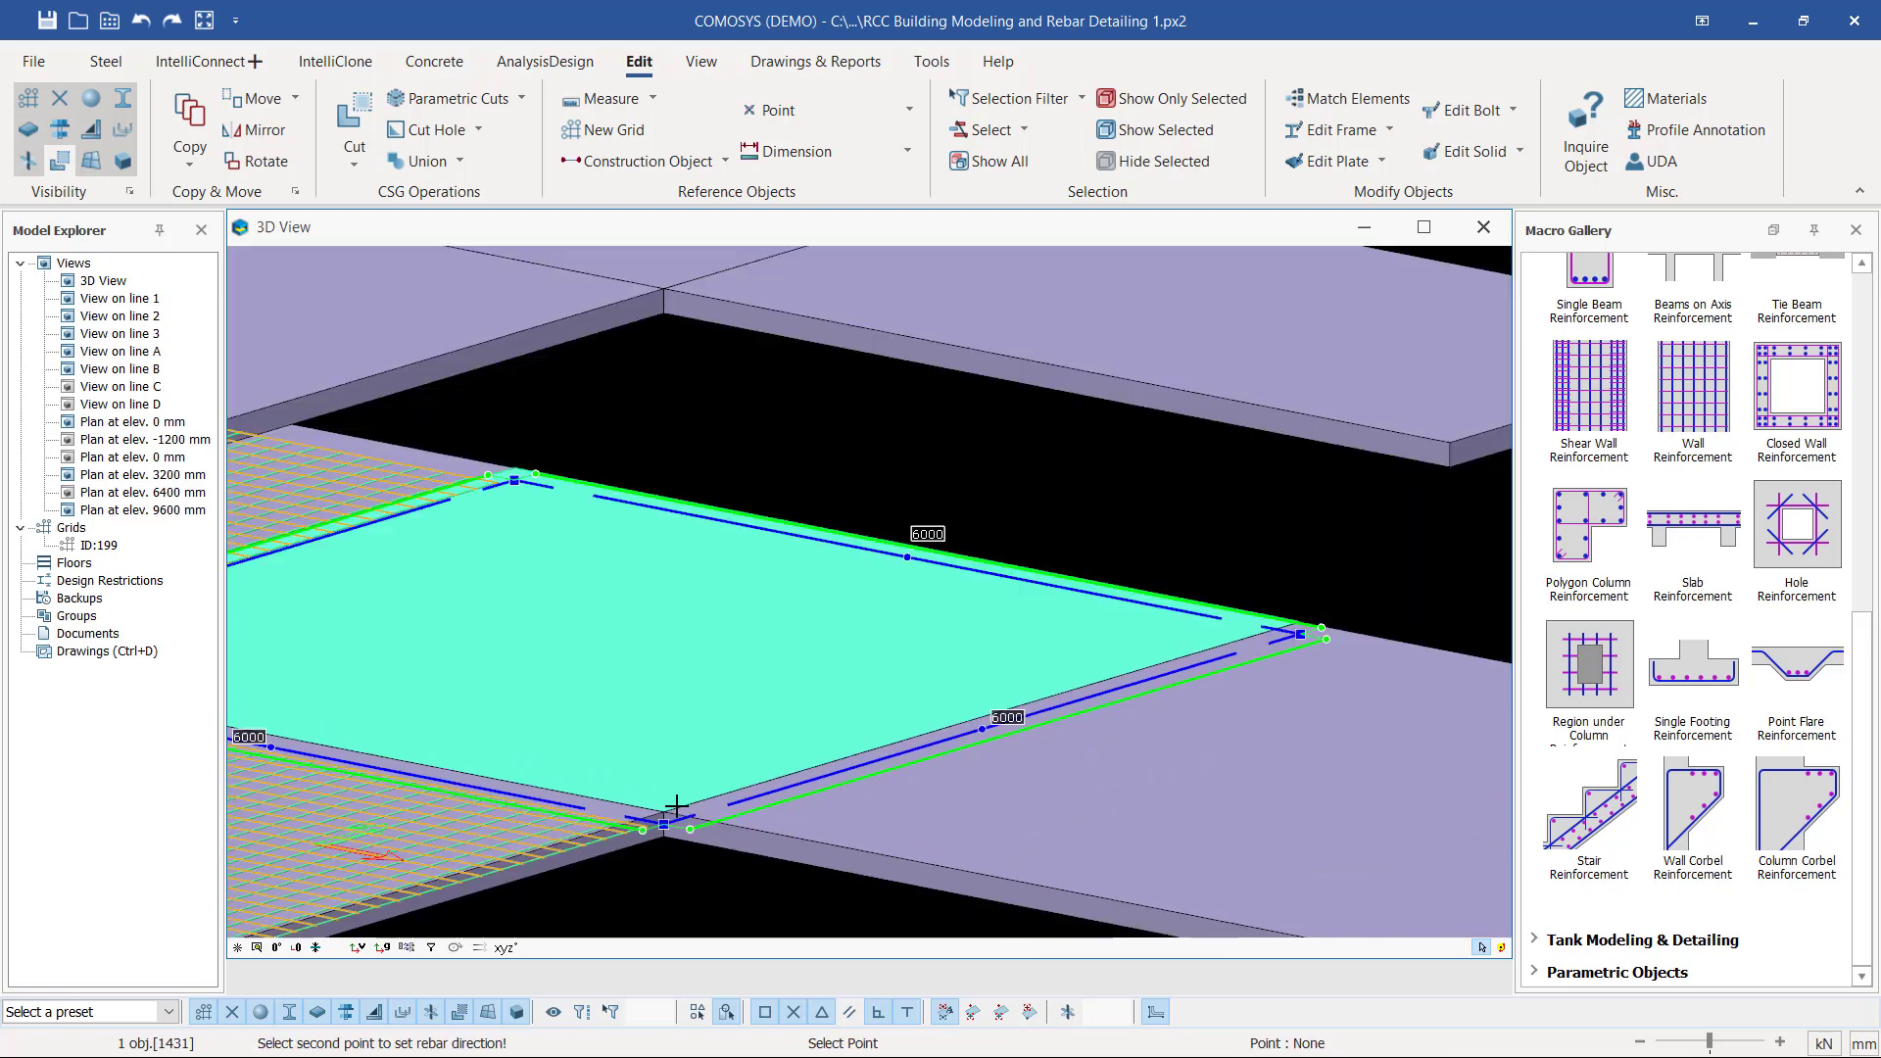
scroll(1078, 637, "up", 5)
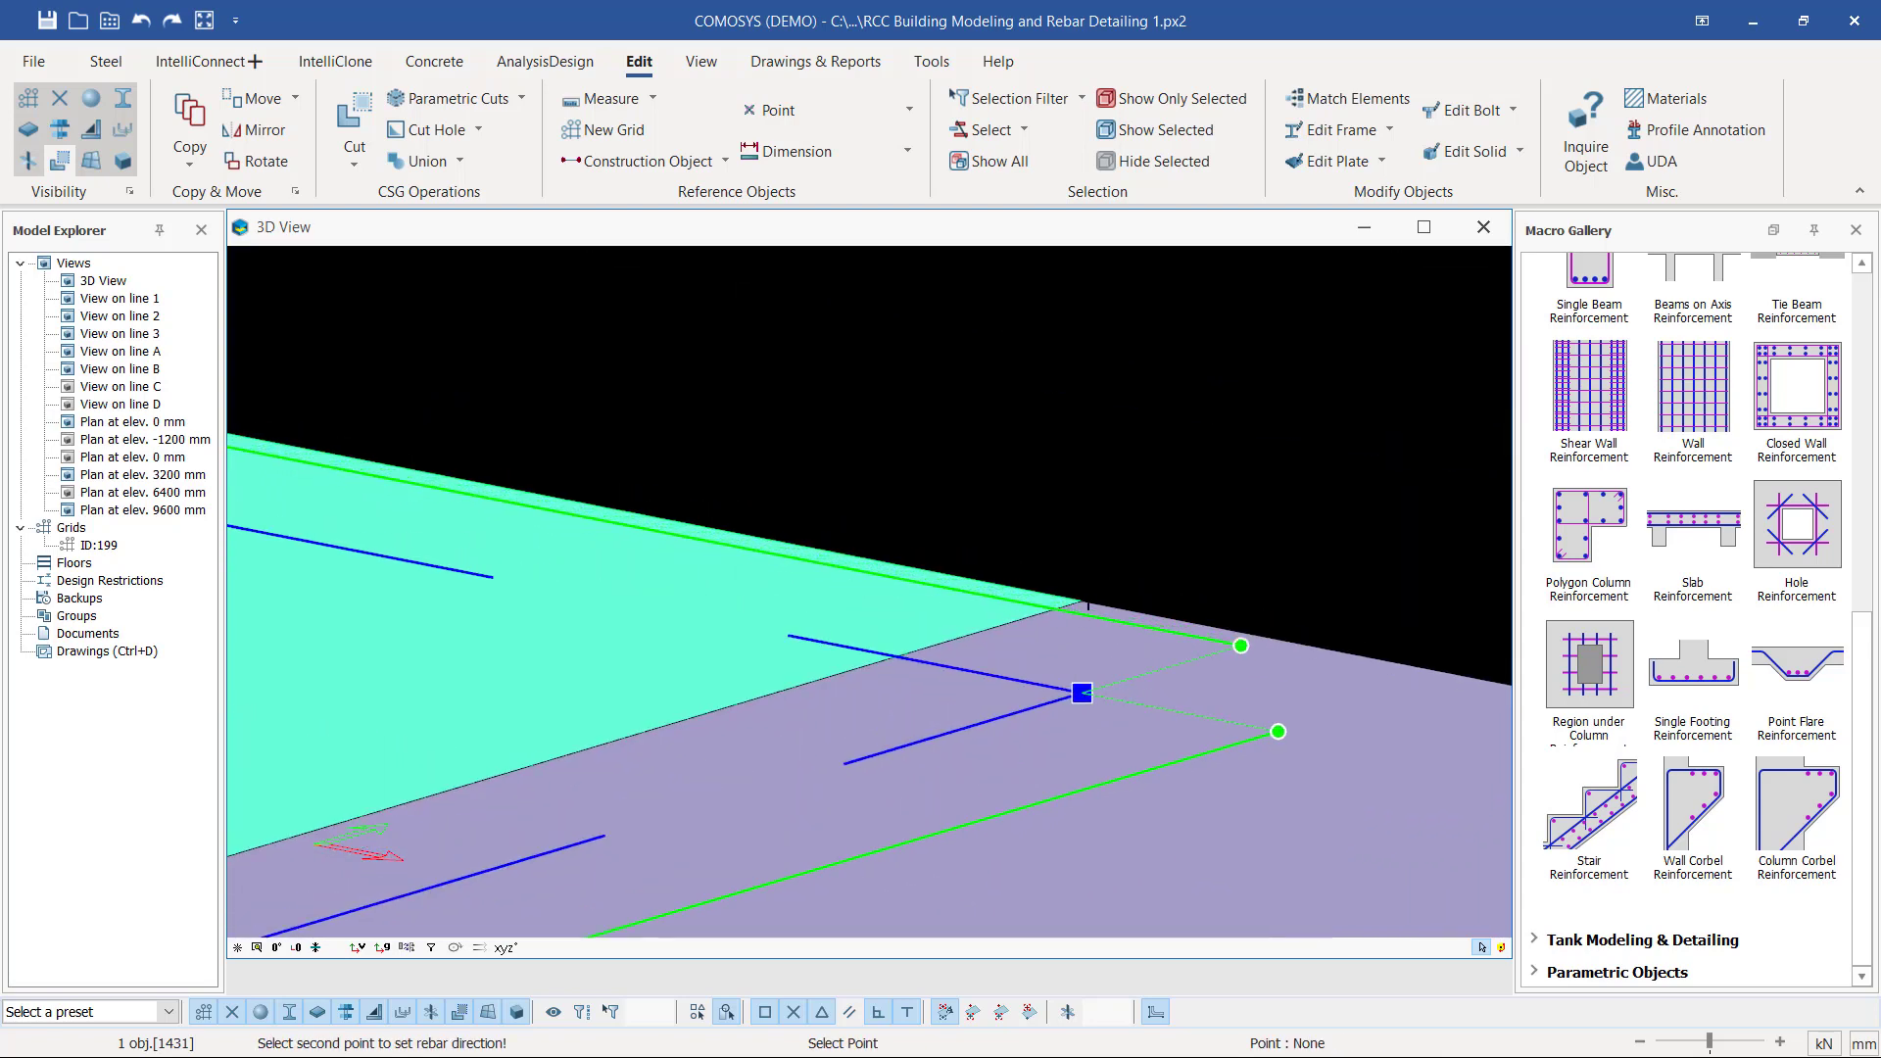
left_click(1081, 605)
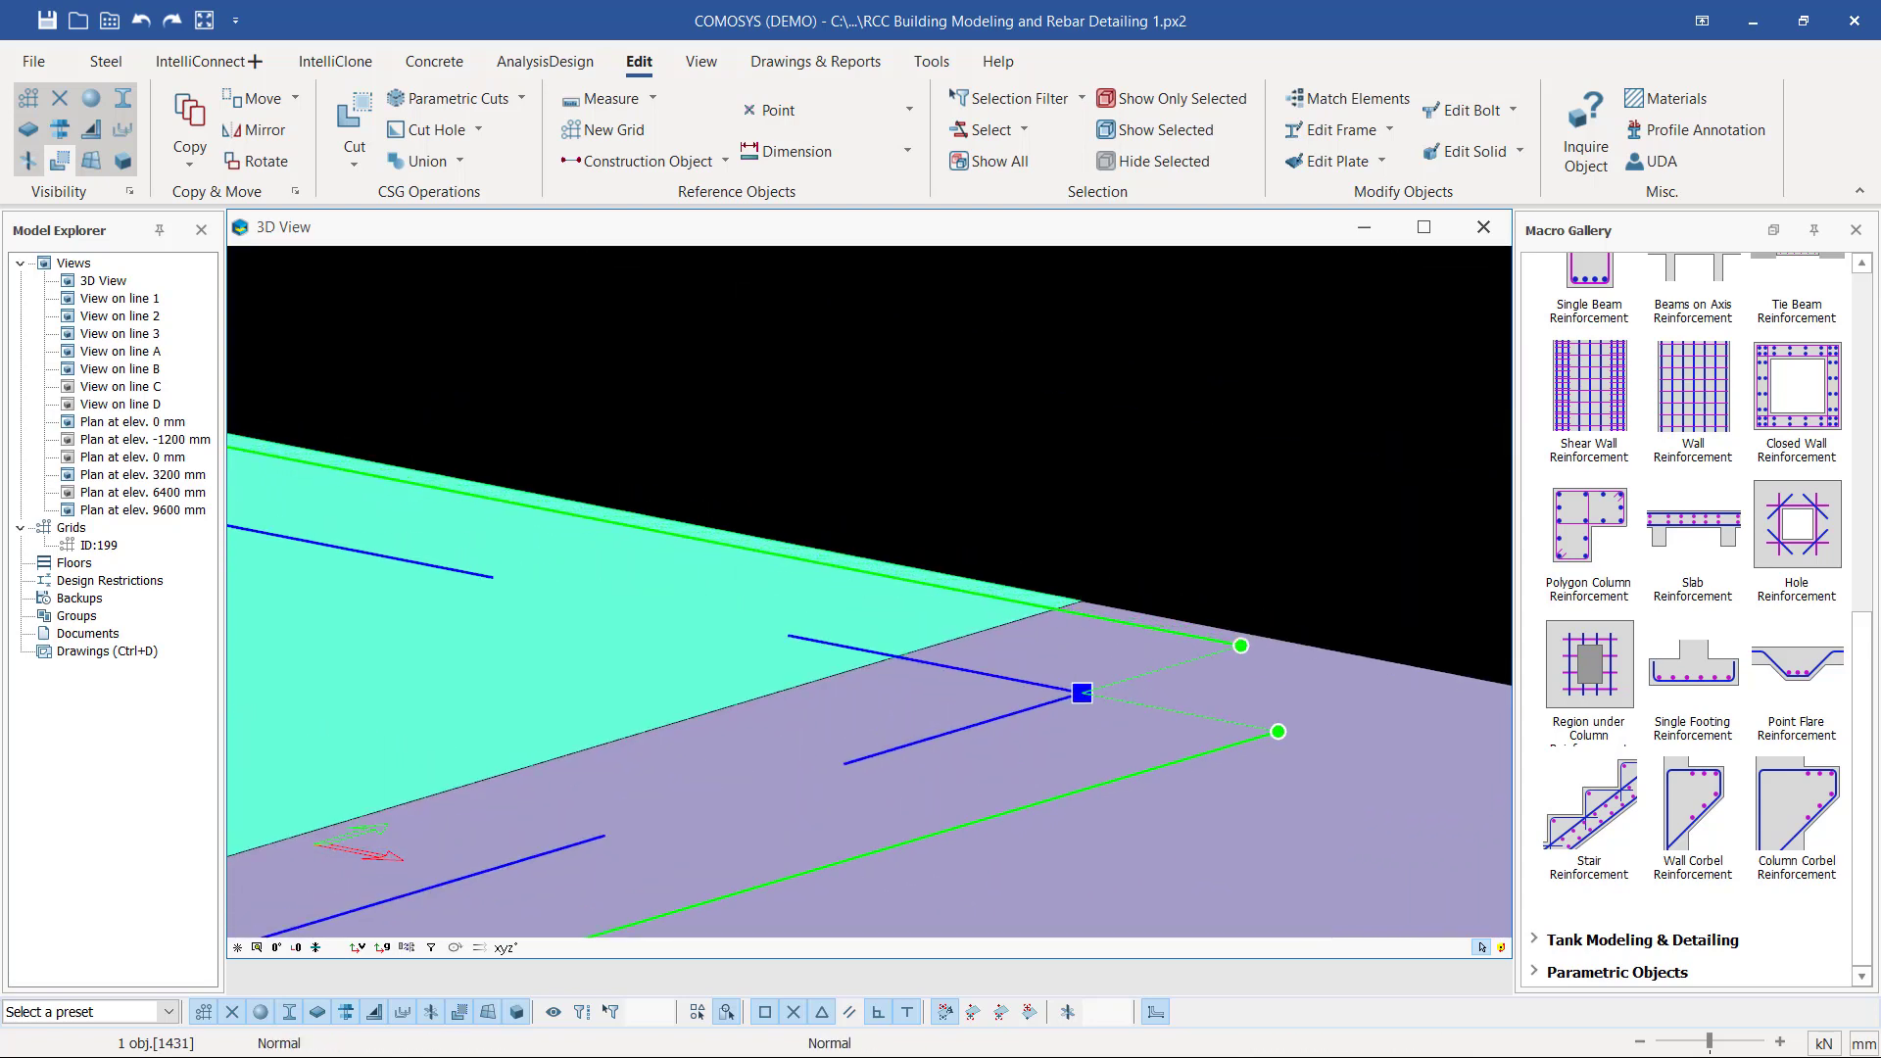
- Reinforce the projecting end panel of the lowest floor, setting the rebar direction from its near outer corner along the end edge to the far corner
scroll(857, 450, "down", 5)
scroll(1012, 605, "up", 3)
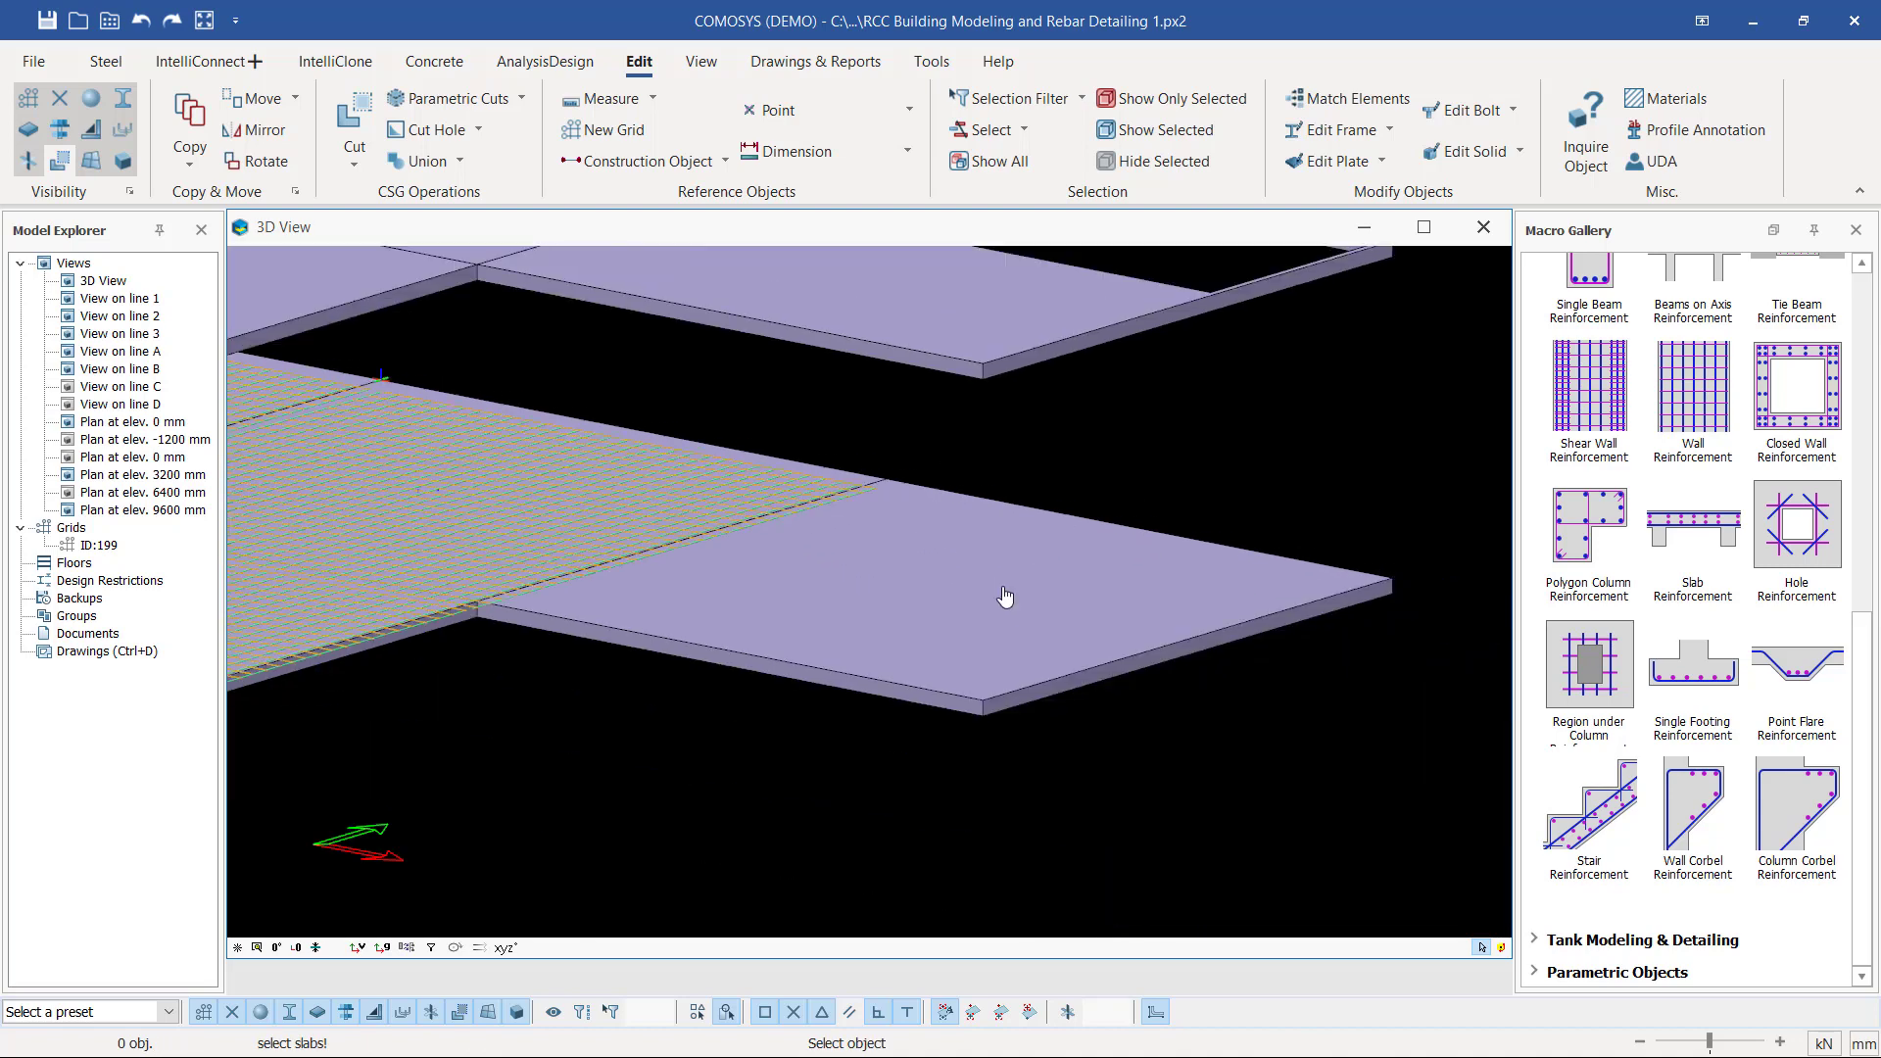
left_click(1004, 595)
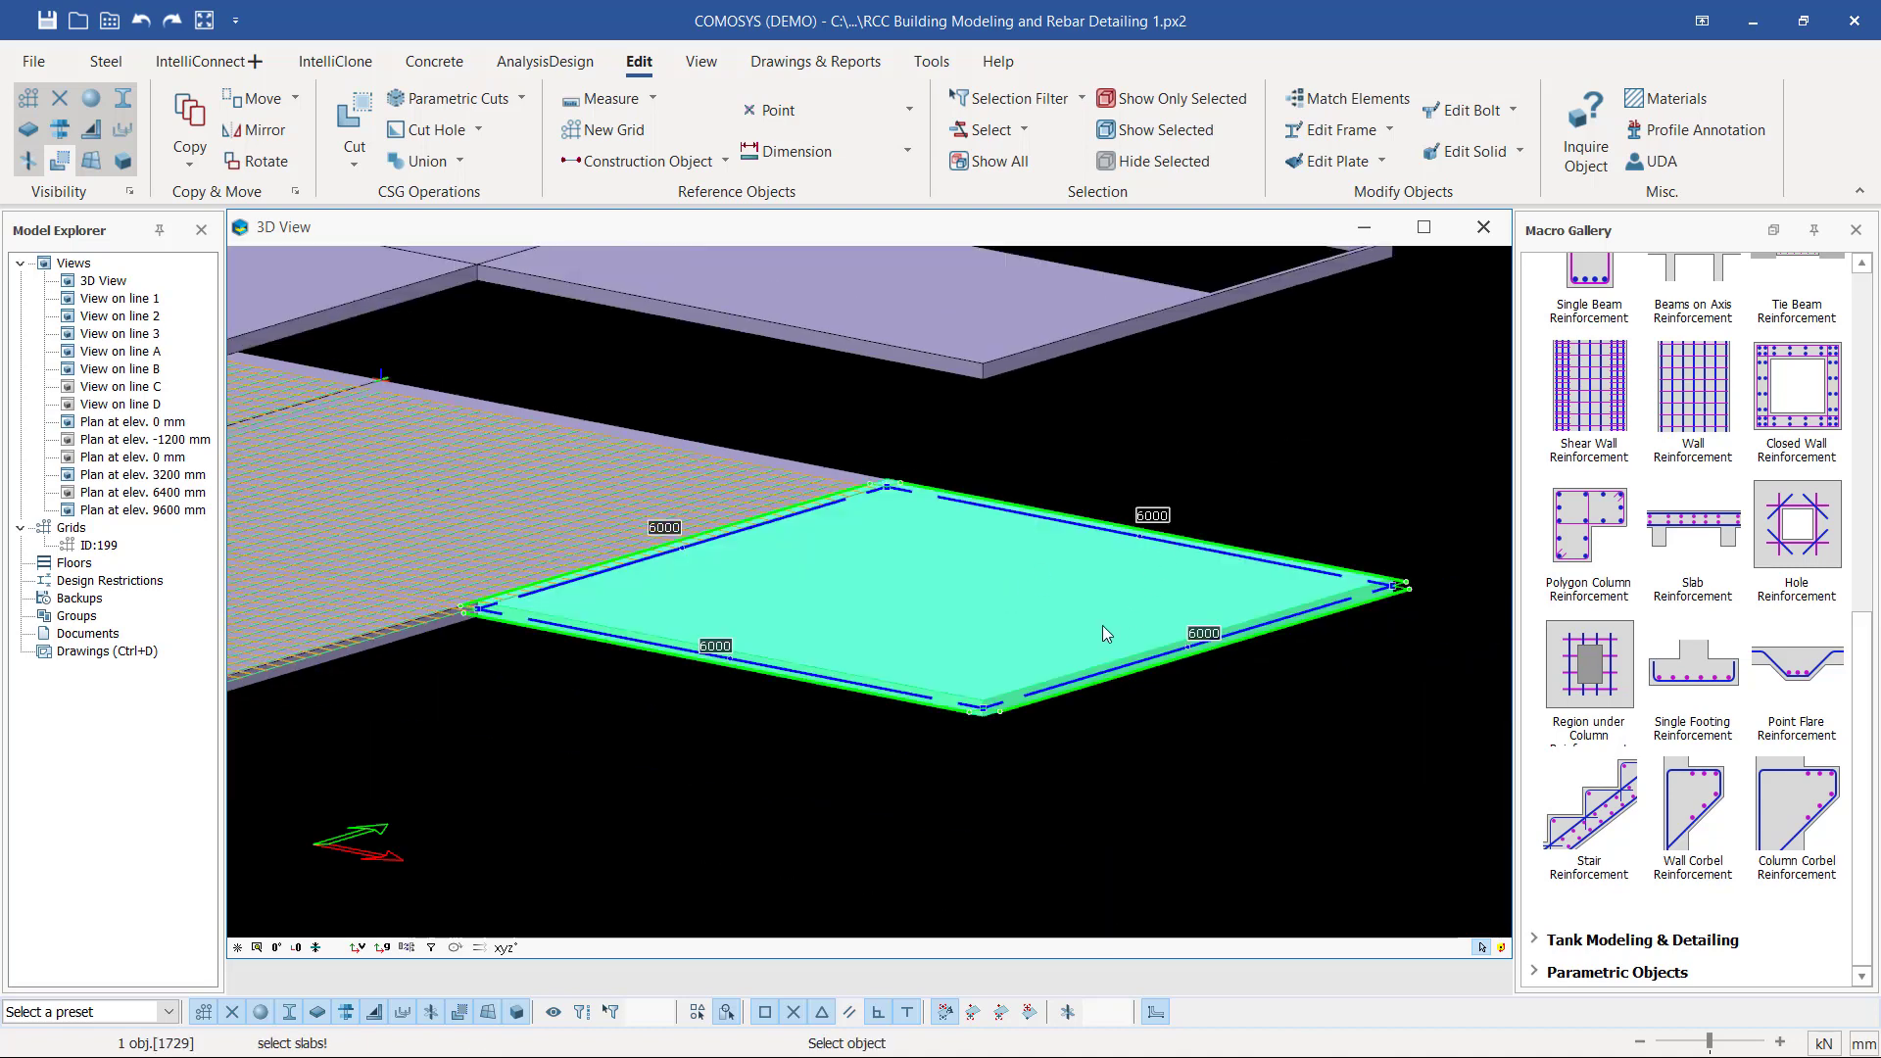
scroll(1021, 703, "up", 2)
right_click(1021, 650)
scroll(989, 696, "up", 6)
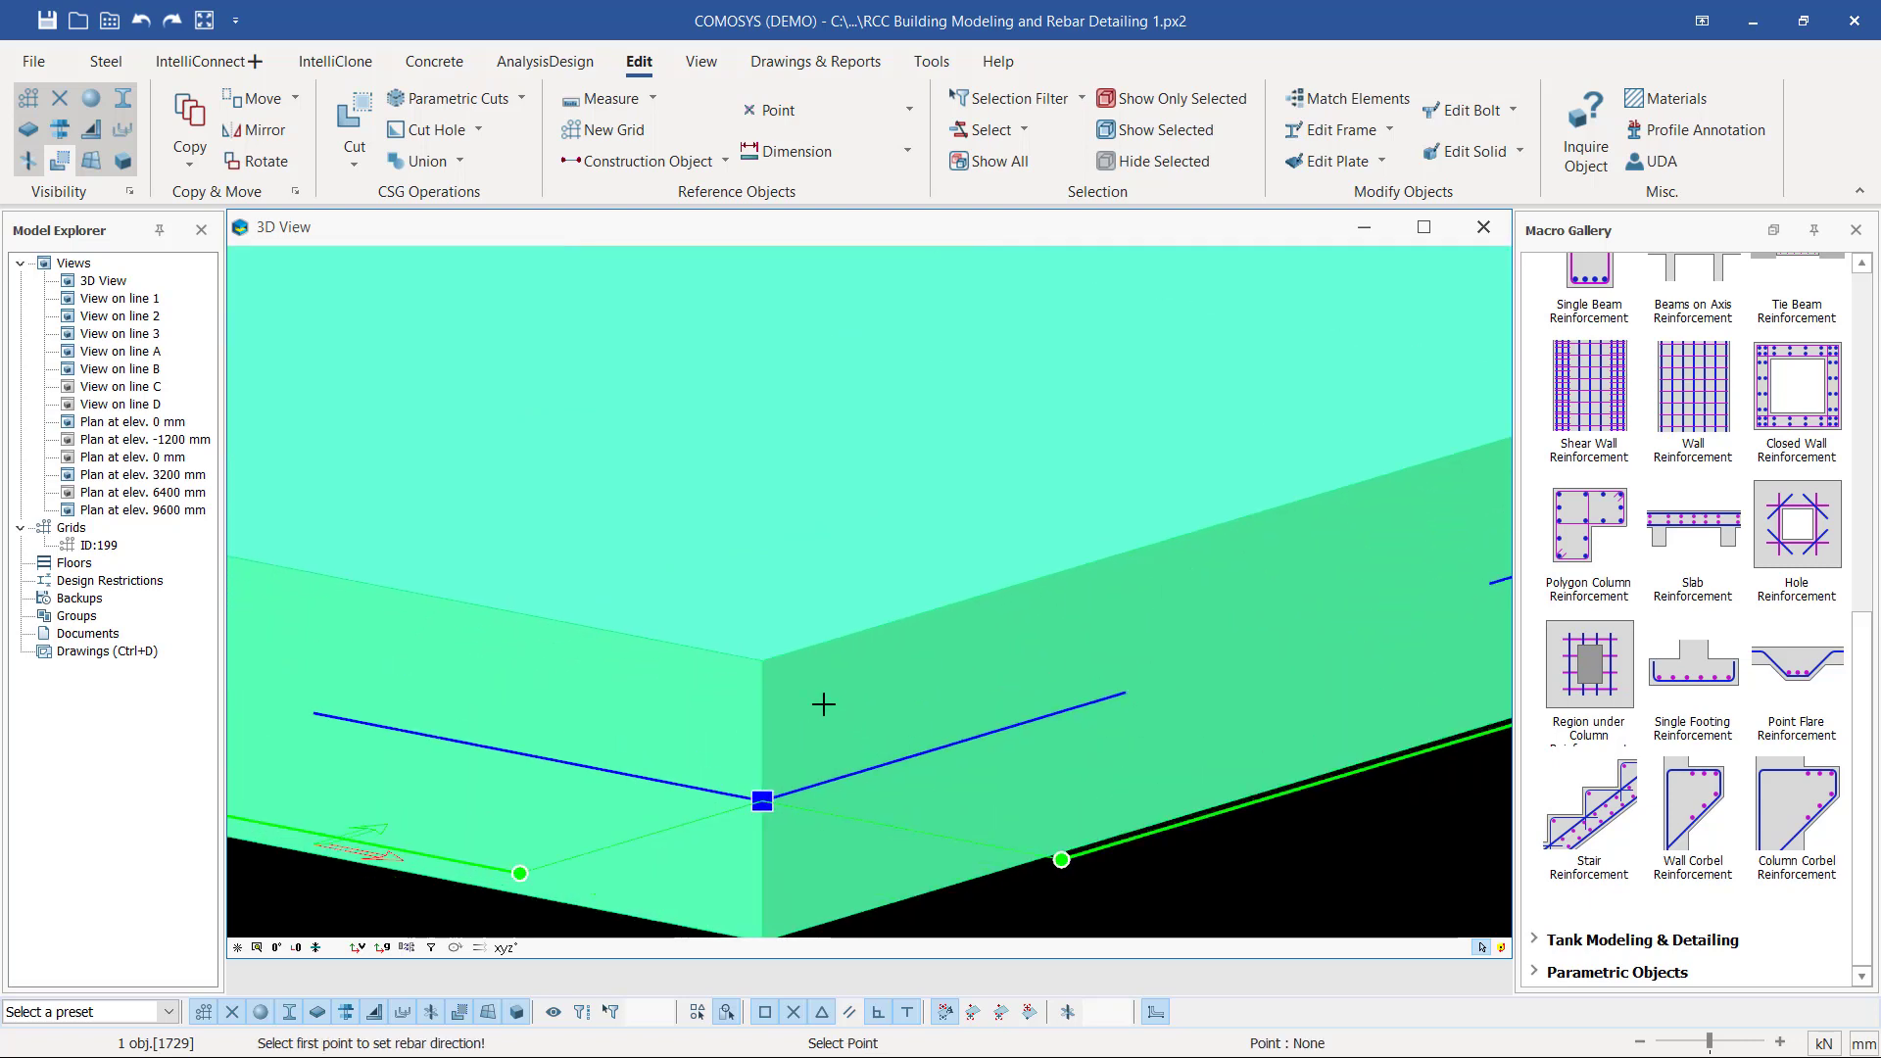
scroll(557, 764, "down", 1)
left_click(556, 761)
scroll(627, 748, "down", 10)
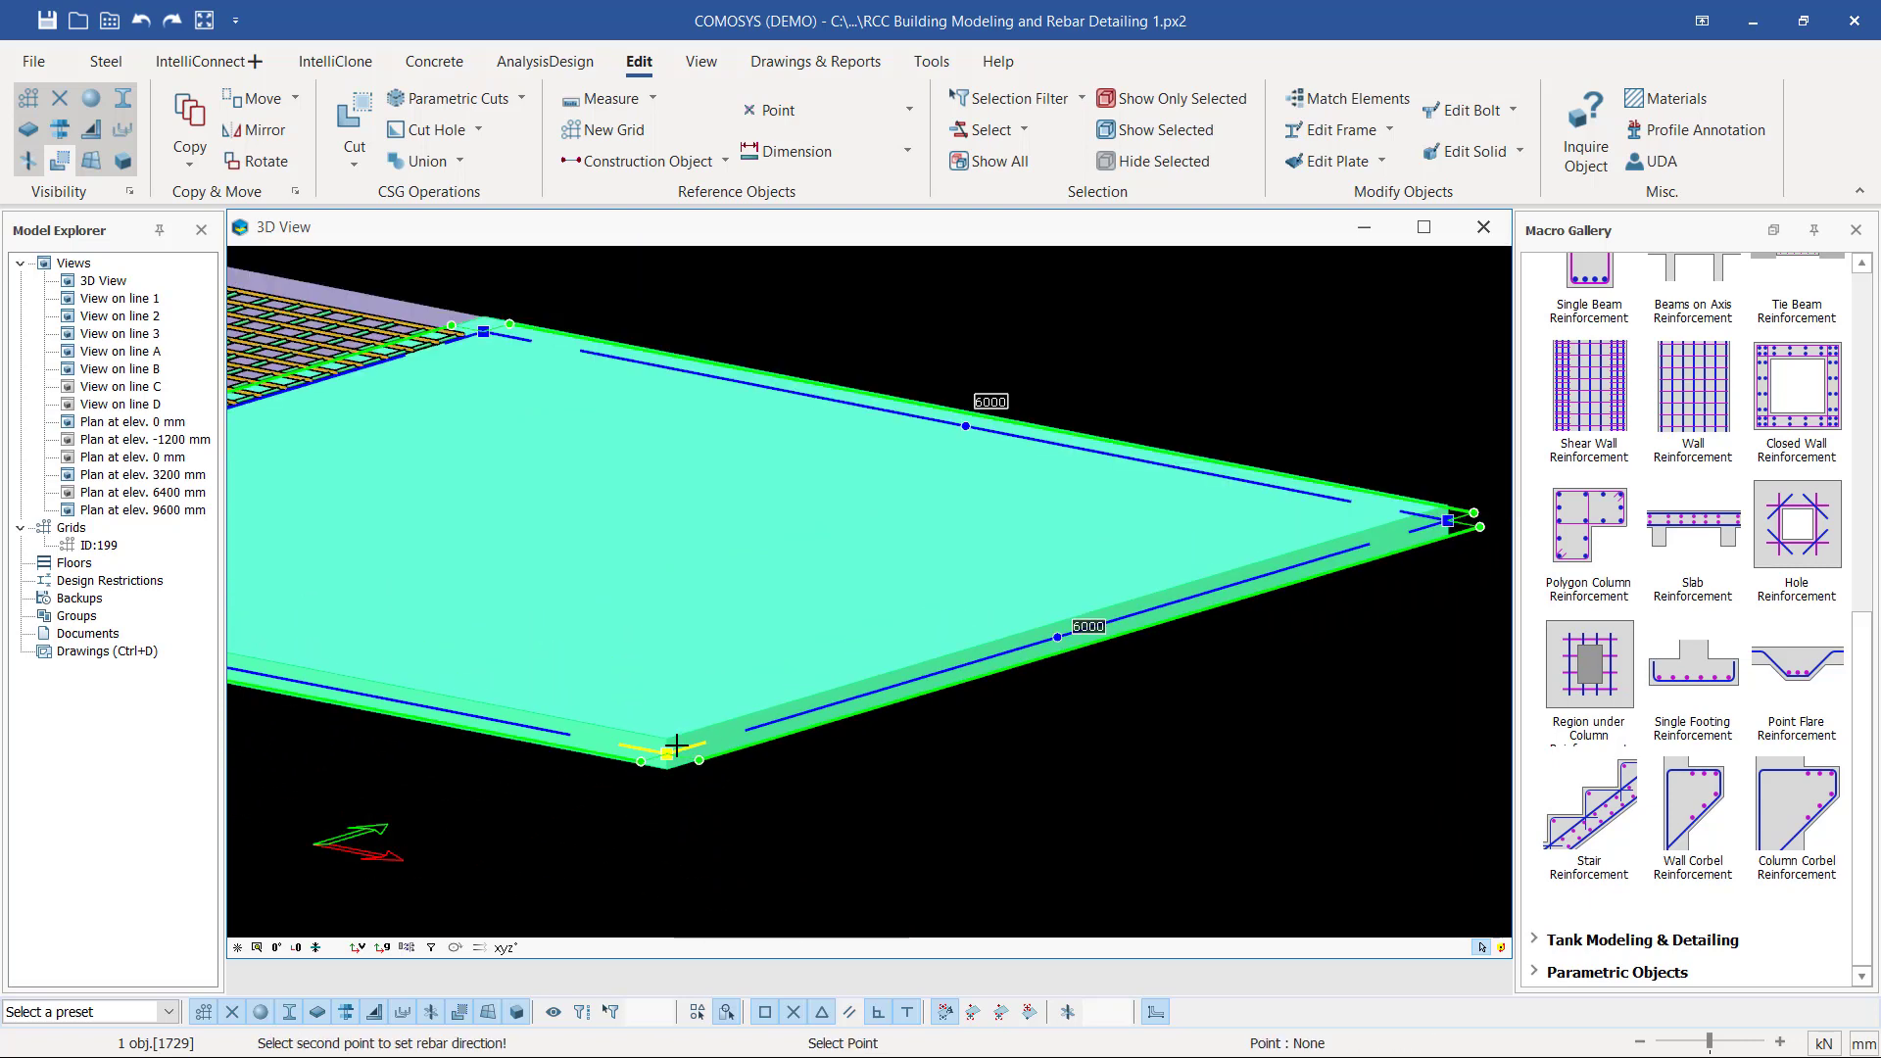
scroll(1073, 627, "up", 4)
scroll(1113, 663, "up", 5)
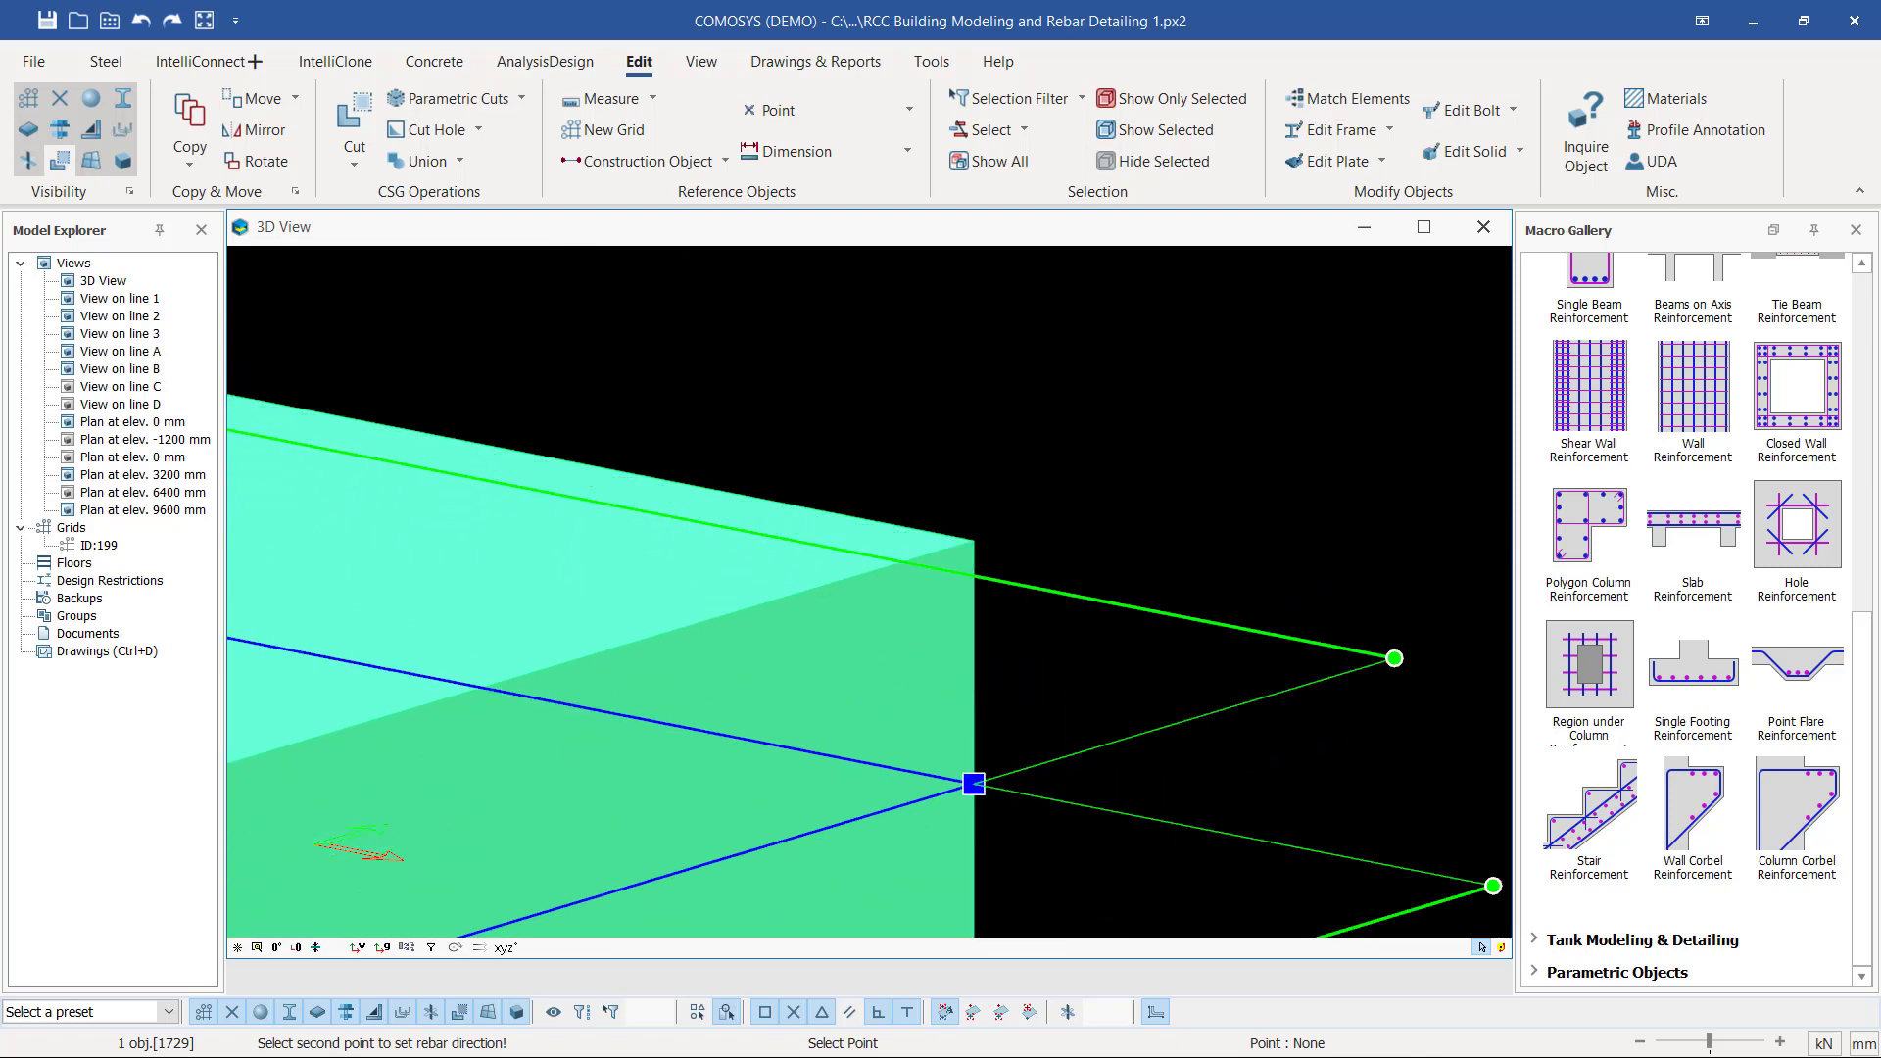
left_click(973, 783)
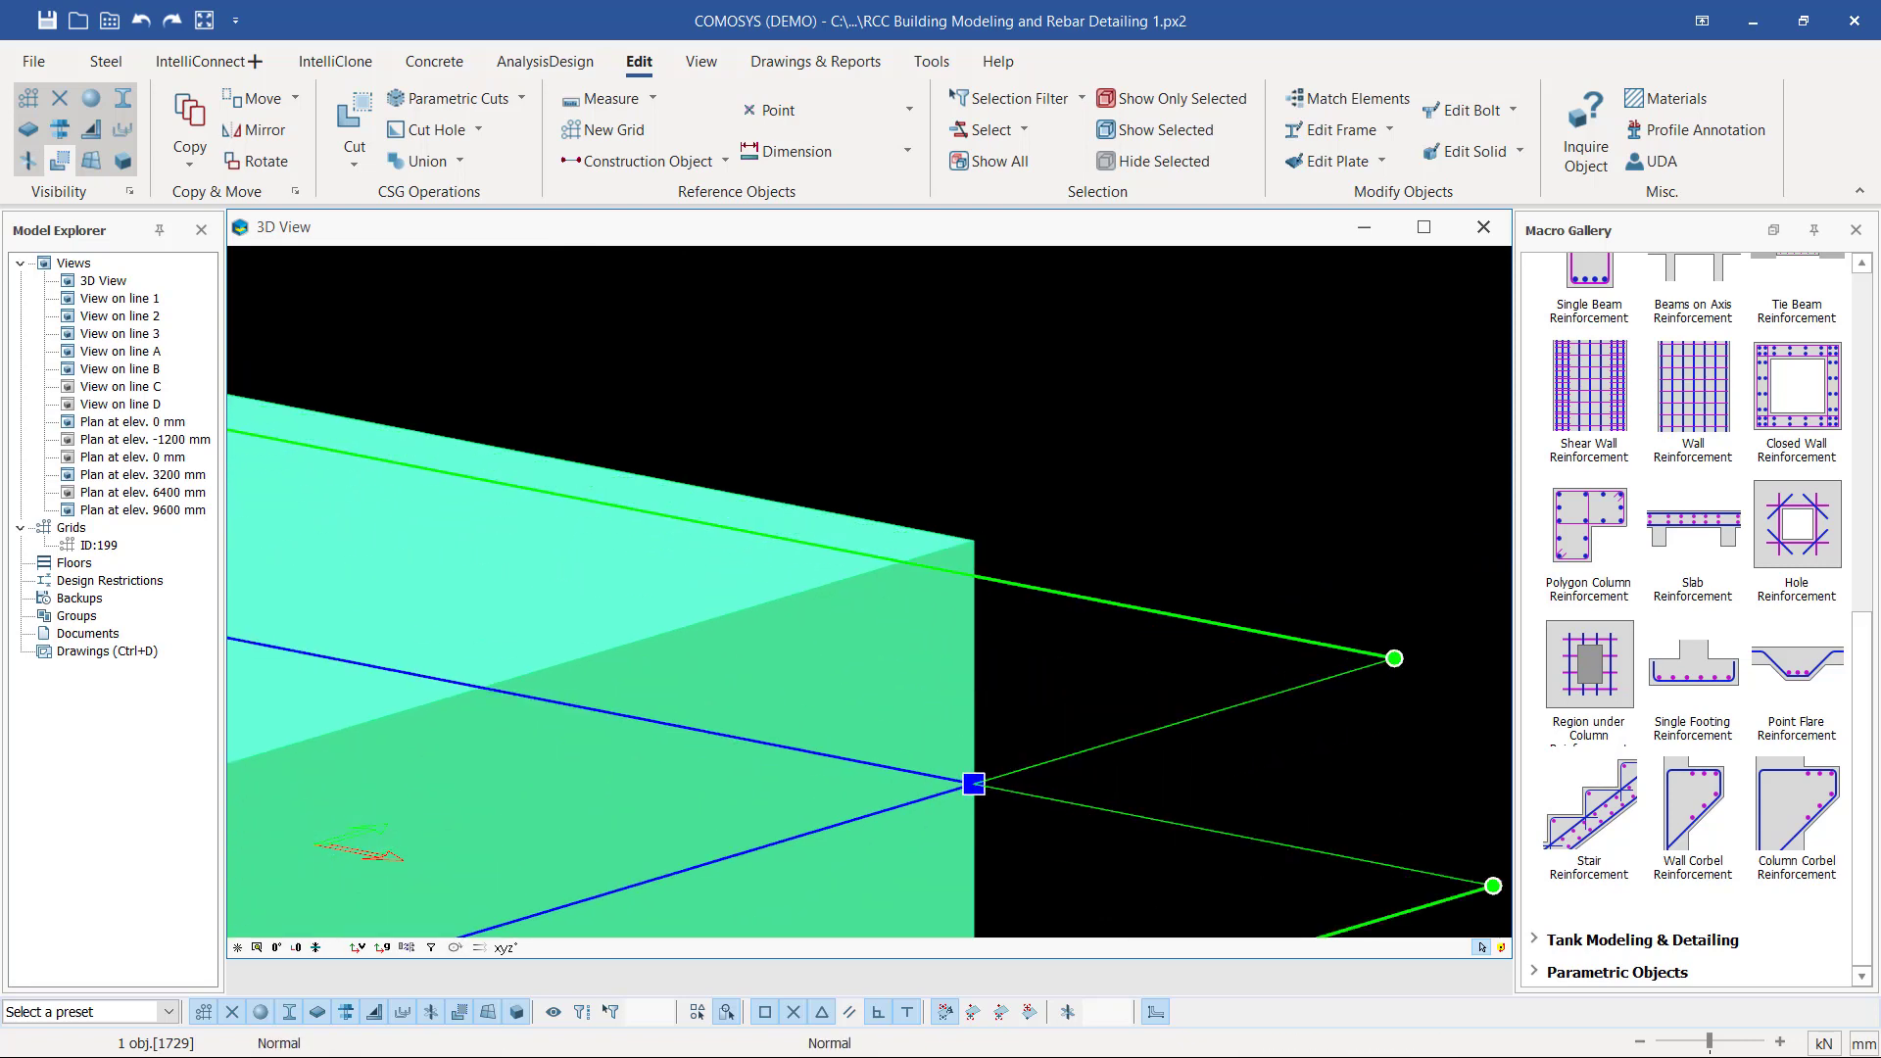
- Reinforce the 3200 mm floor's end panel with the opening, setting the rebar direction from corner (18000,6000,3200) to (12000,6000,3200)
scroll(1183, 709, "down", 2)
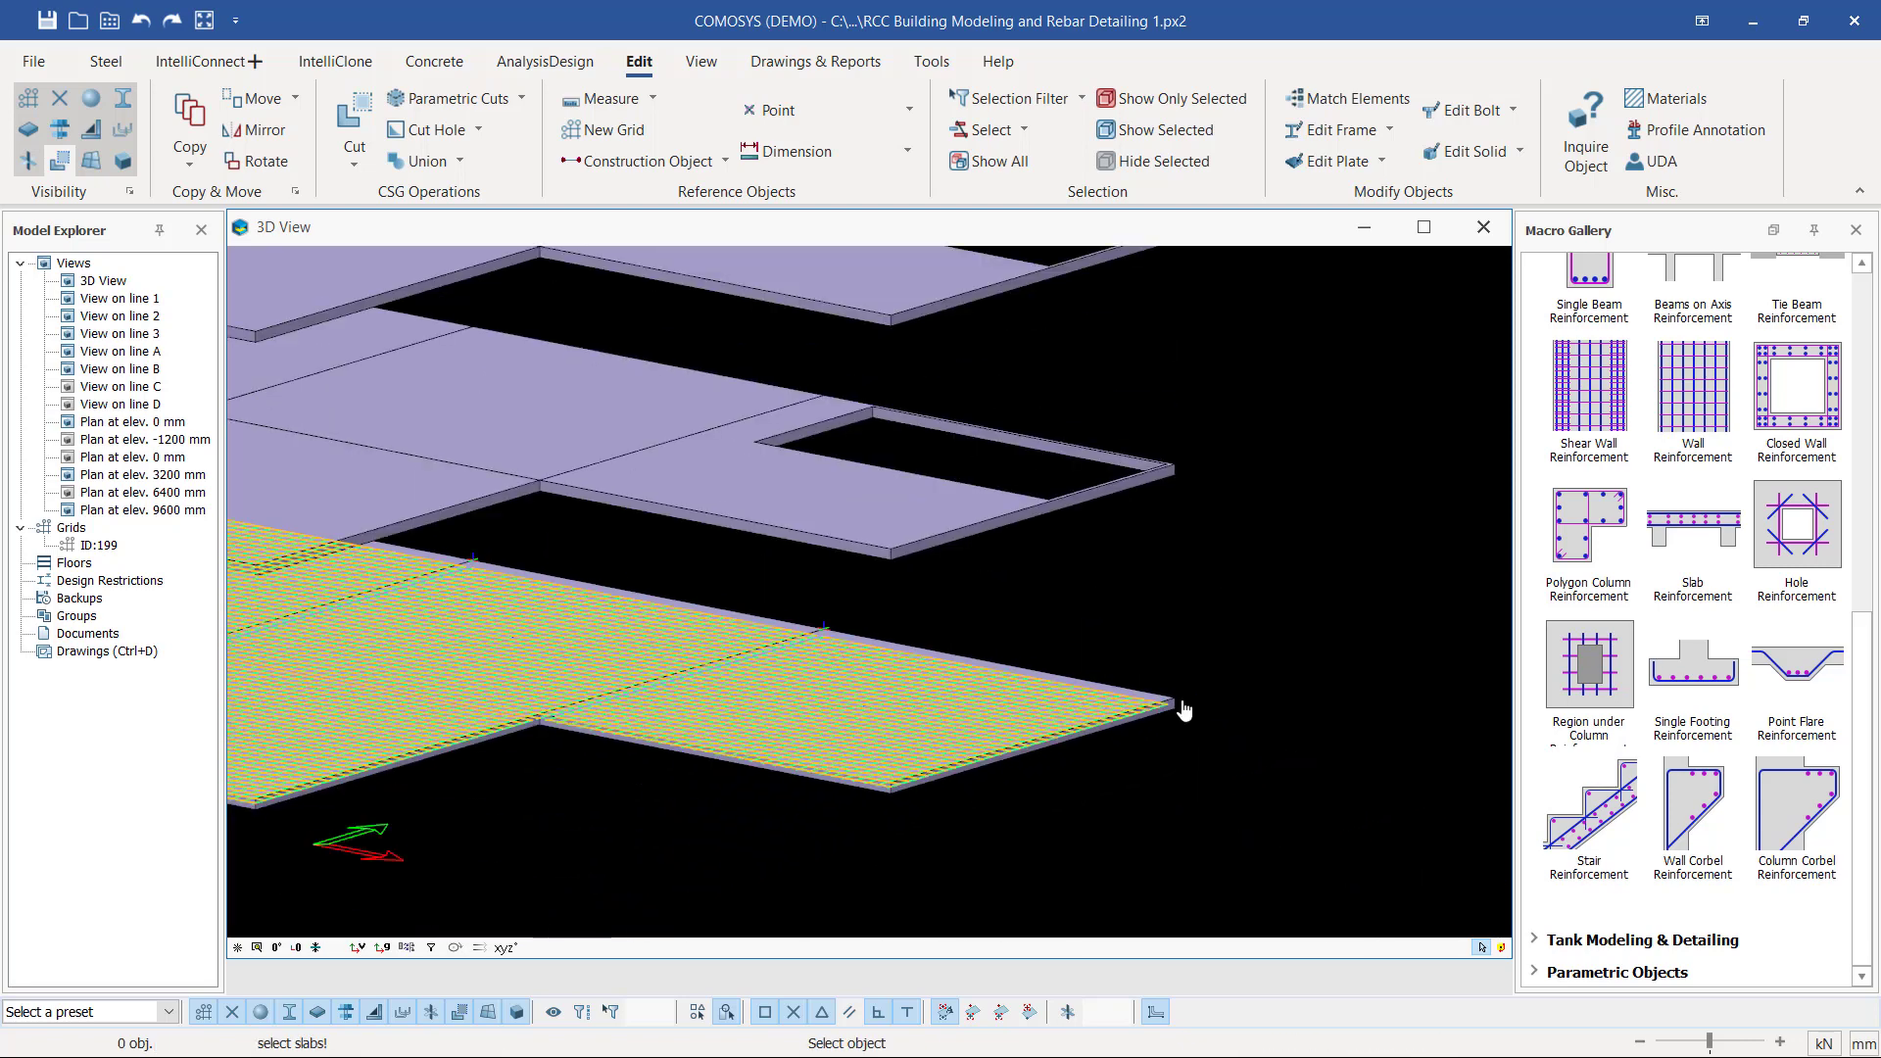
scroll(1240, 661, "down", 3)
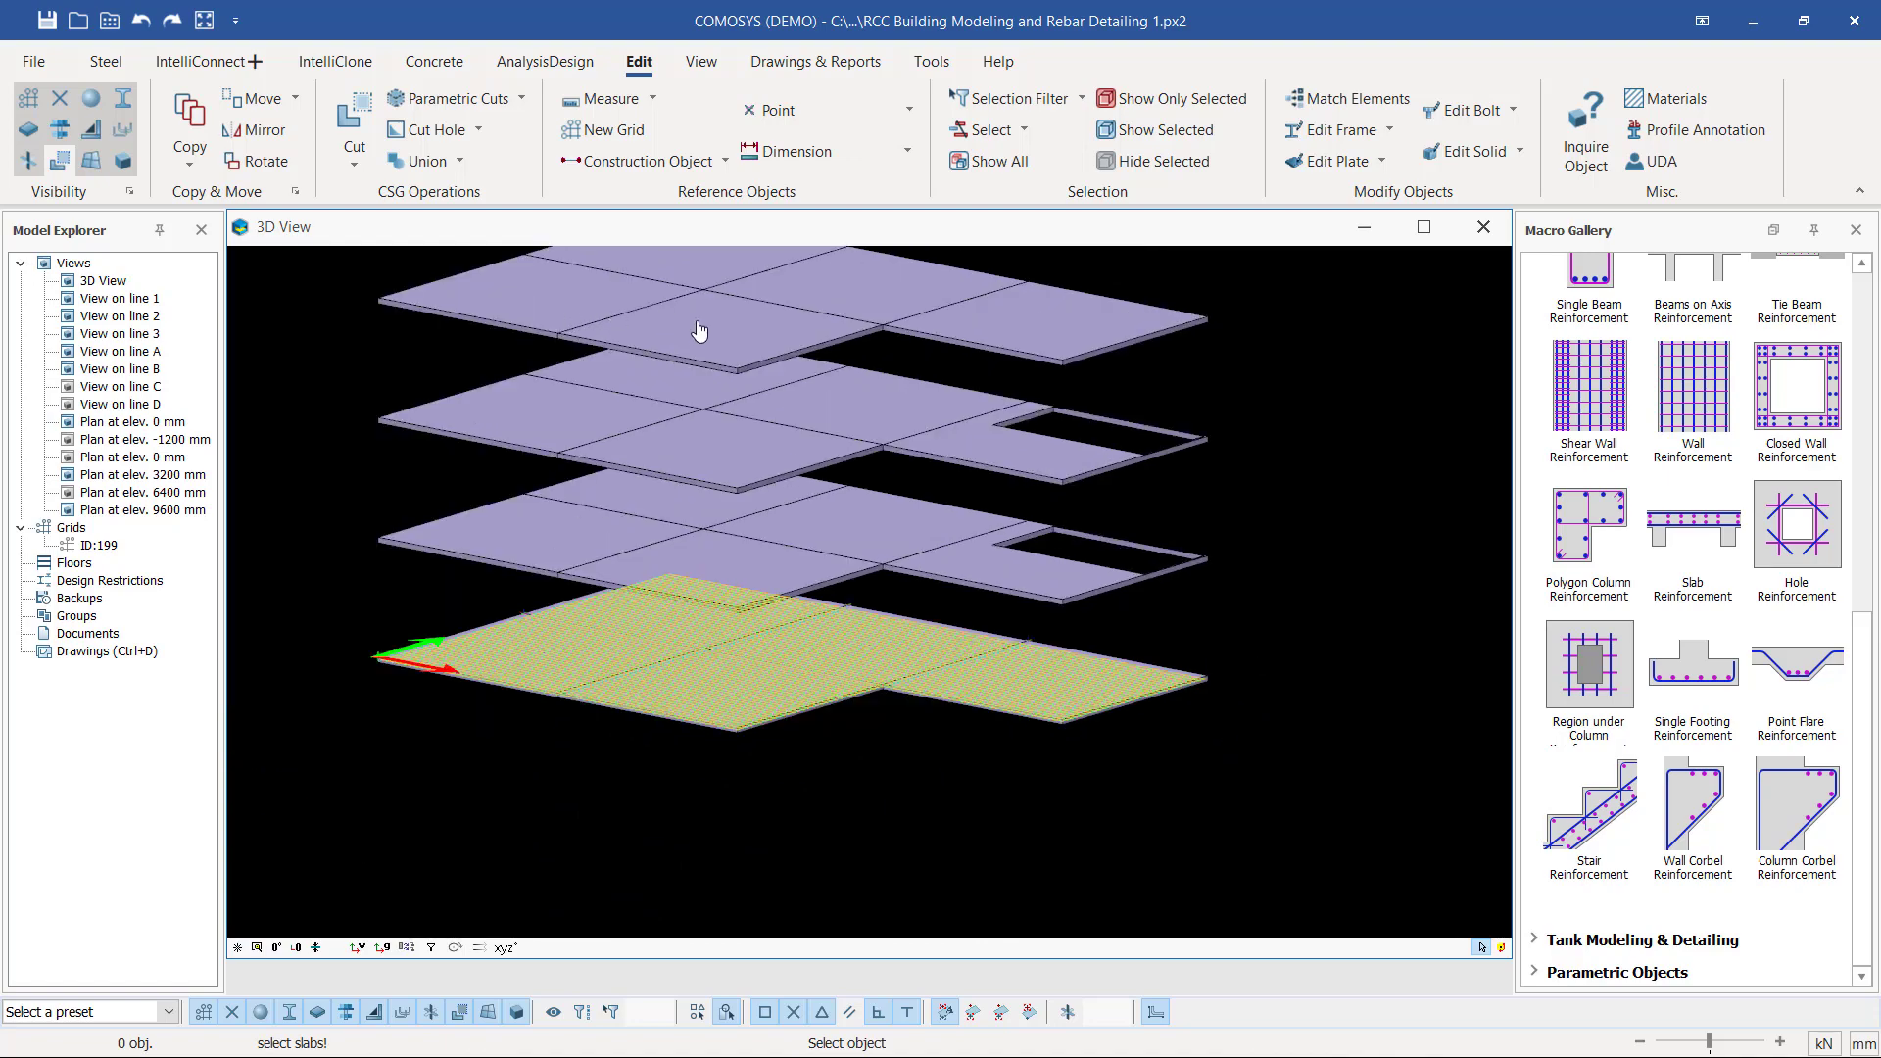
scroll(1044, 561, "up", 5)
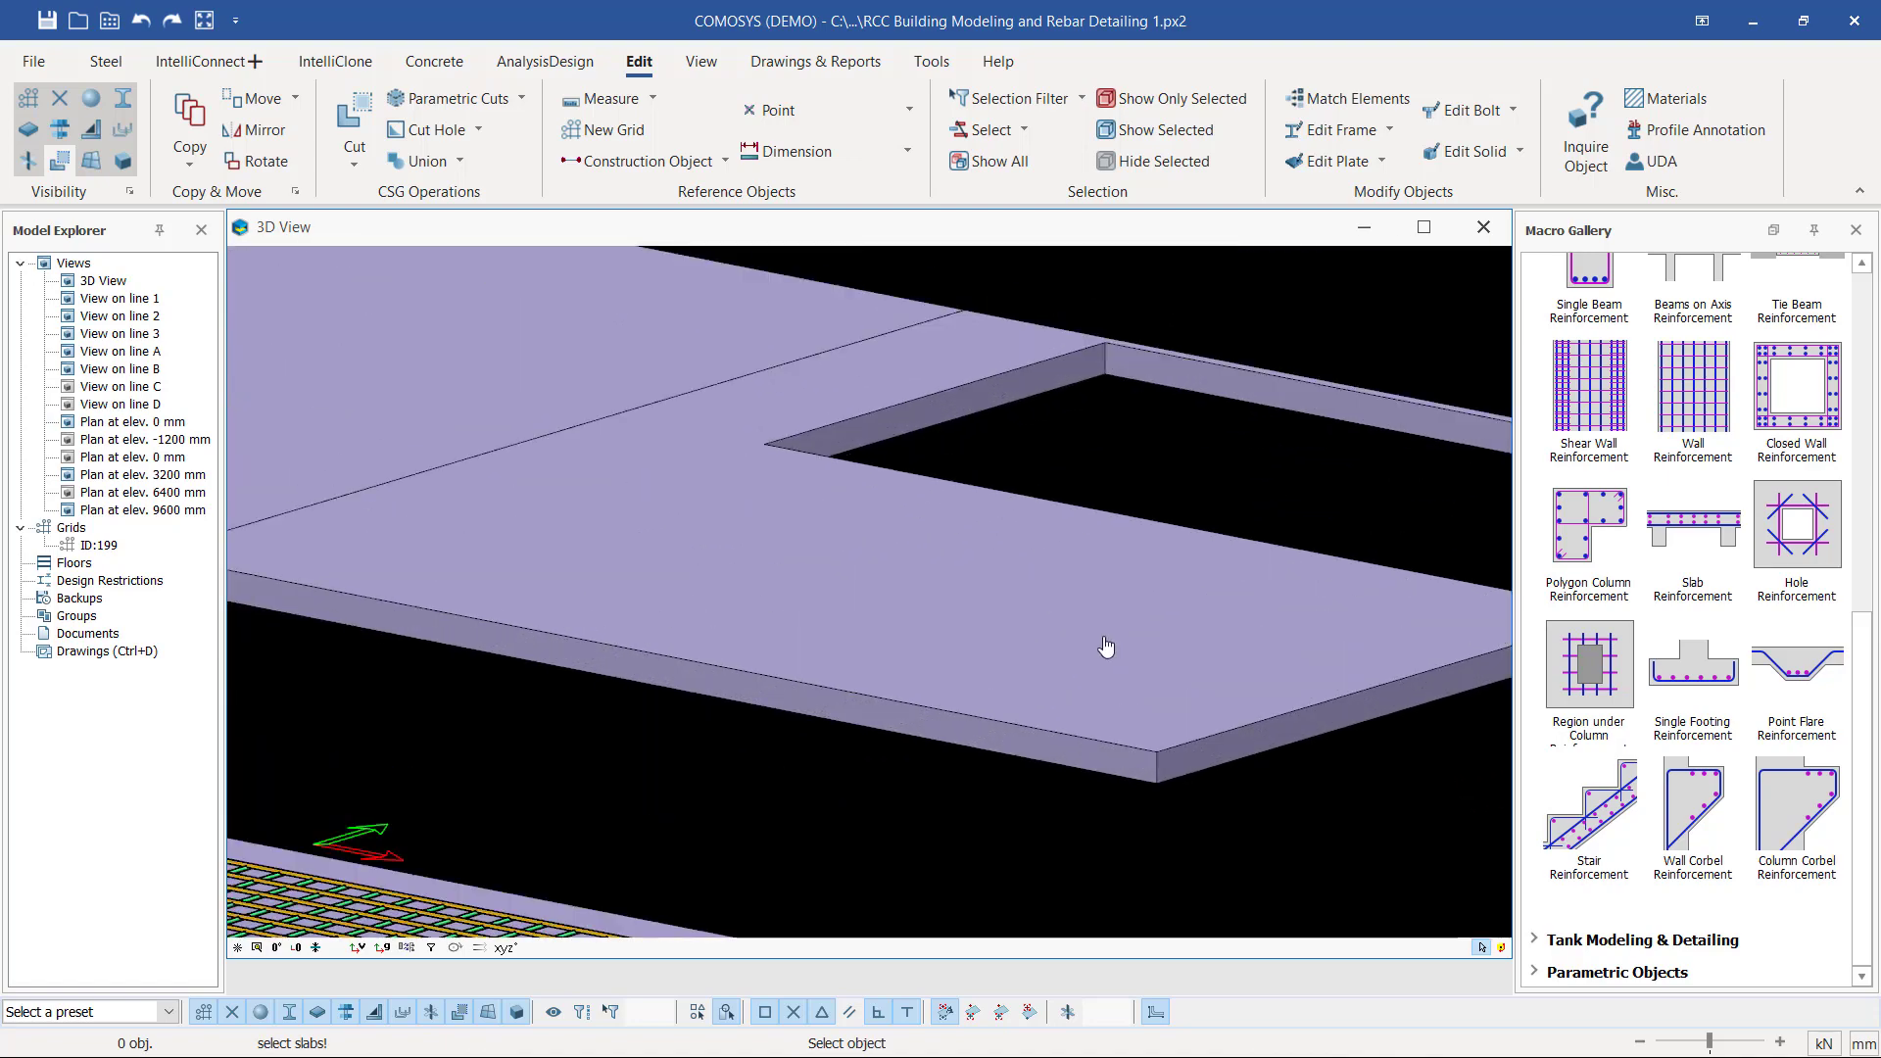
left_click(1121, 621)
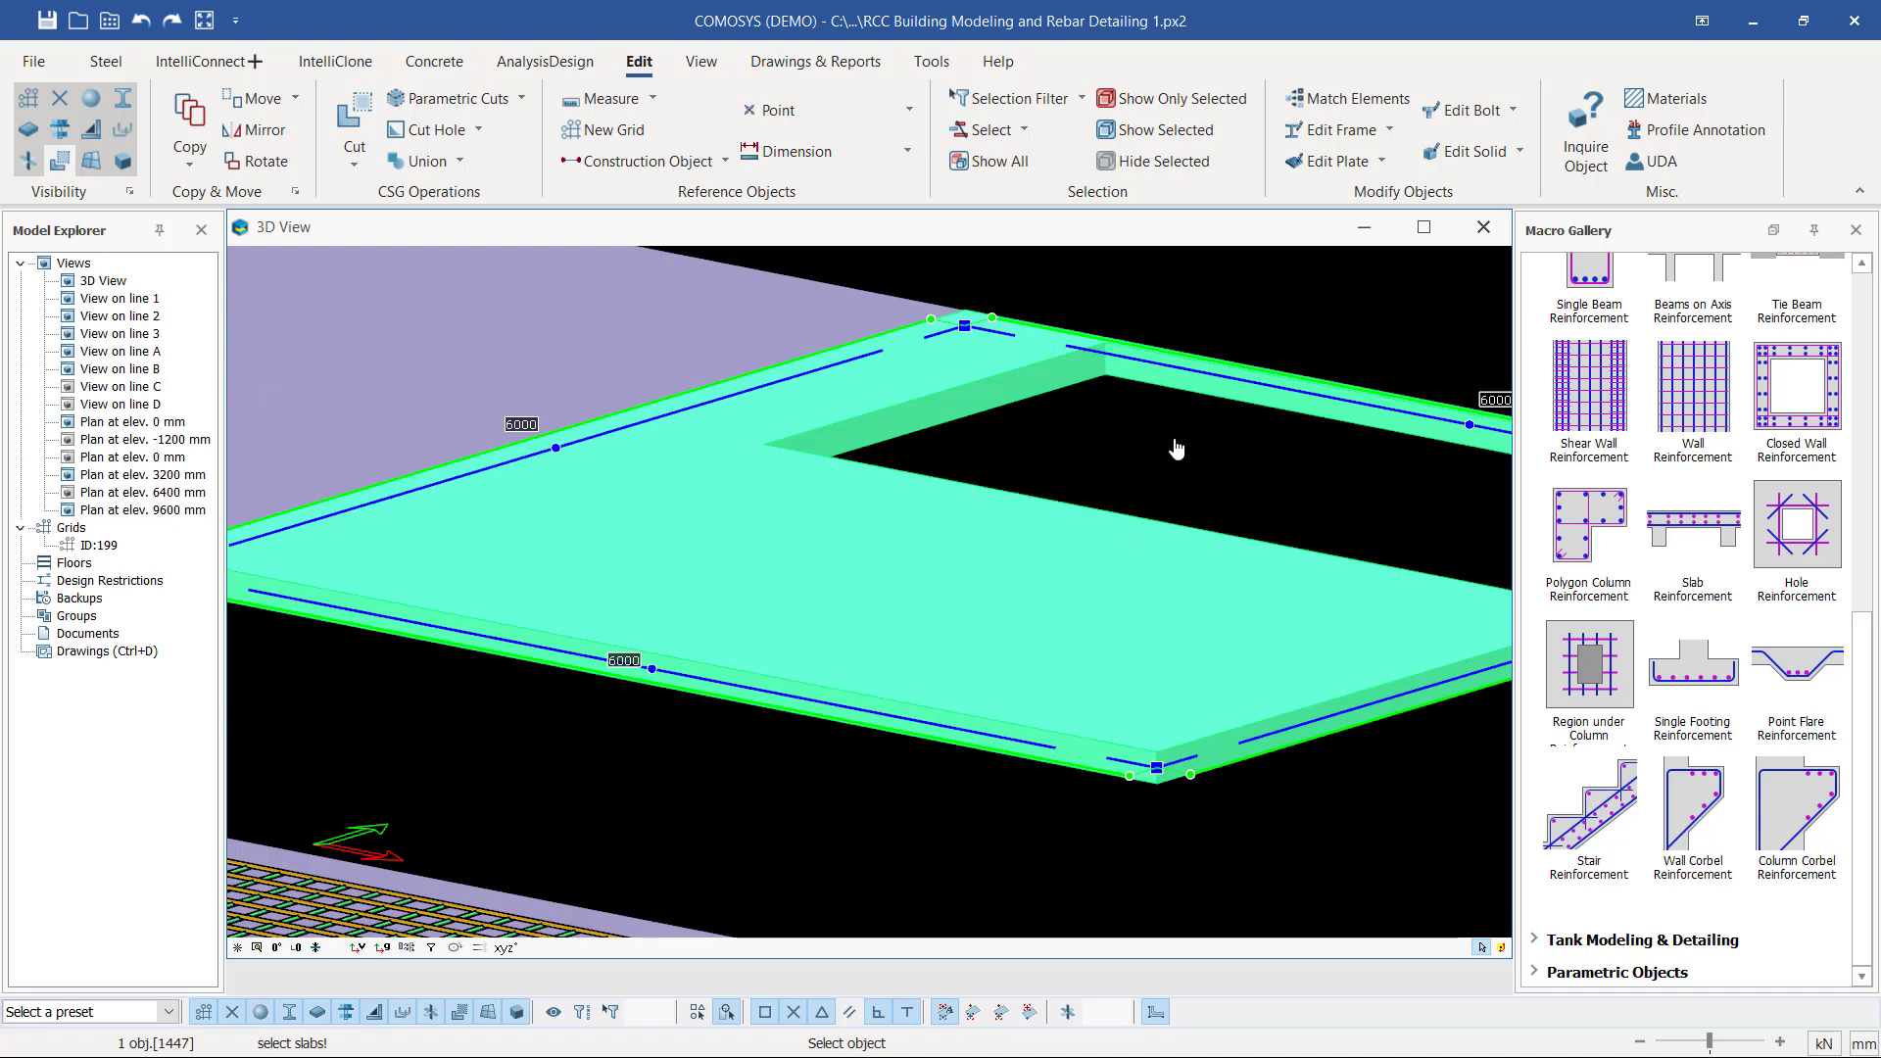
key("Return")
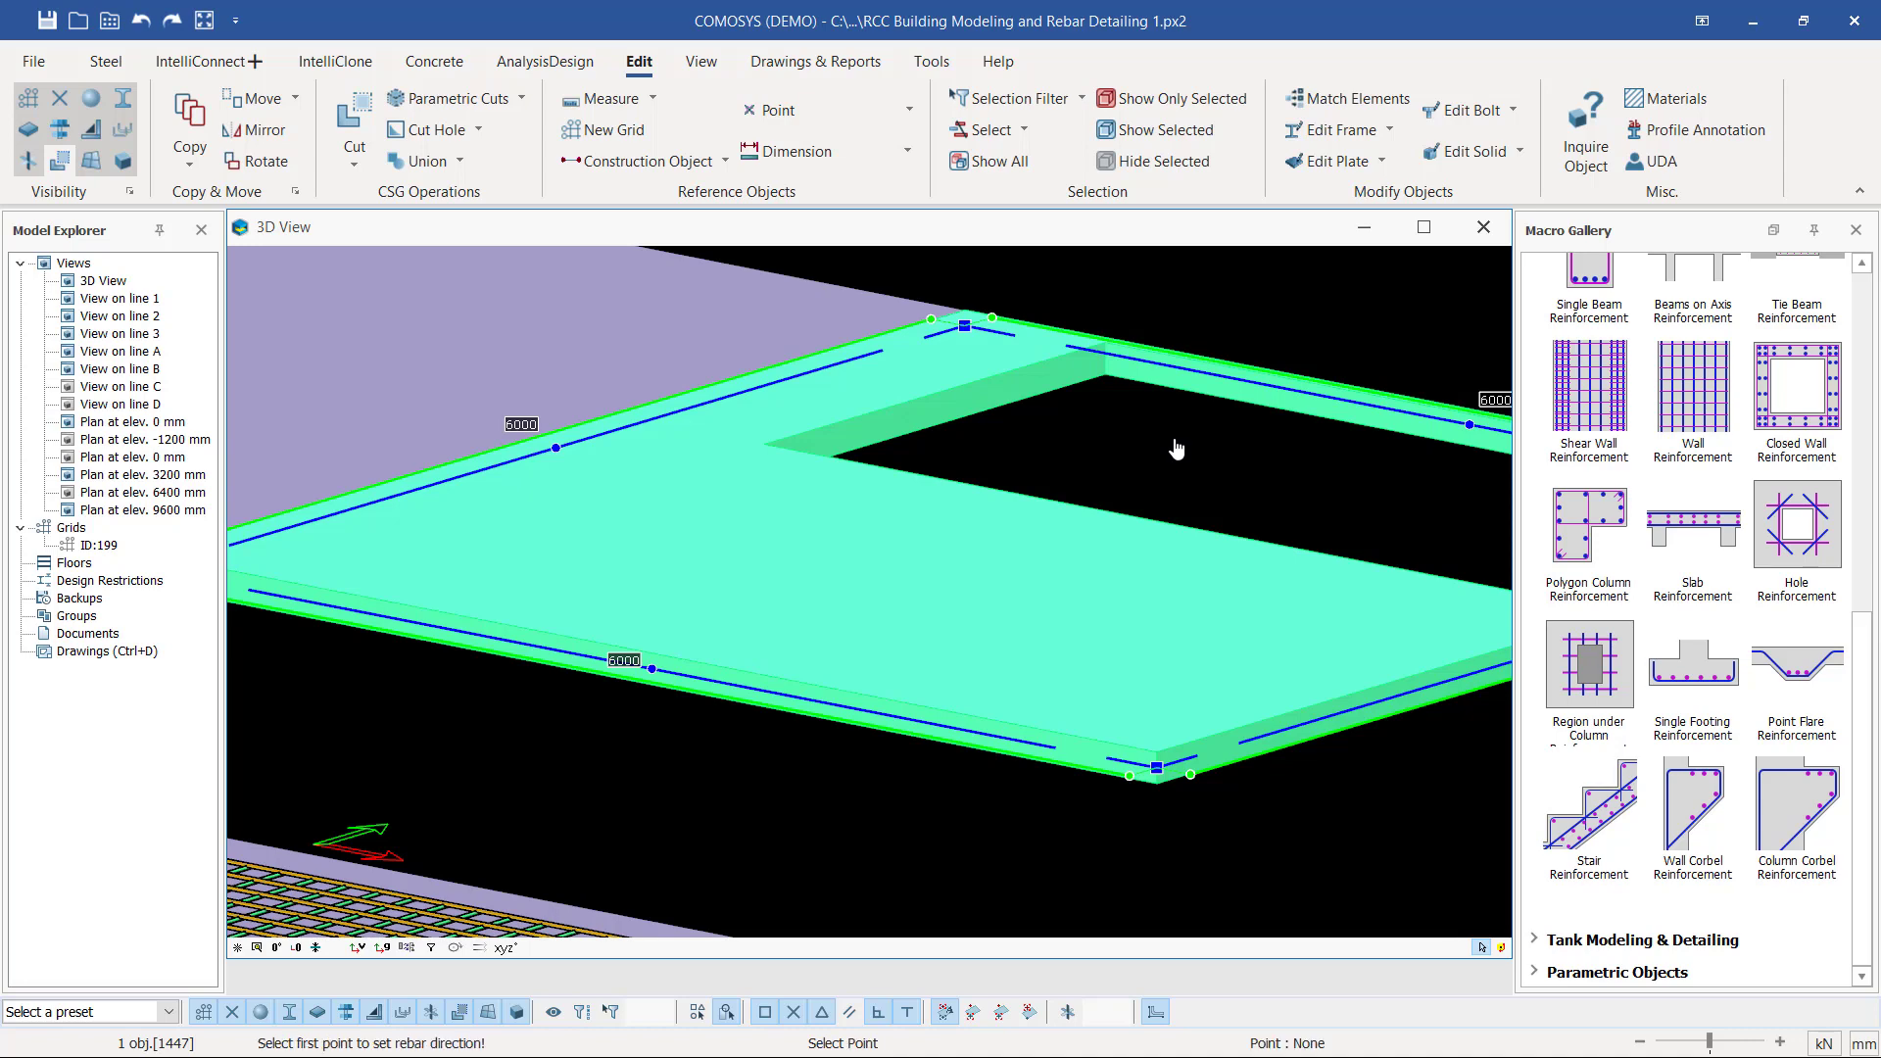
scroll(1214, 608, "up", 5)
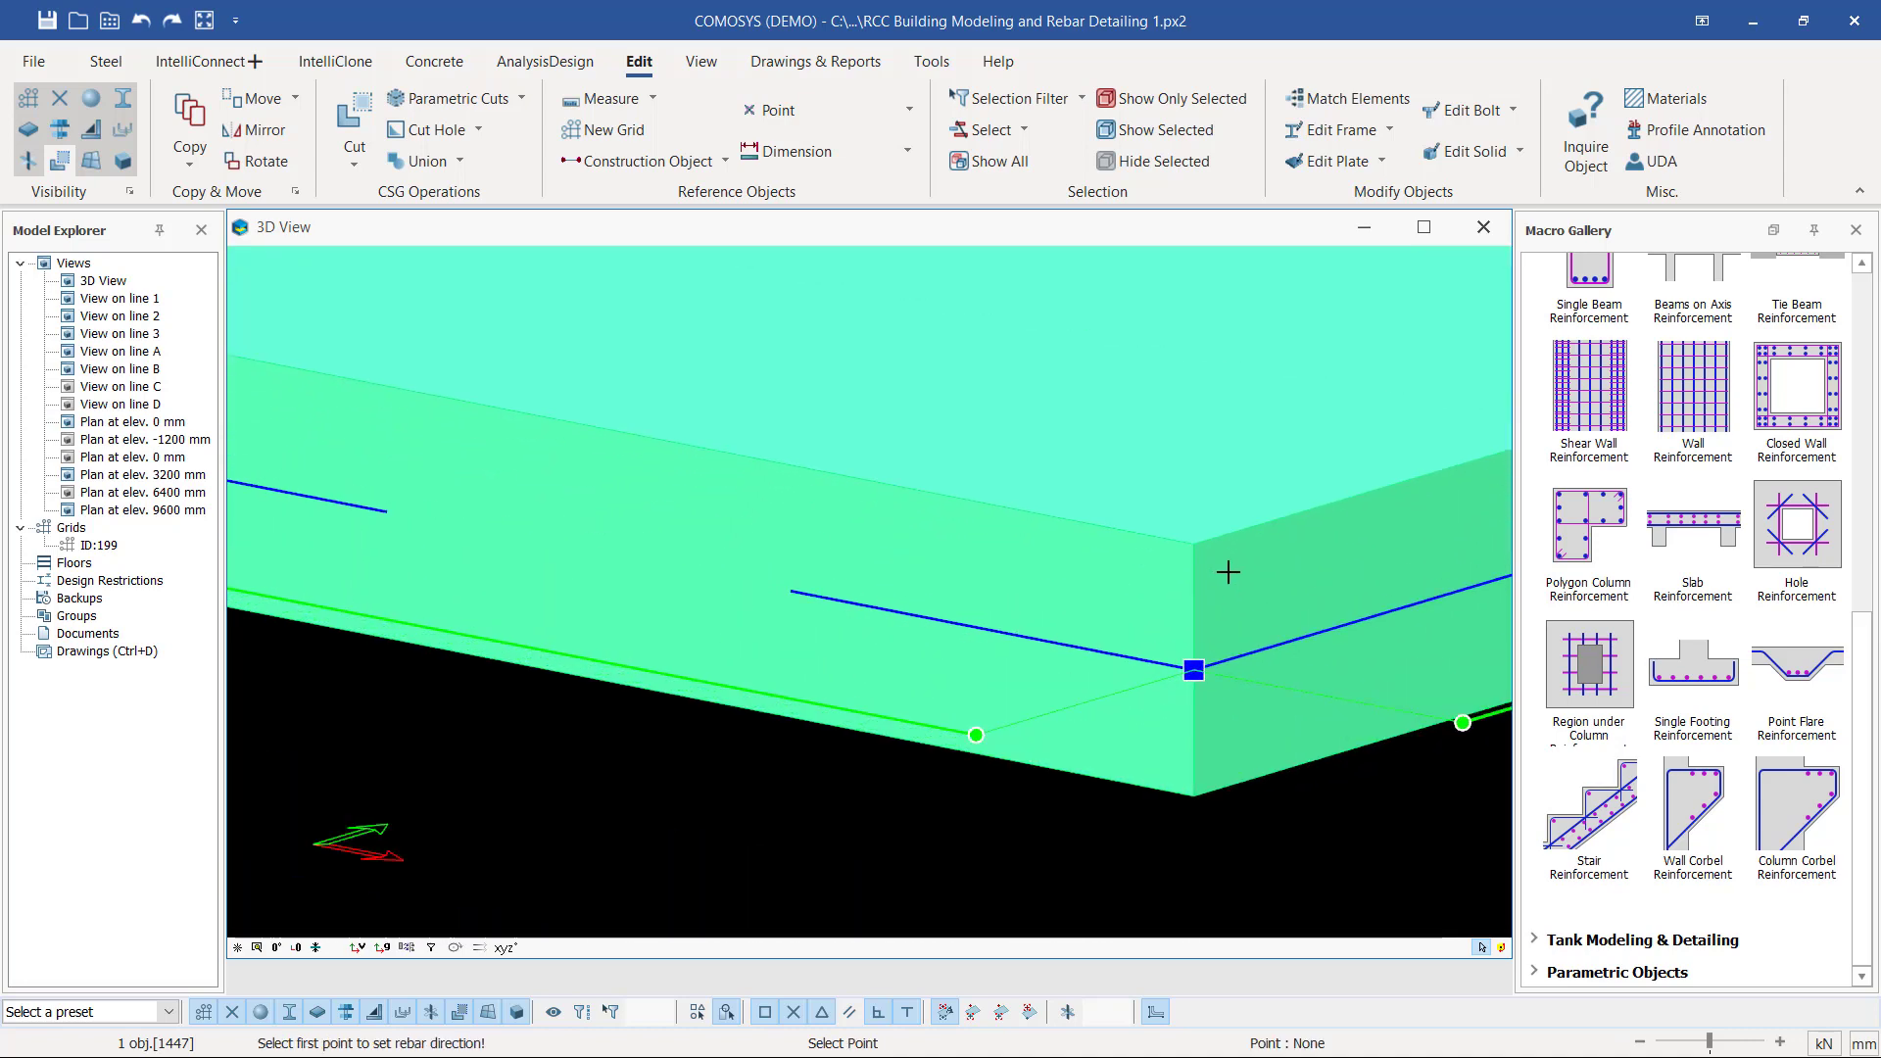
left_click(1193, 670)
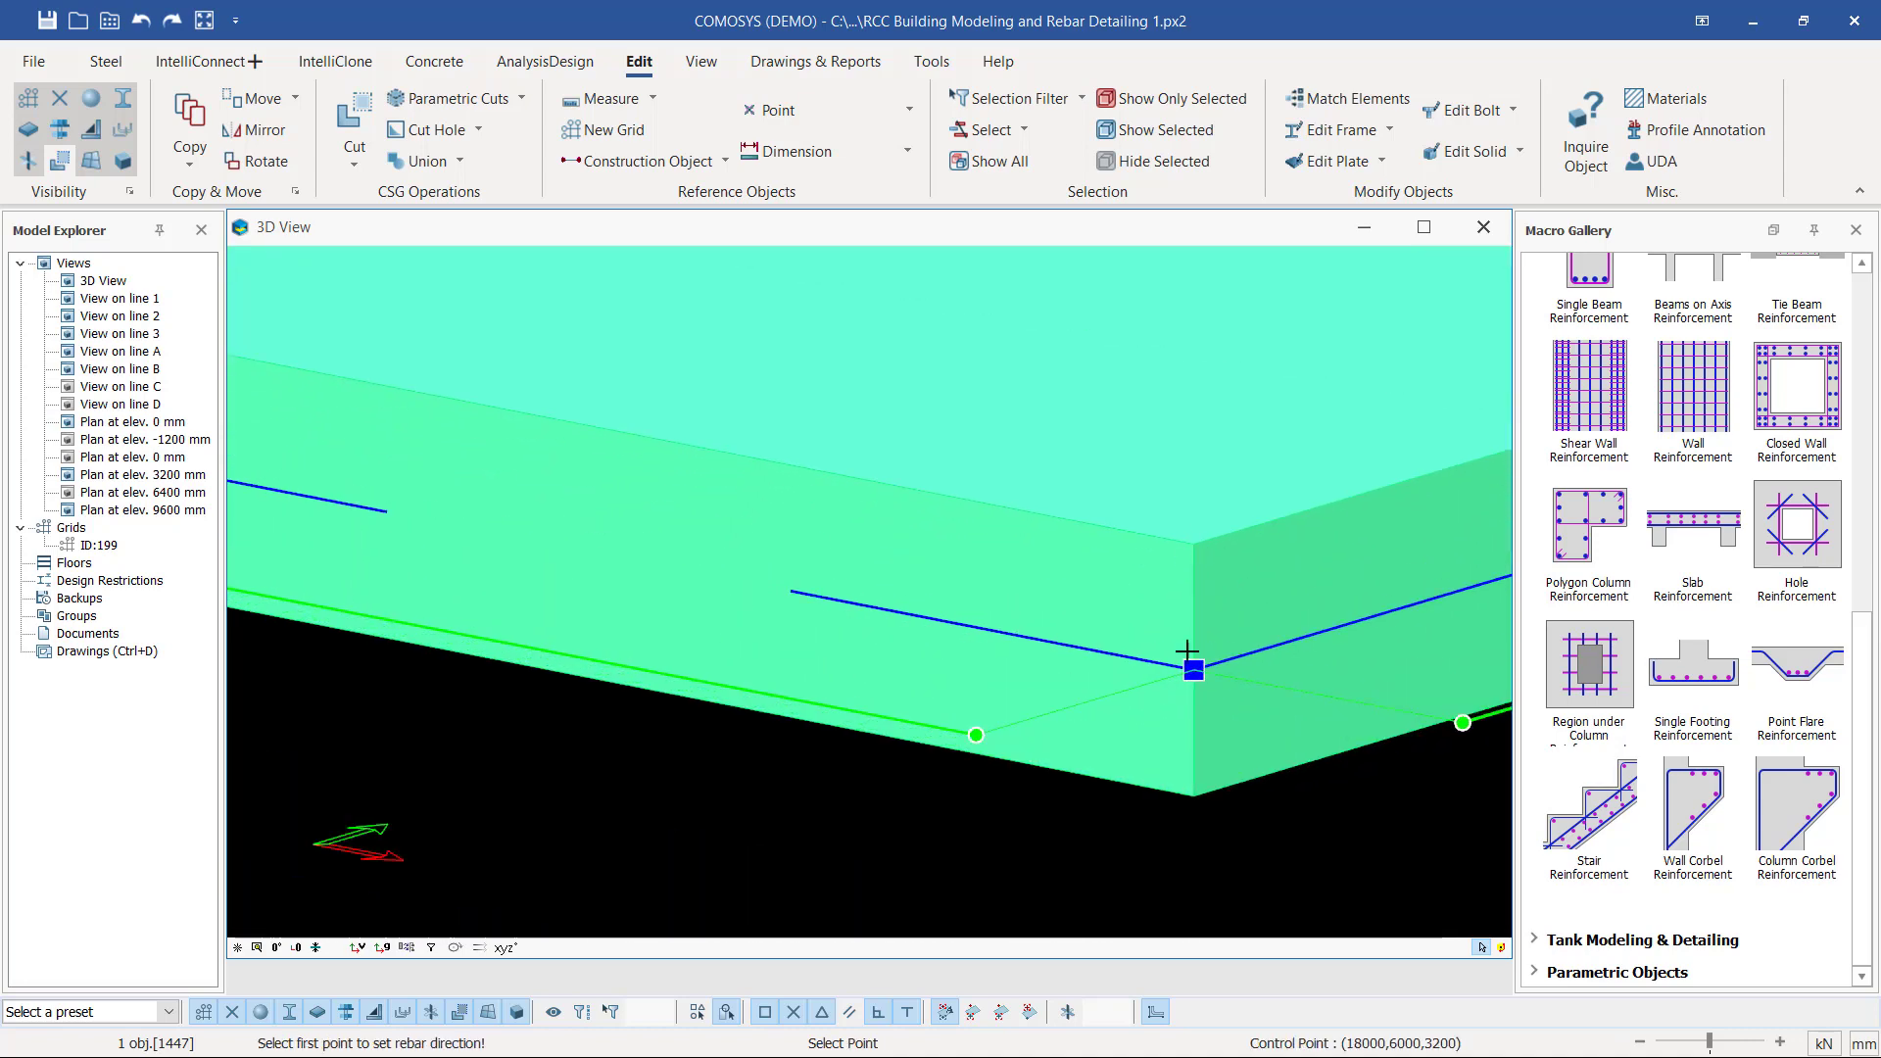
scroll(1254, 664, "down", 2)
scroll(1257, 674, "down", 3)
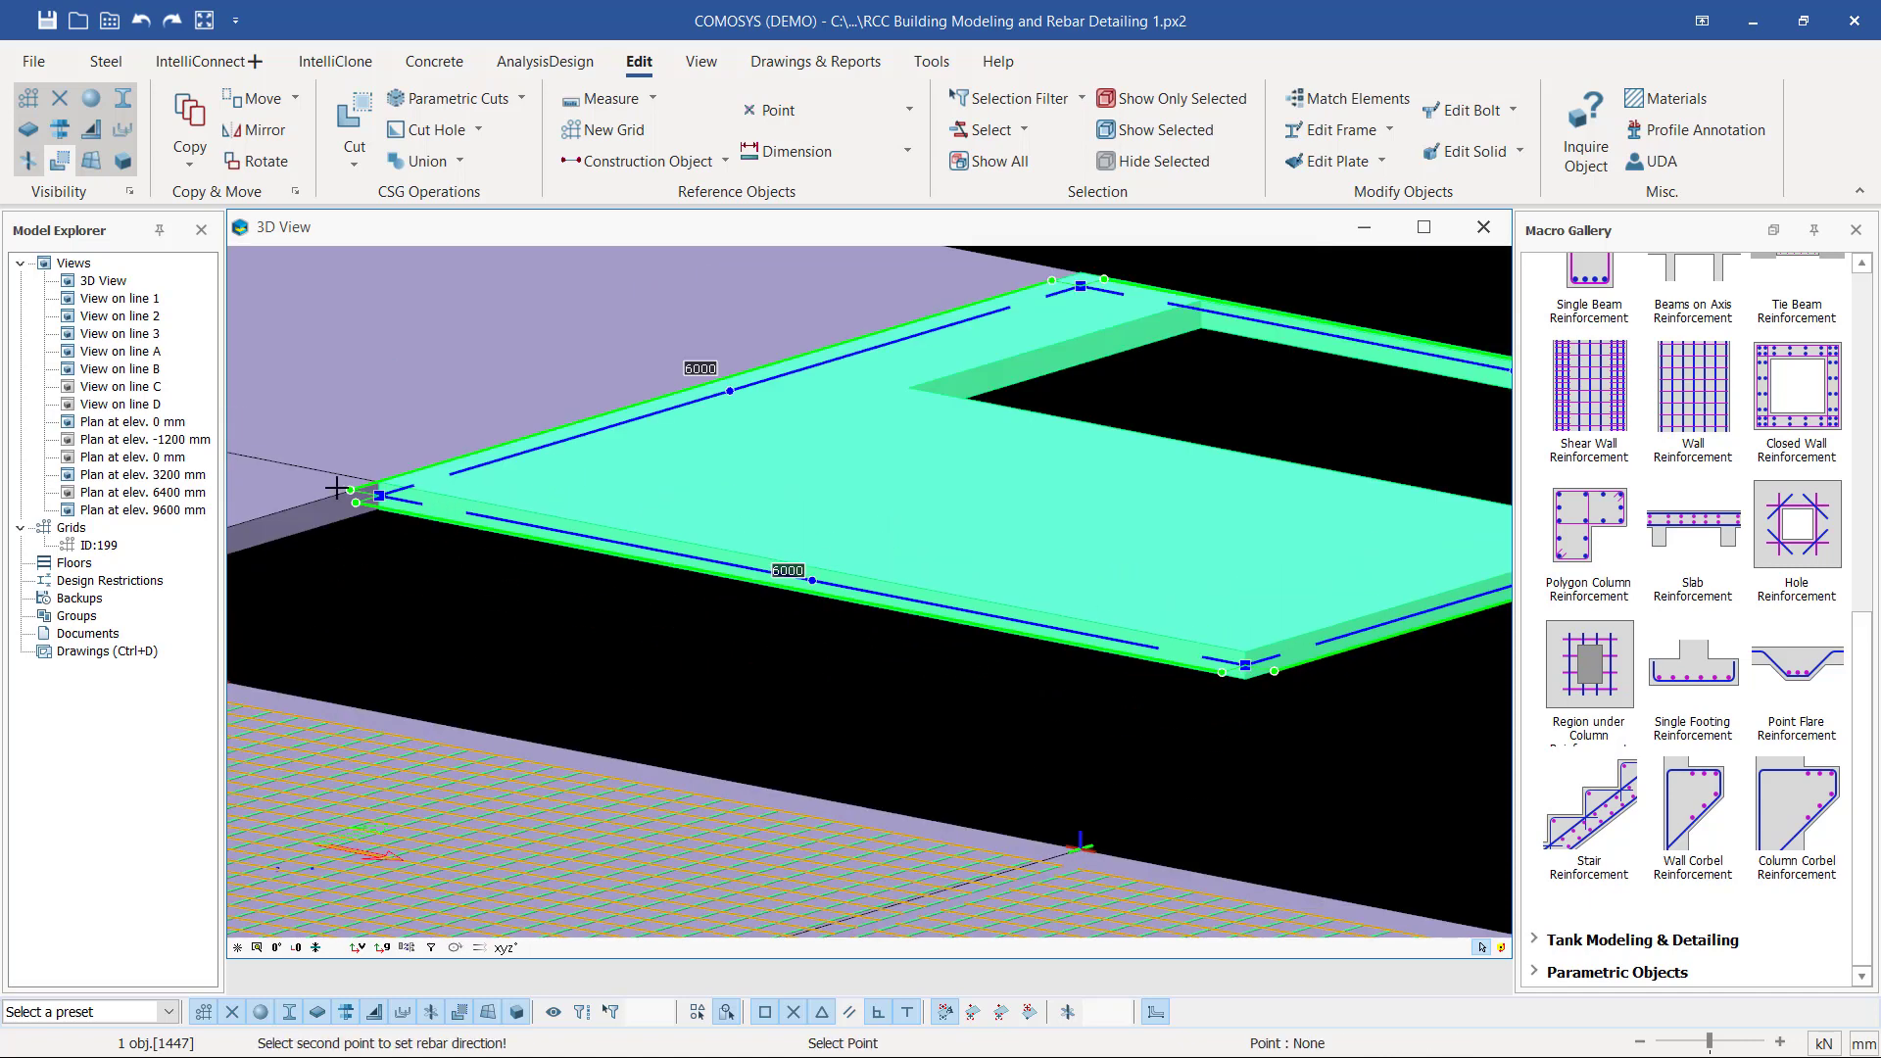
scroll(336, 478, "up", 5)
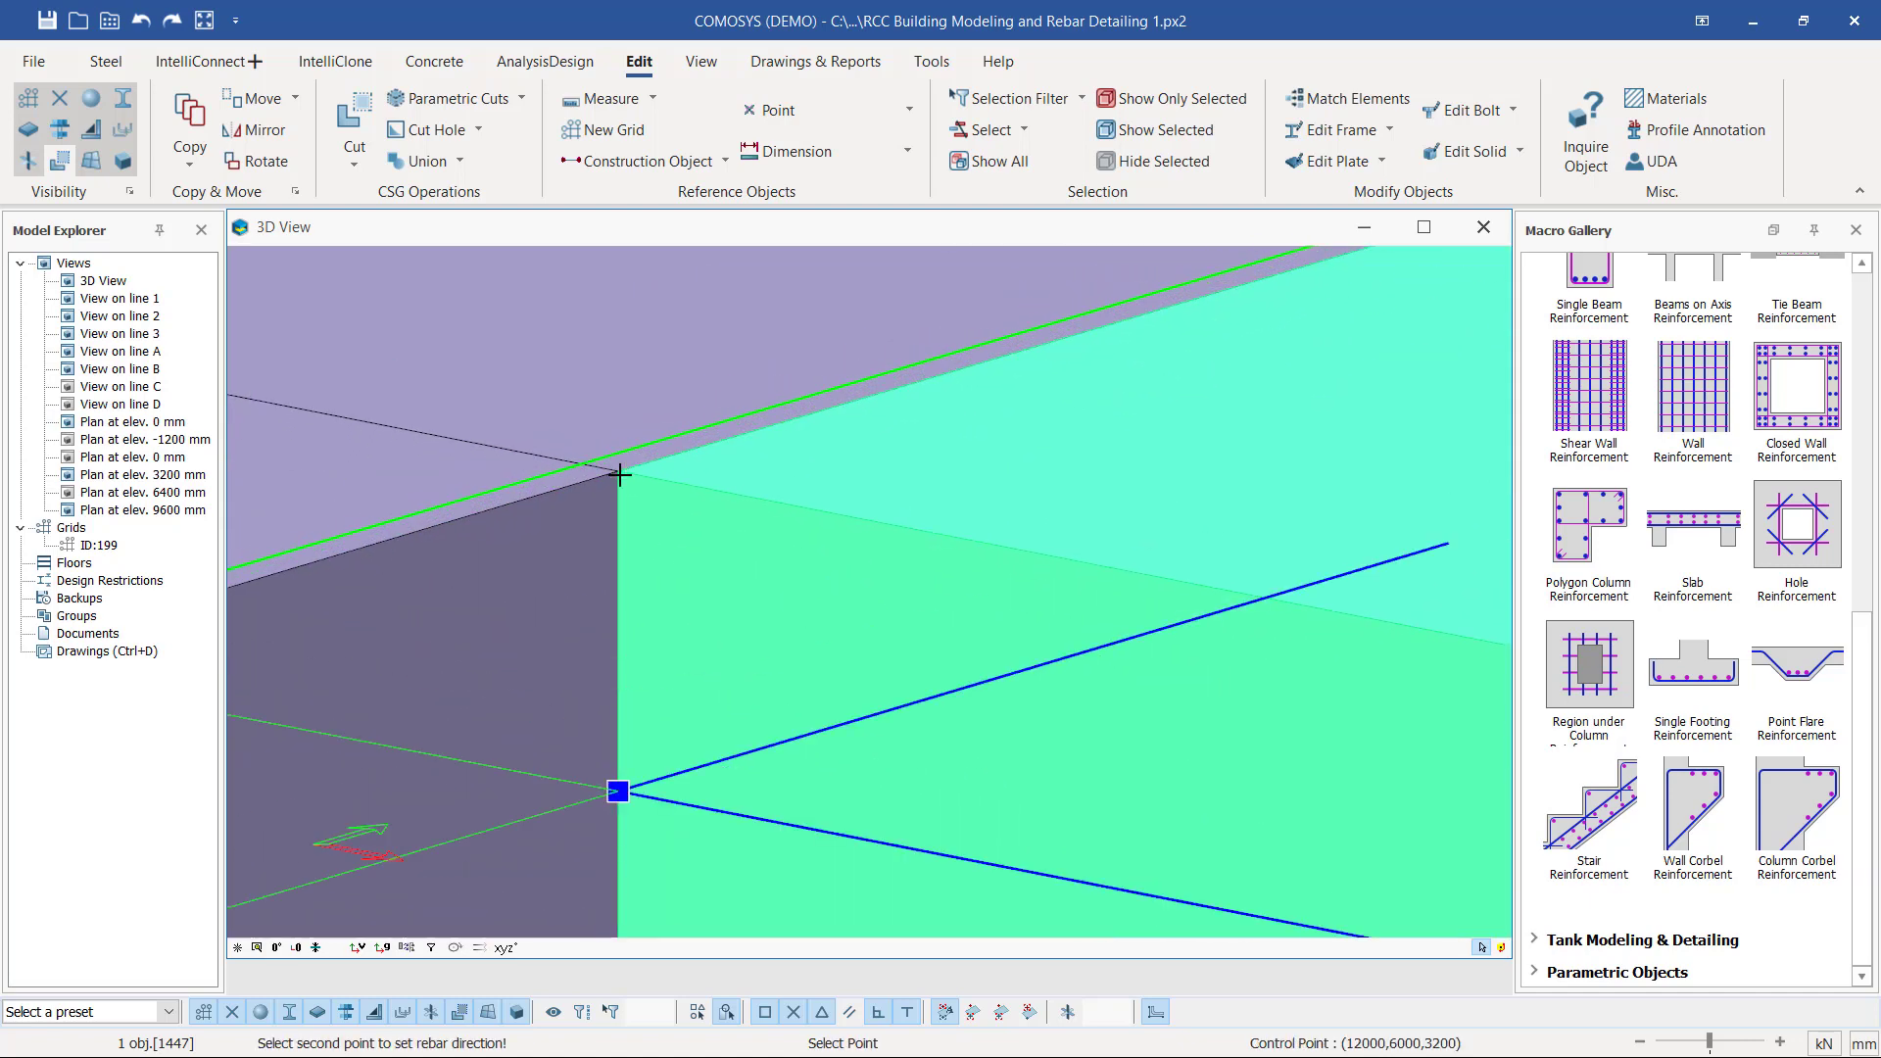
left_click(619, 475)
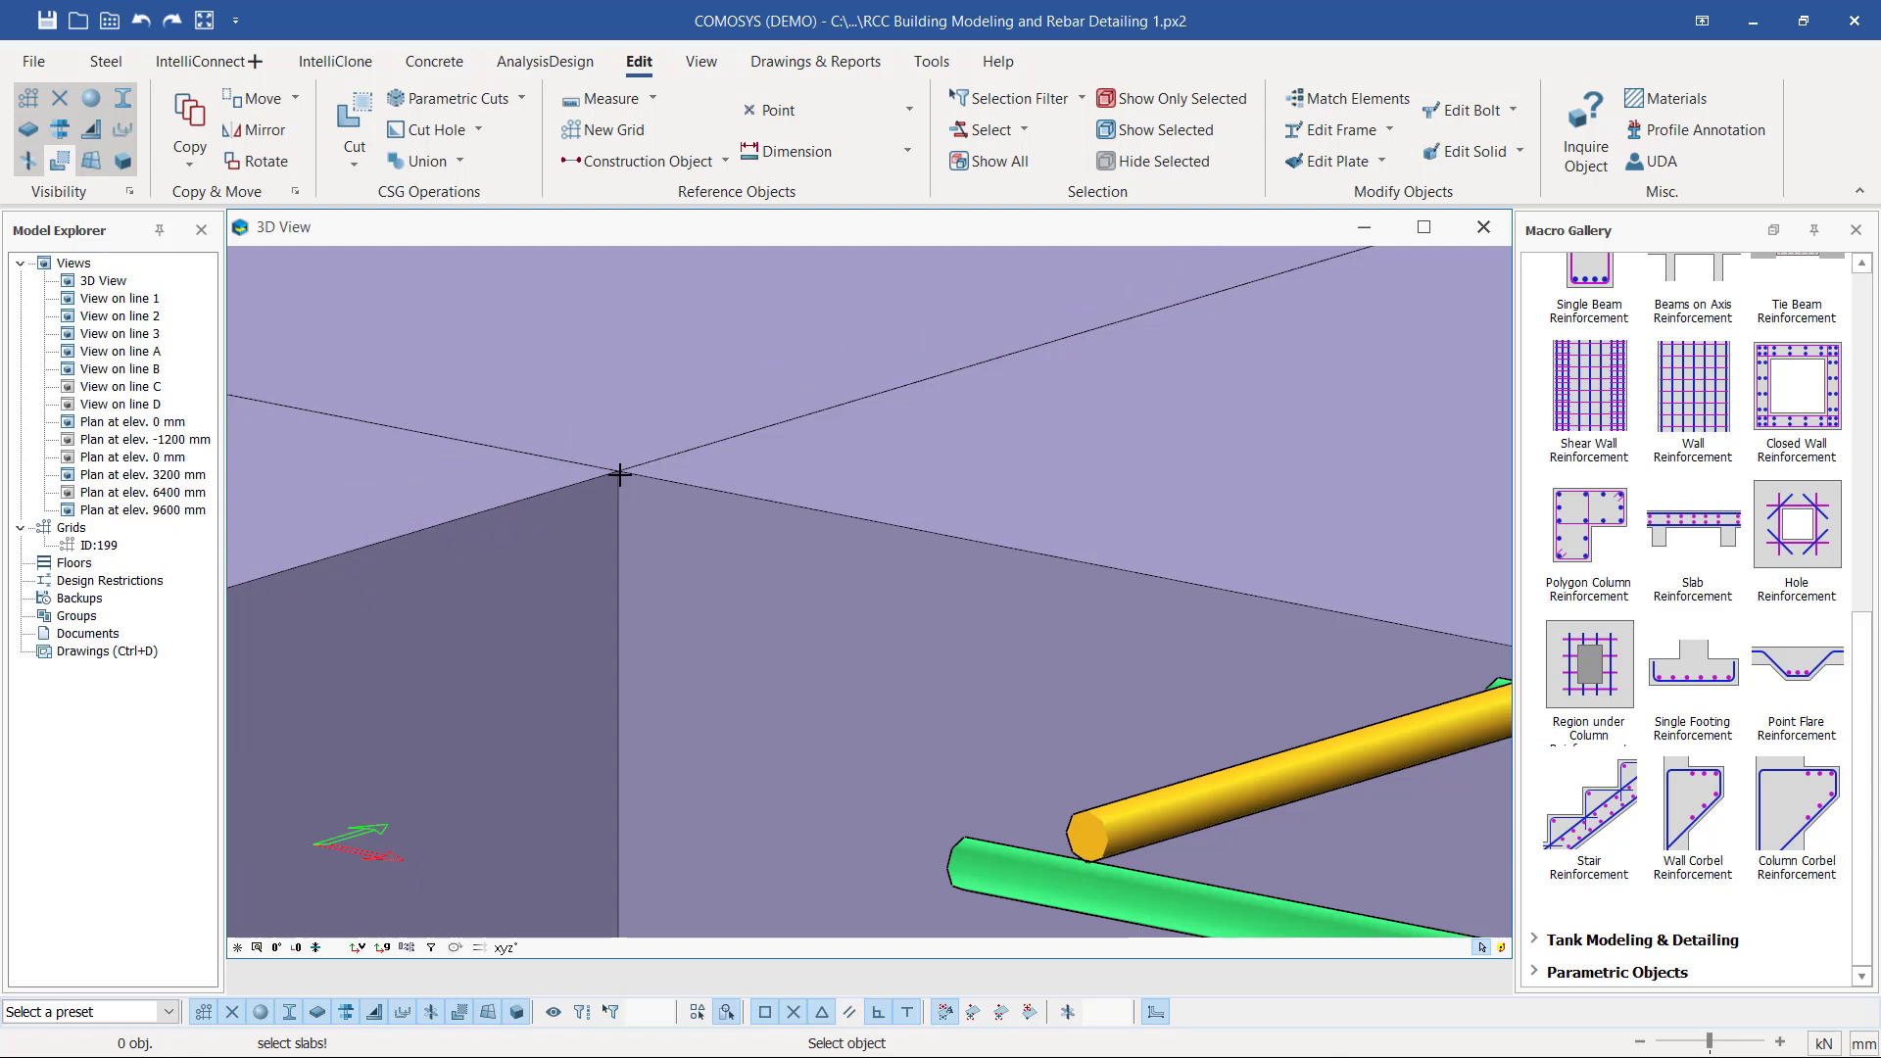
- Reinforce the 3200 mm floor's panel beside the reinforced end panel, setting the rebar direction from corner (12000,6000,3200) to (6000,6000,3200)
scroll(805, 559, "down", 5)
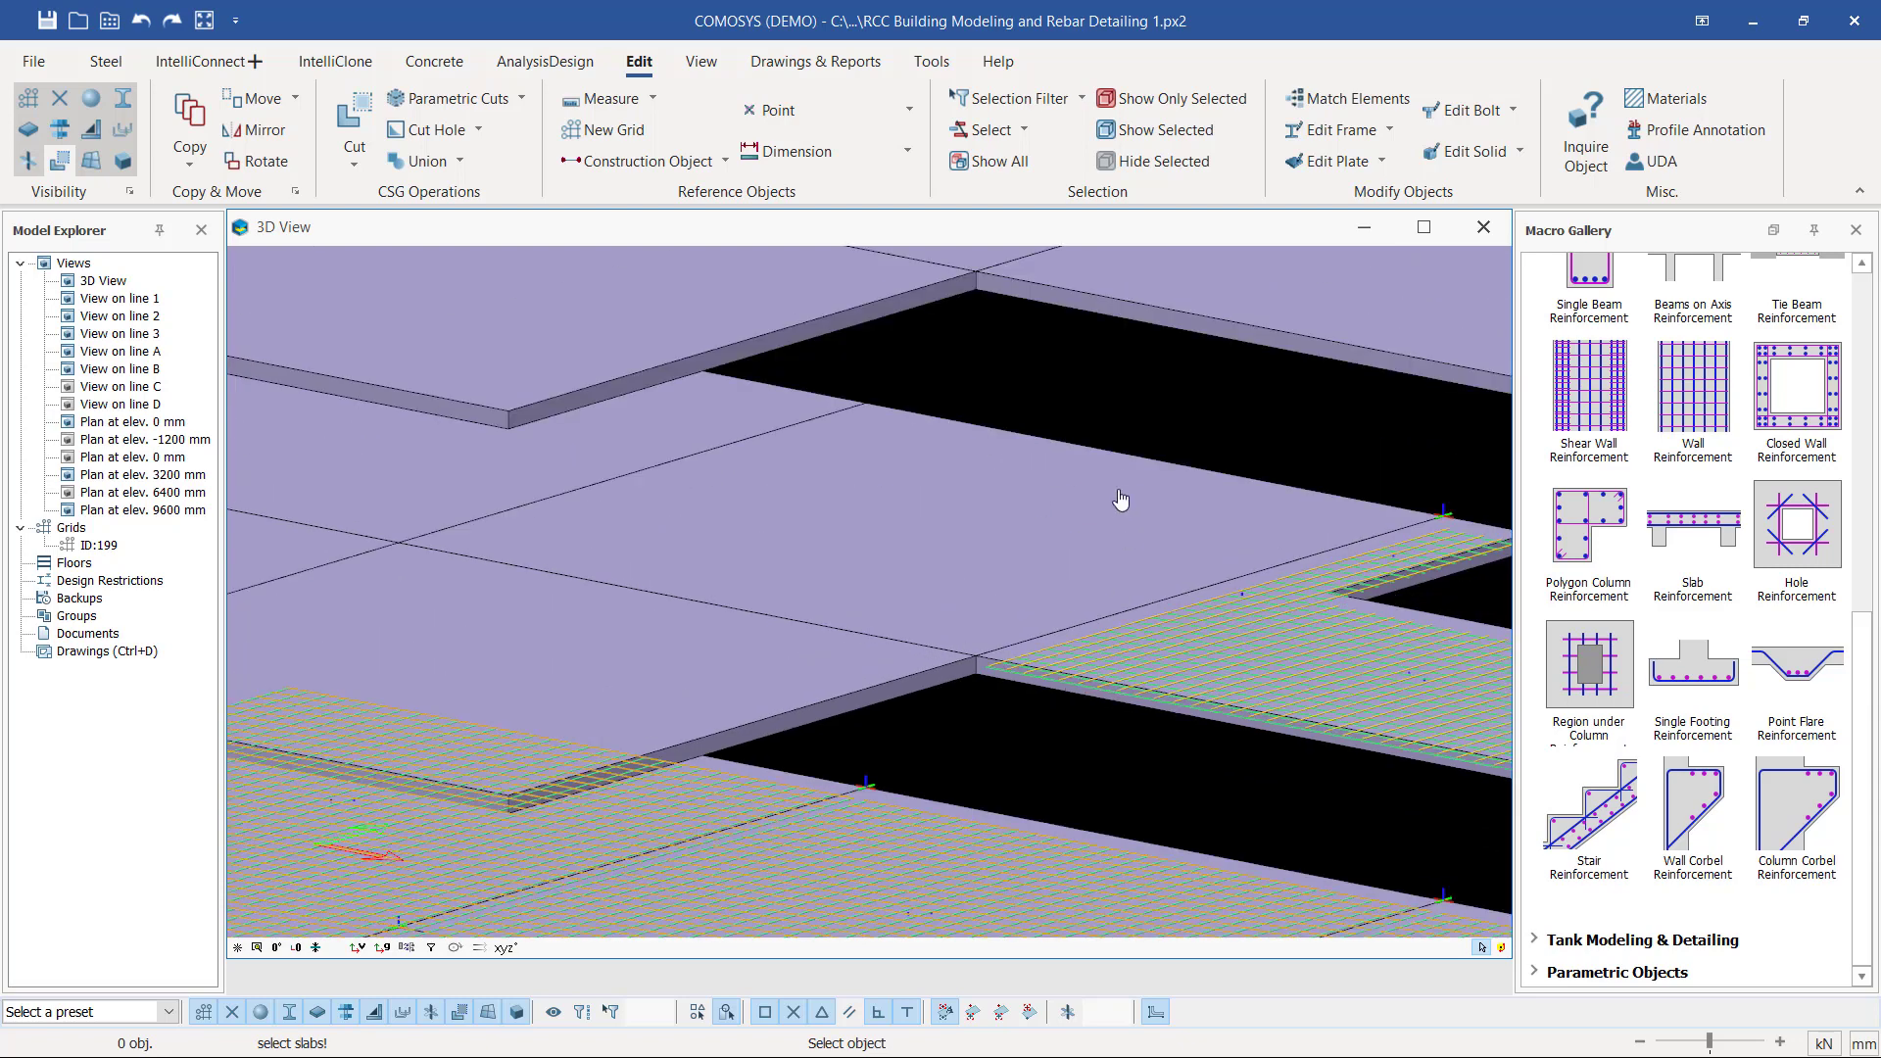
left_click(1126, 480)
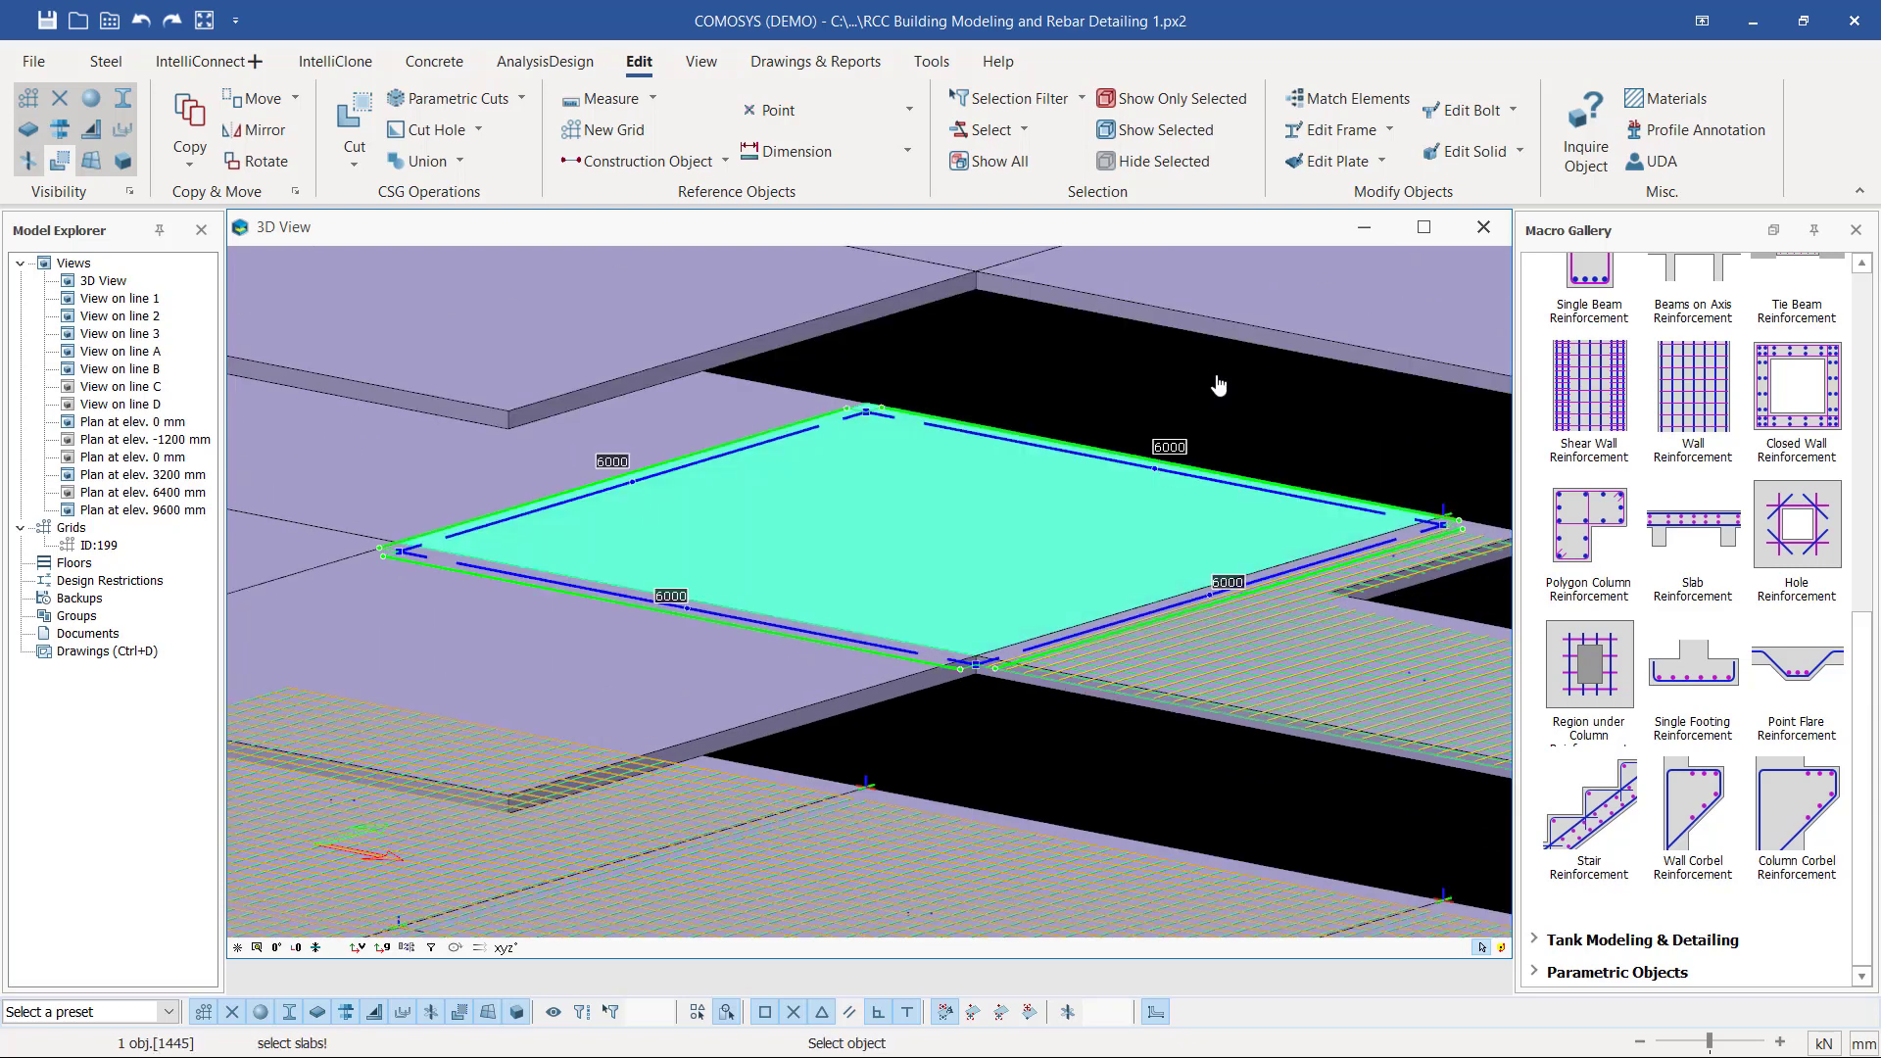
middle_click(957, 648)
scroll(958, 652, "up", 10)
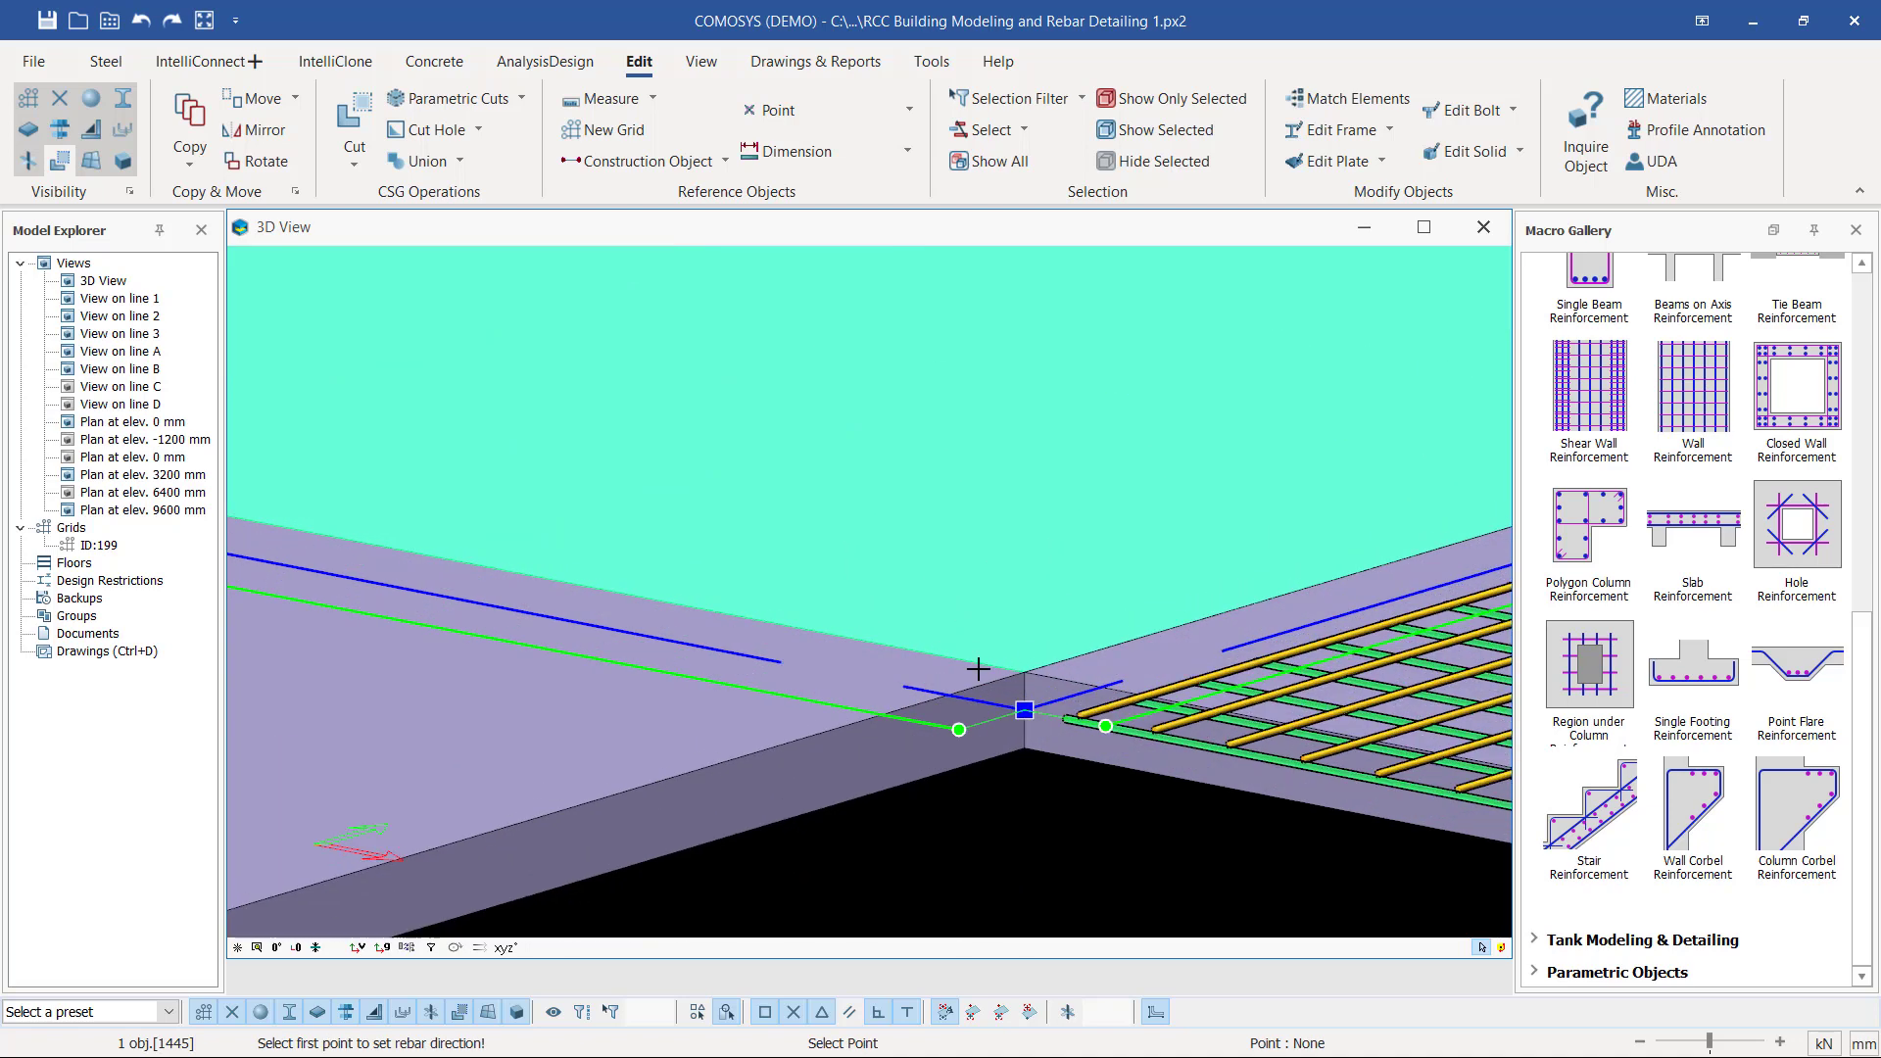
scroll(1216, 666, "up", 2)
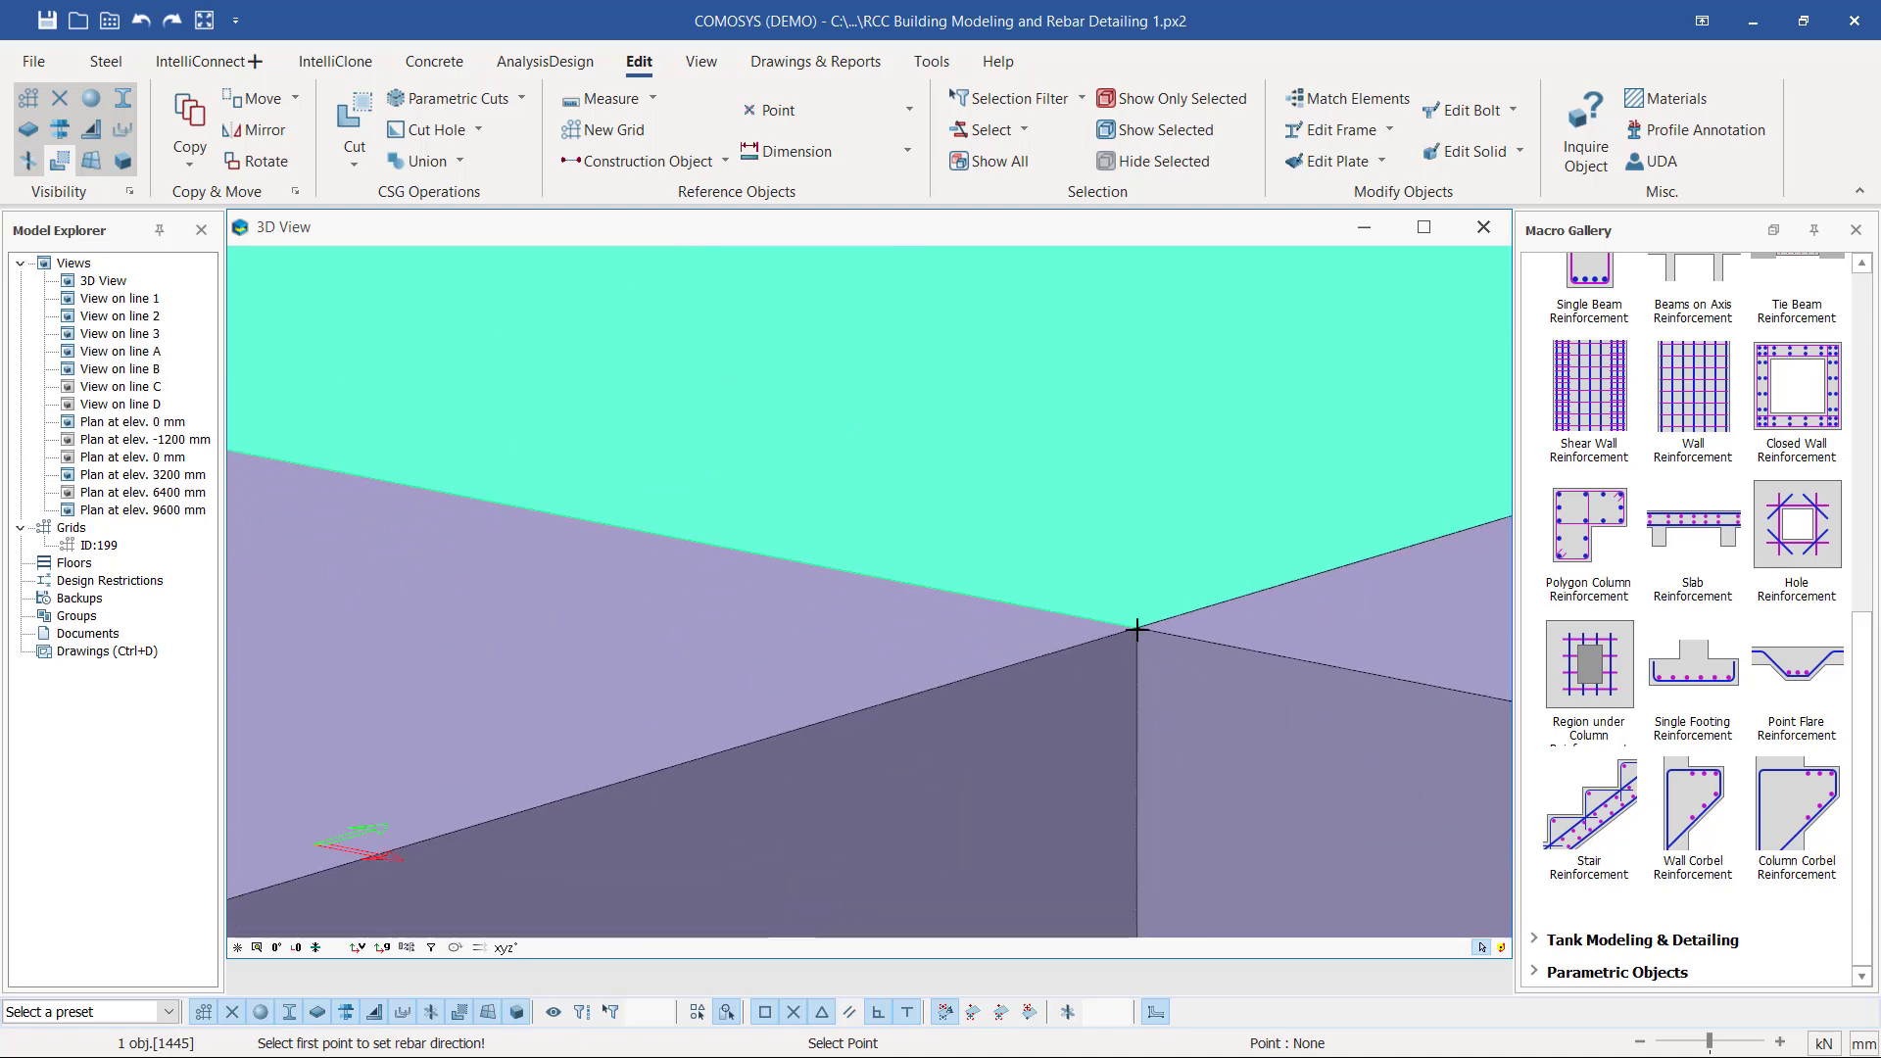
left_click(1136, 629)
scroll(1240, 732, "down", 6)
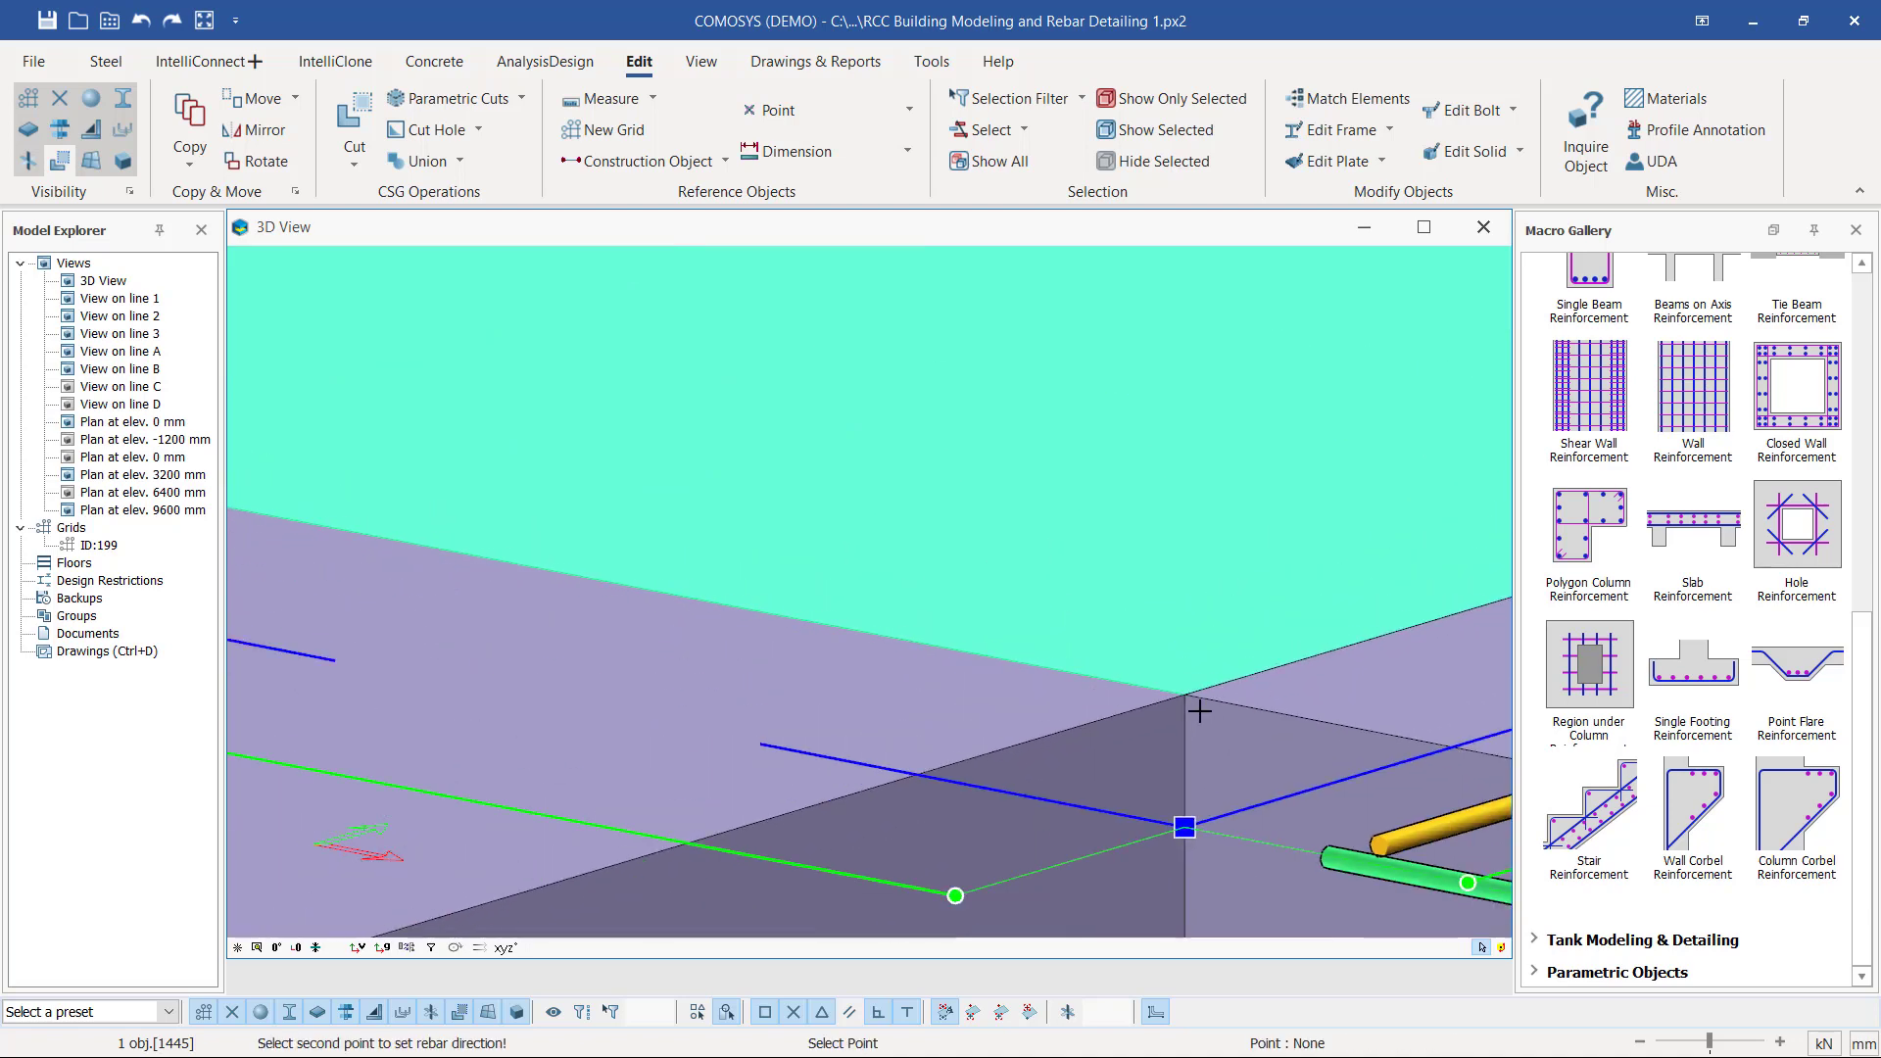
scroll(1199, 712, "down", 12)
scroll(776, 567, "up", 6)
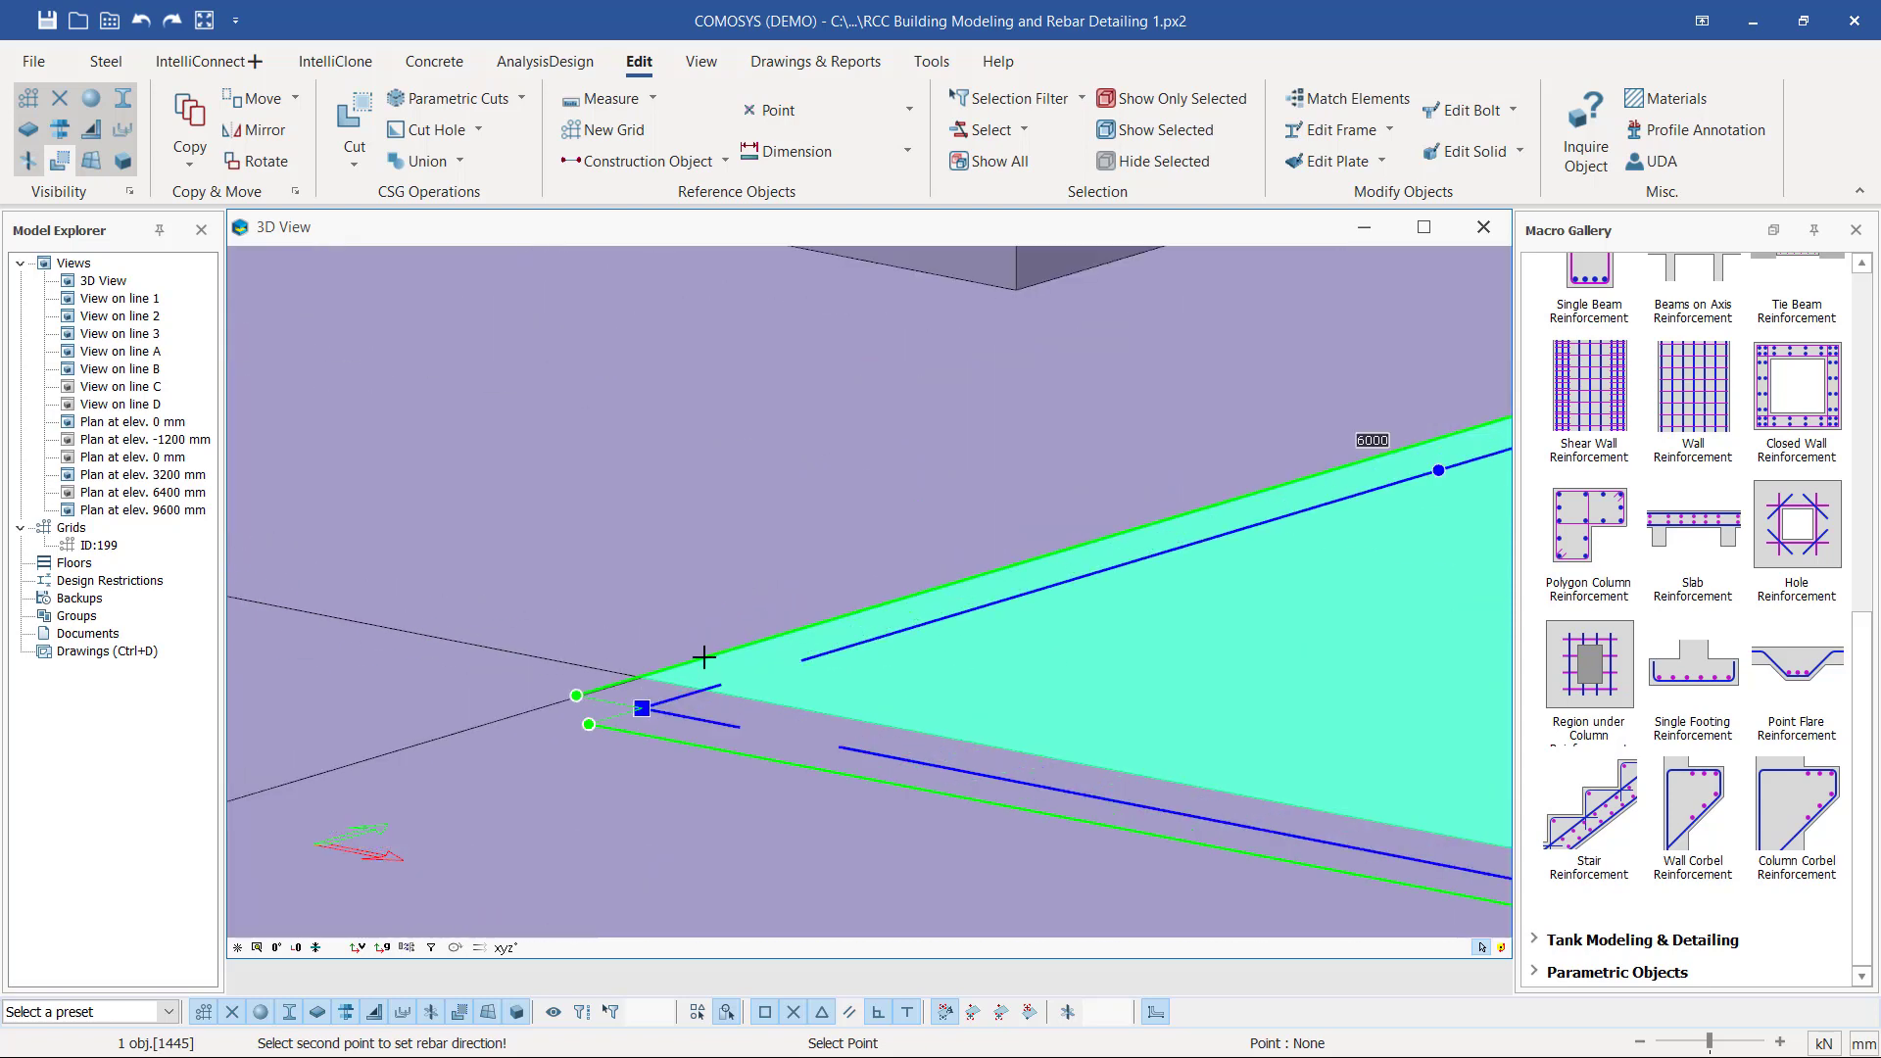
scroll(588, 685, "up", 4)
left_click(546, 699)
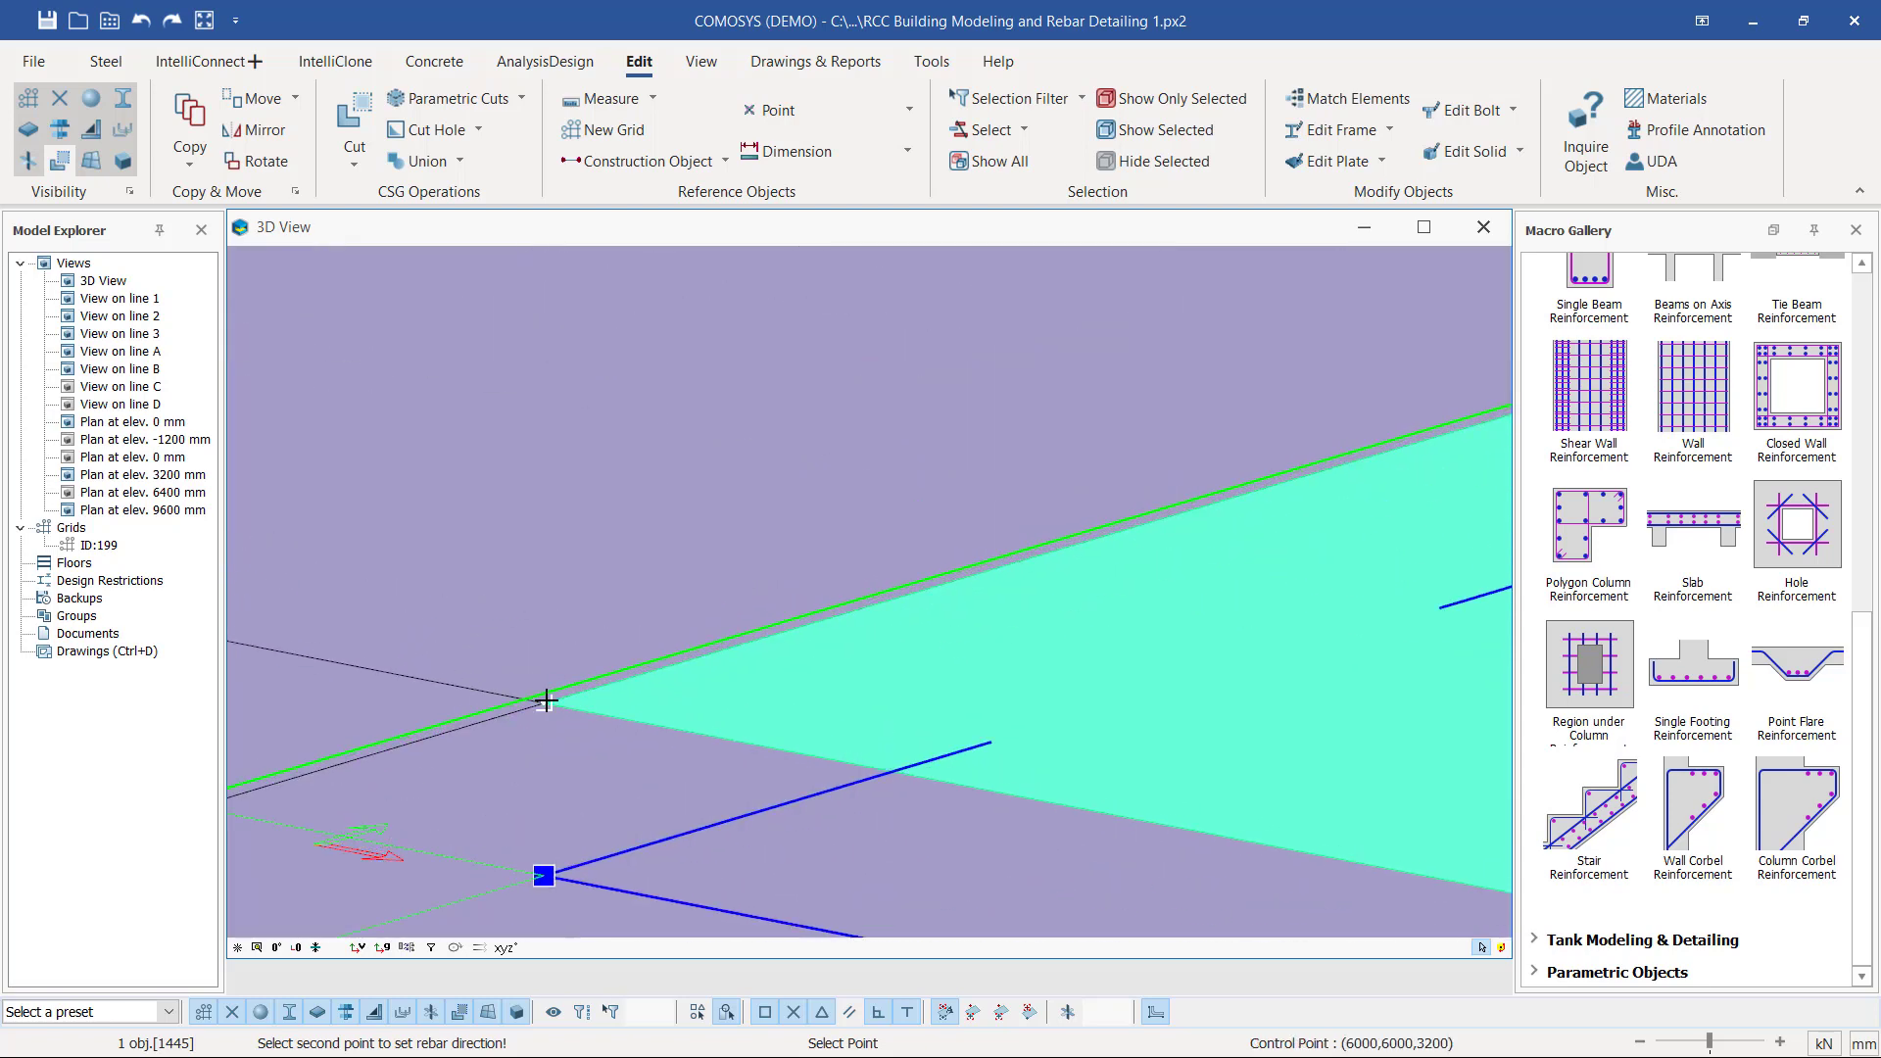
- Reinforce the next 3200 mm floor panel in the same row, setting the rebar direction from corner (6000,6000,3200) to (0,6000,3200)
scroll(936, 672, "down", 10)
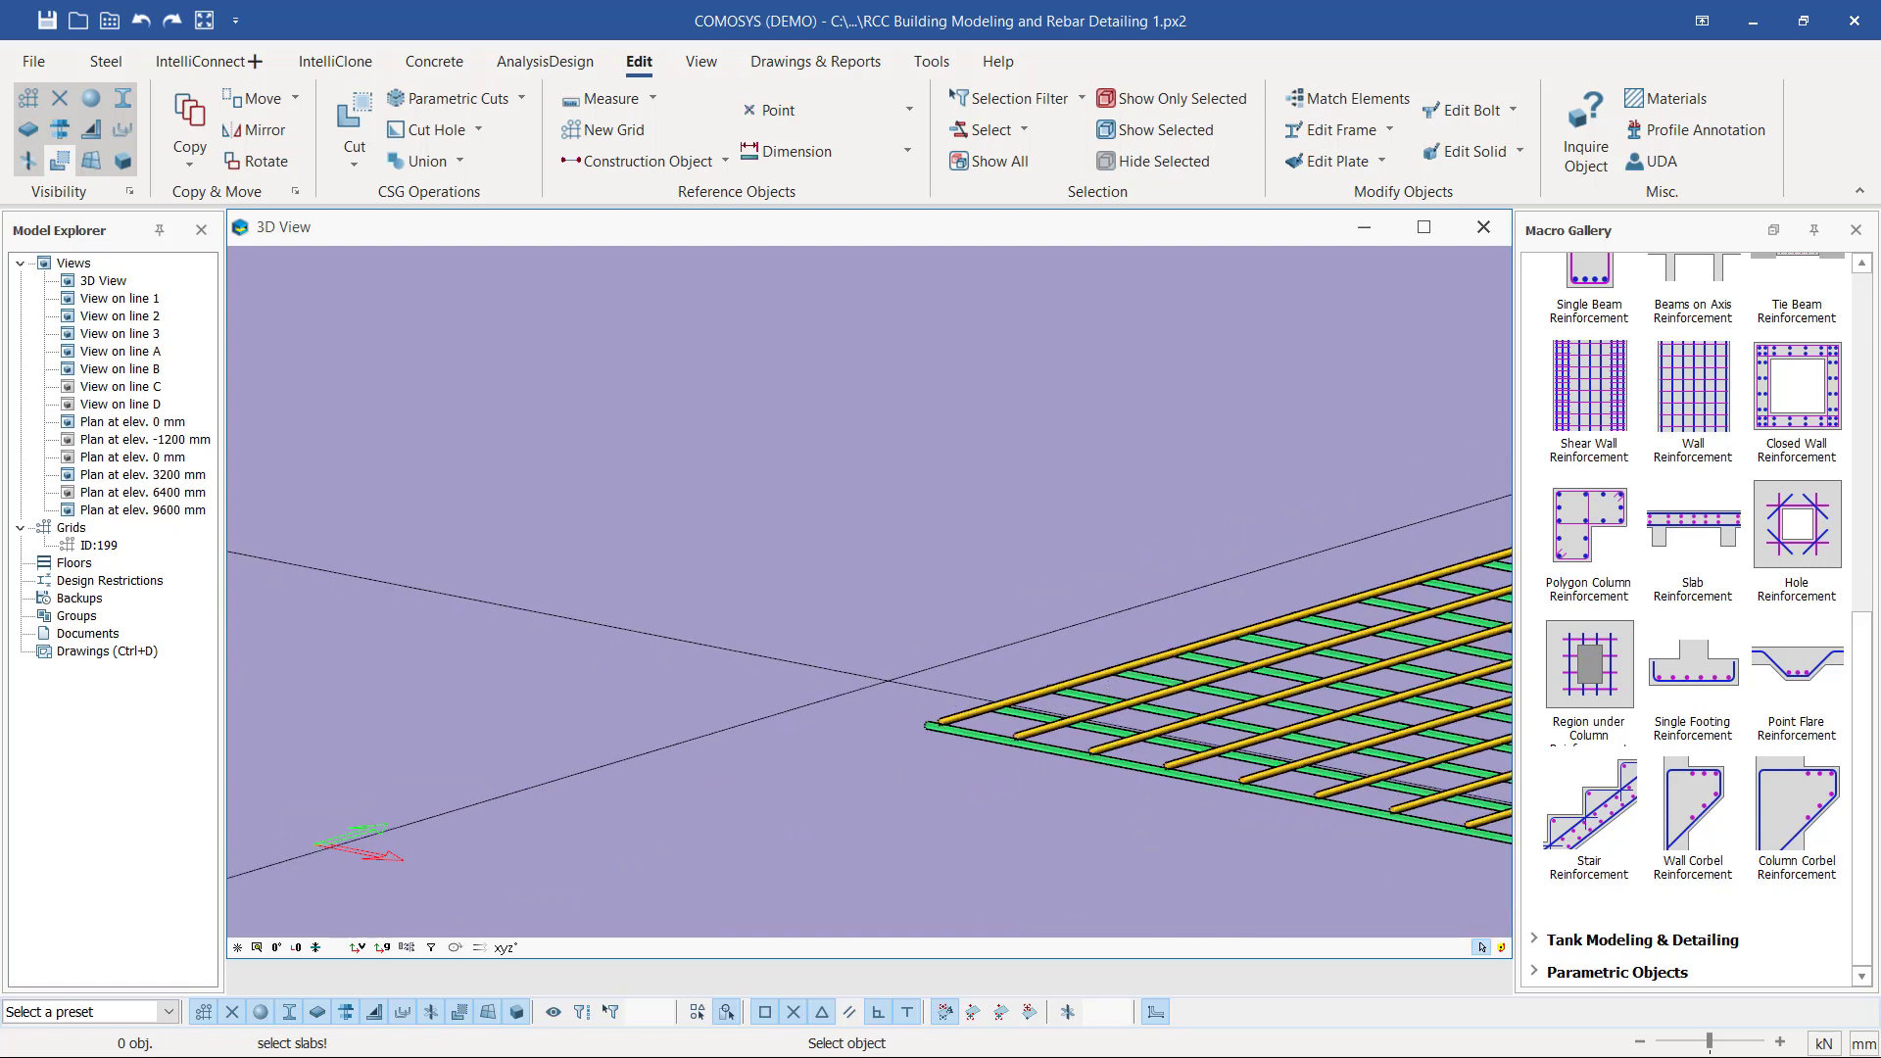
left_click(1066, 616)
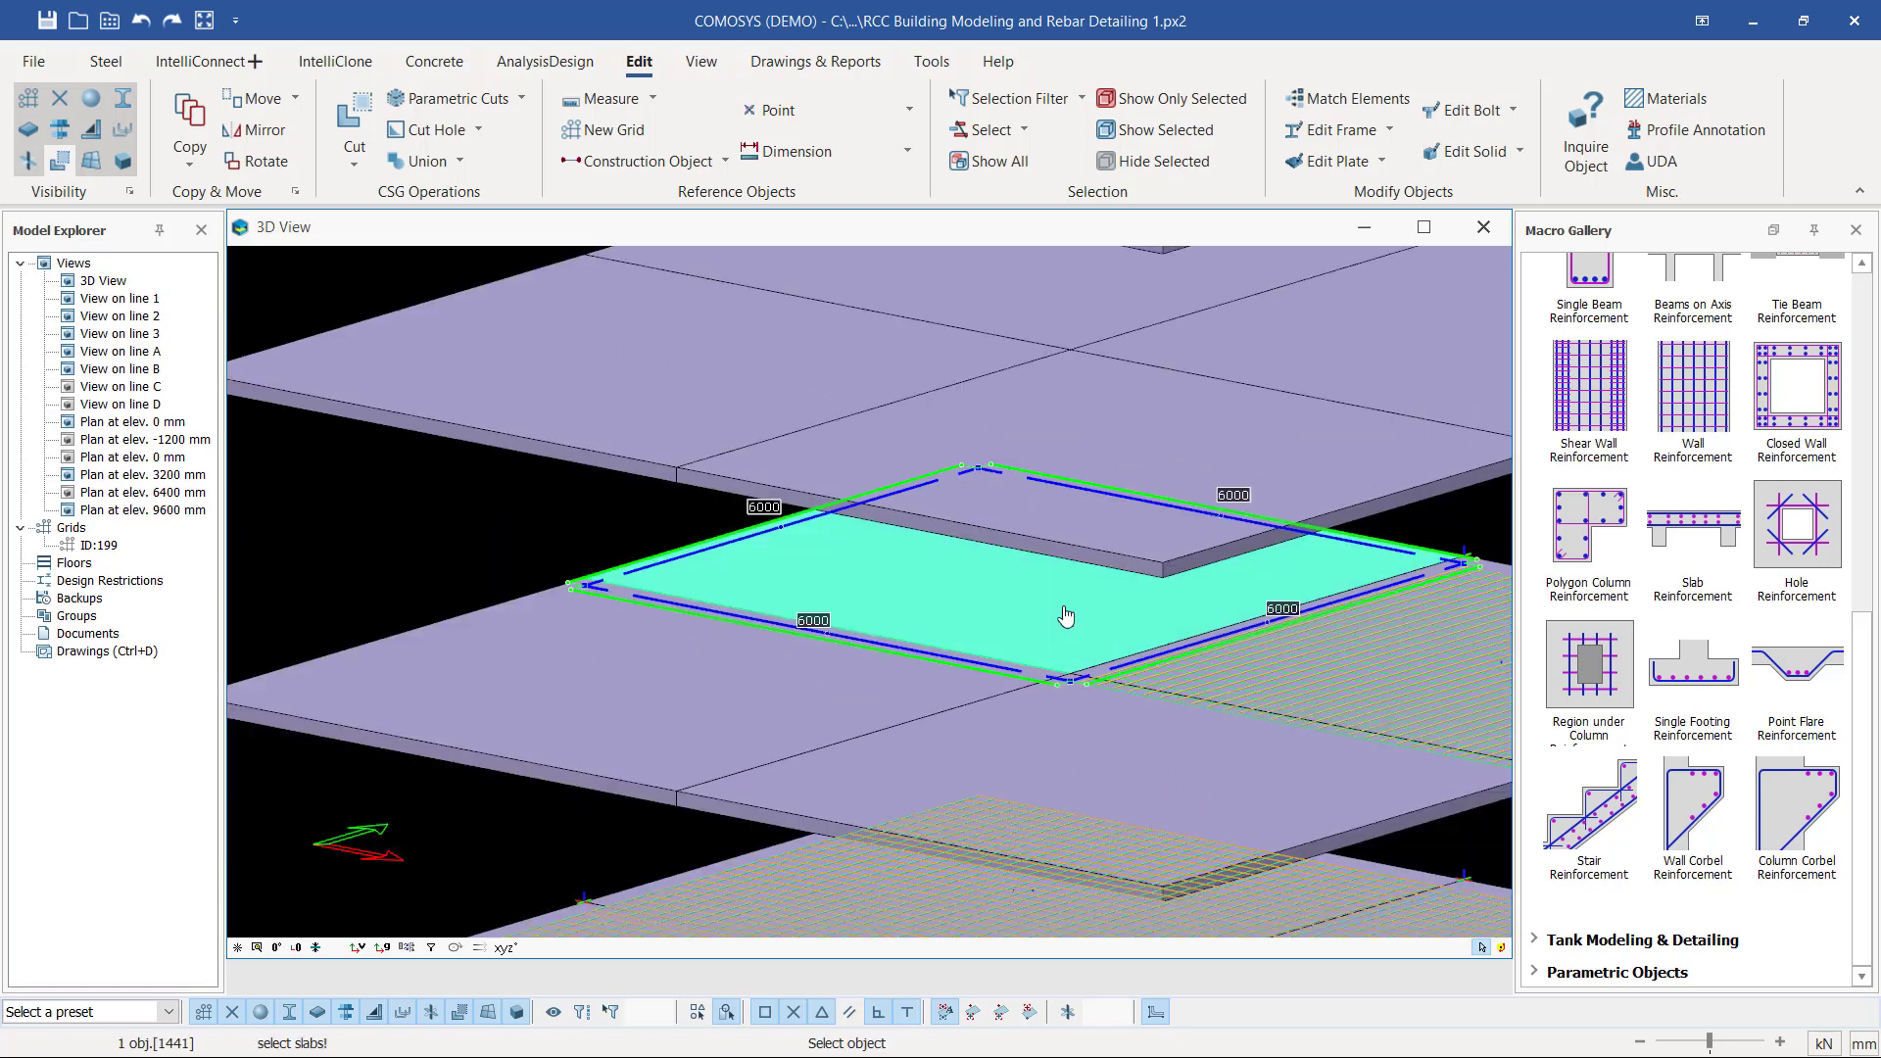
scroll(1071, 691, "up", 6)
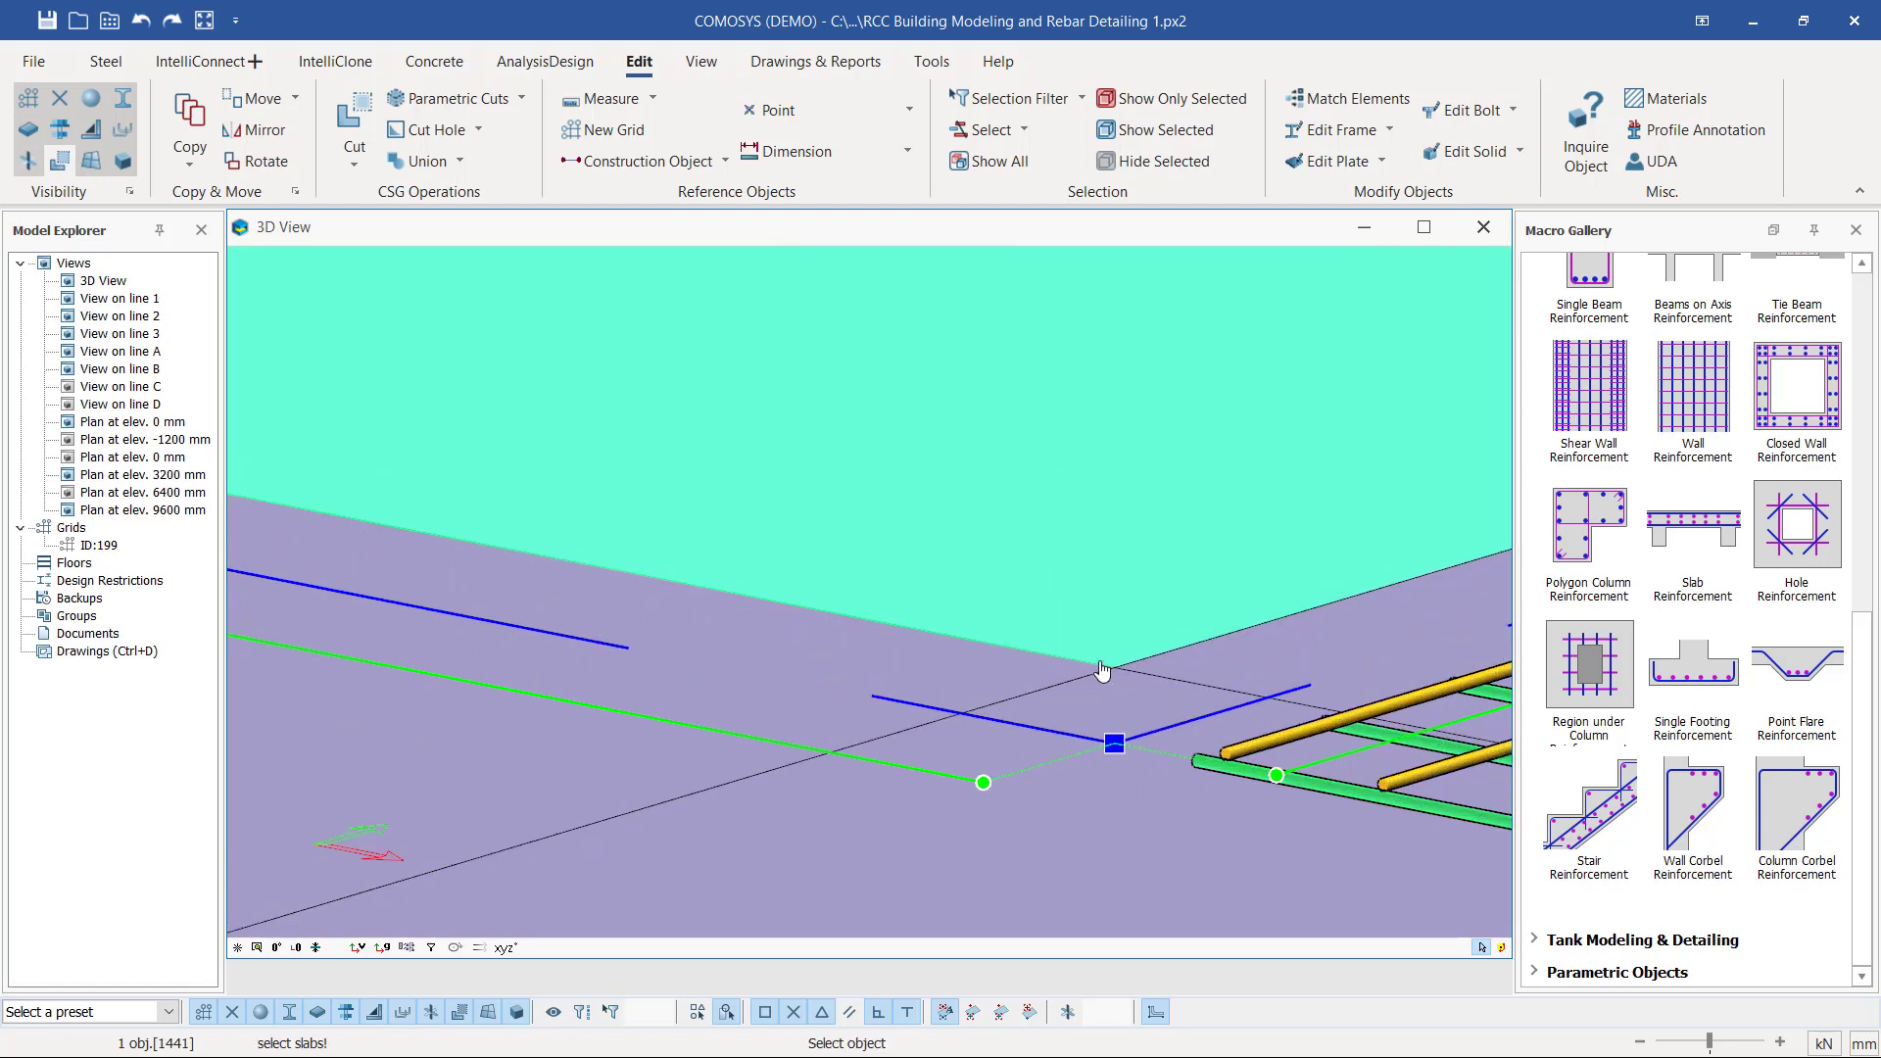
key("Return")
scroll(1134, 654, "up", 2)
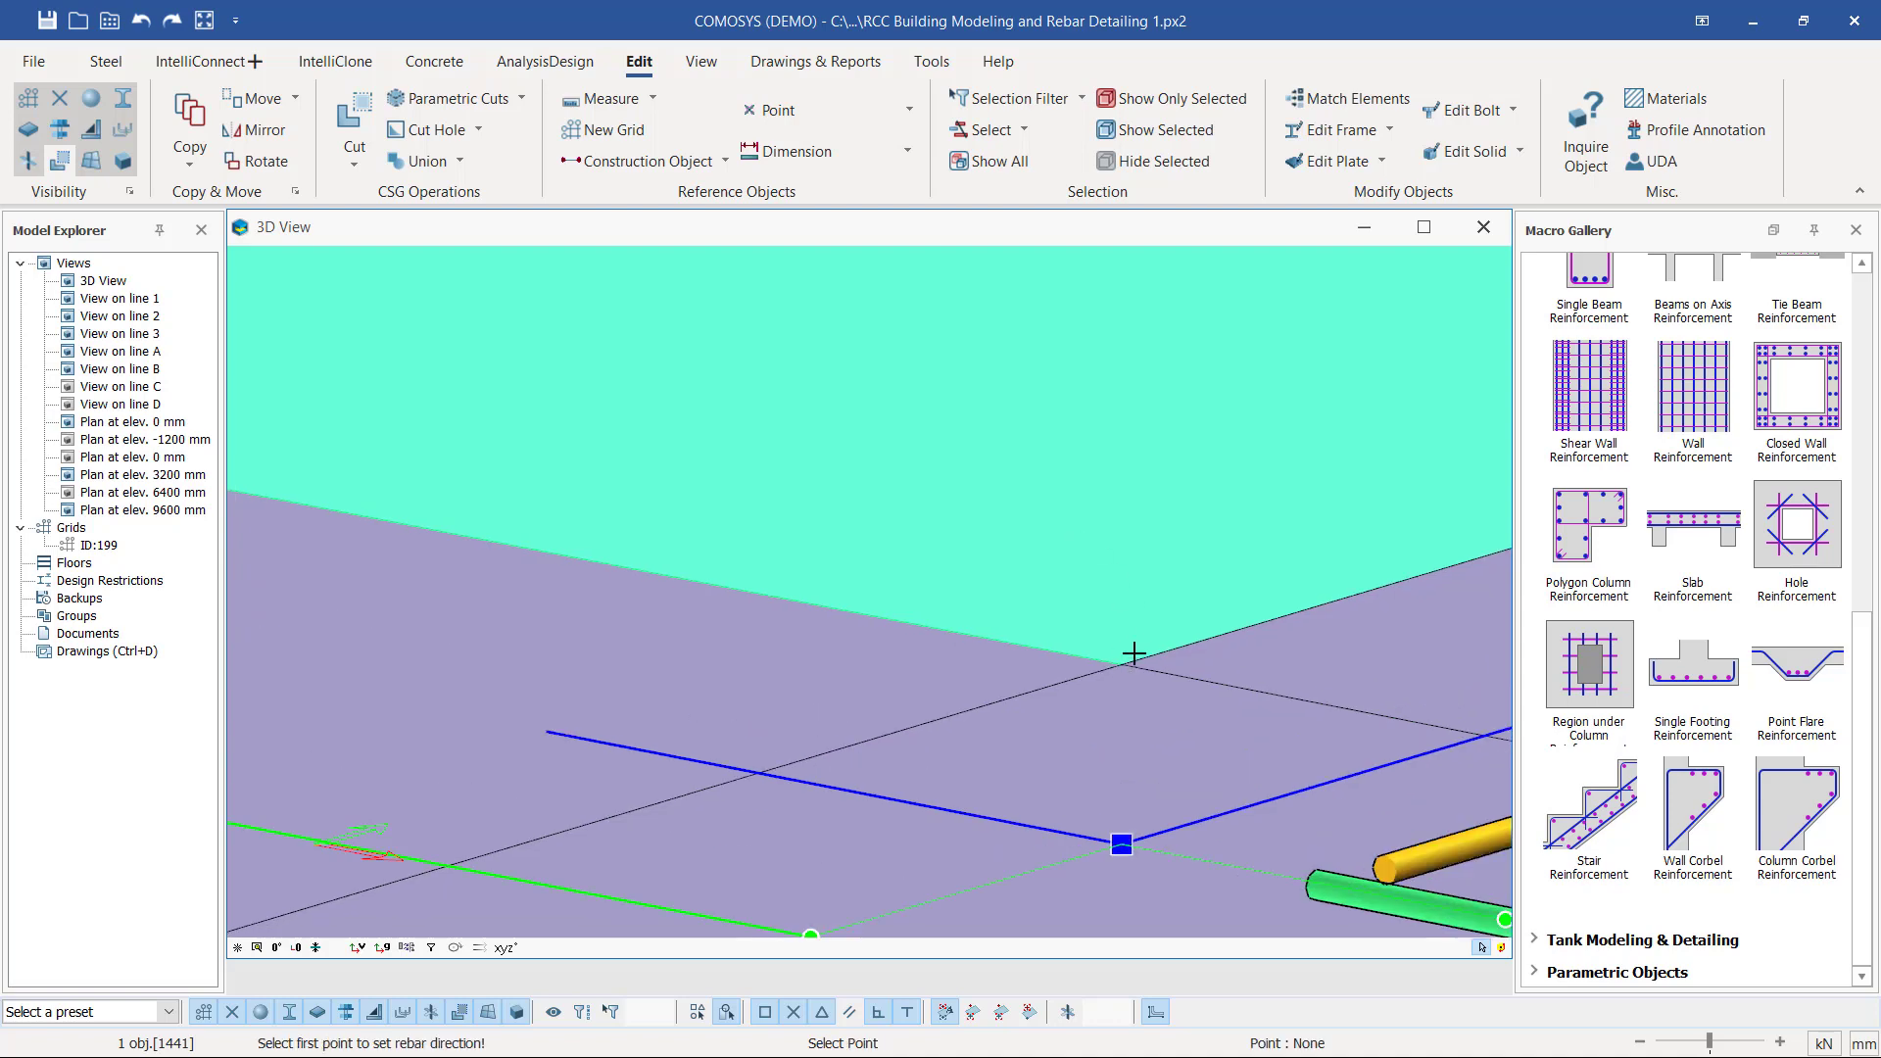
left_click(1267, 699)
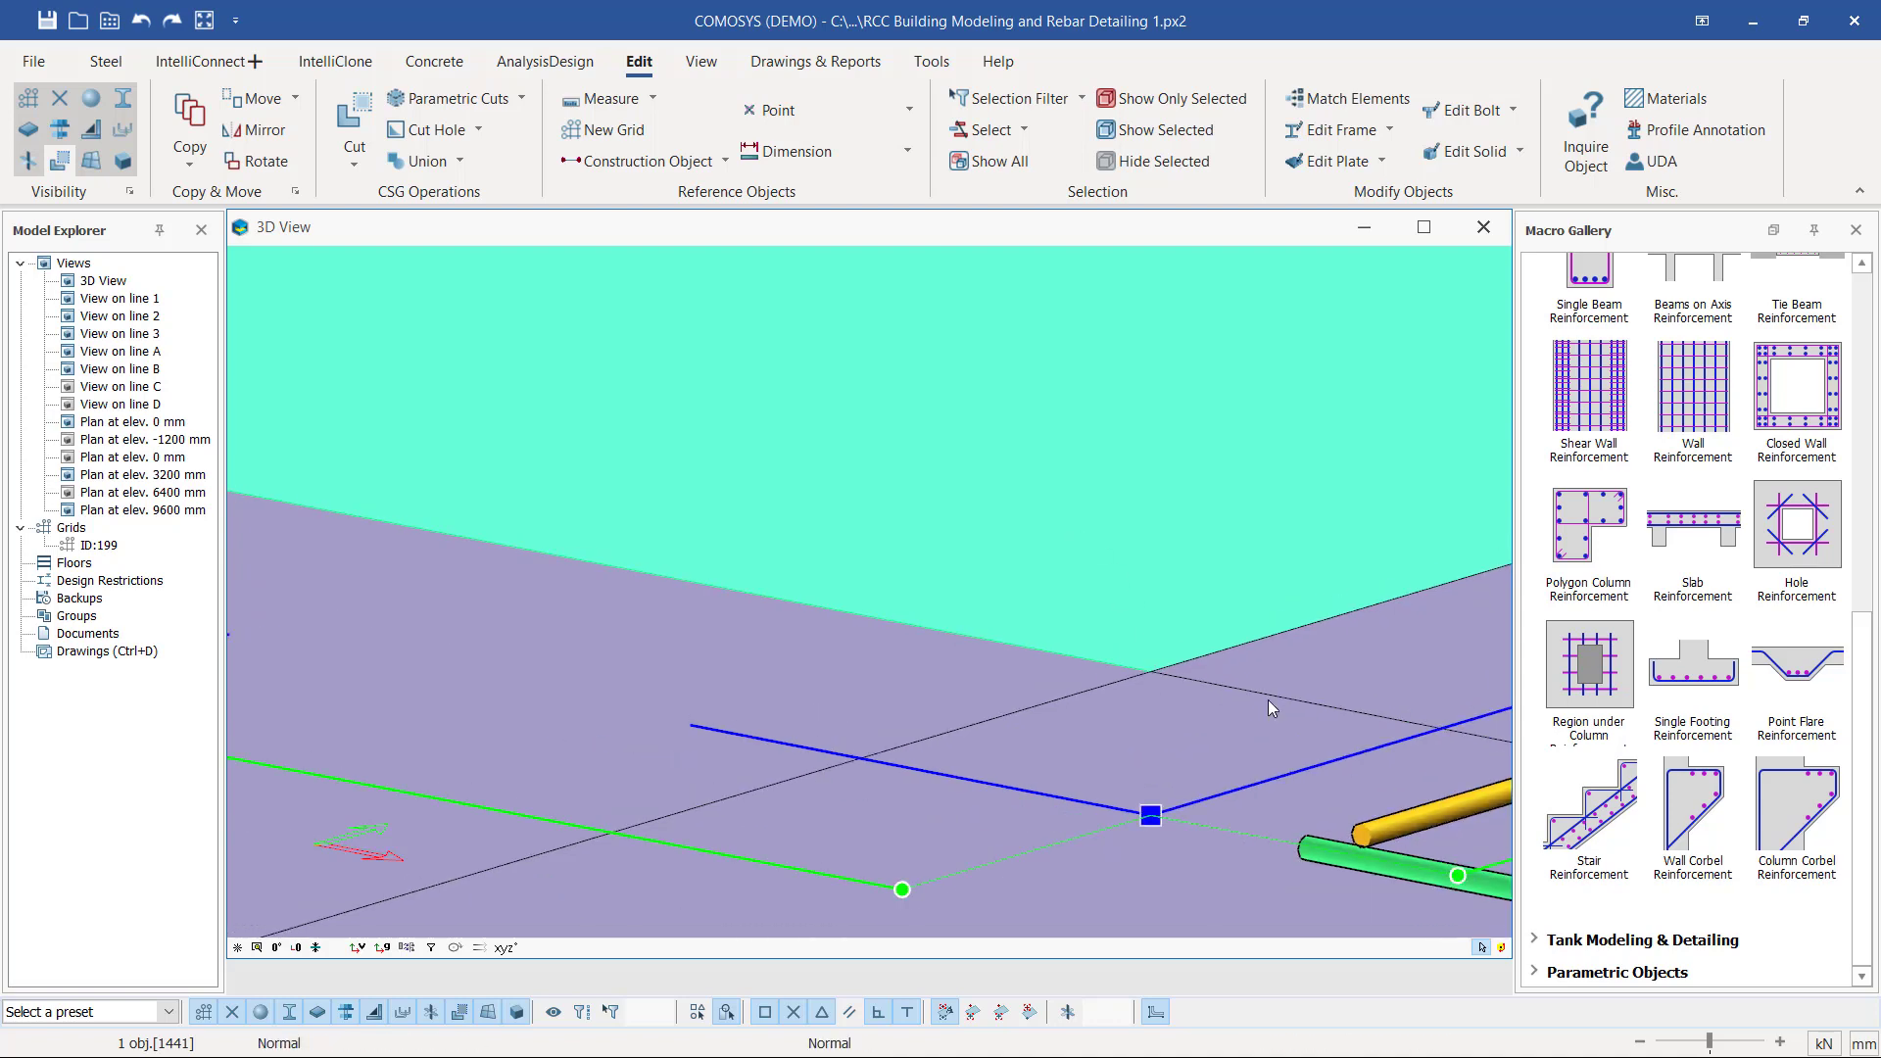
scroll(1263, 702, "down", 5)
scroll(422, 489, "up", 5)
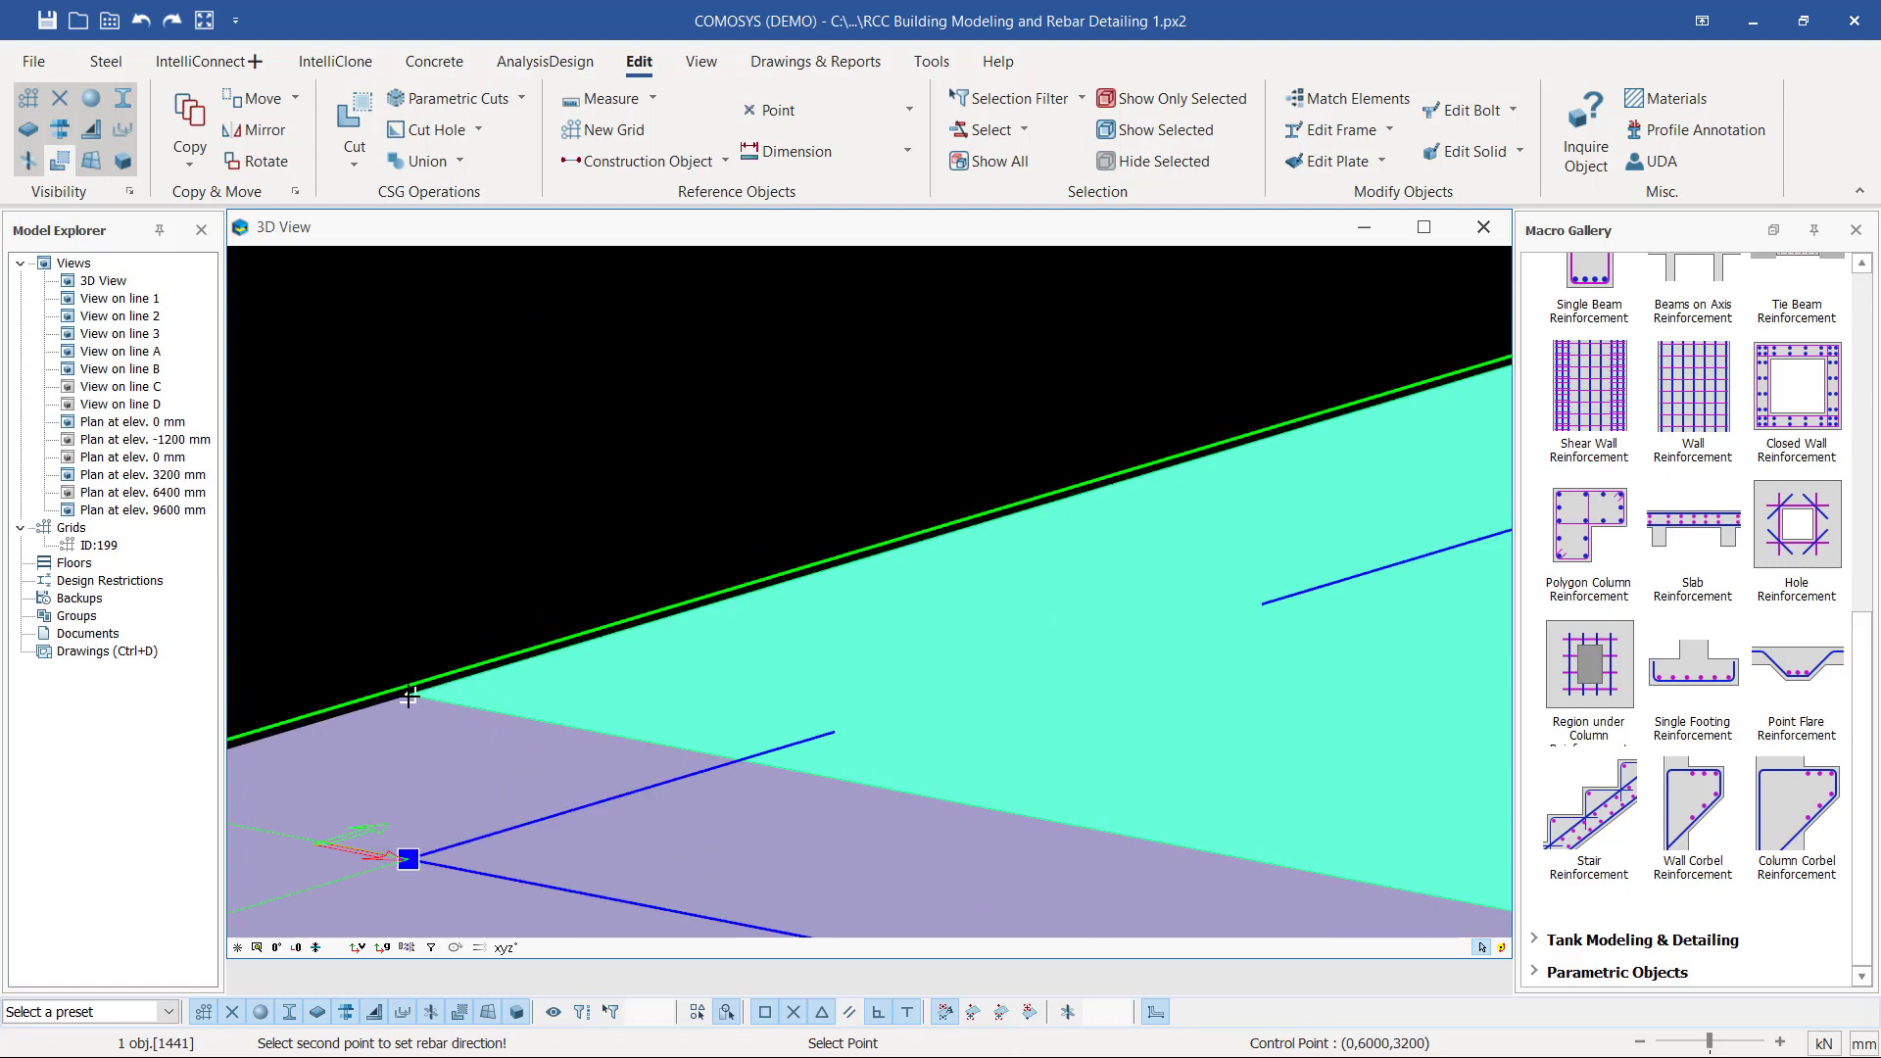
left_click(407, 859)
- Reinforce the front-row 3200 mm floor panel, setting the rebar direction from corner (6000,0,3200) along the outer edge to its near outer corner
scroll(950, 585, "down", 5)
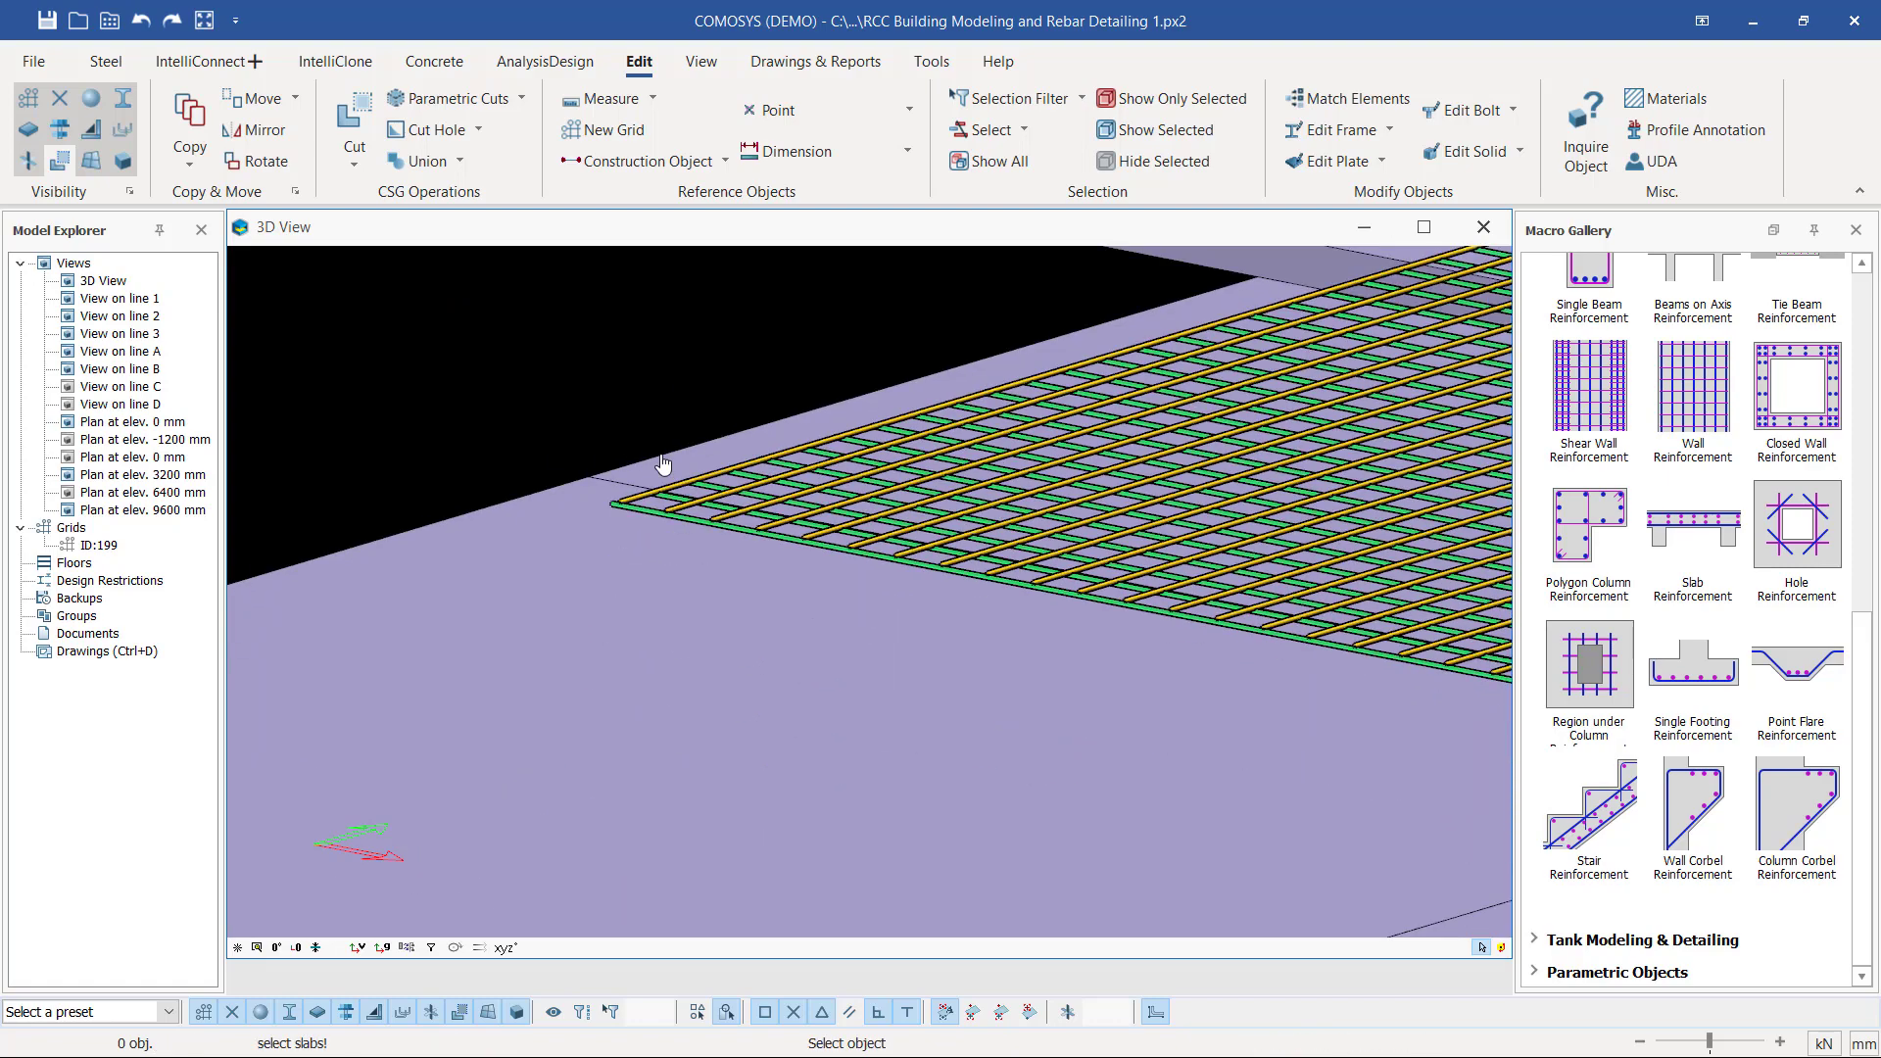
scroll(950, 585, "up", 3)
left_click(1161, 612)
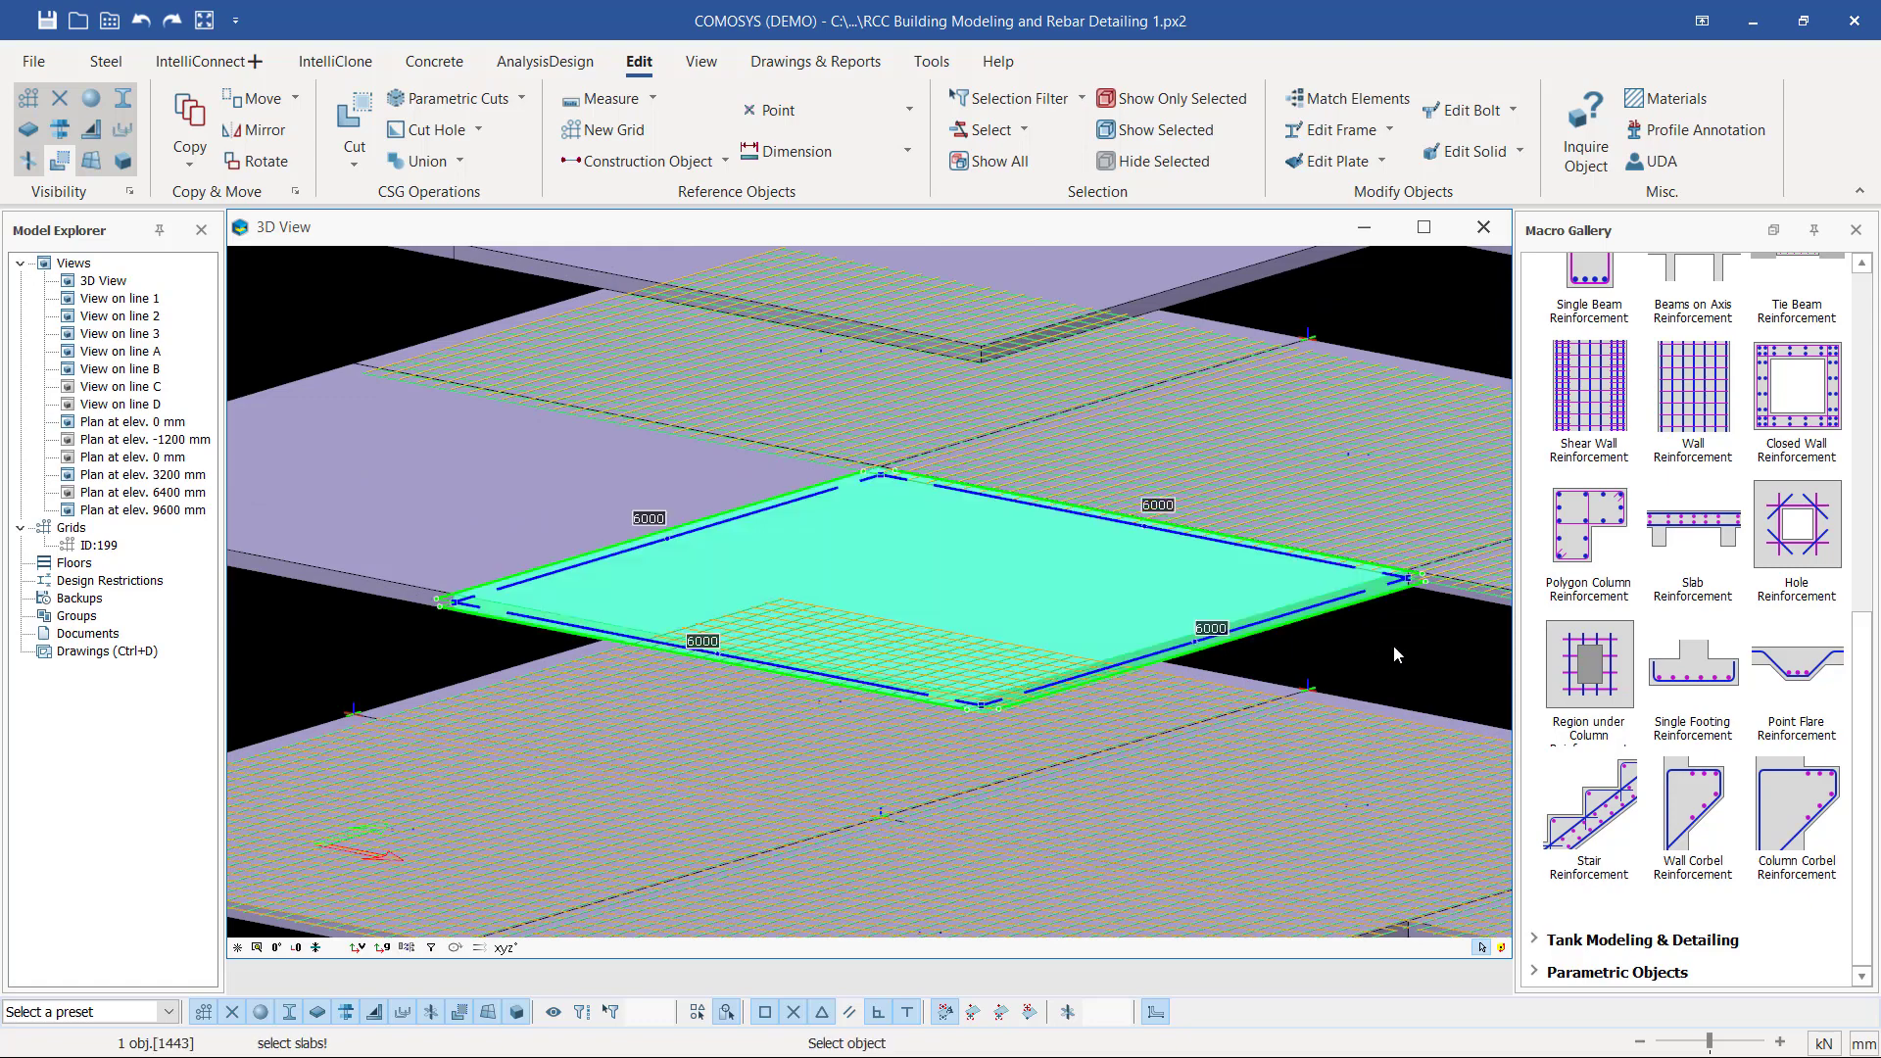
right_click(802, 635)
scroll(989, 701, "up", 10)
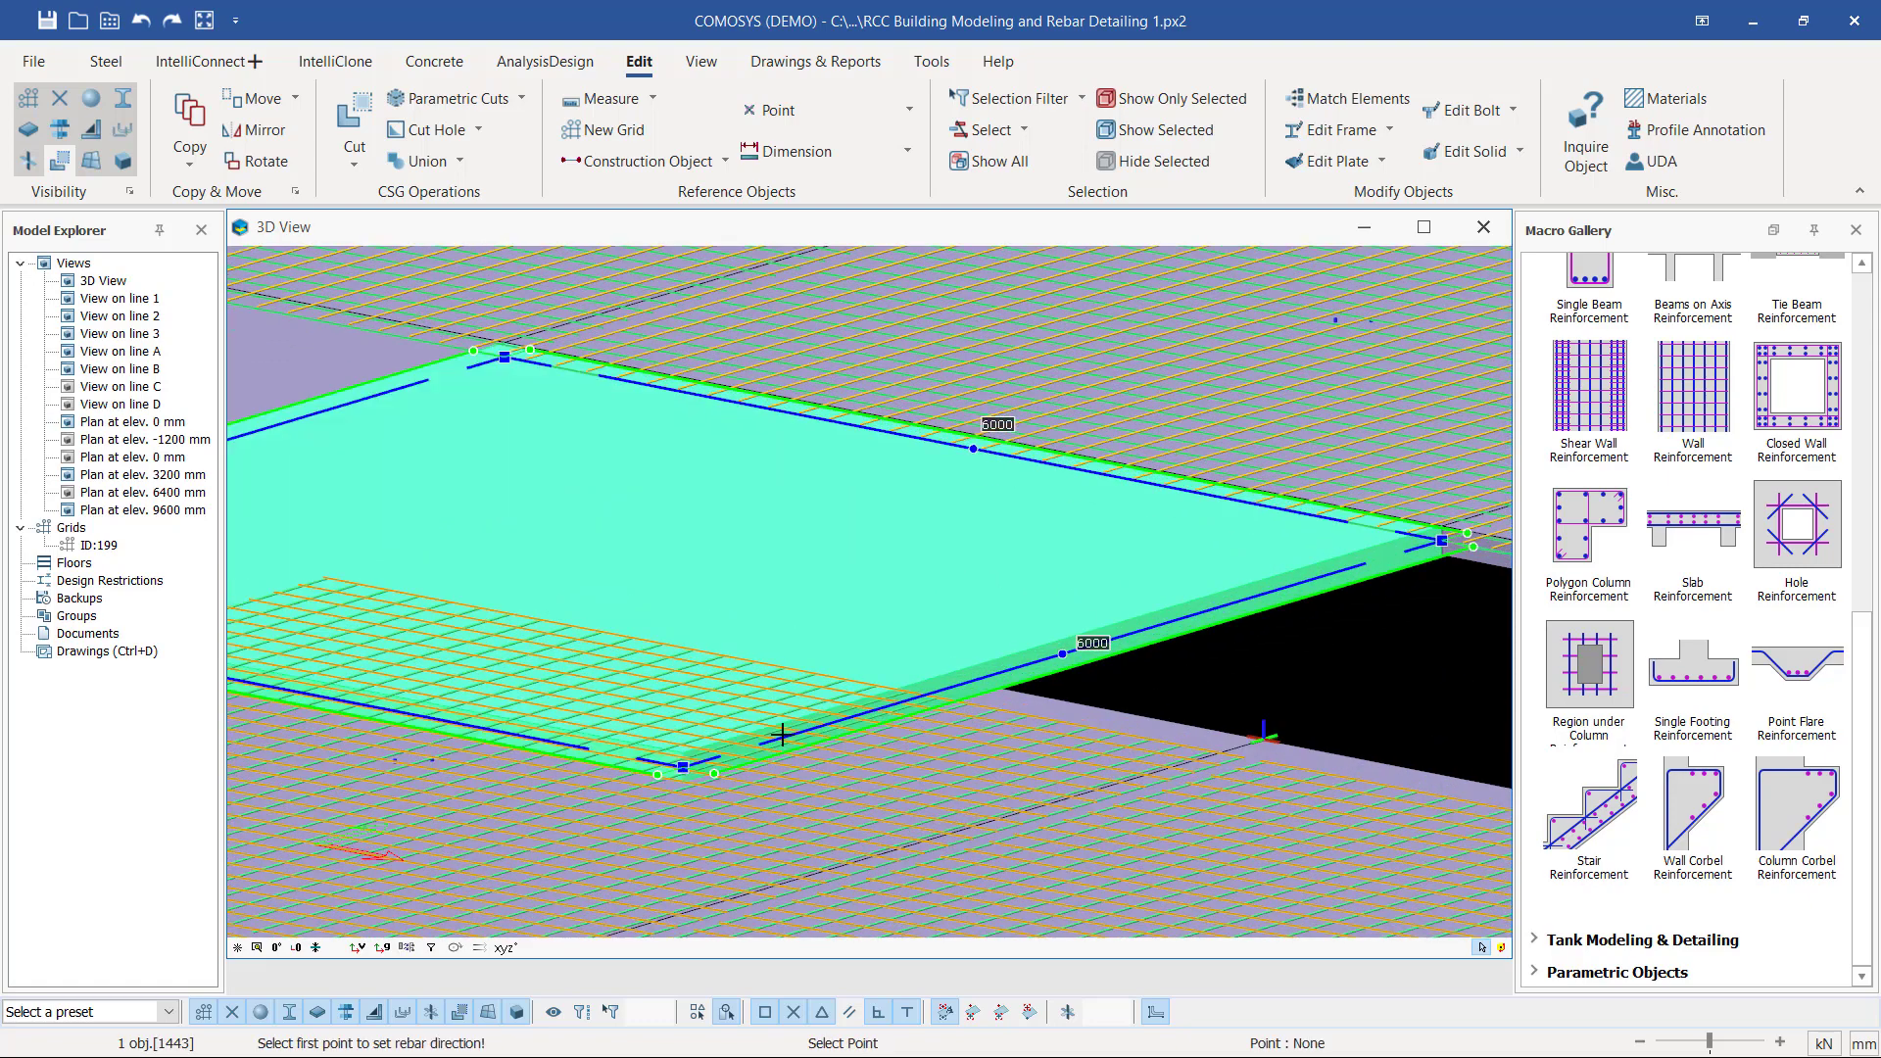
scroll(708, 805, "down", 6)
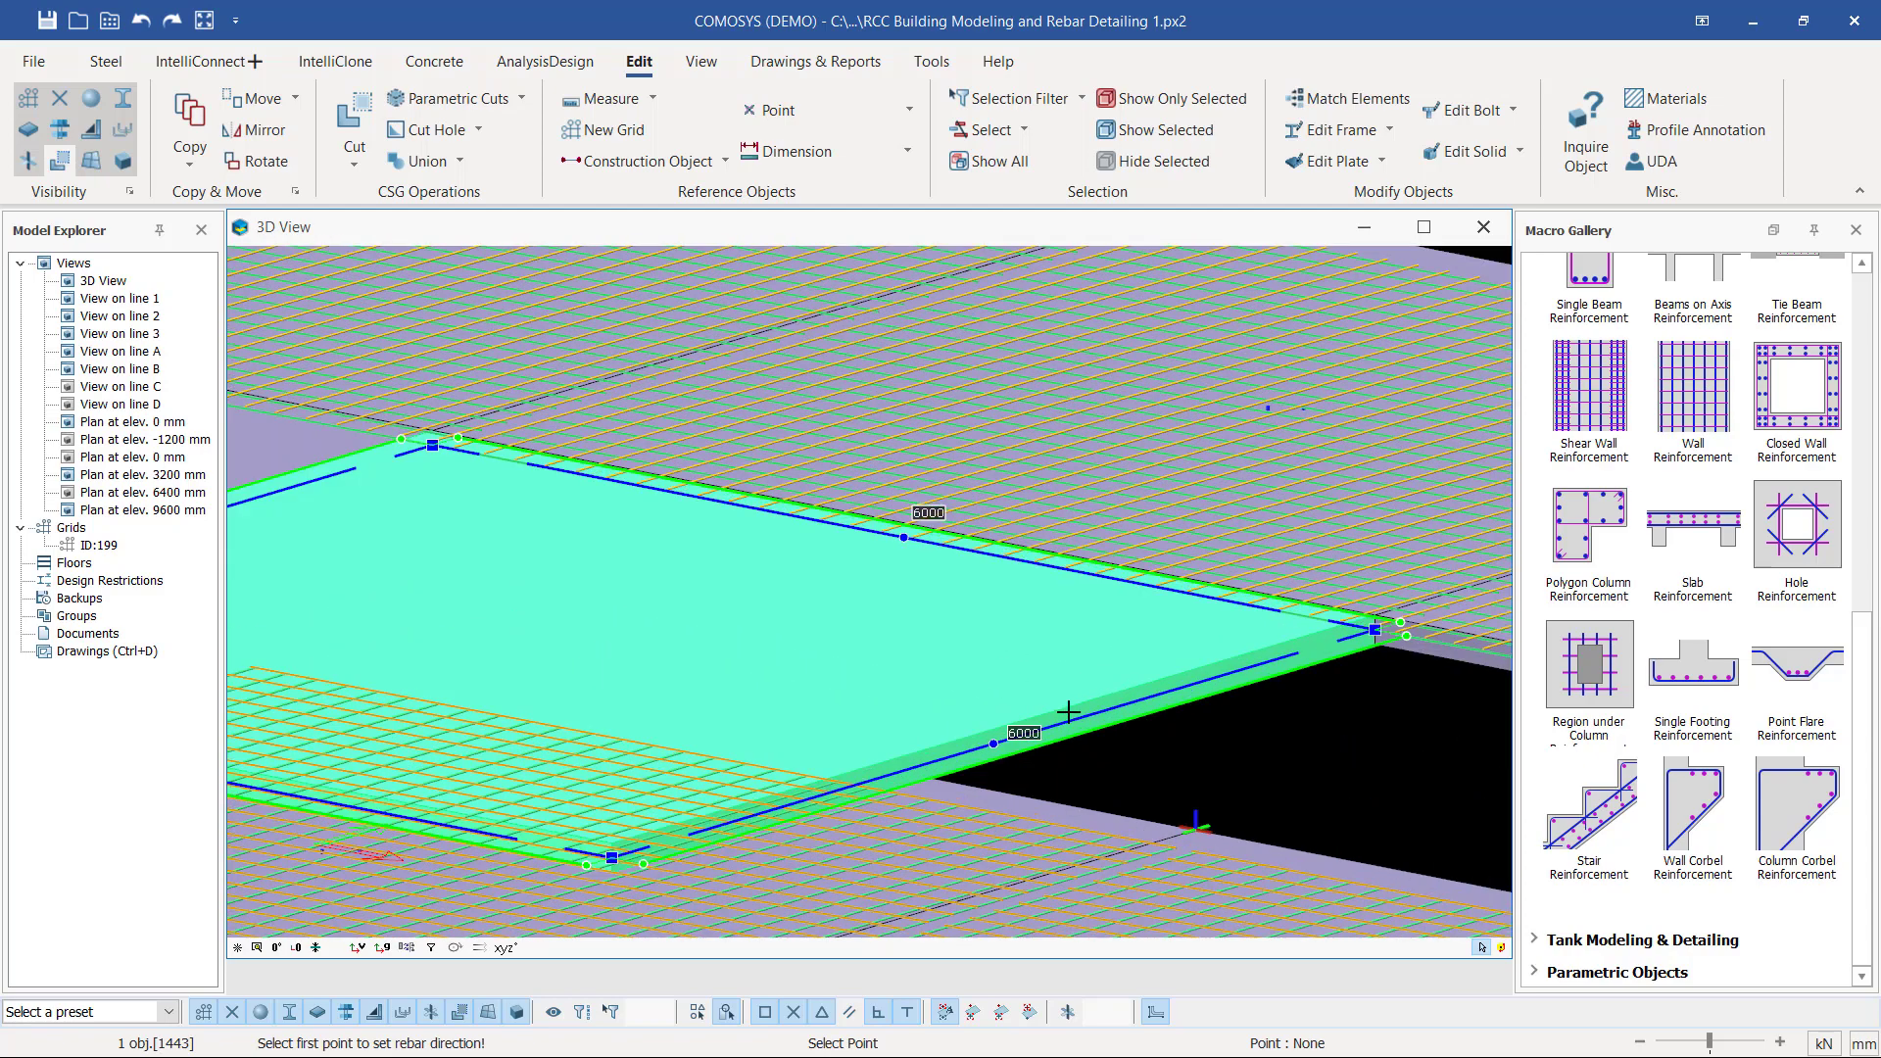
scroll(996, 743, "down", 3)
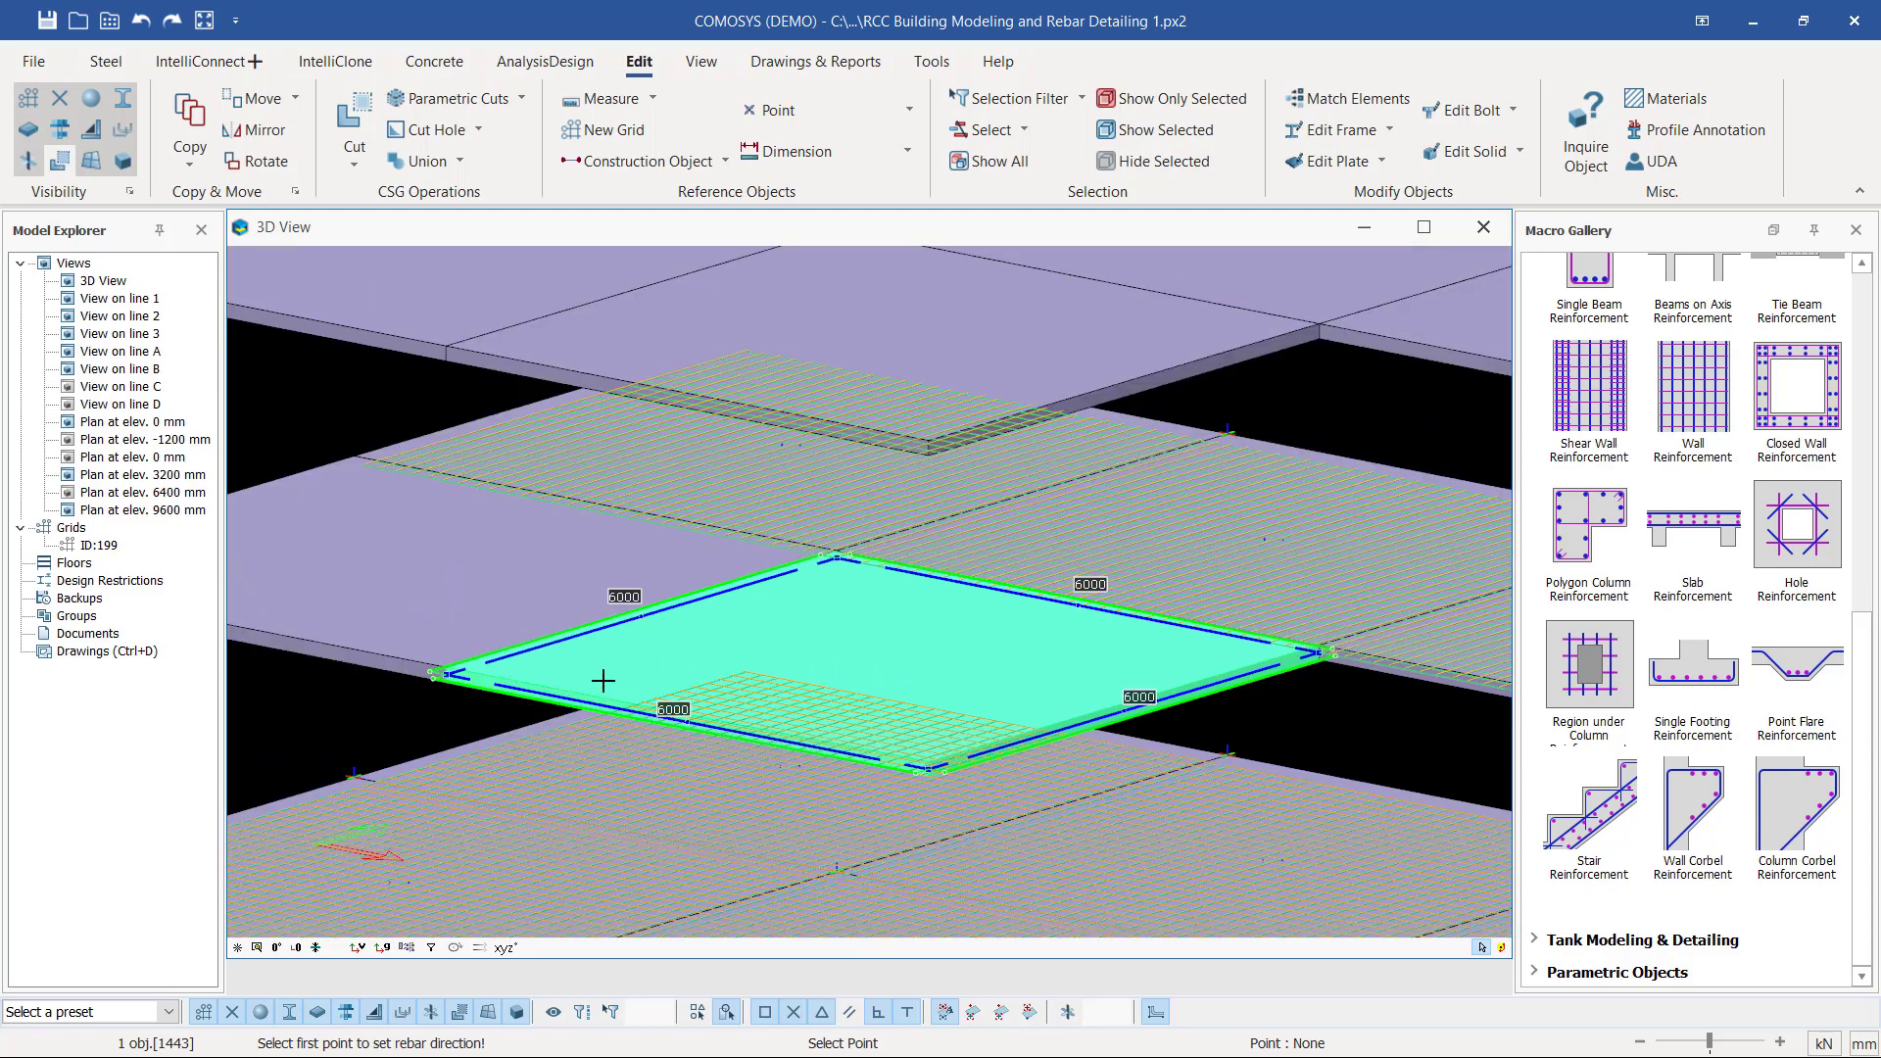
scroll(422, 667, "up", 5)
scroll(422, 667, "up", 3)
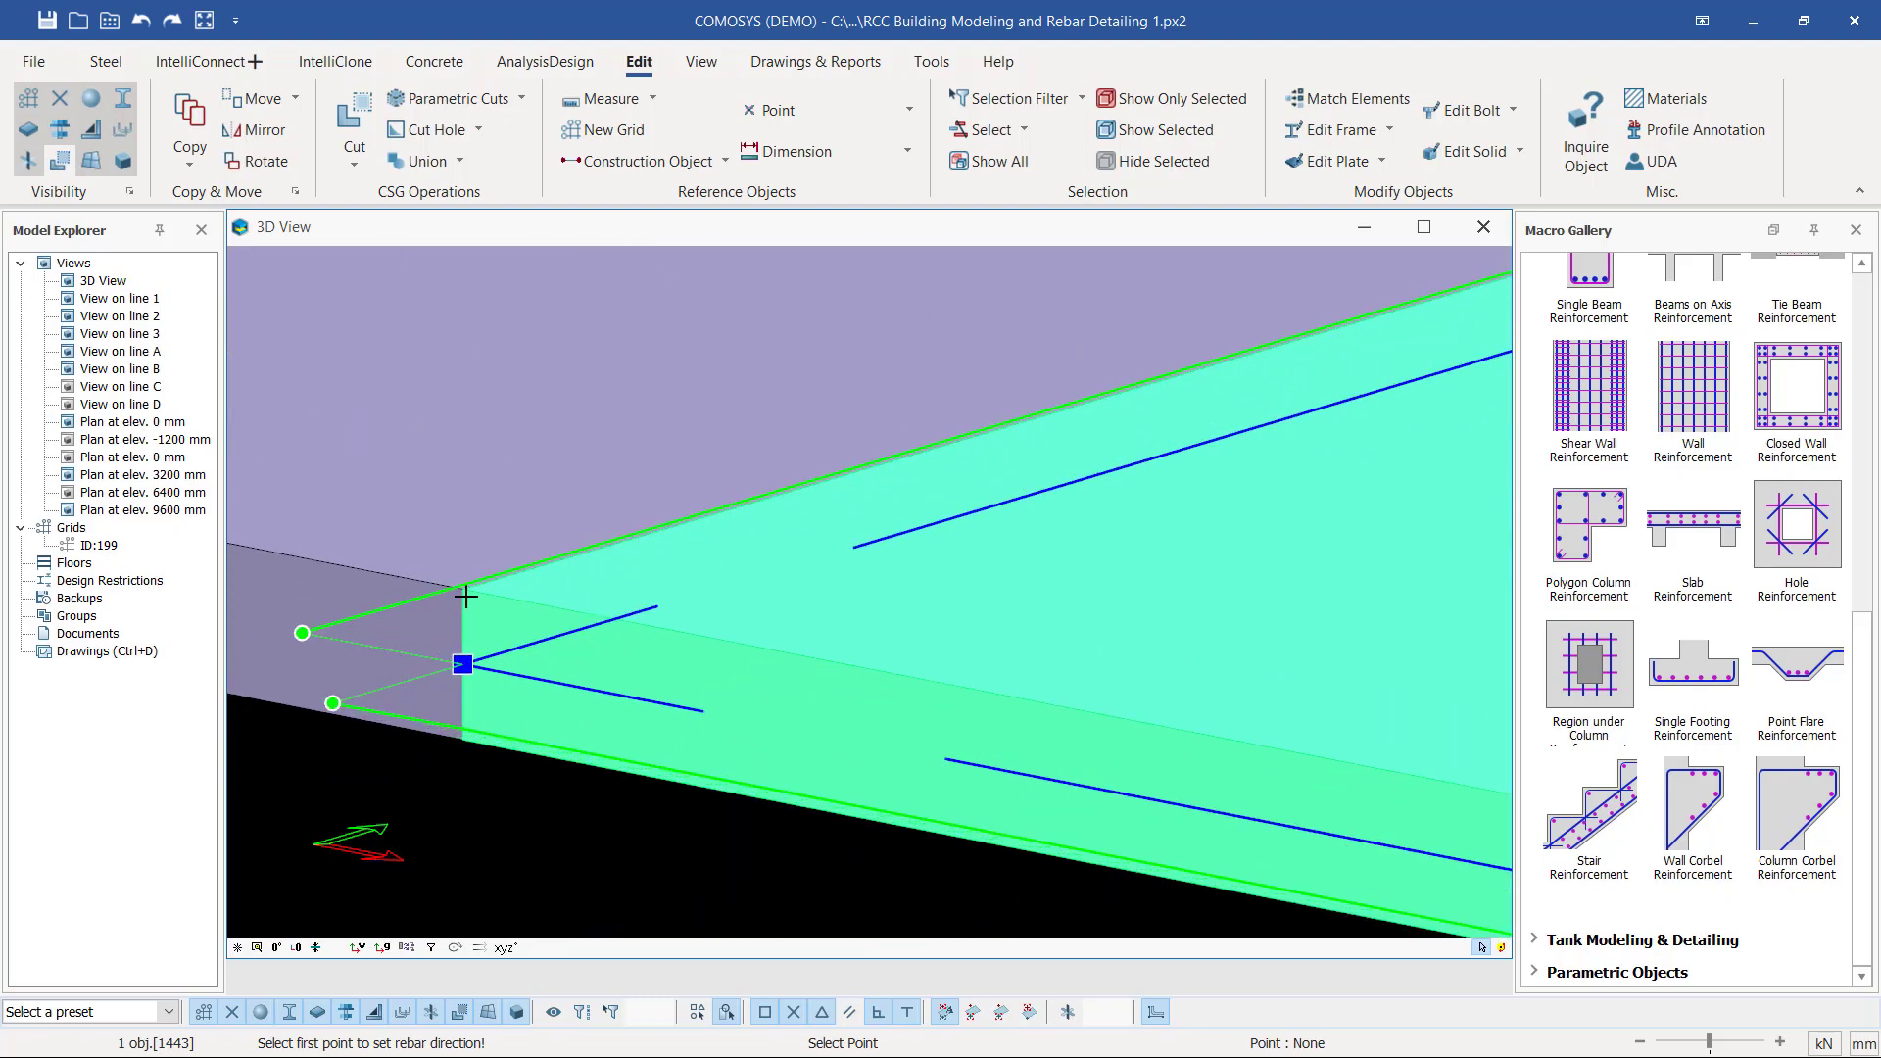
left_click(414, 495)
scroll(419, 519, "down", 3)
scroll(1058, 599, "down", 2)
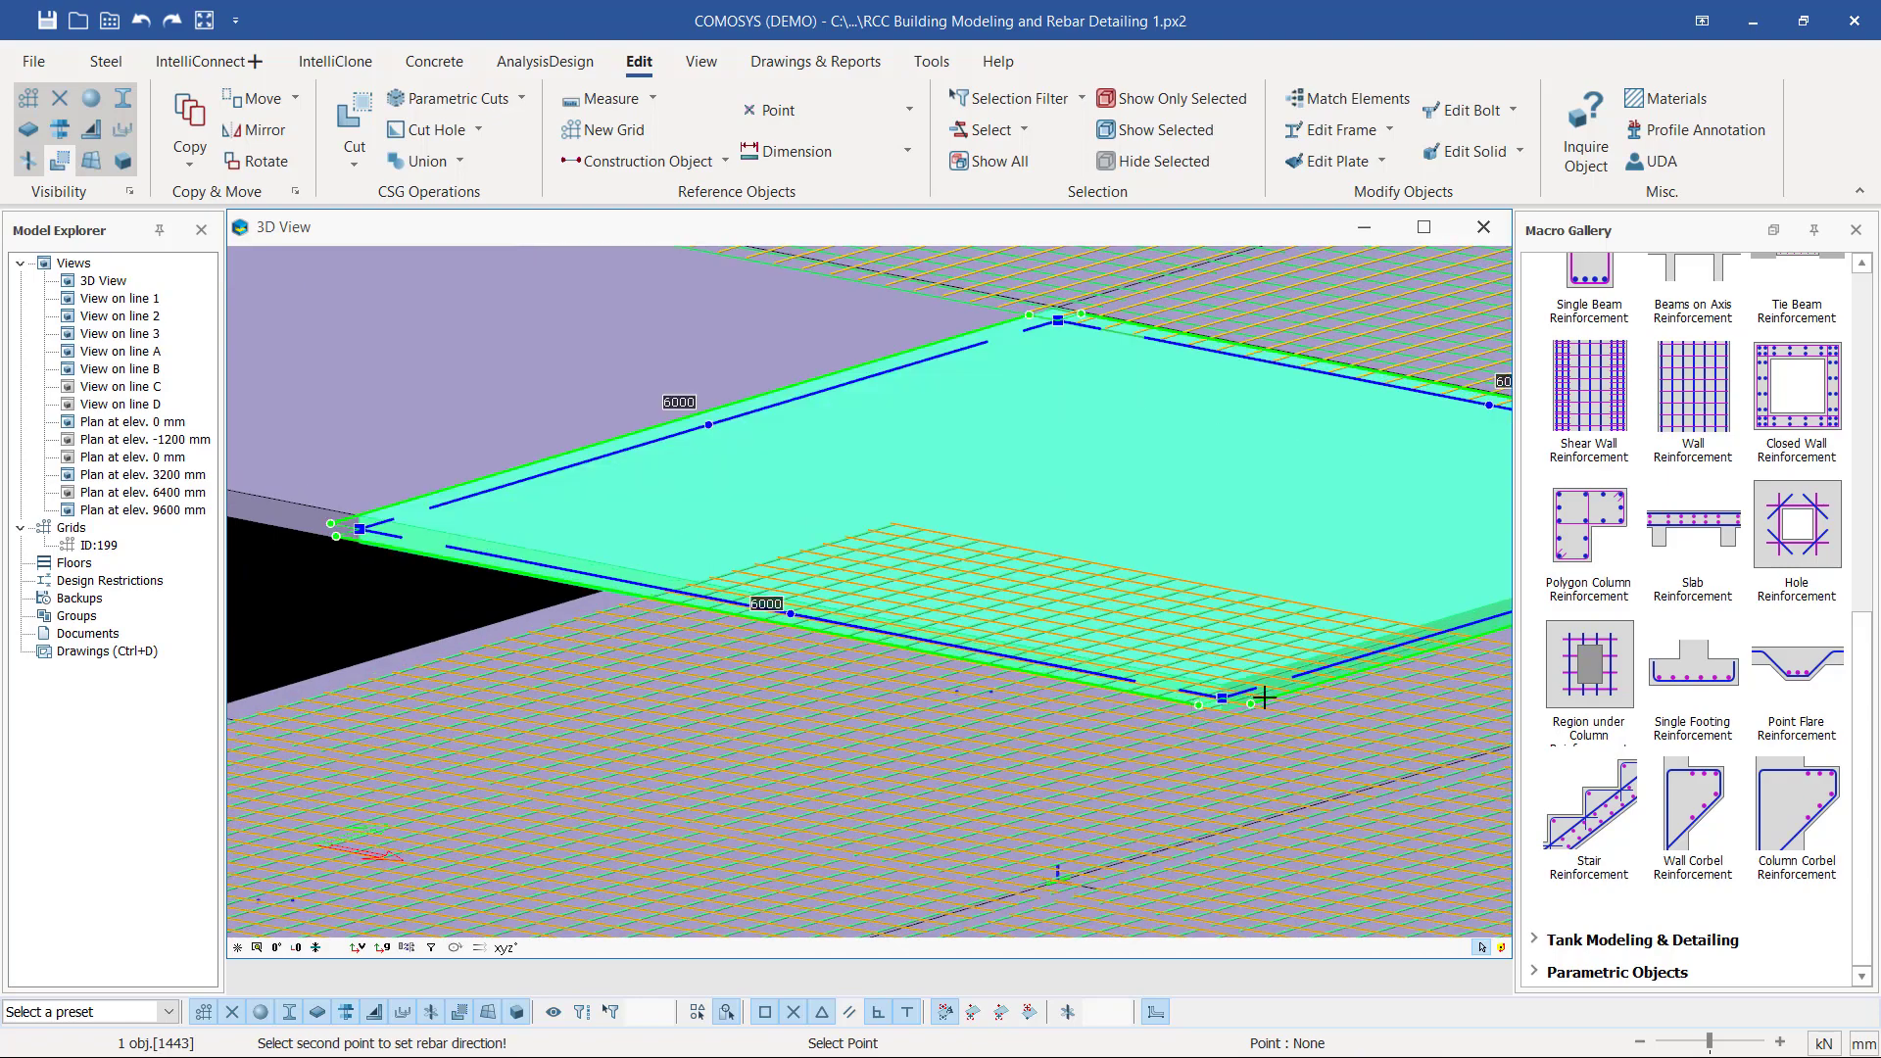
scroll(1218, 693, "up", 5)
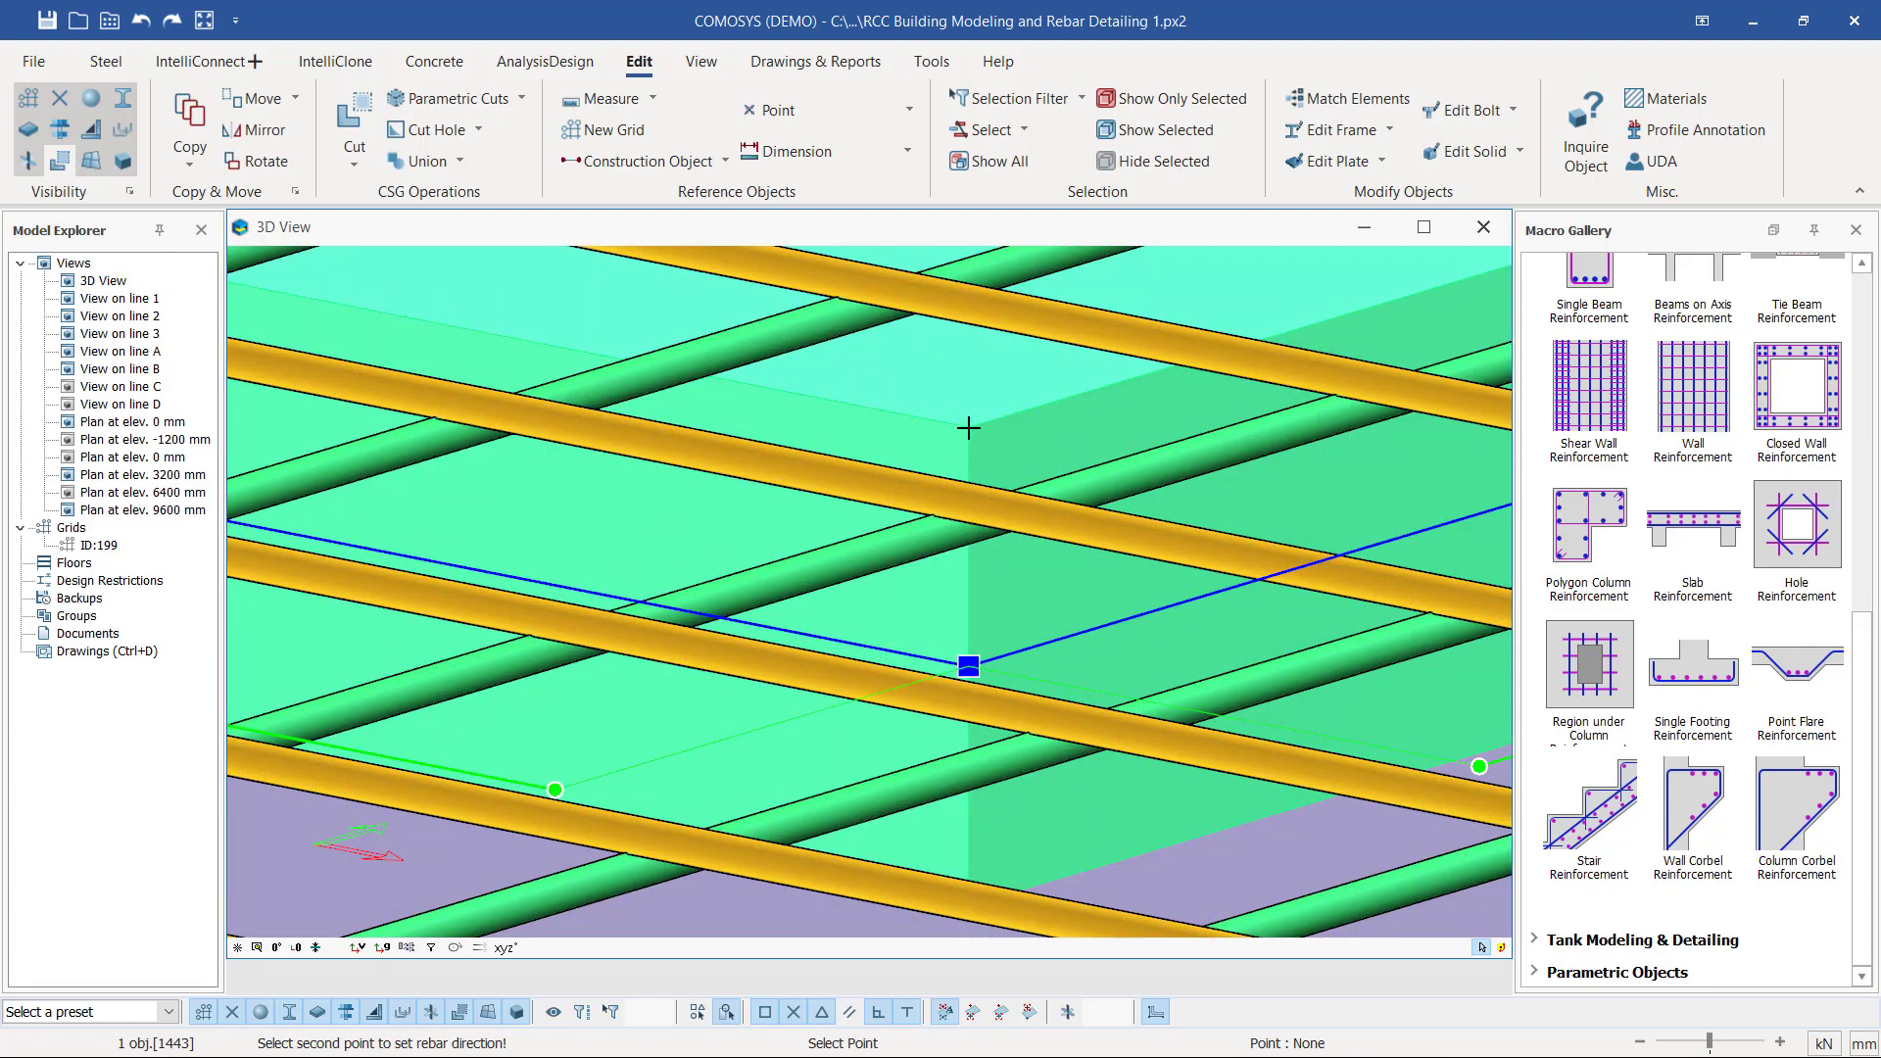
left_click(967, 428)
- Reinforce the last bare 3200 mm floor panel, setting the rebar direction from corner (6000,0,3200) to the outer corner above the origin
scroll(968, 428, "down", 3)
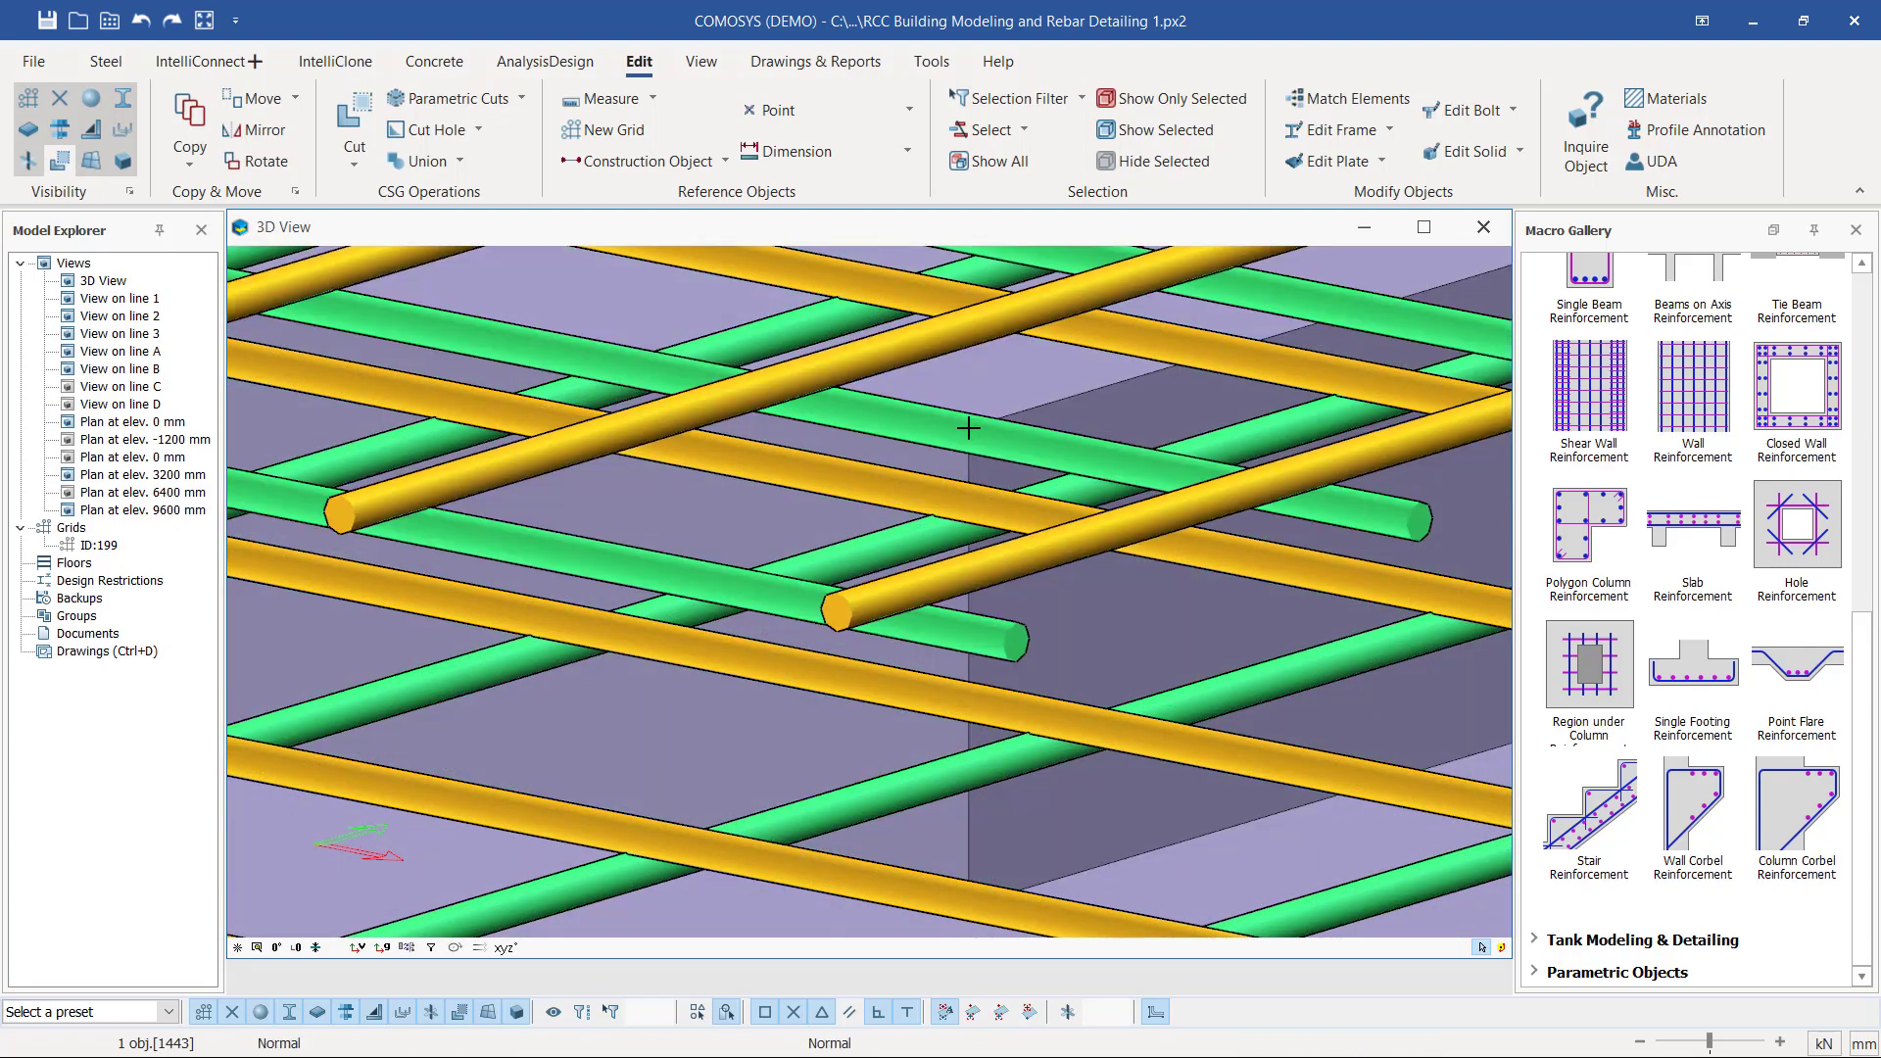
scroll(1083, 735, "down", 3)
scroll(1184, 800, "down", 3)
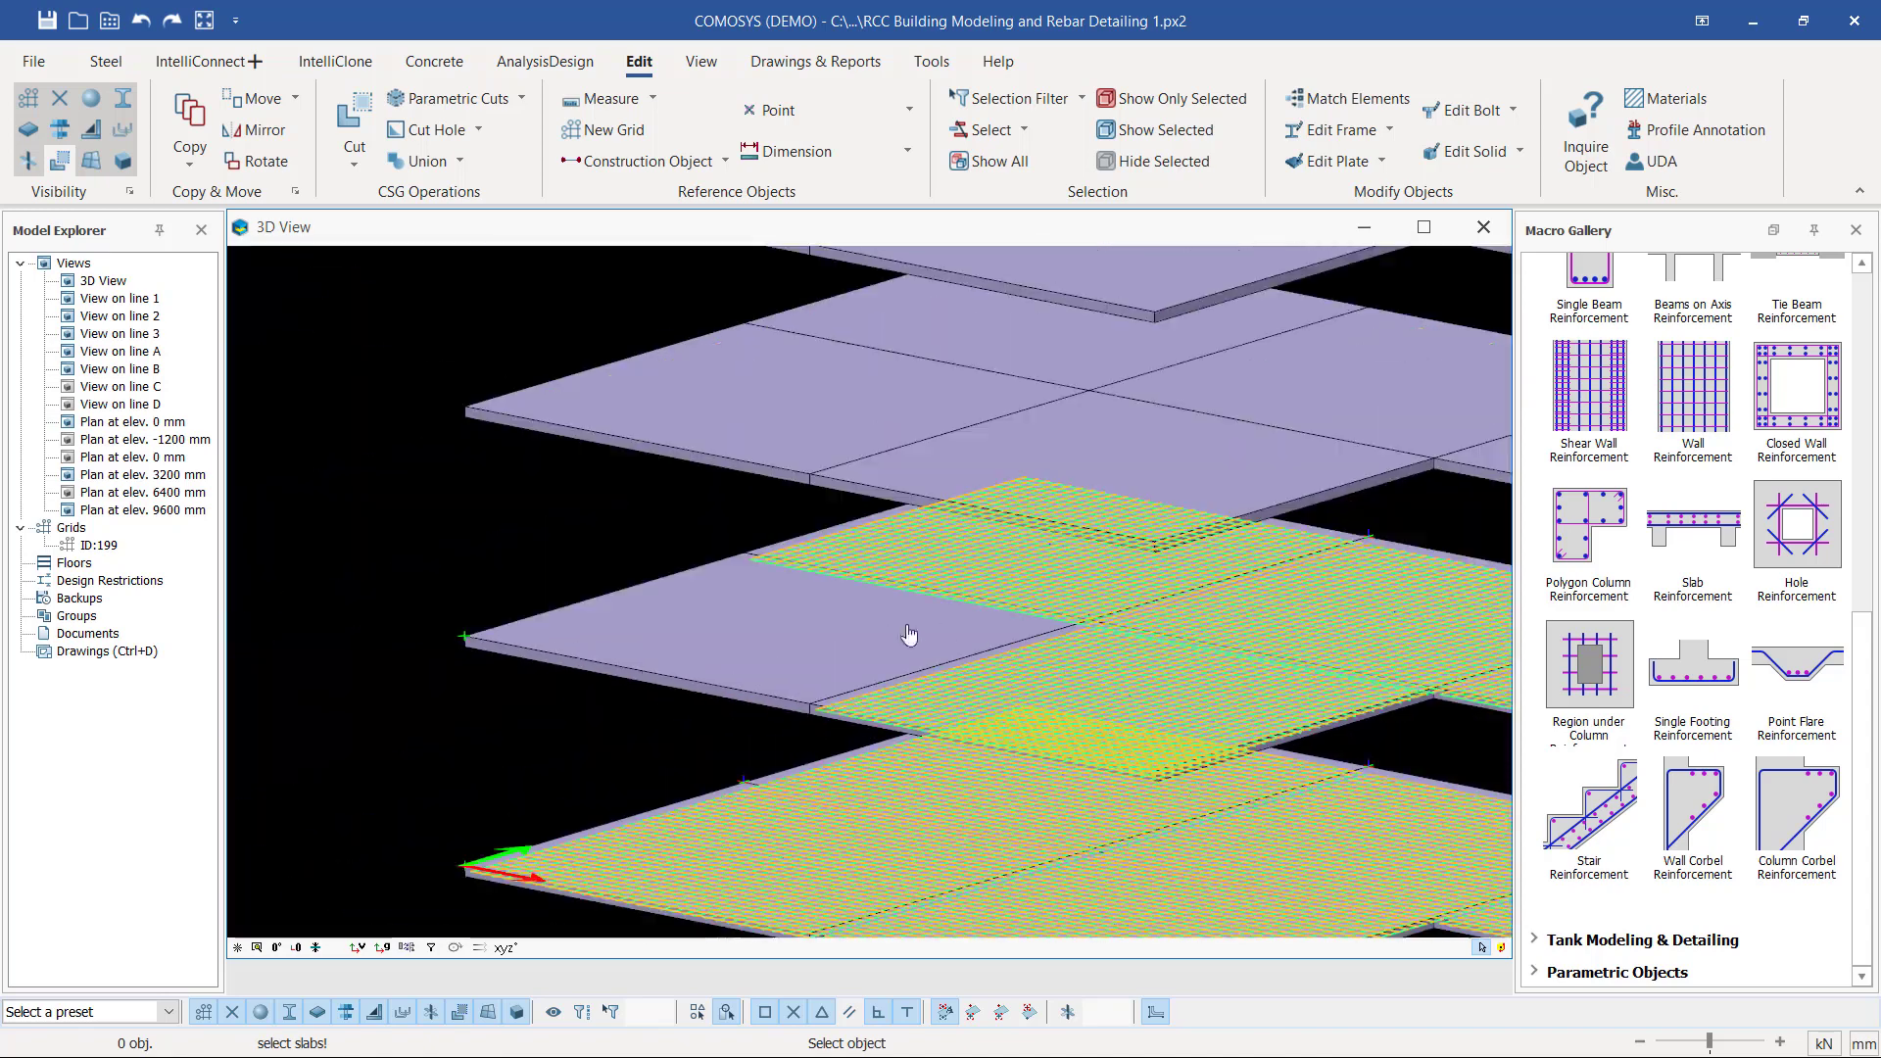
scroll(759, 639, "up", 2)
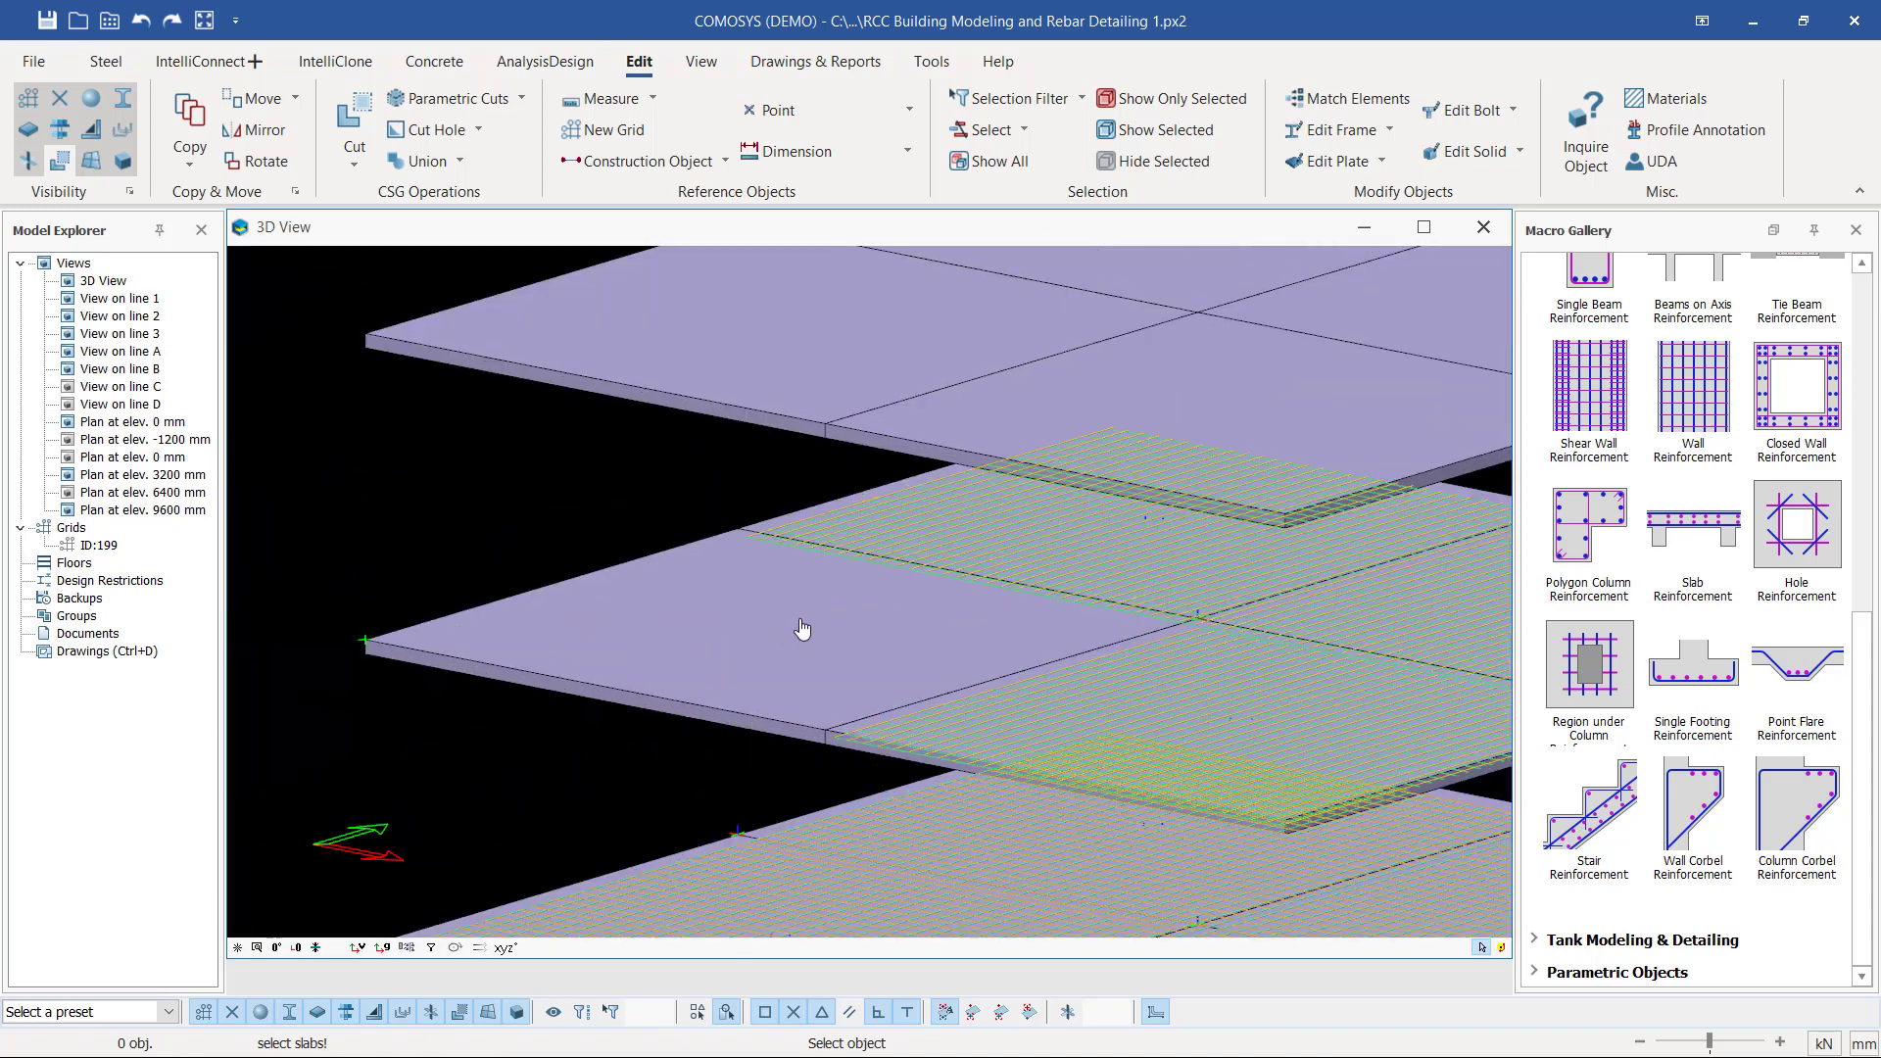
left_click(803, 629)
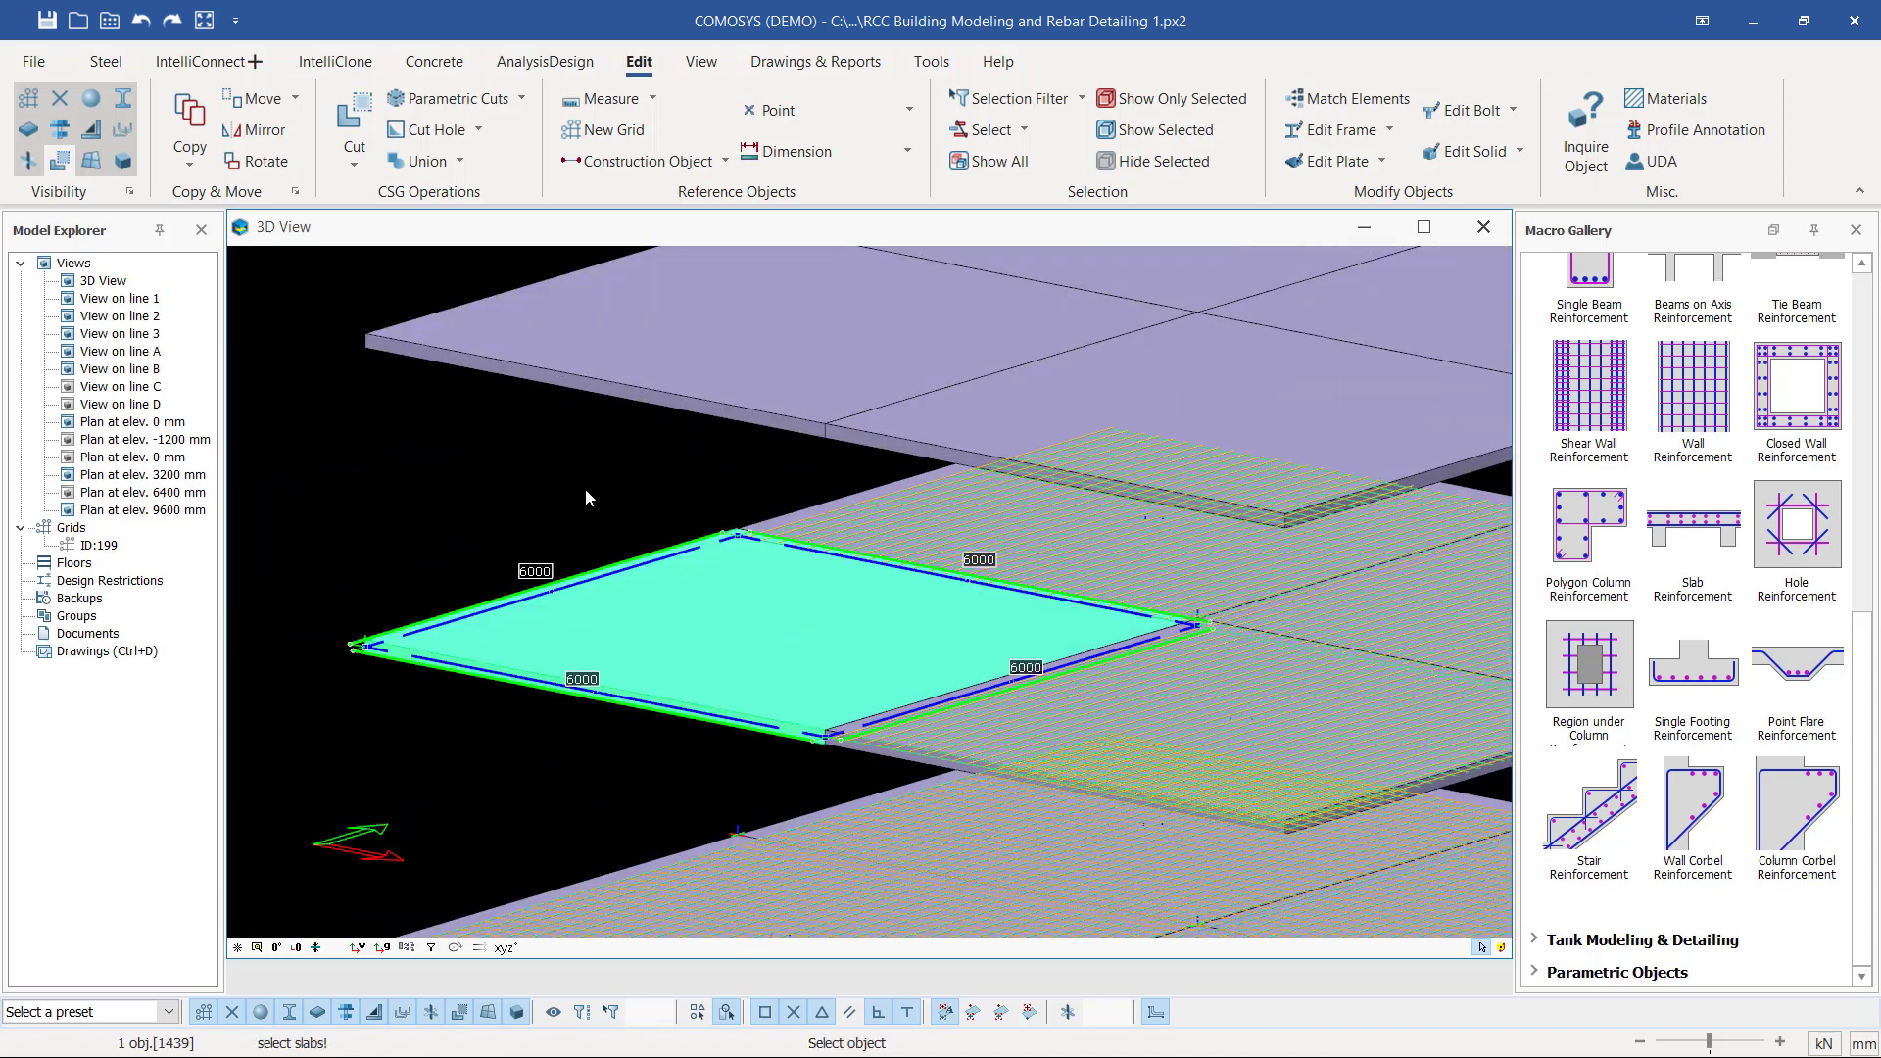
right_click(627, 504)
scroll(829, 716, "up", 5)
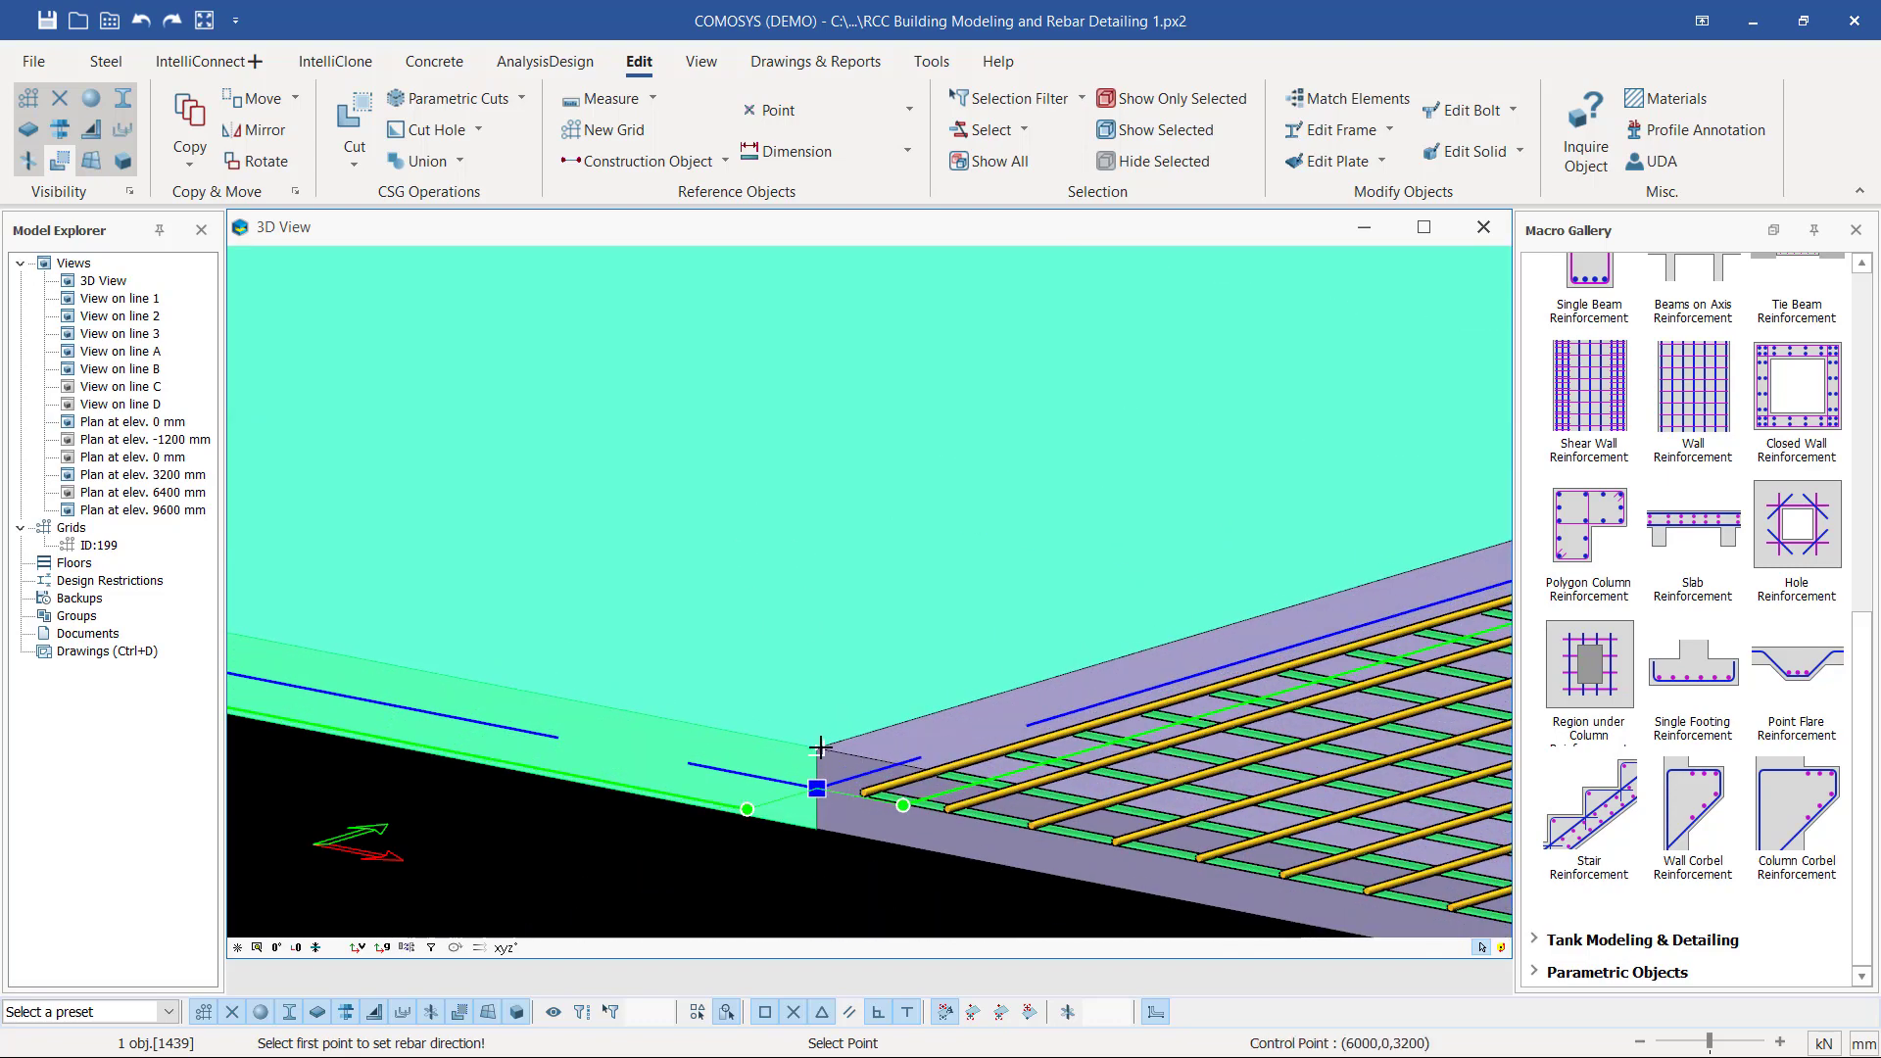
left_click(819, 784)
scroll(1094, 727, "down", 2)
scroll(1094, 727, "down", 3)
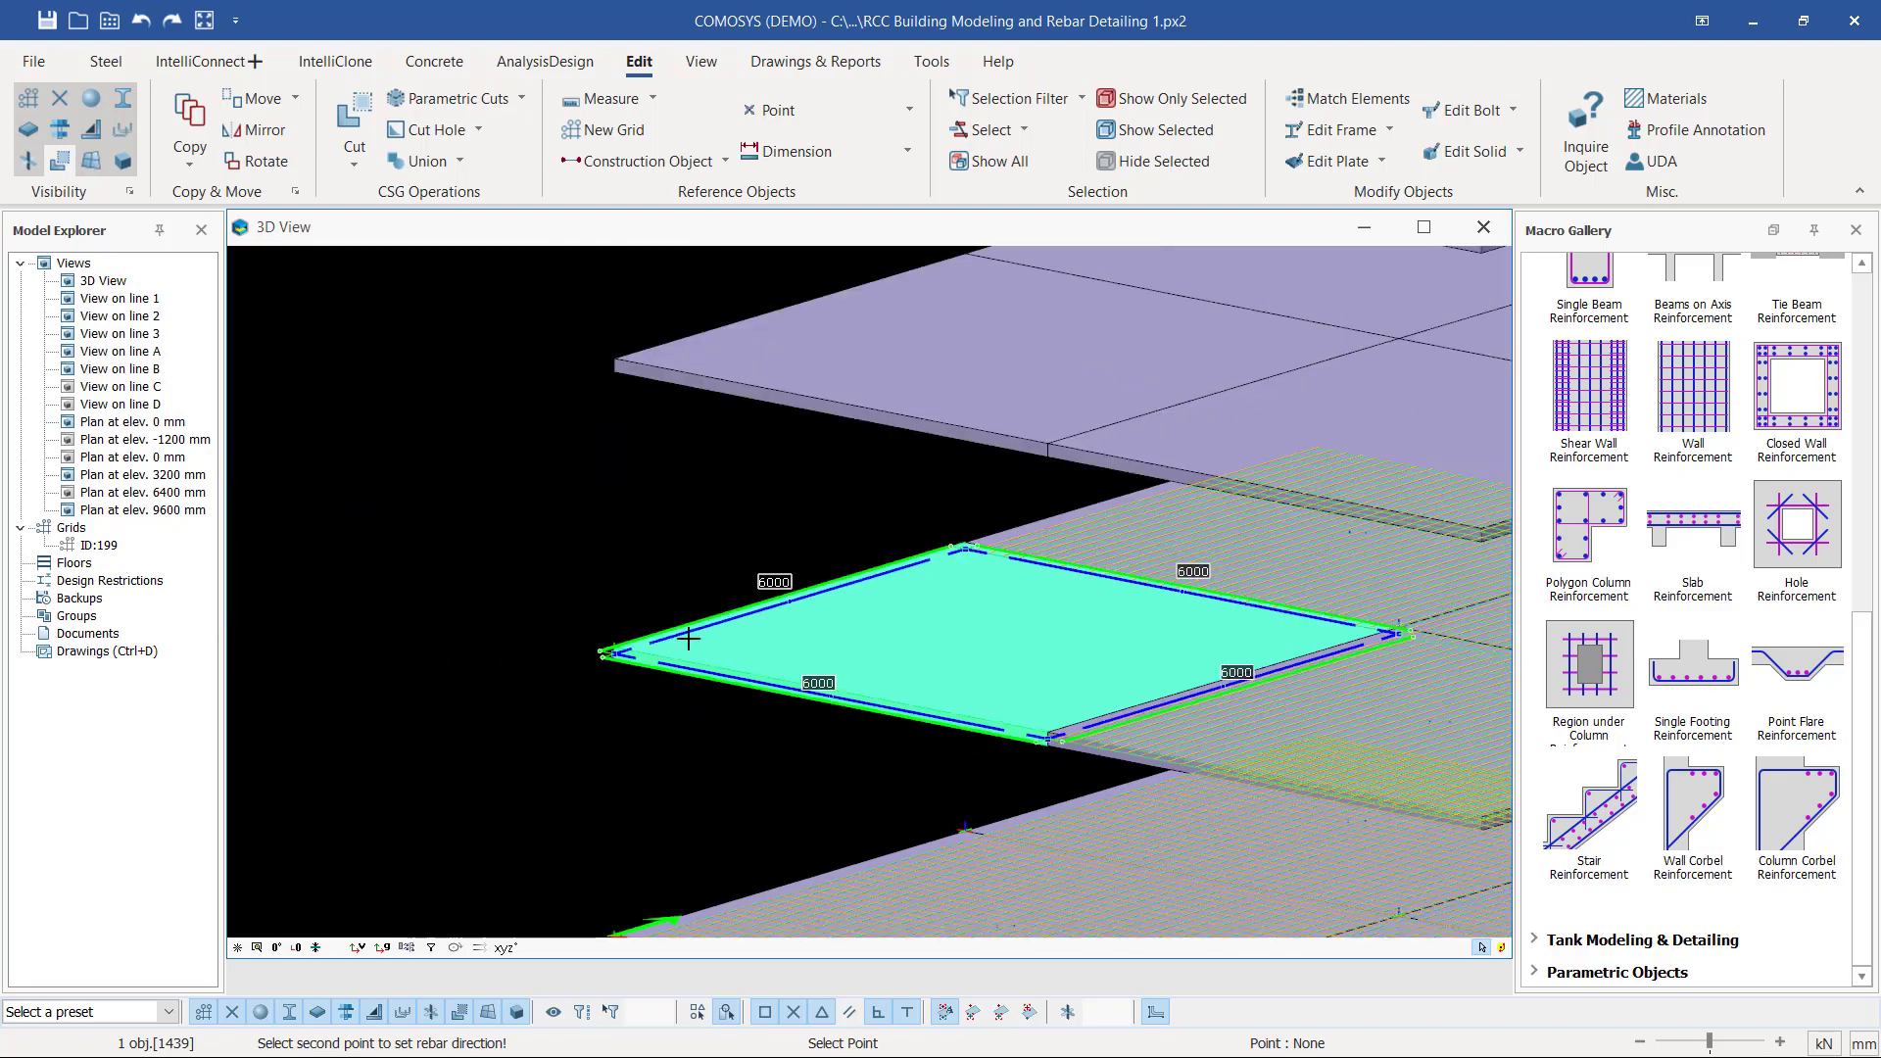
scroll(579, 666, "up", 4)
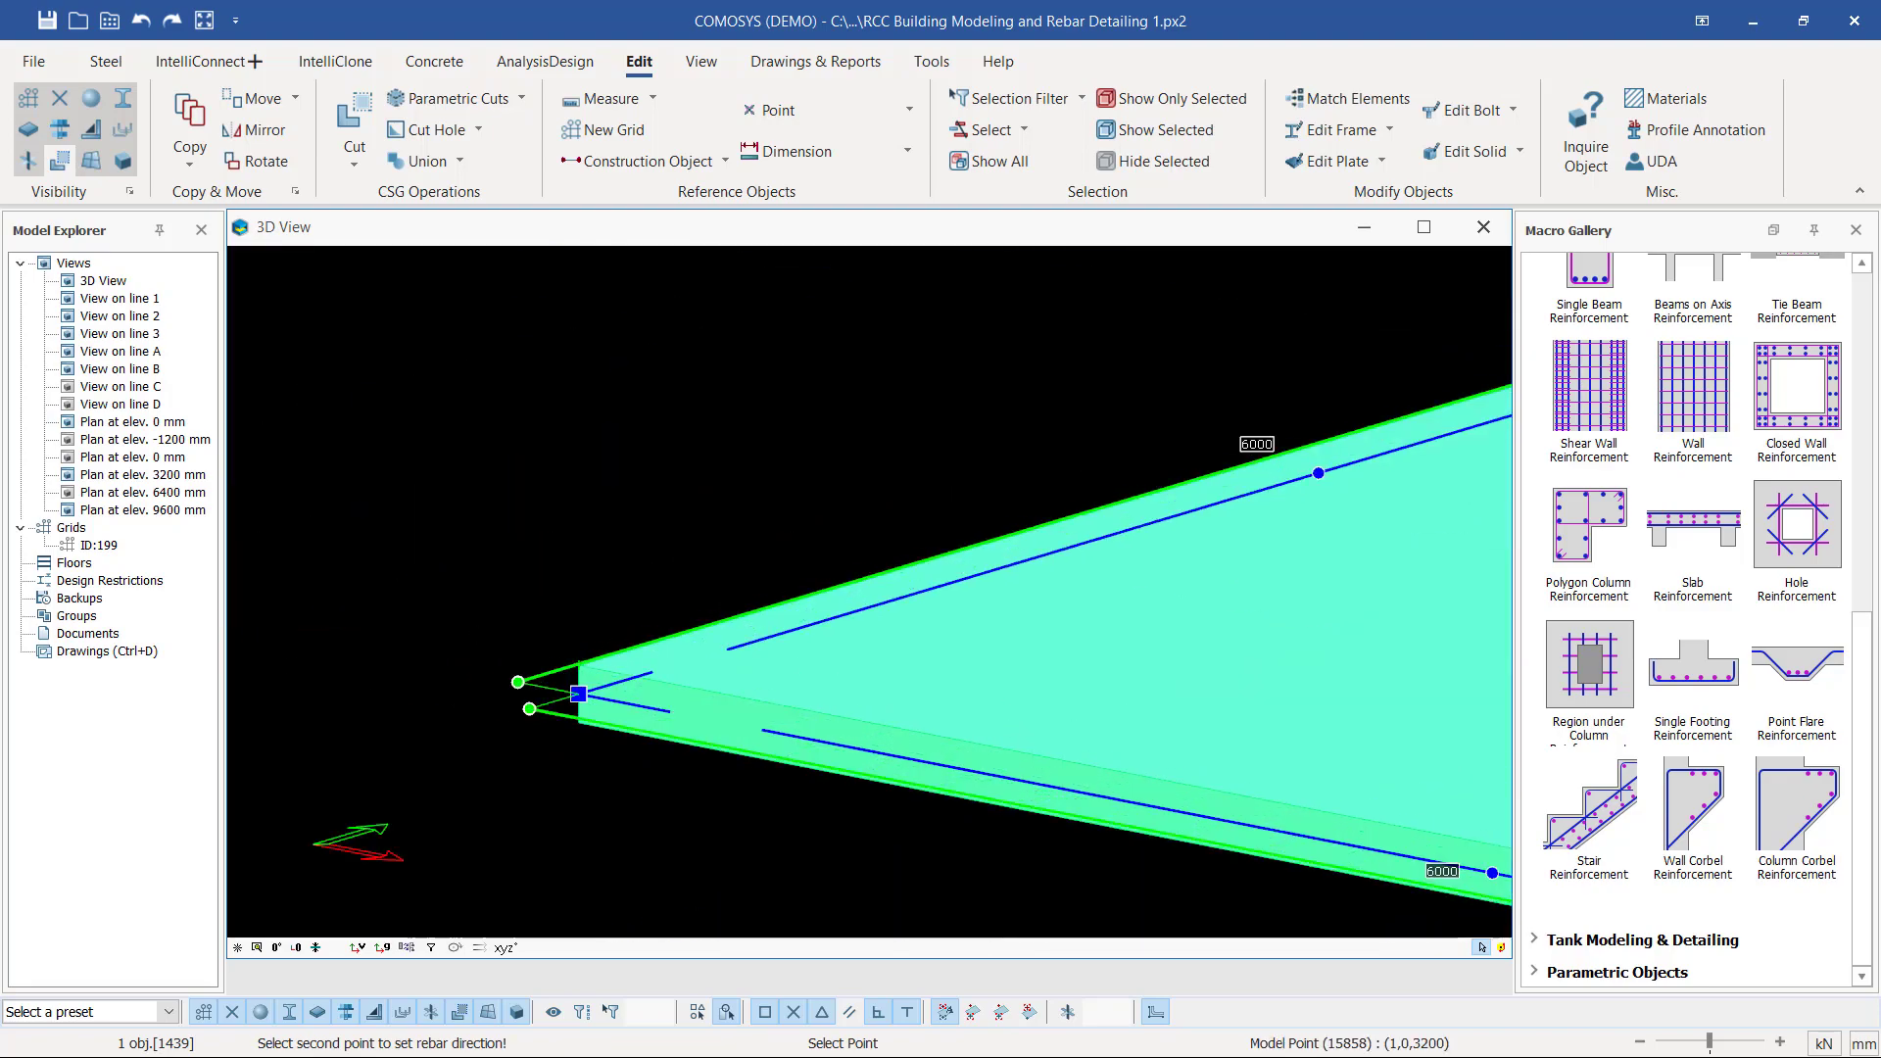
left_click(633, 526)
- Reinforce the top floor's front-row corner panel, setting the rebar direction along the front edge to the underside corner (0,0,9450)
scroll(557, 617, "down", 3)
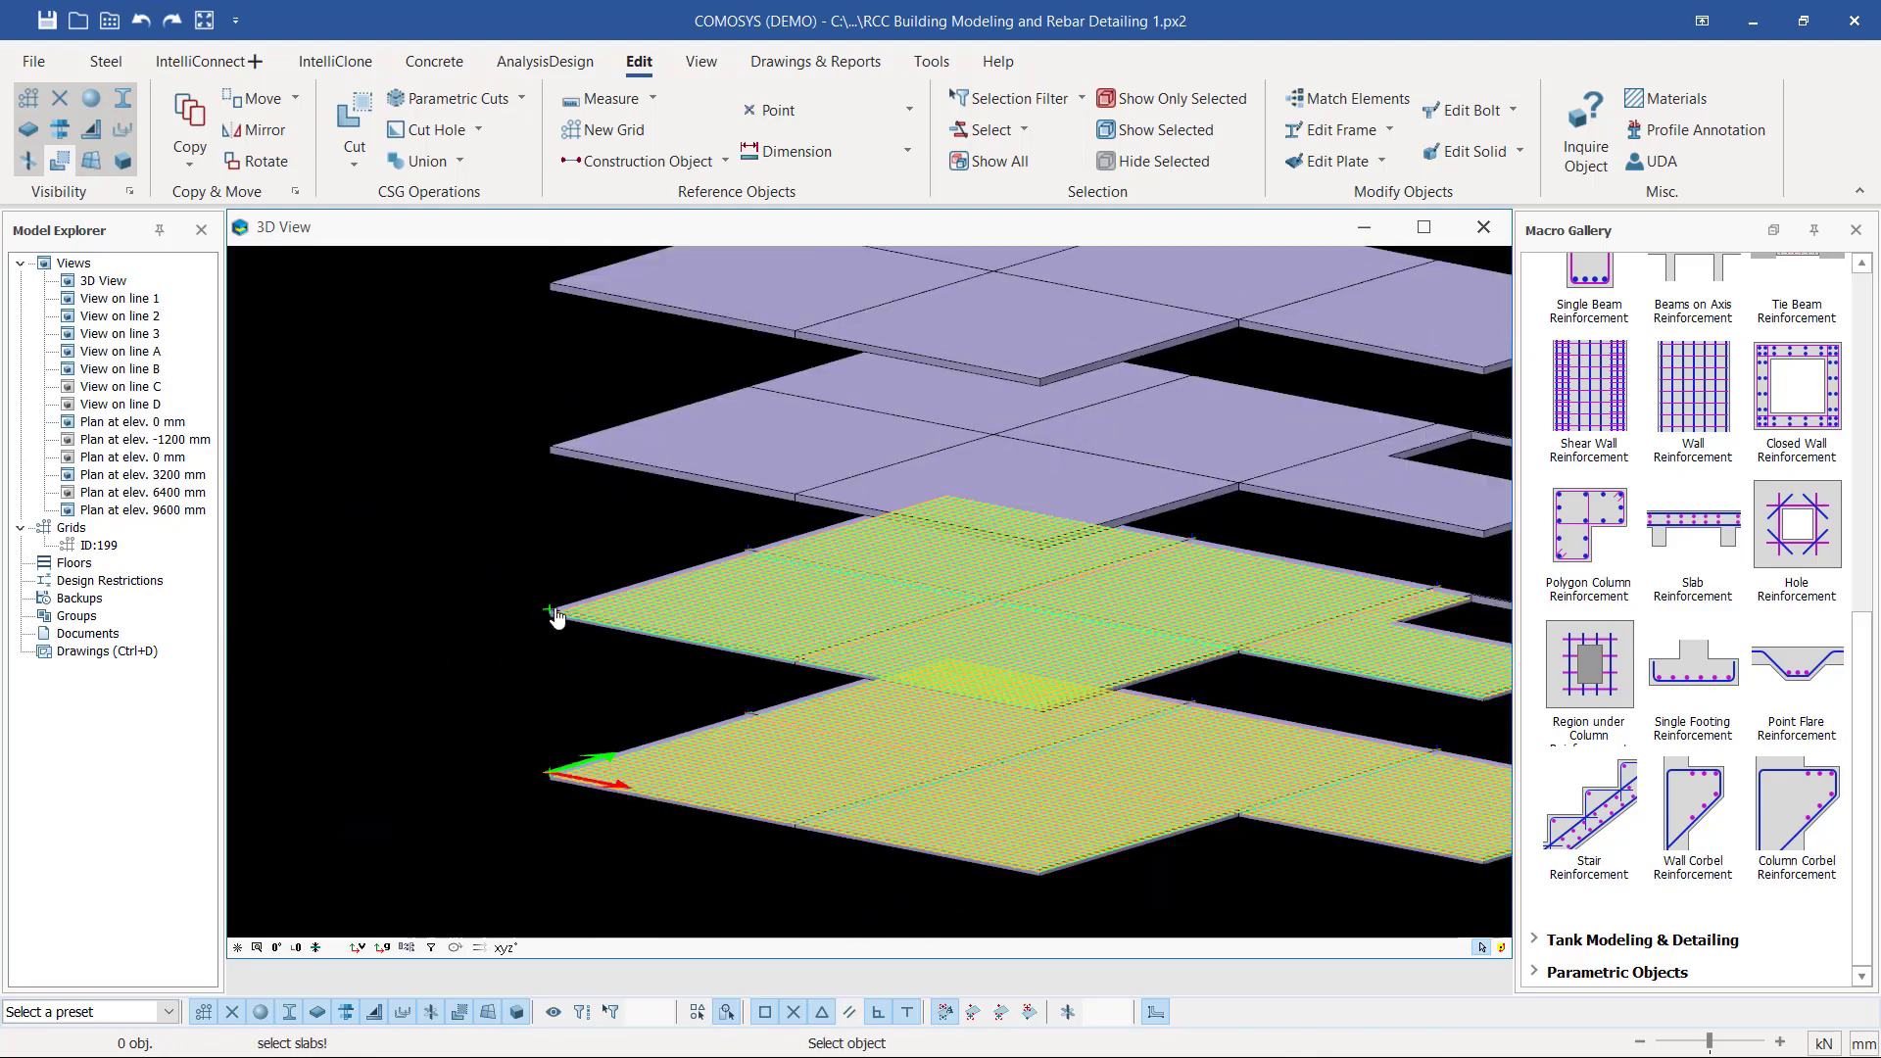
scroll(556, 617, "down", 3)
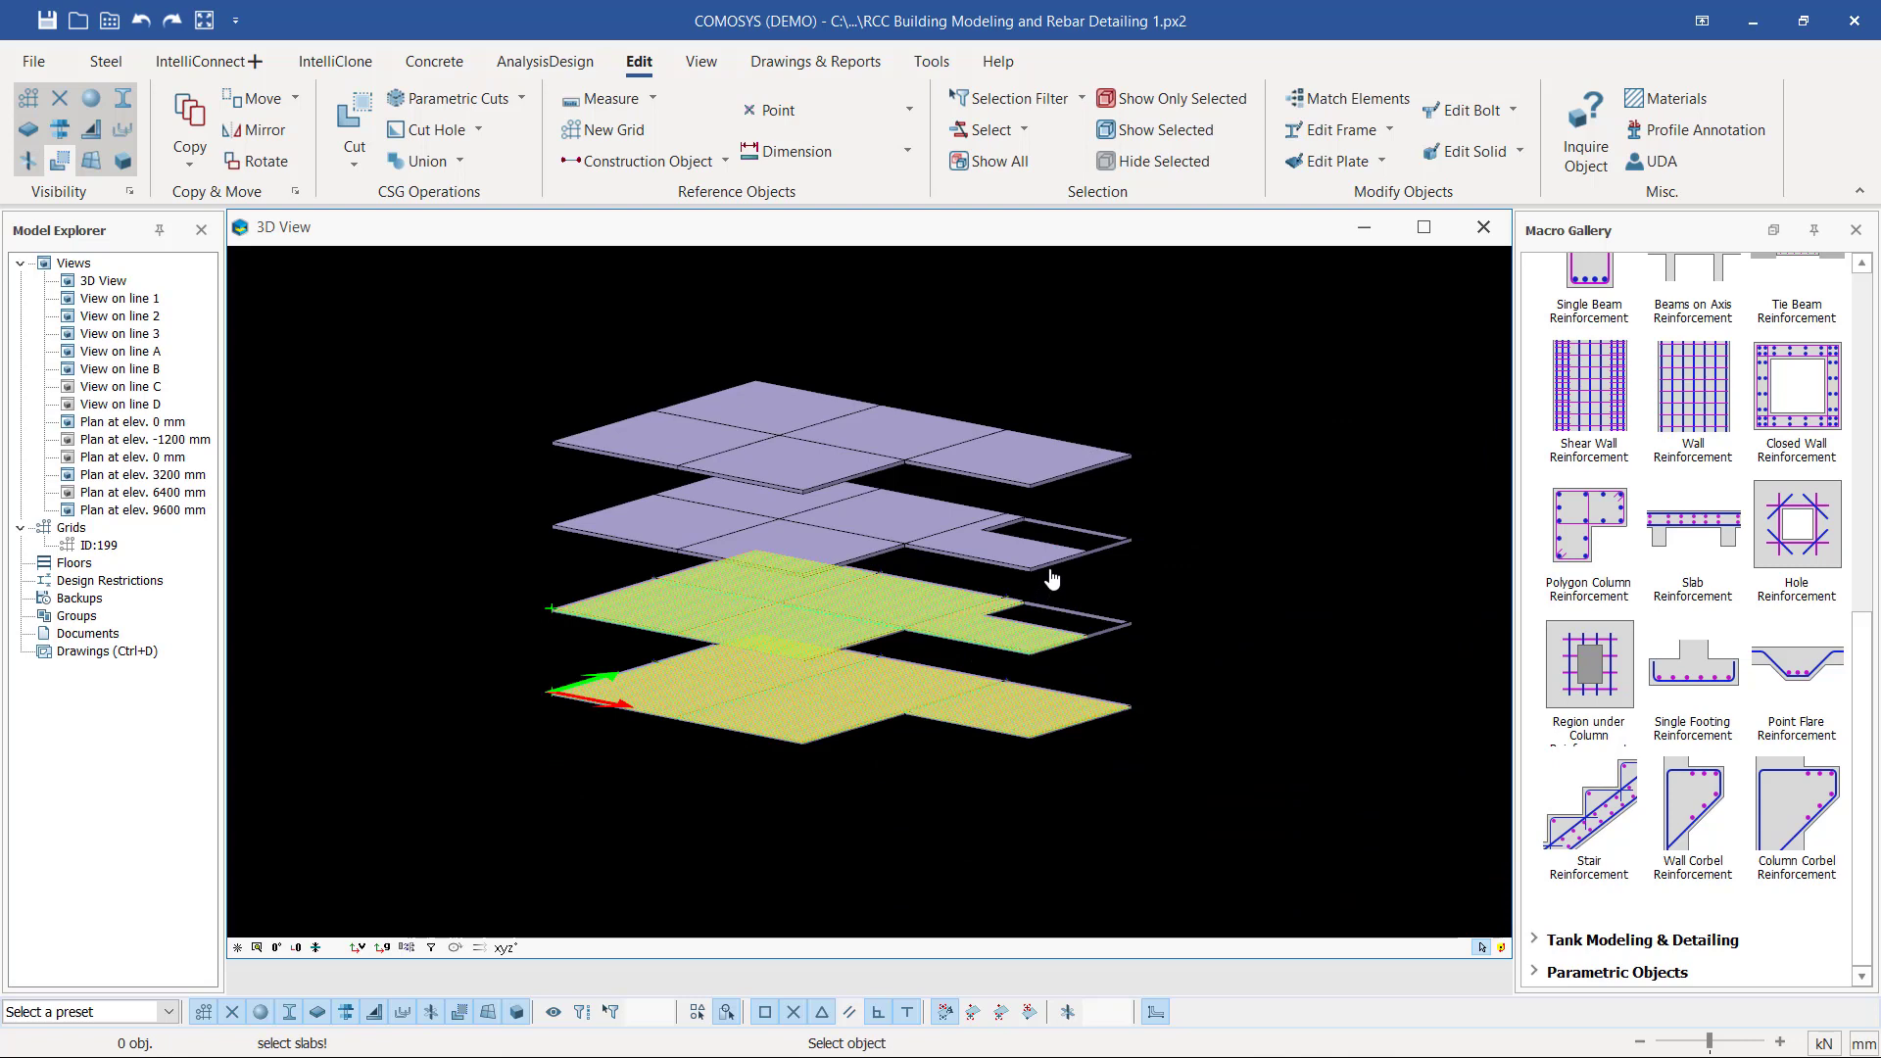
scroll(1009, 599, "up", 3)
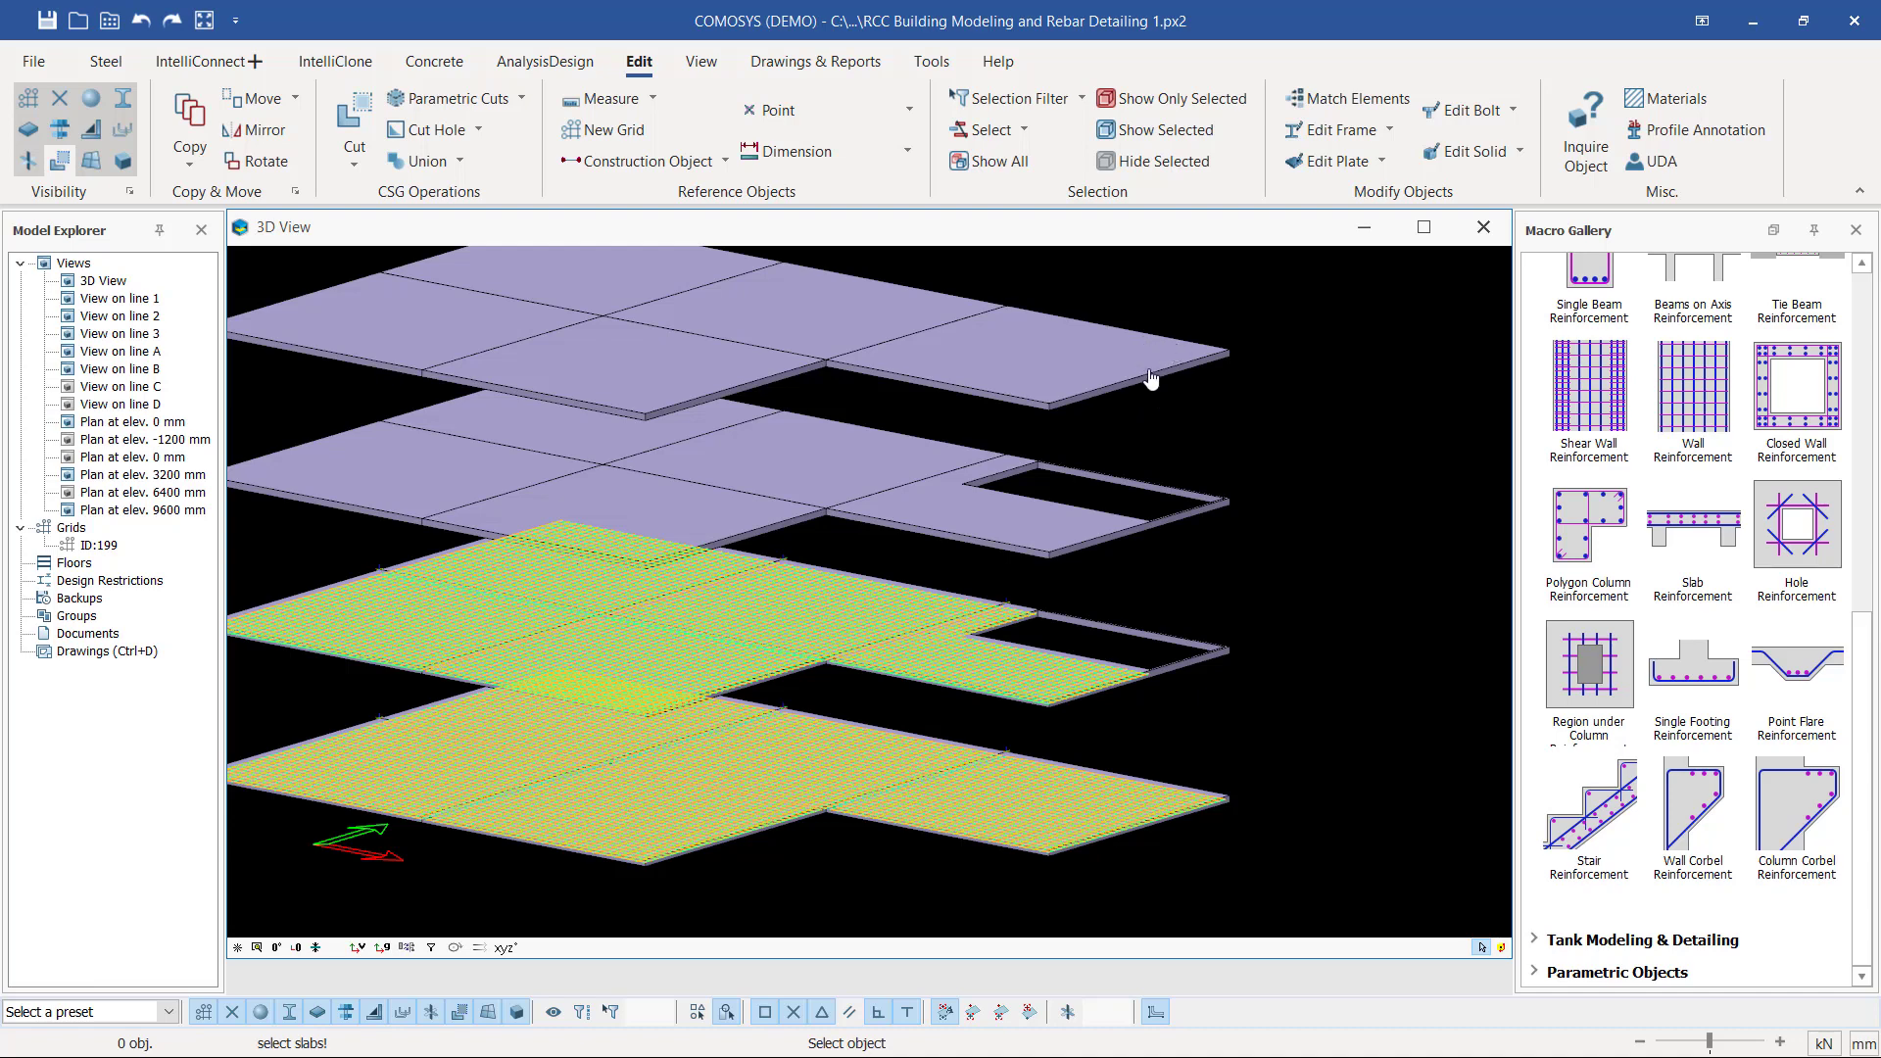
scroll(641, 327, "up", 3)
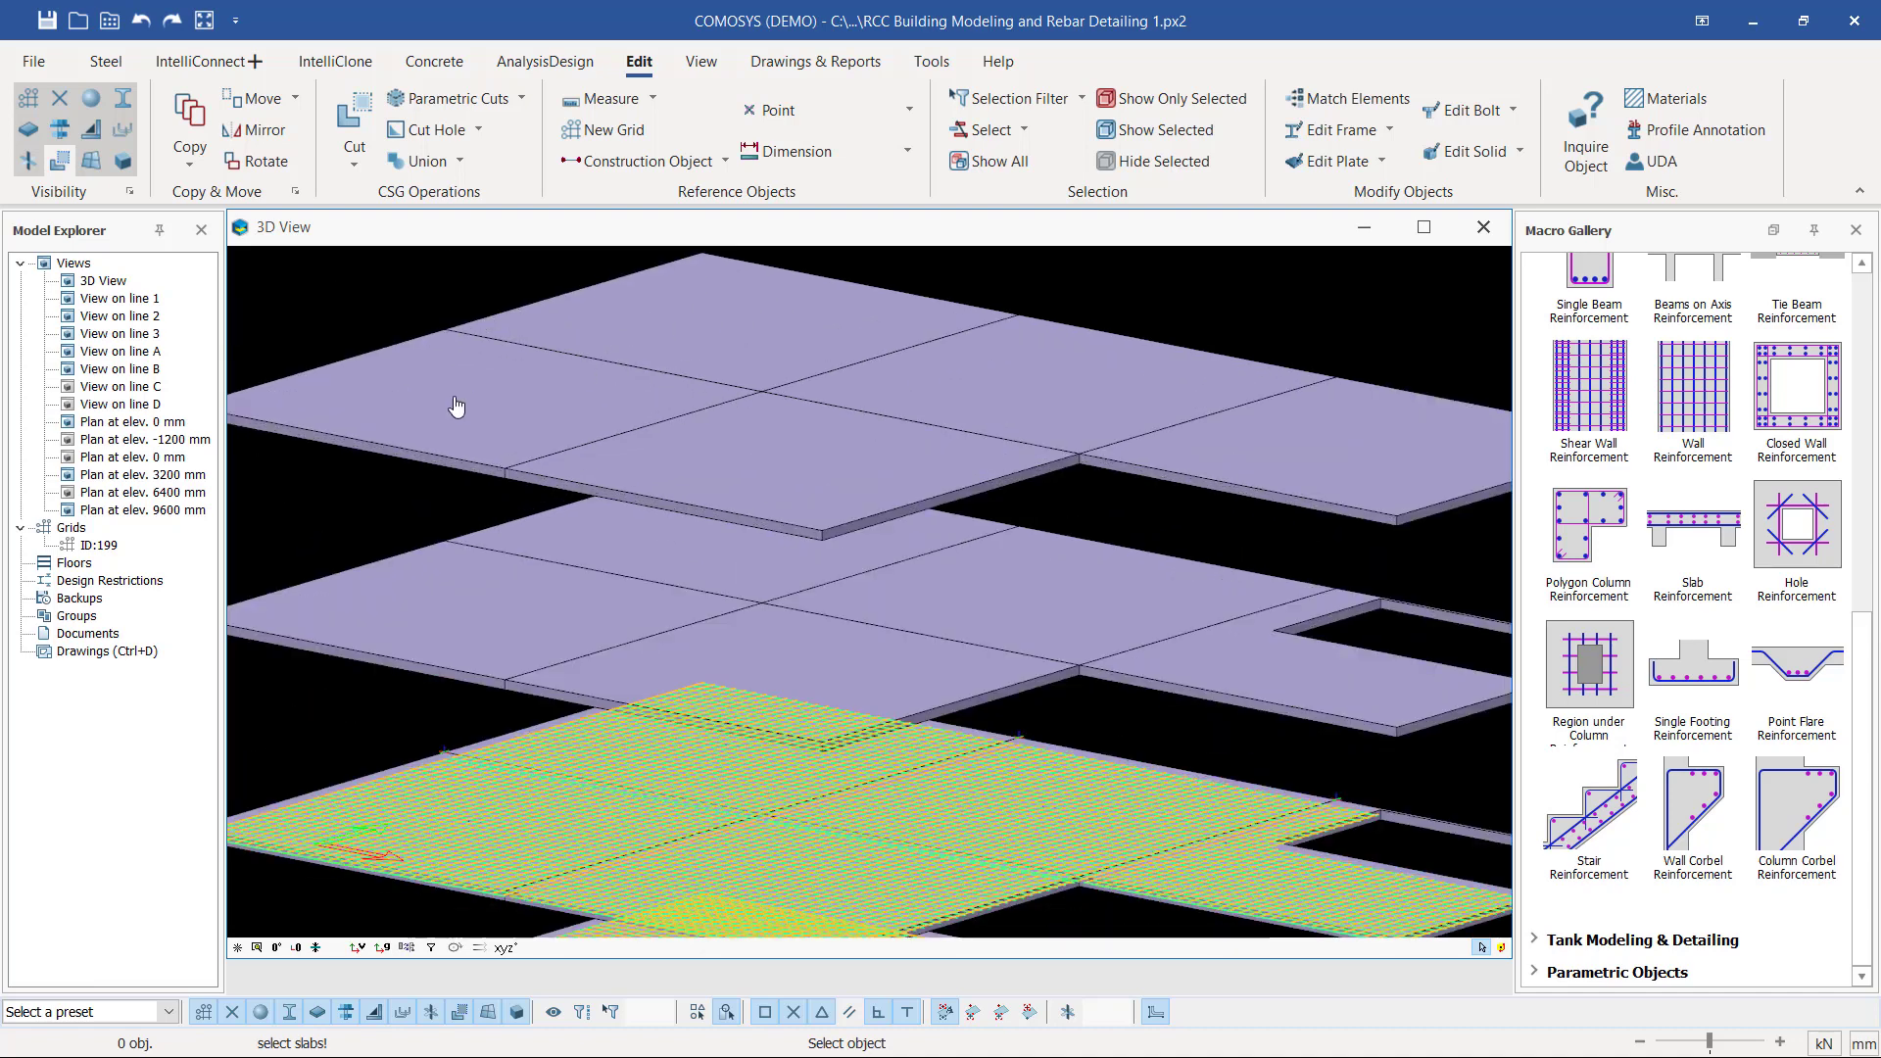
left_click(499, 402)
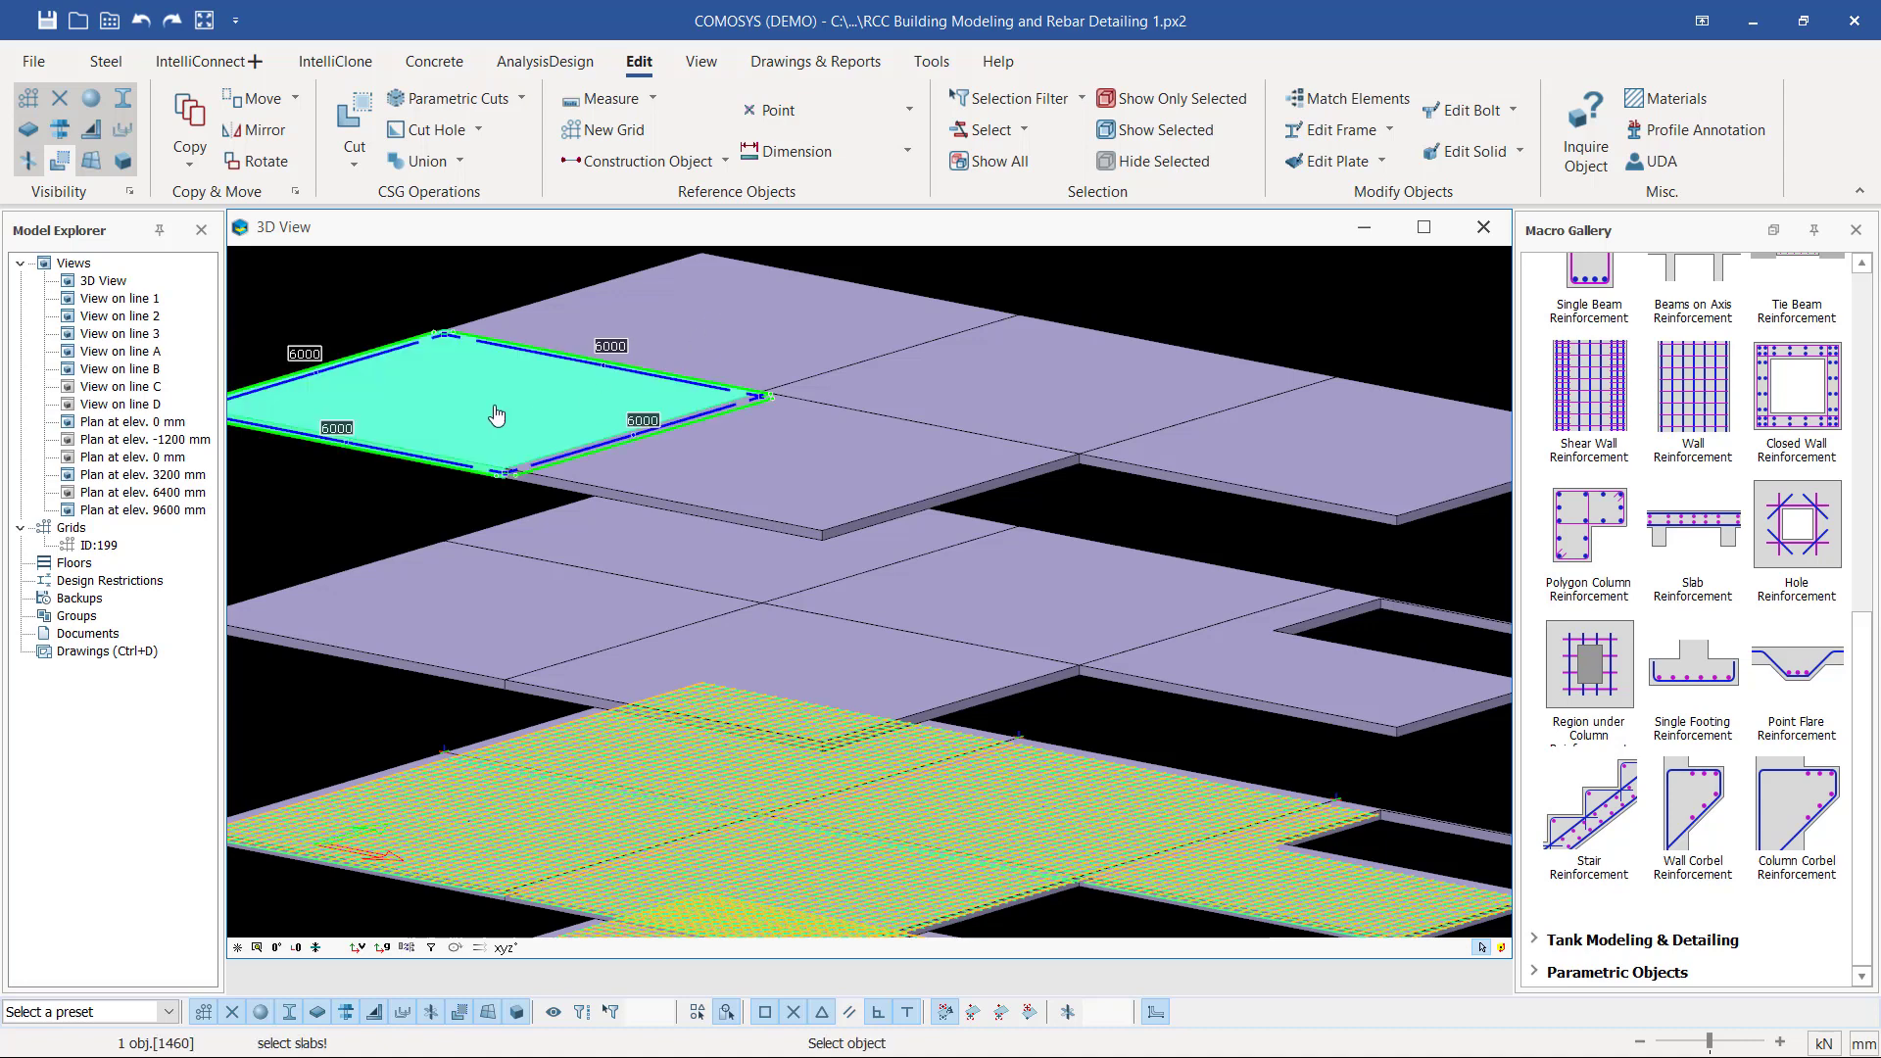
right_click(558, 416)
scroll(890, 504, "down", 1)
scroll(338, 428, "up", 4)
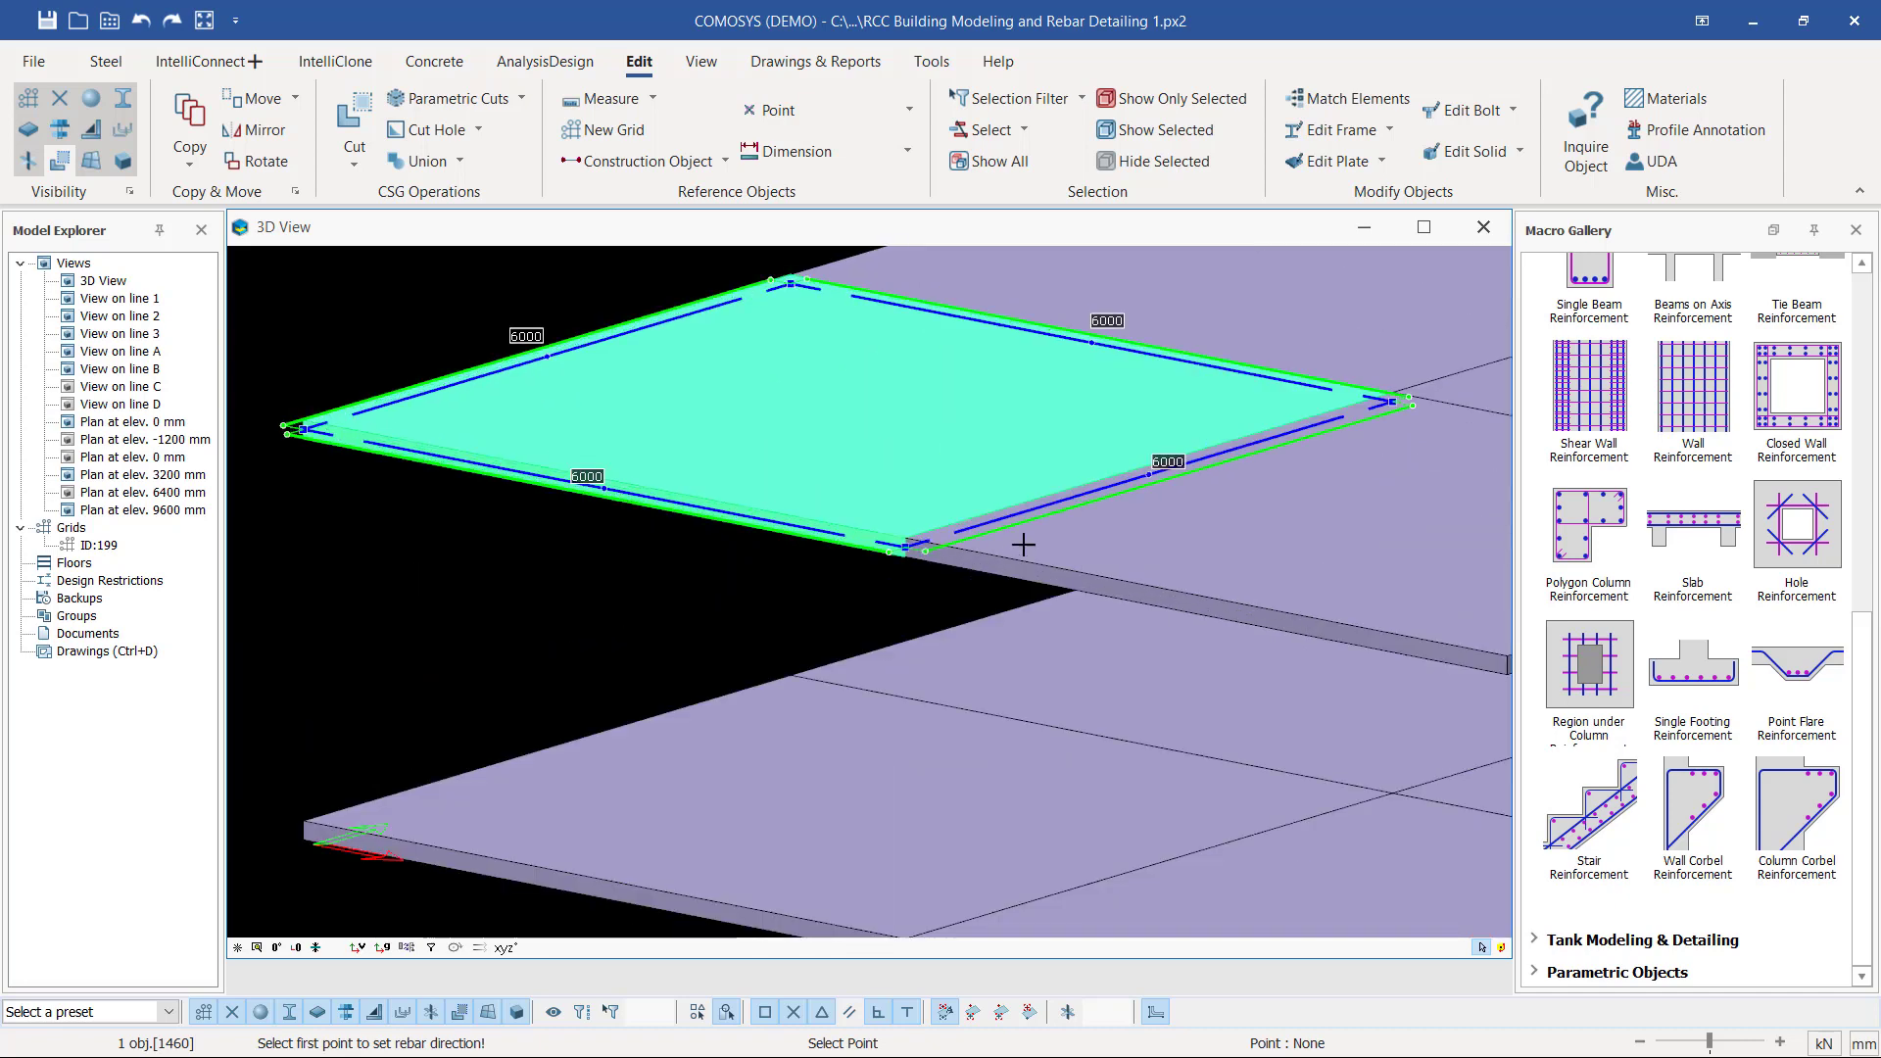
scroll(1022, 545, "up", 5)
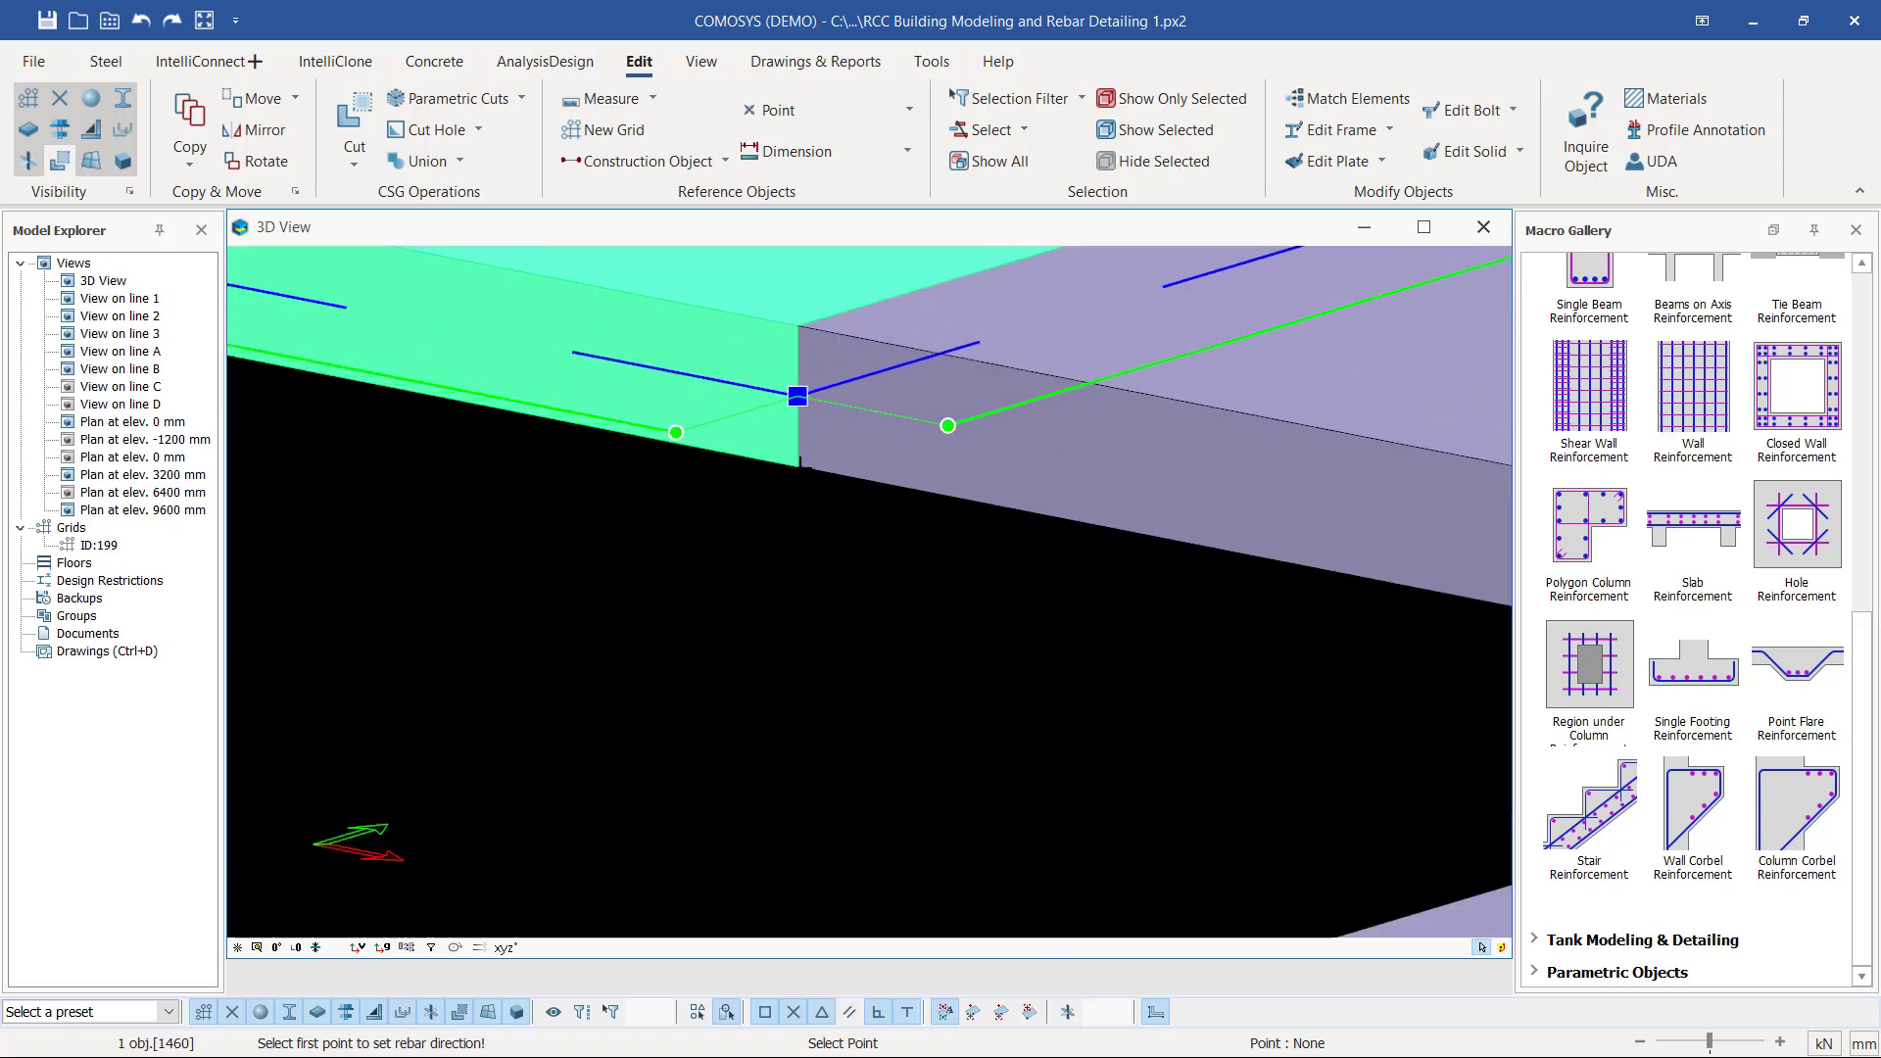
left_click(797, 396)
scroll(315, 395, "down", 3)
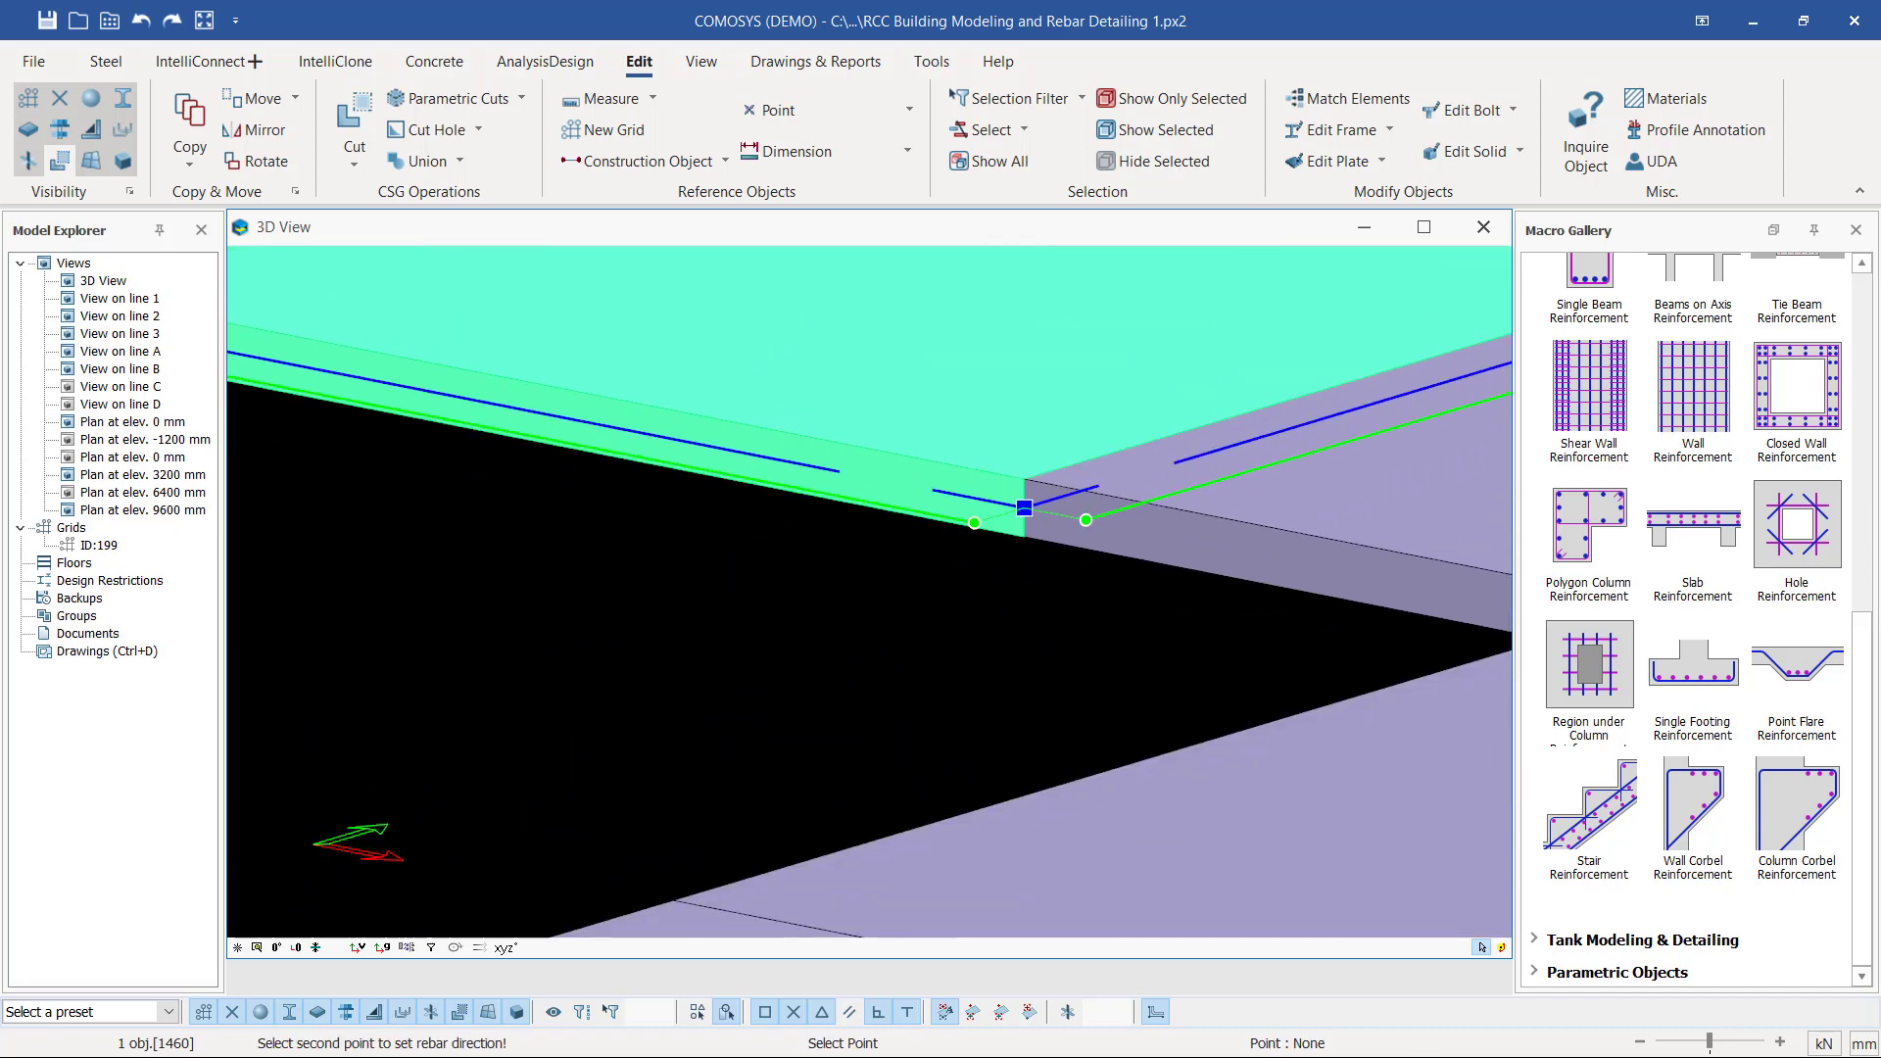
scroll(315, 395, "up", 5)
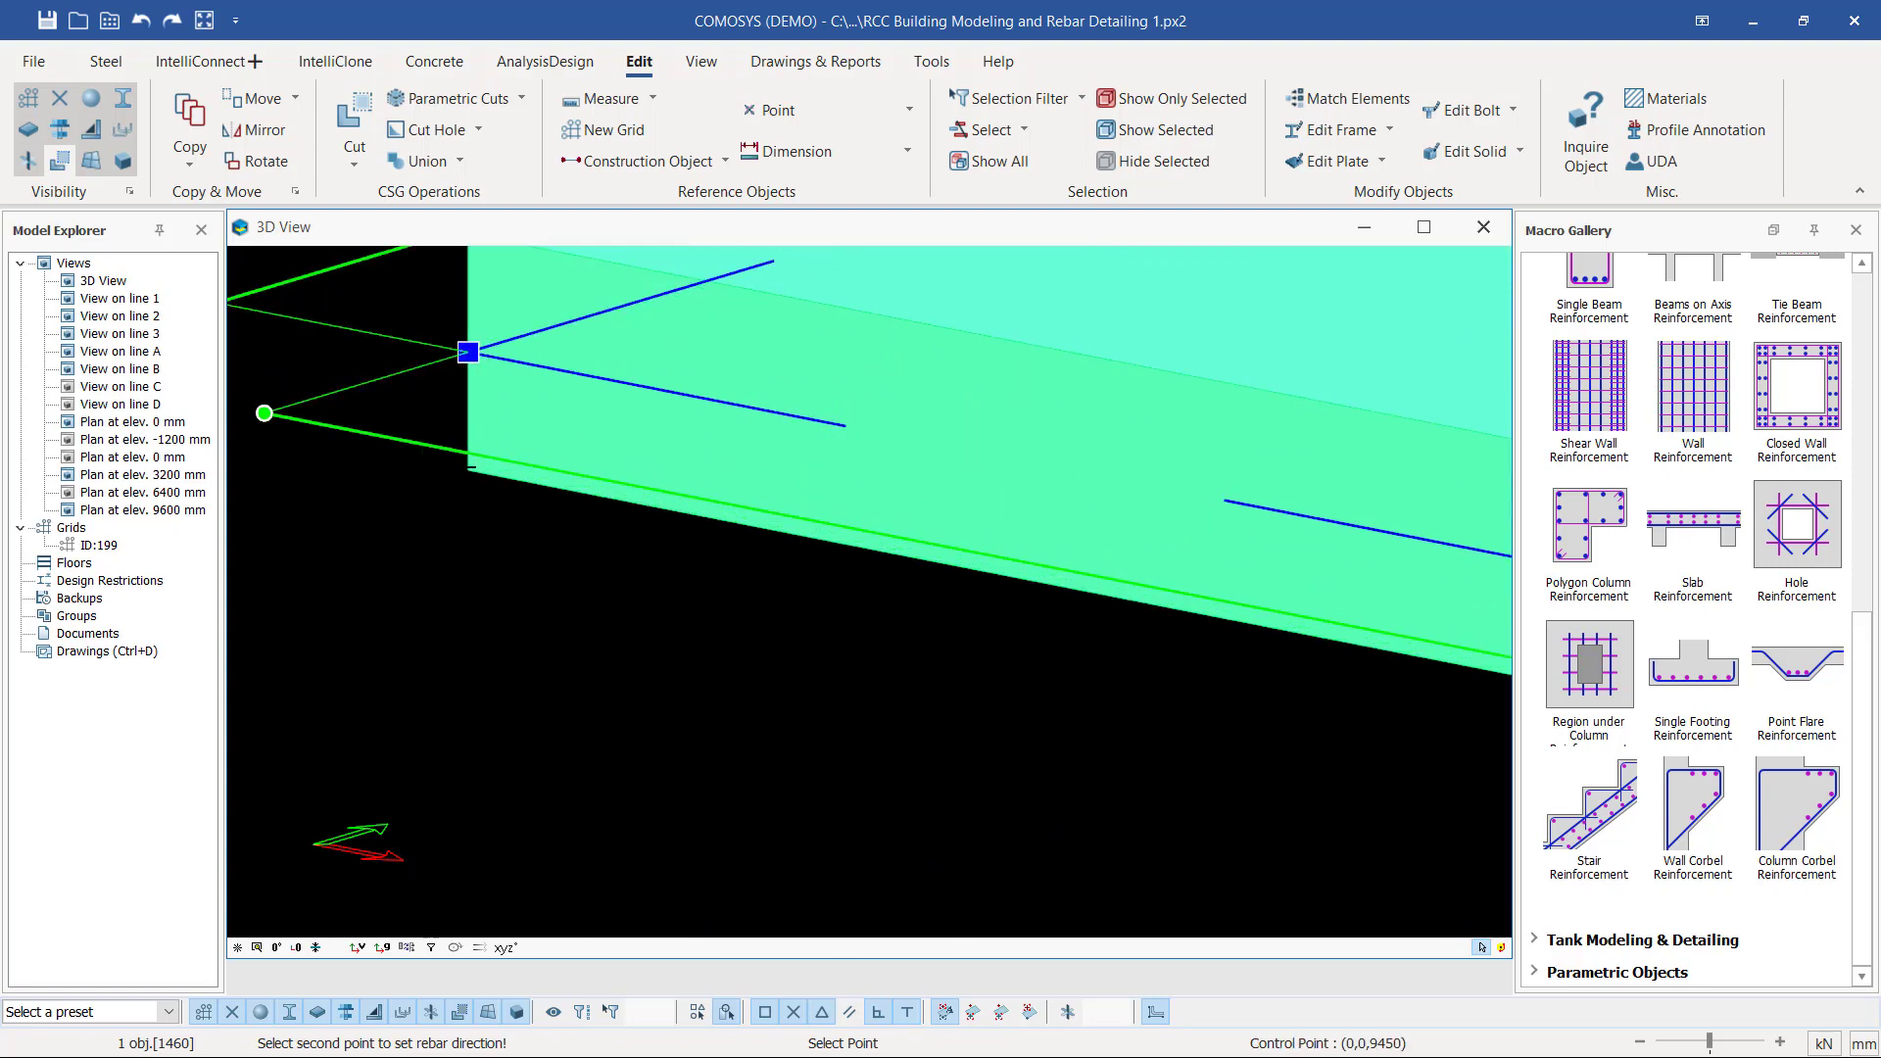
left_click(470, 468)
- Reinforce the adjacent front-row panel of the top floor, setting the rebar direction from its outer front corner to (6000,0,9450)
scroll(421, 502, "down", 8)
scroll(952, 533, "up", 3)
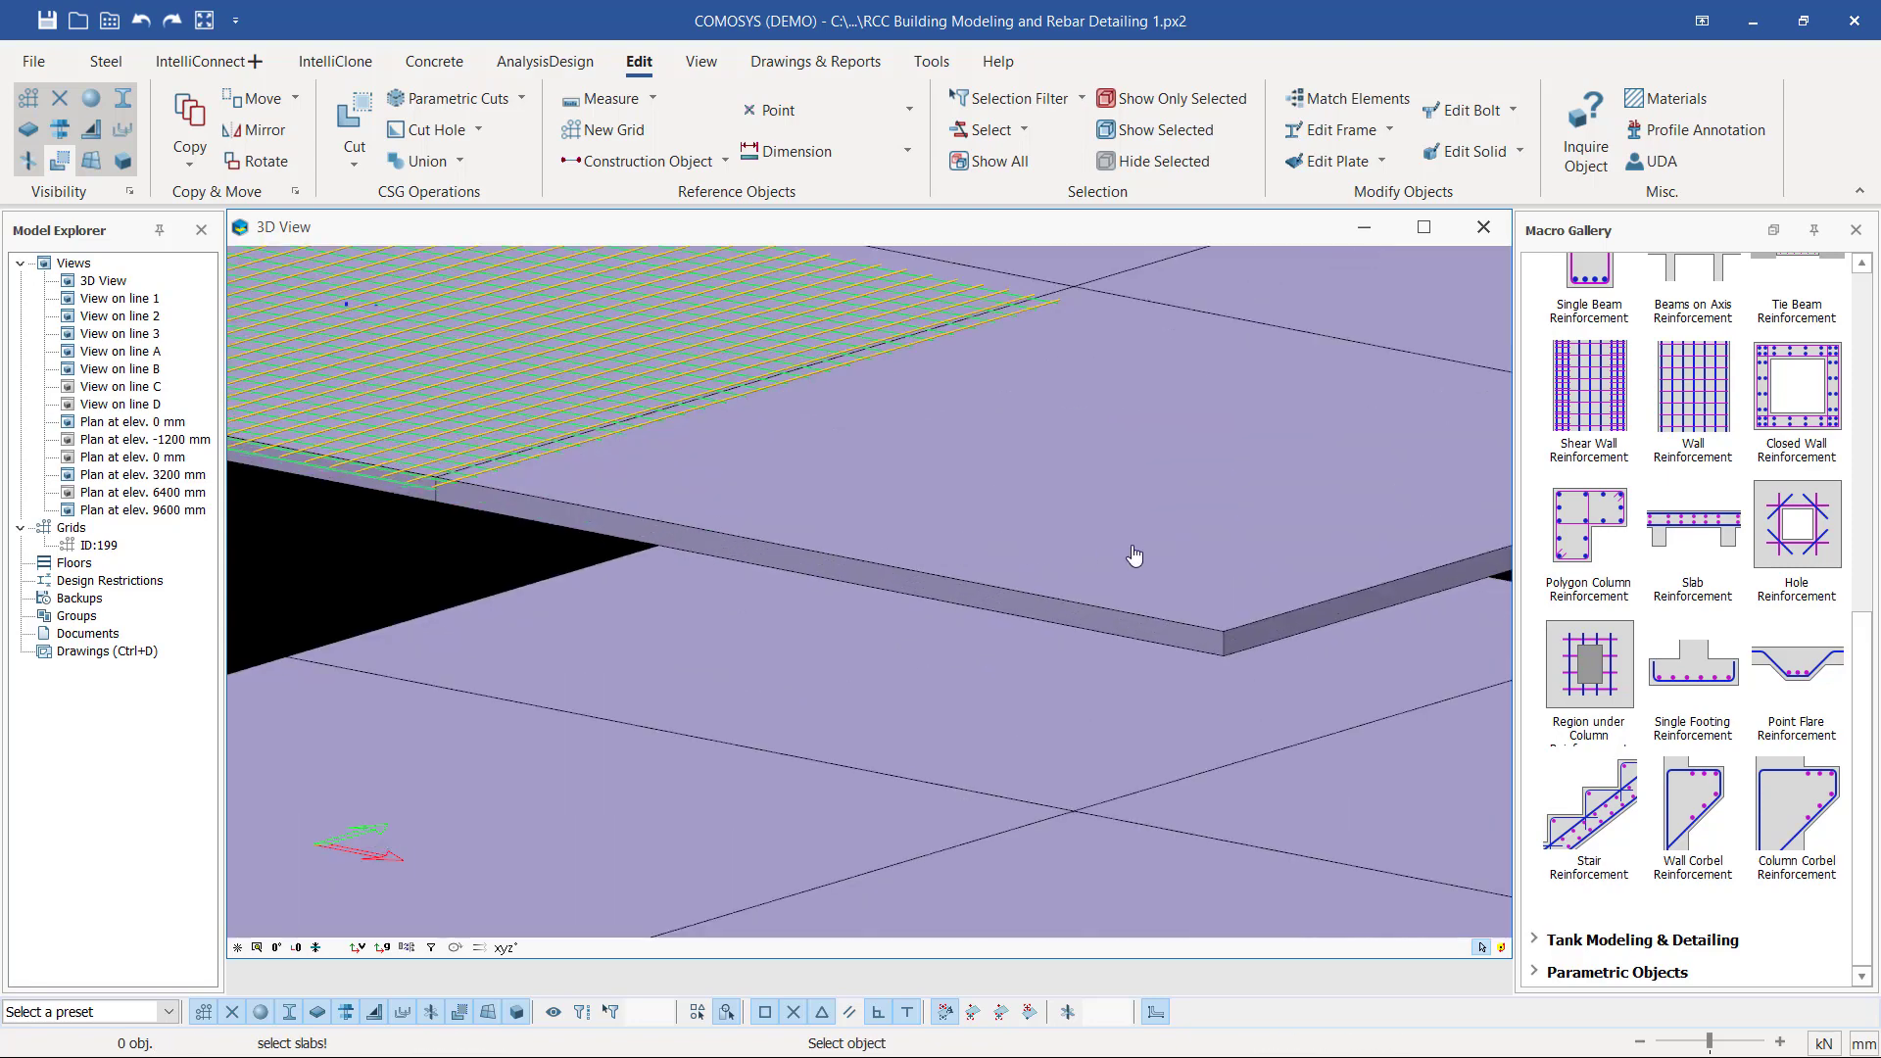
left_click(1135, 554)
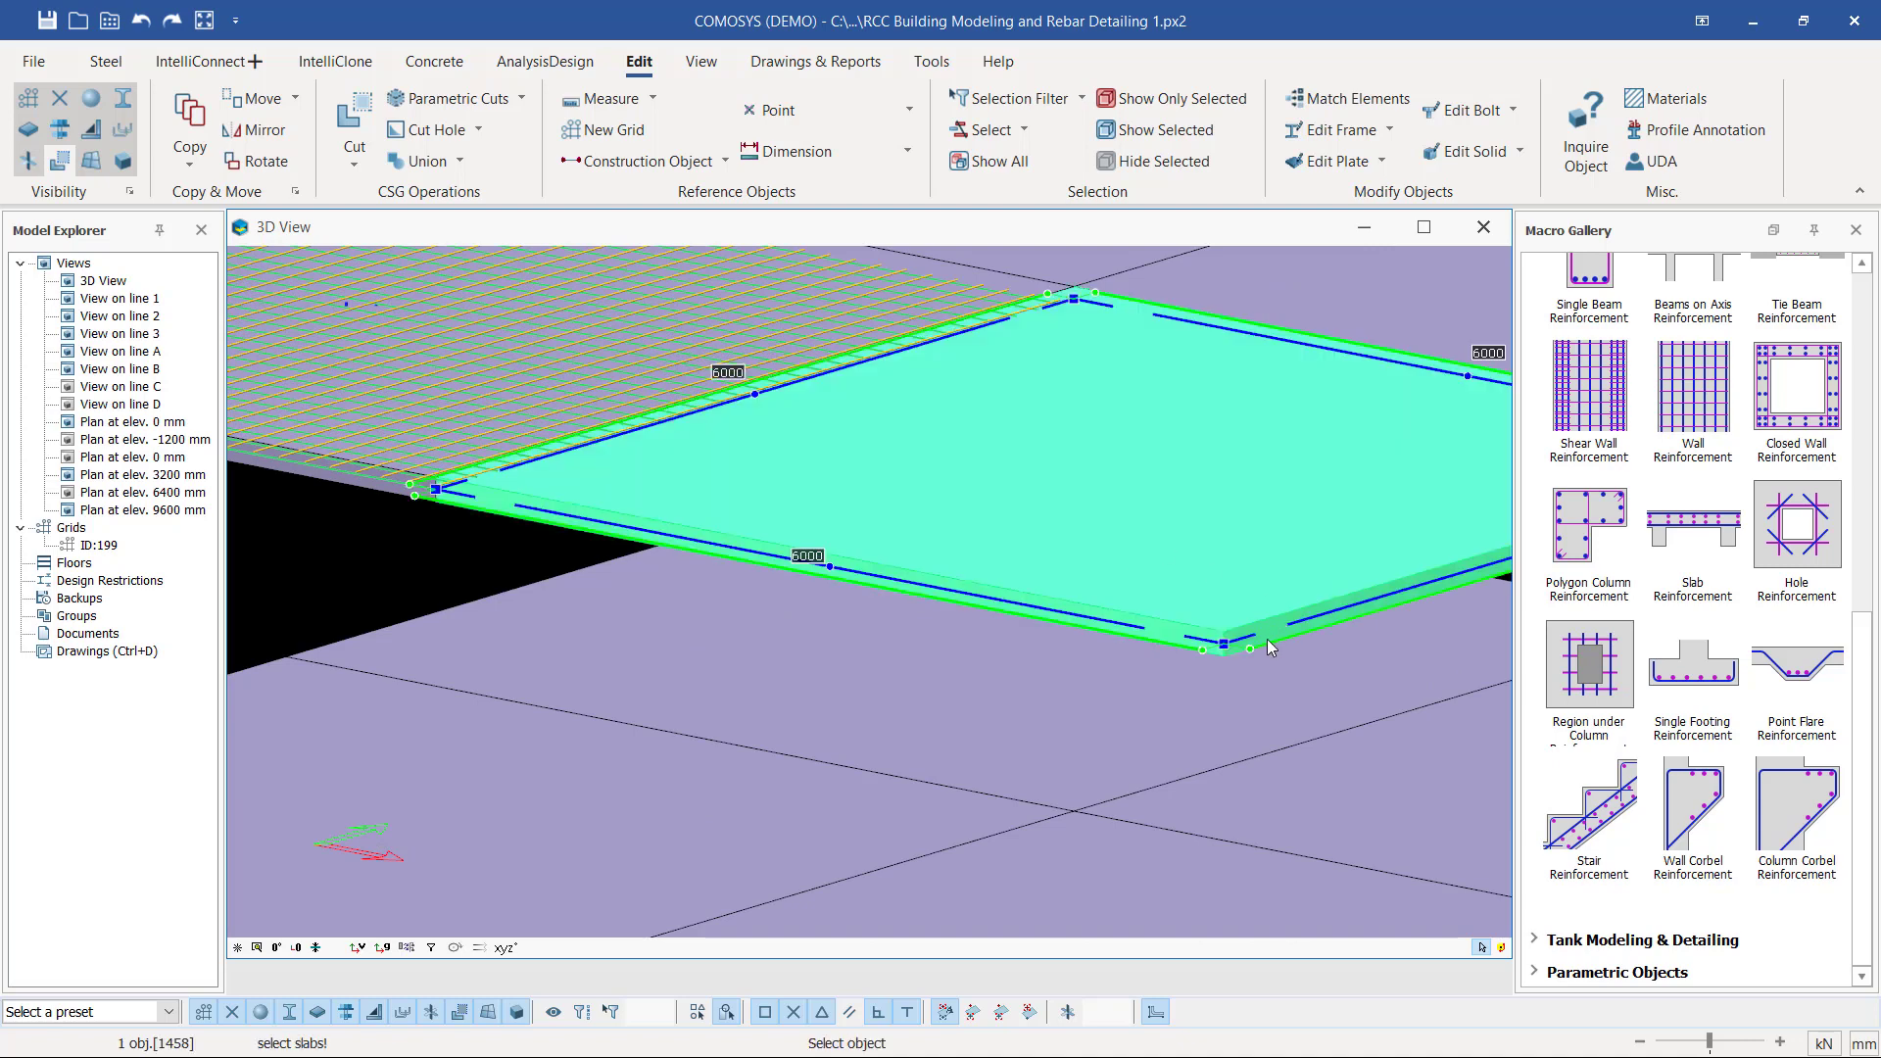
scroll(1233, 660, "up", 4)
right_click(1287, 558)
scroll(1211, 656, "up", 3)
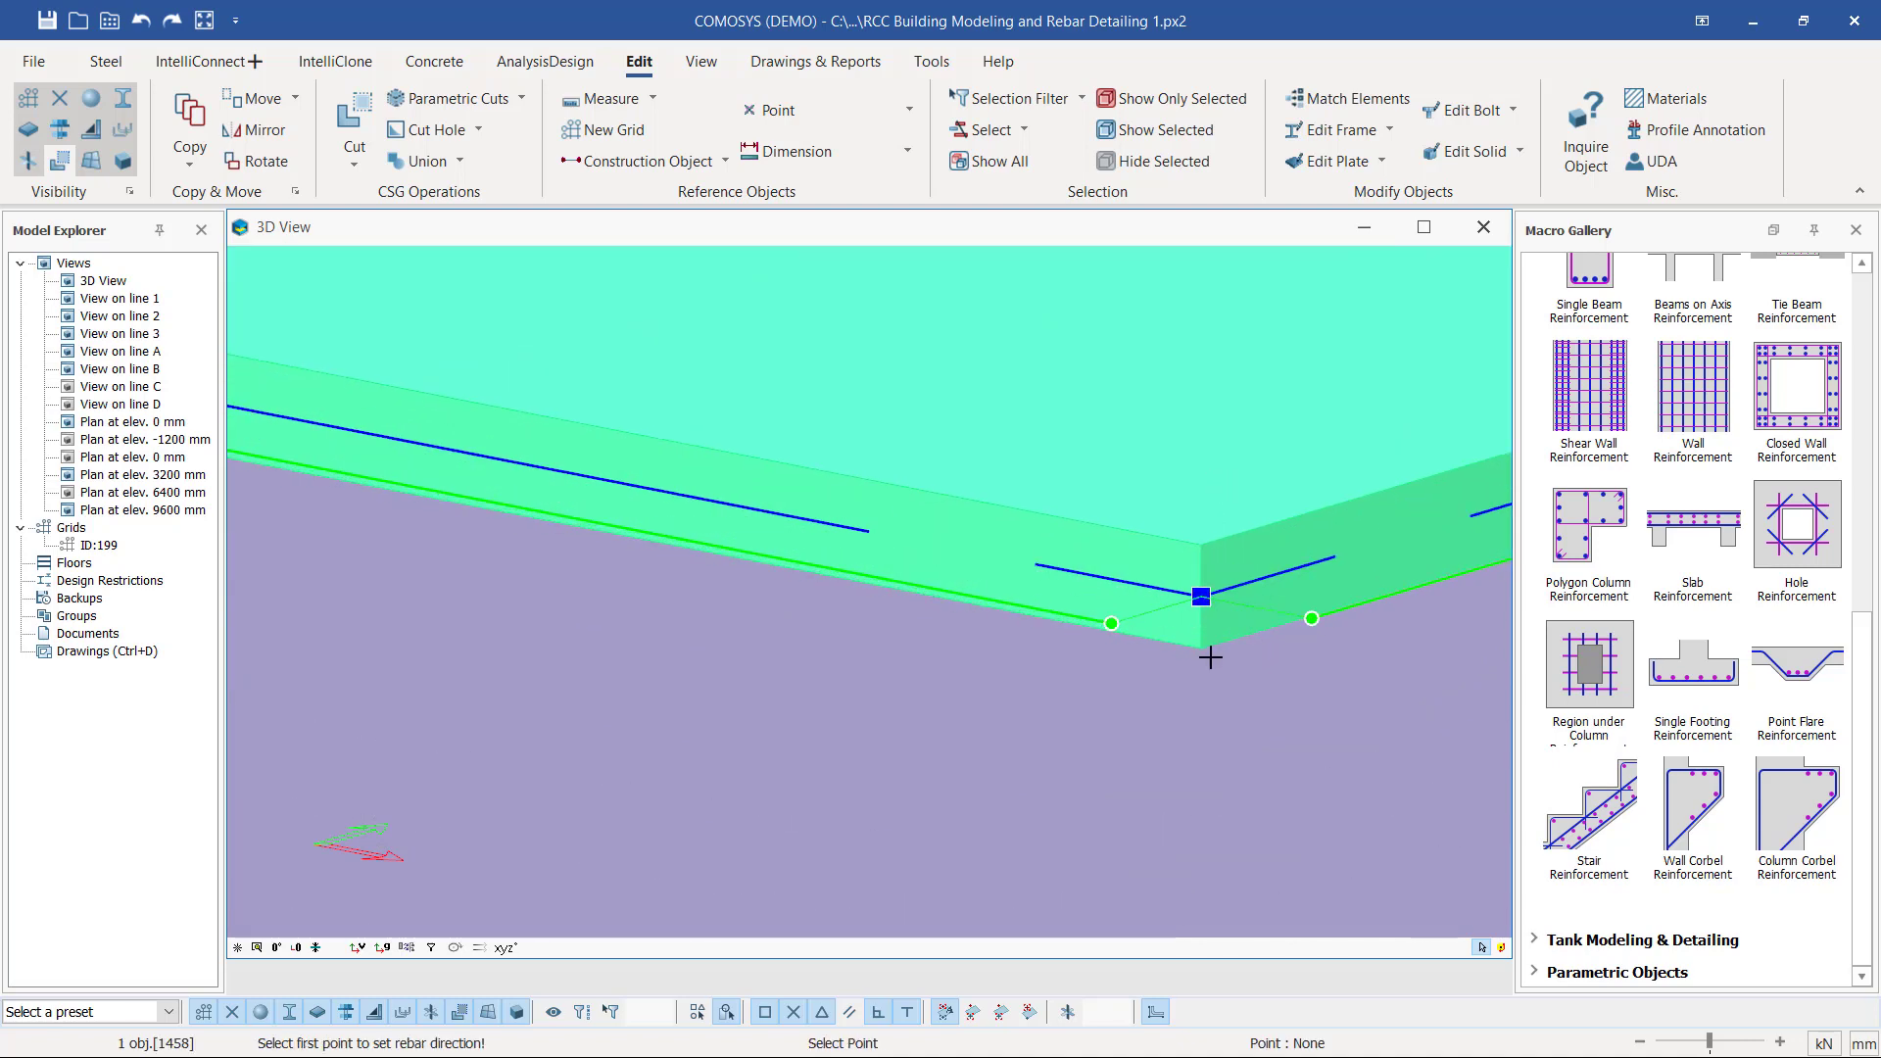
left_click(1199, 643)
scroll(1291, 613, "down", 5)
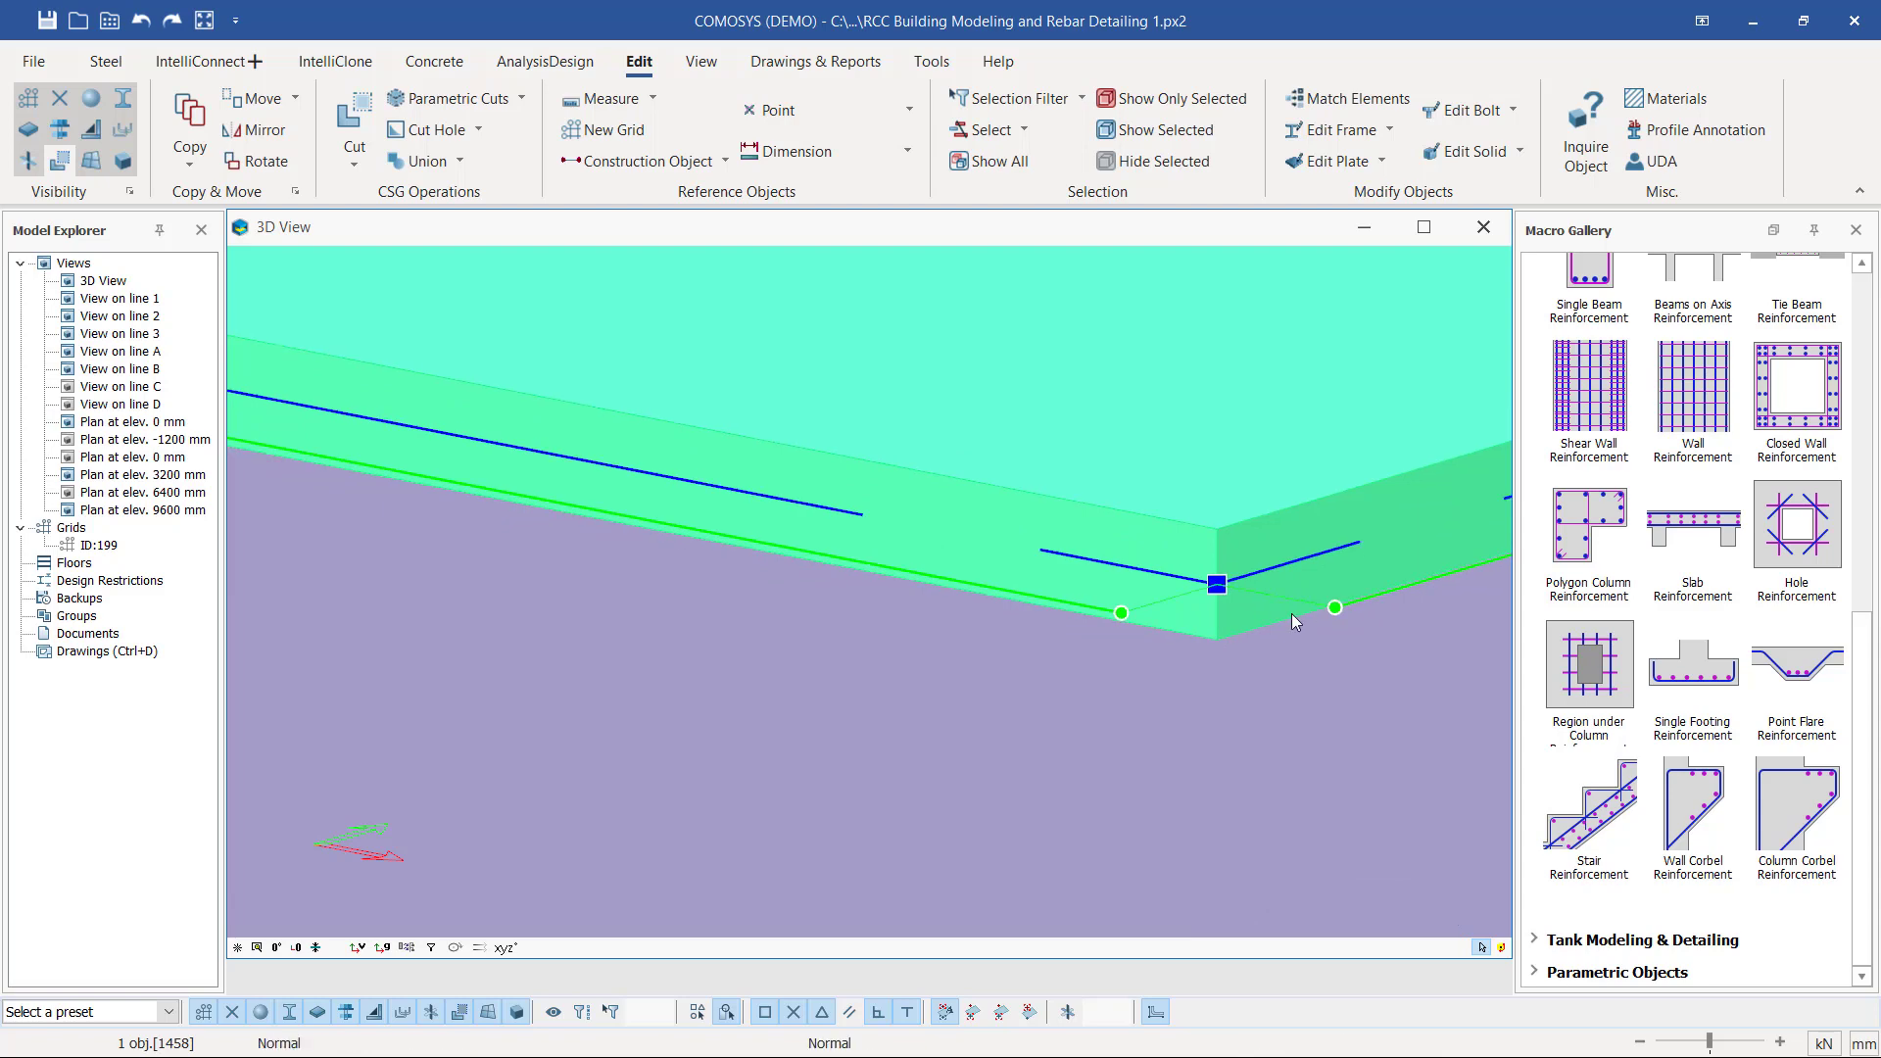
scroll(1176, 580, "down", 3)
scroll(529, 460, "up", 6)
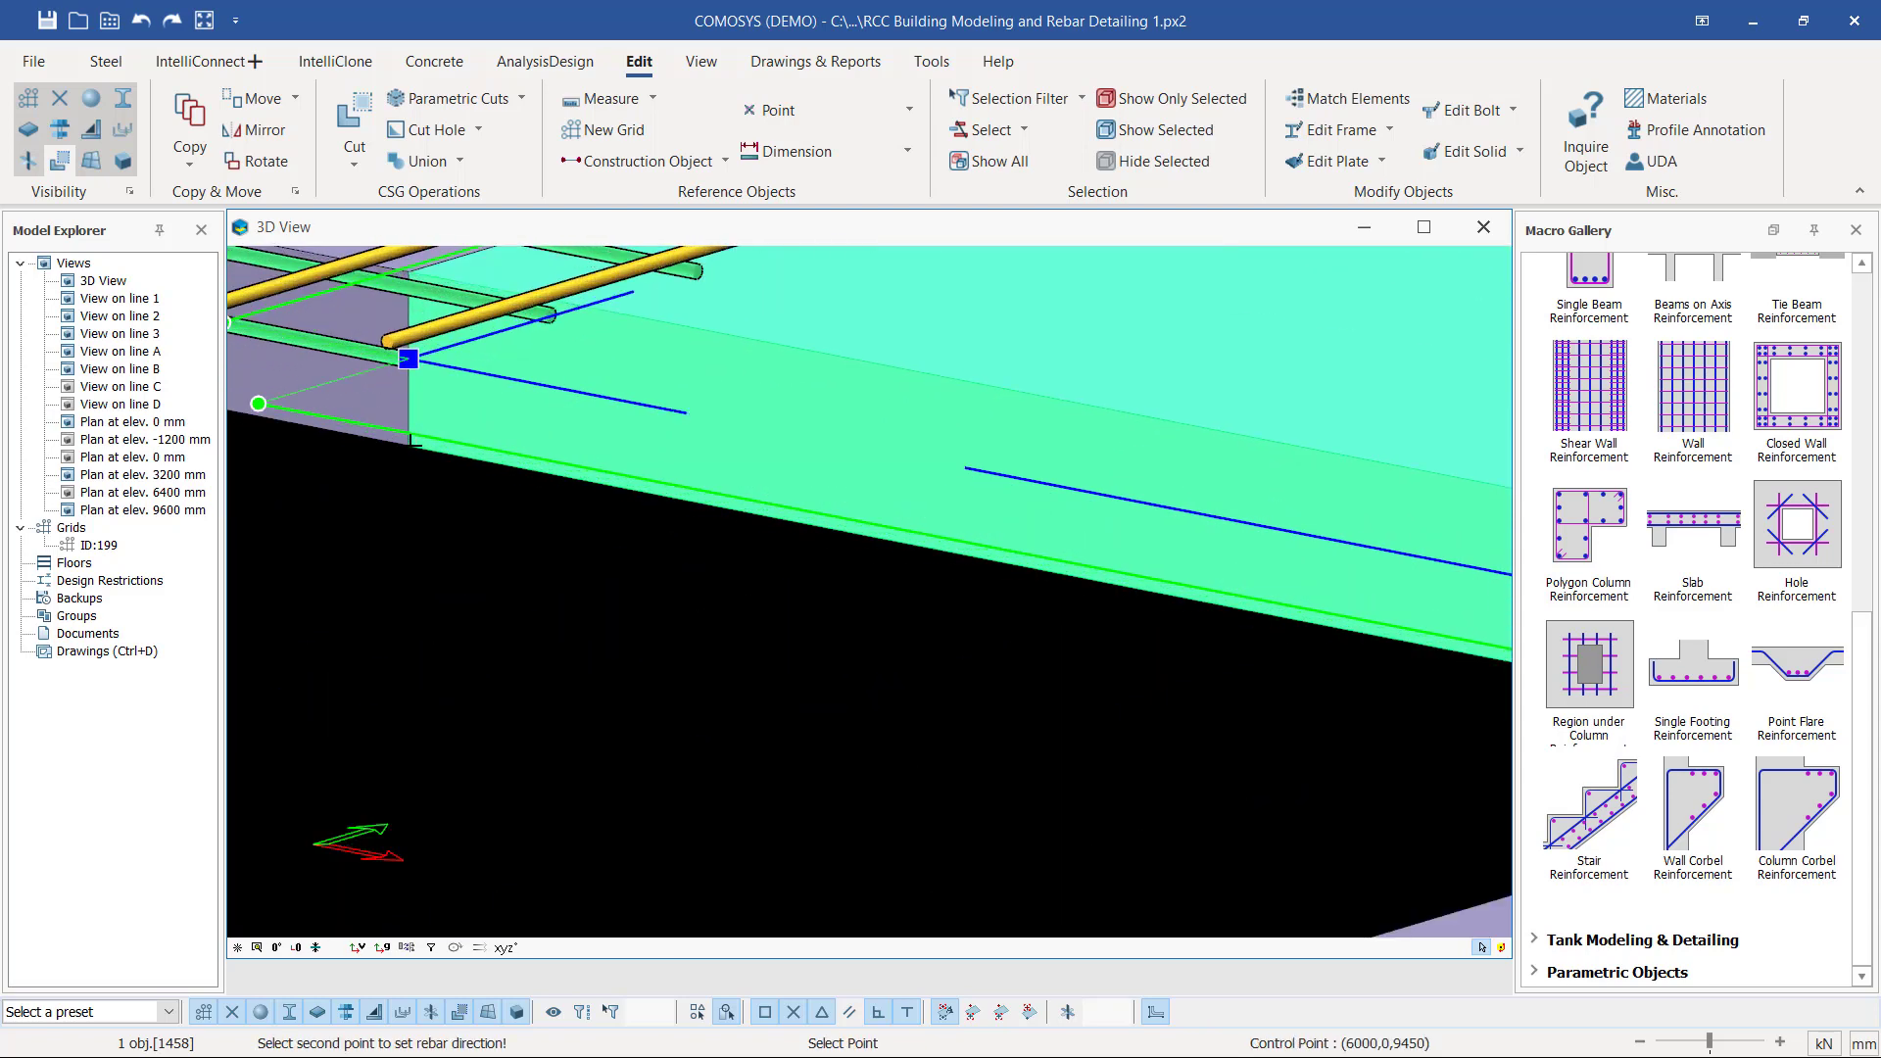
left_click(411, 441)
- Reinforce the top floor's projecting end panel, setting the rebar direction from corner (18000,6000,9450) to the front corner it shares with the inner panels
scroll(415, 466, "down", 8)
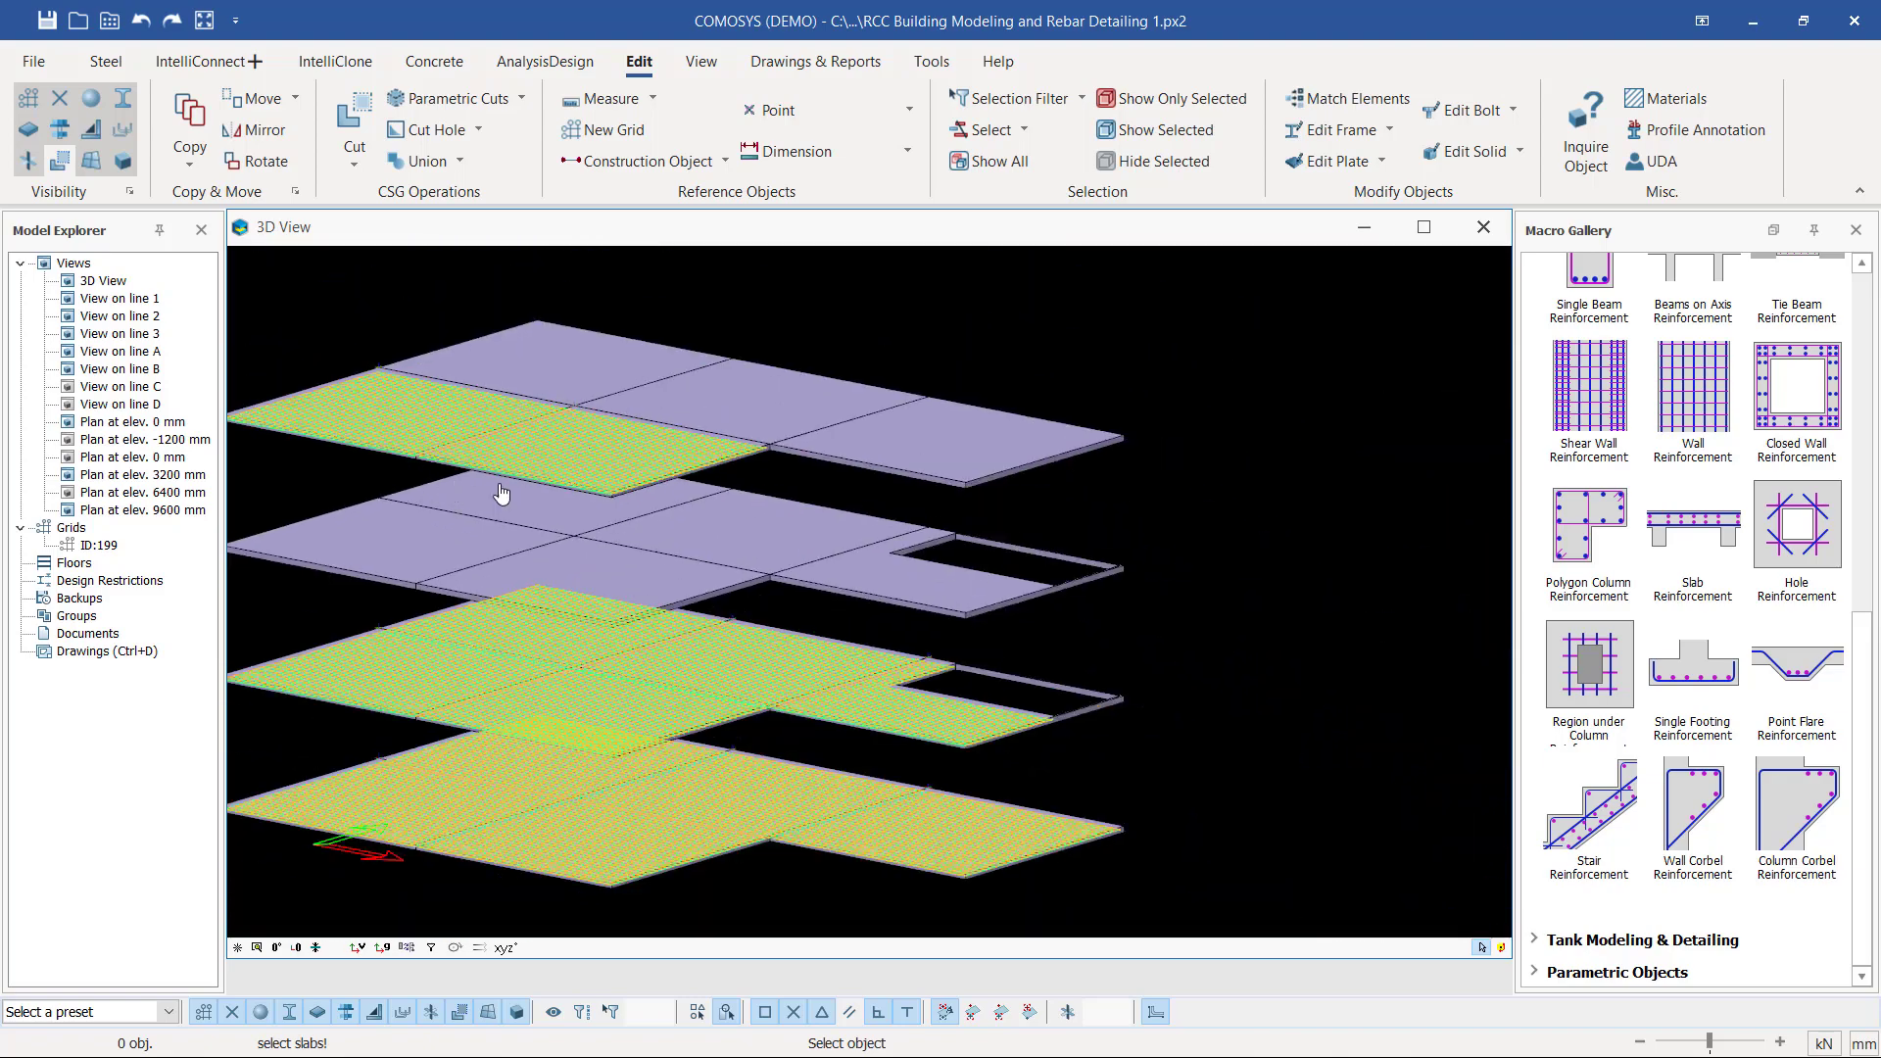
scroll(813, 411, "up", 6)
left_click(1225, 493)
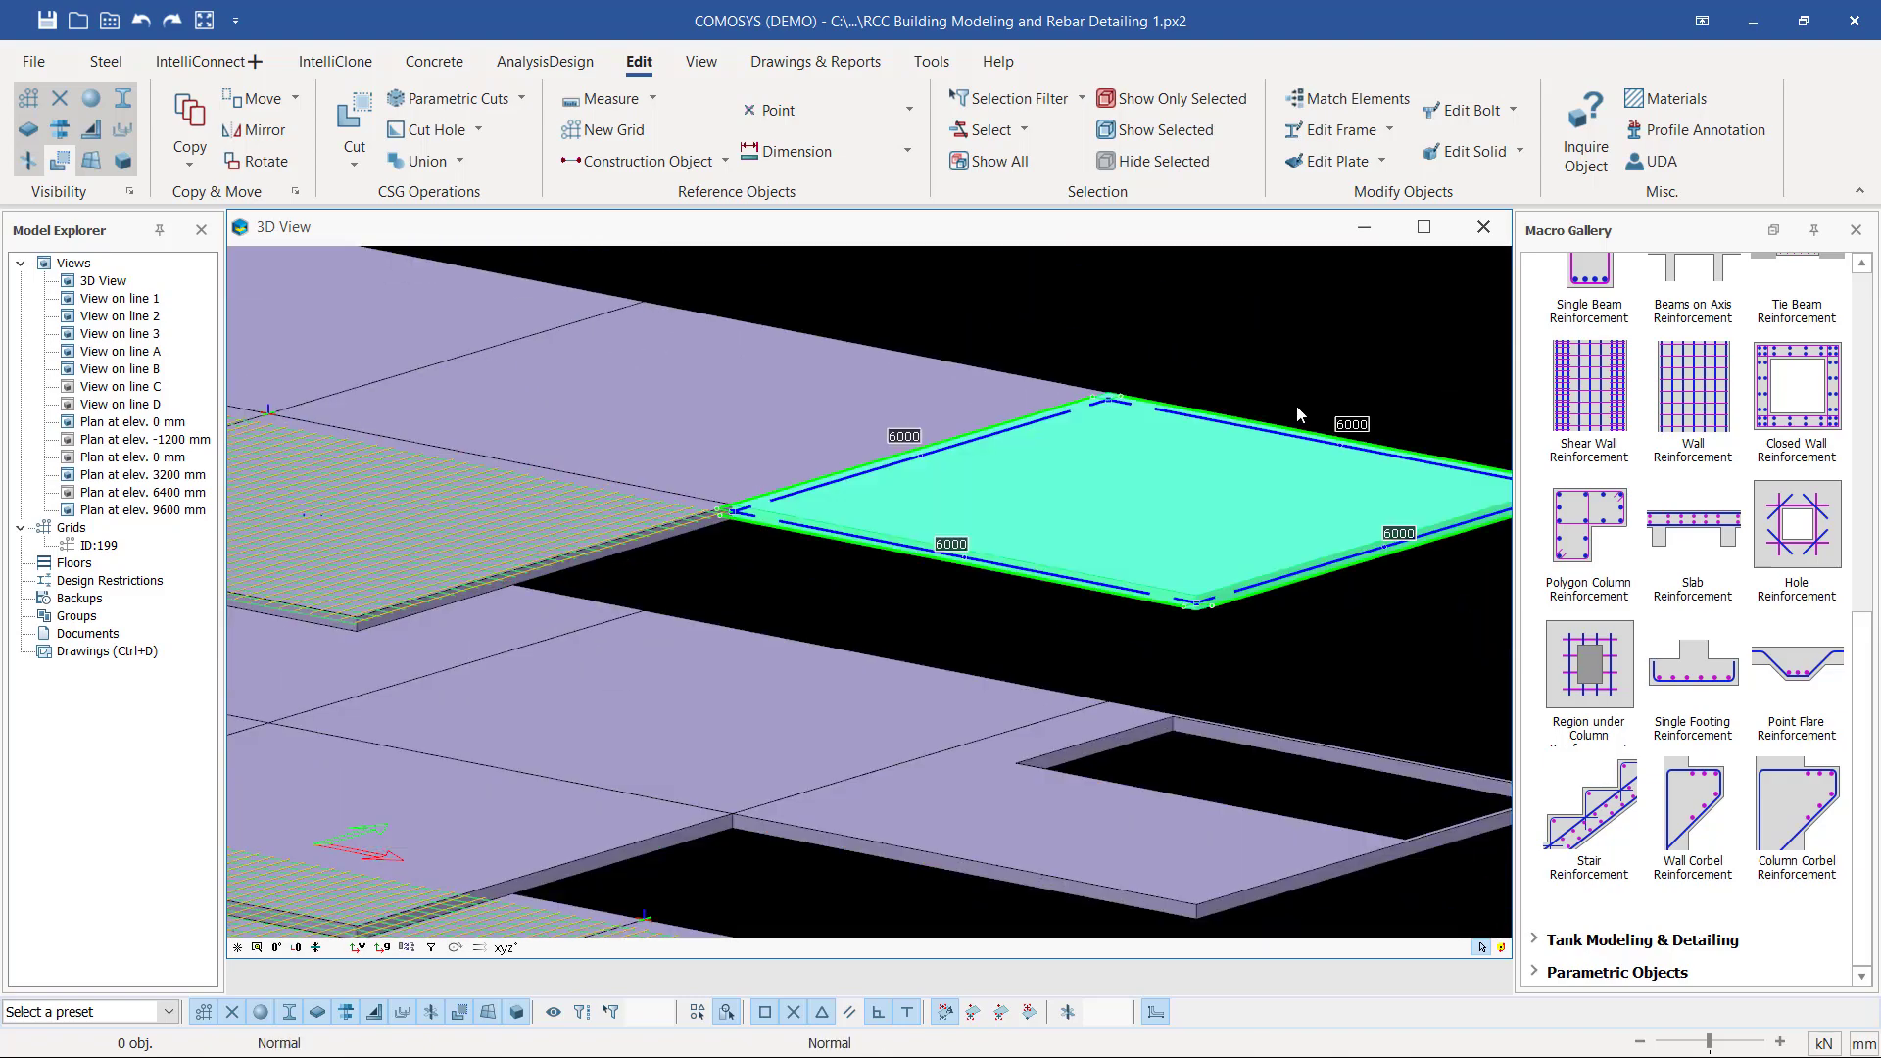
scroll(1195, 593, "up", 5)
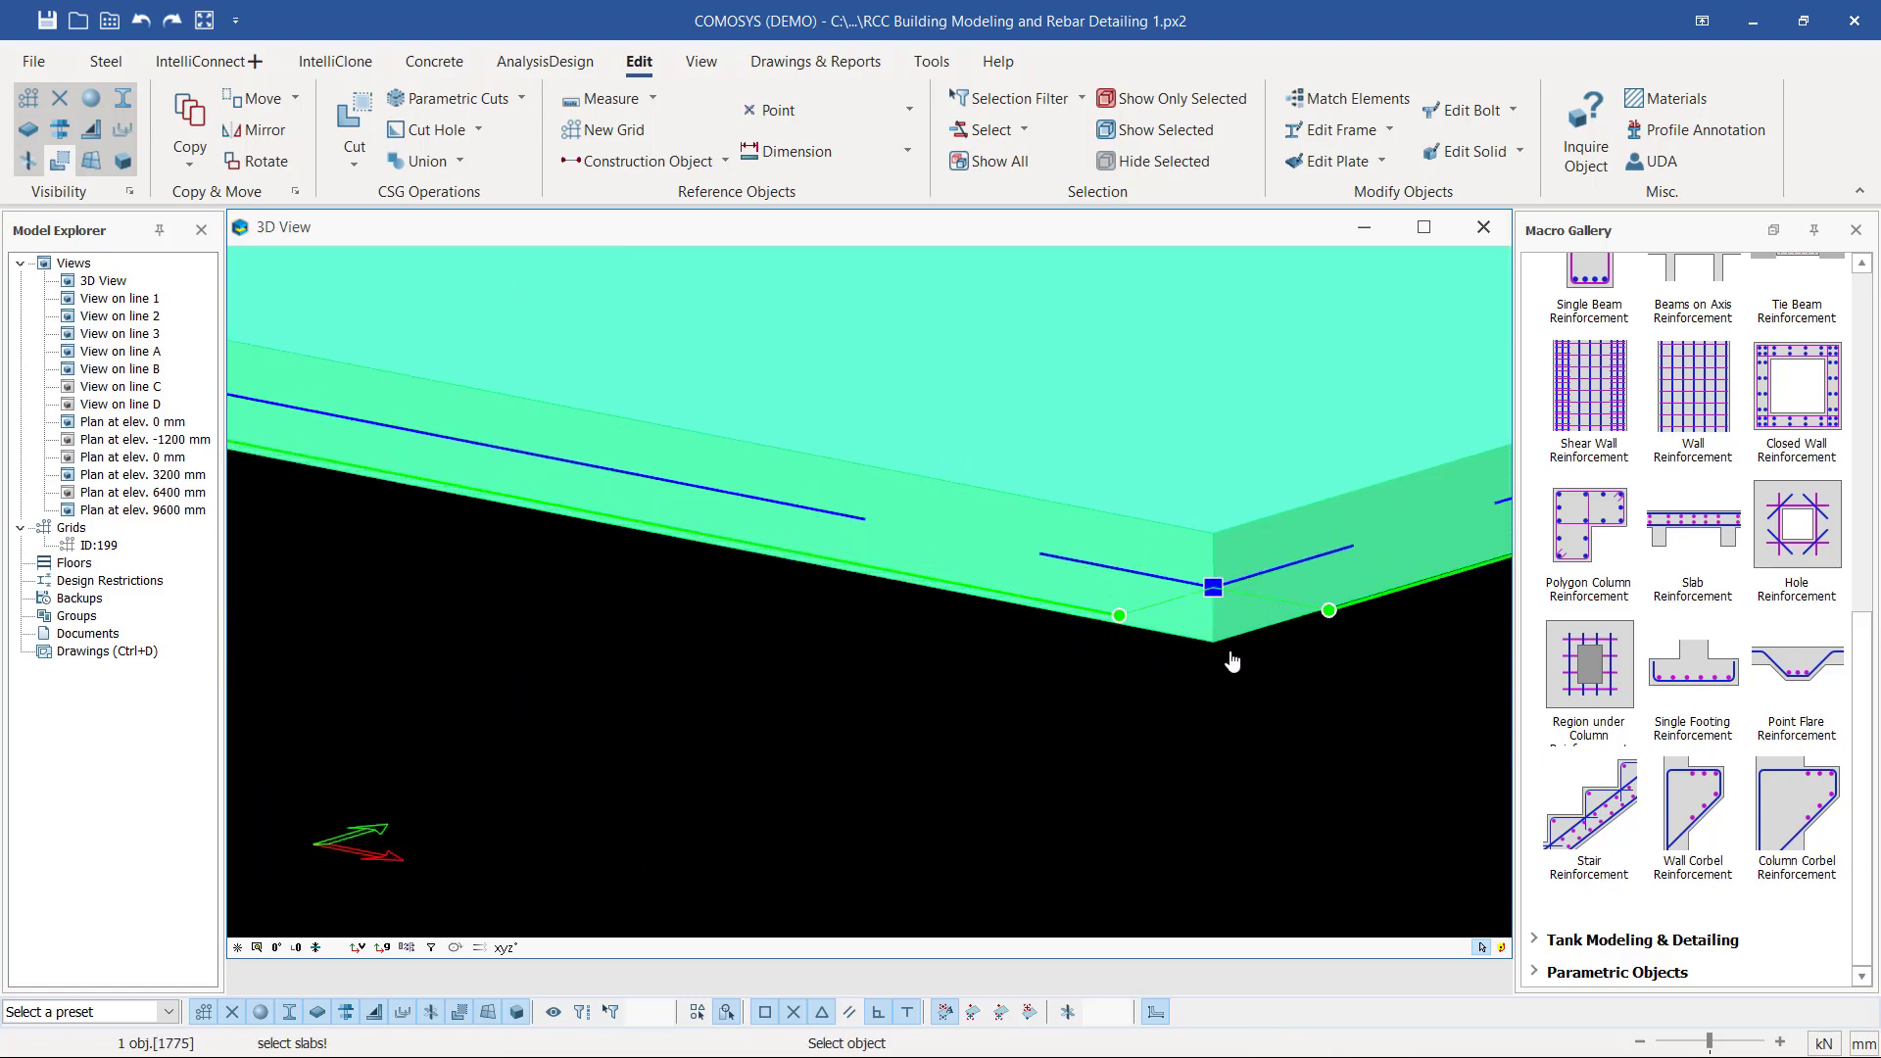
right_click(1212, 643)
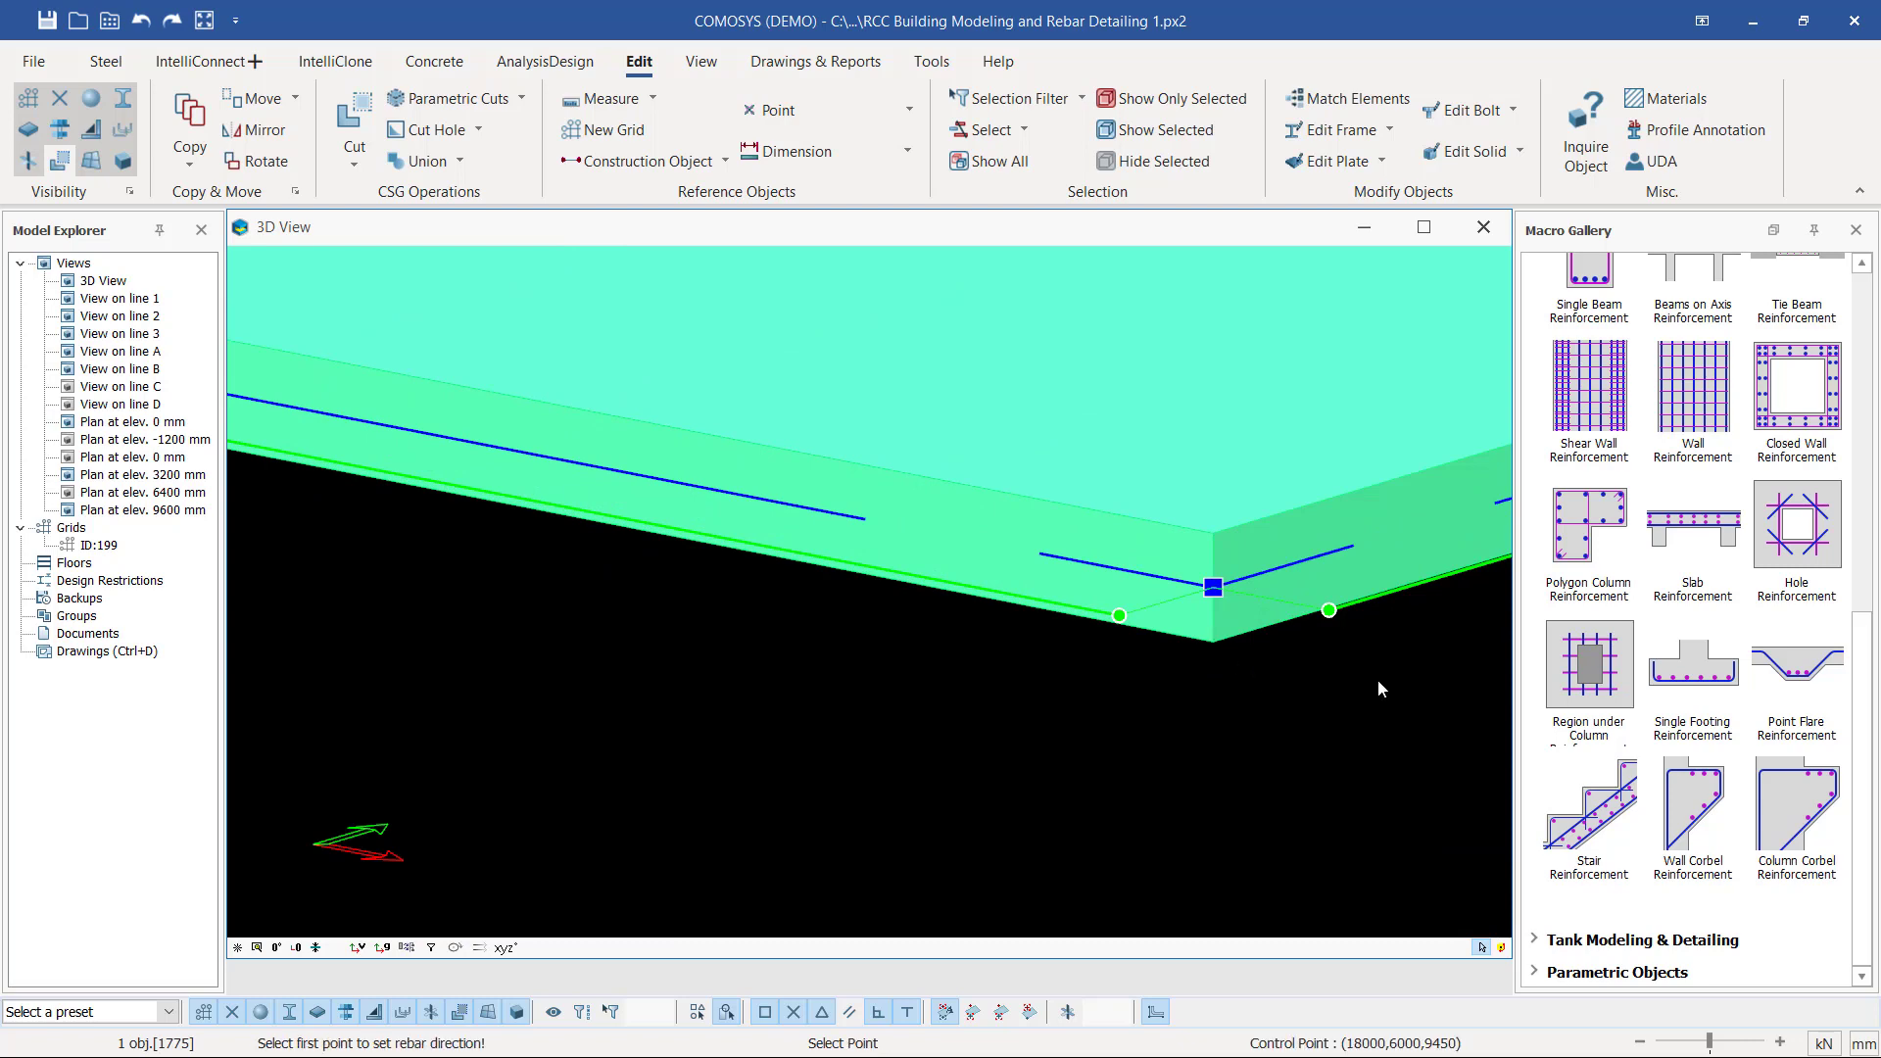
scroll(1379, 689, "down", 8)
scroll(613, 512, "up", 10)
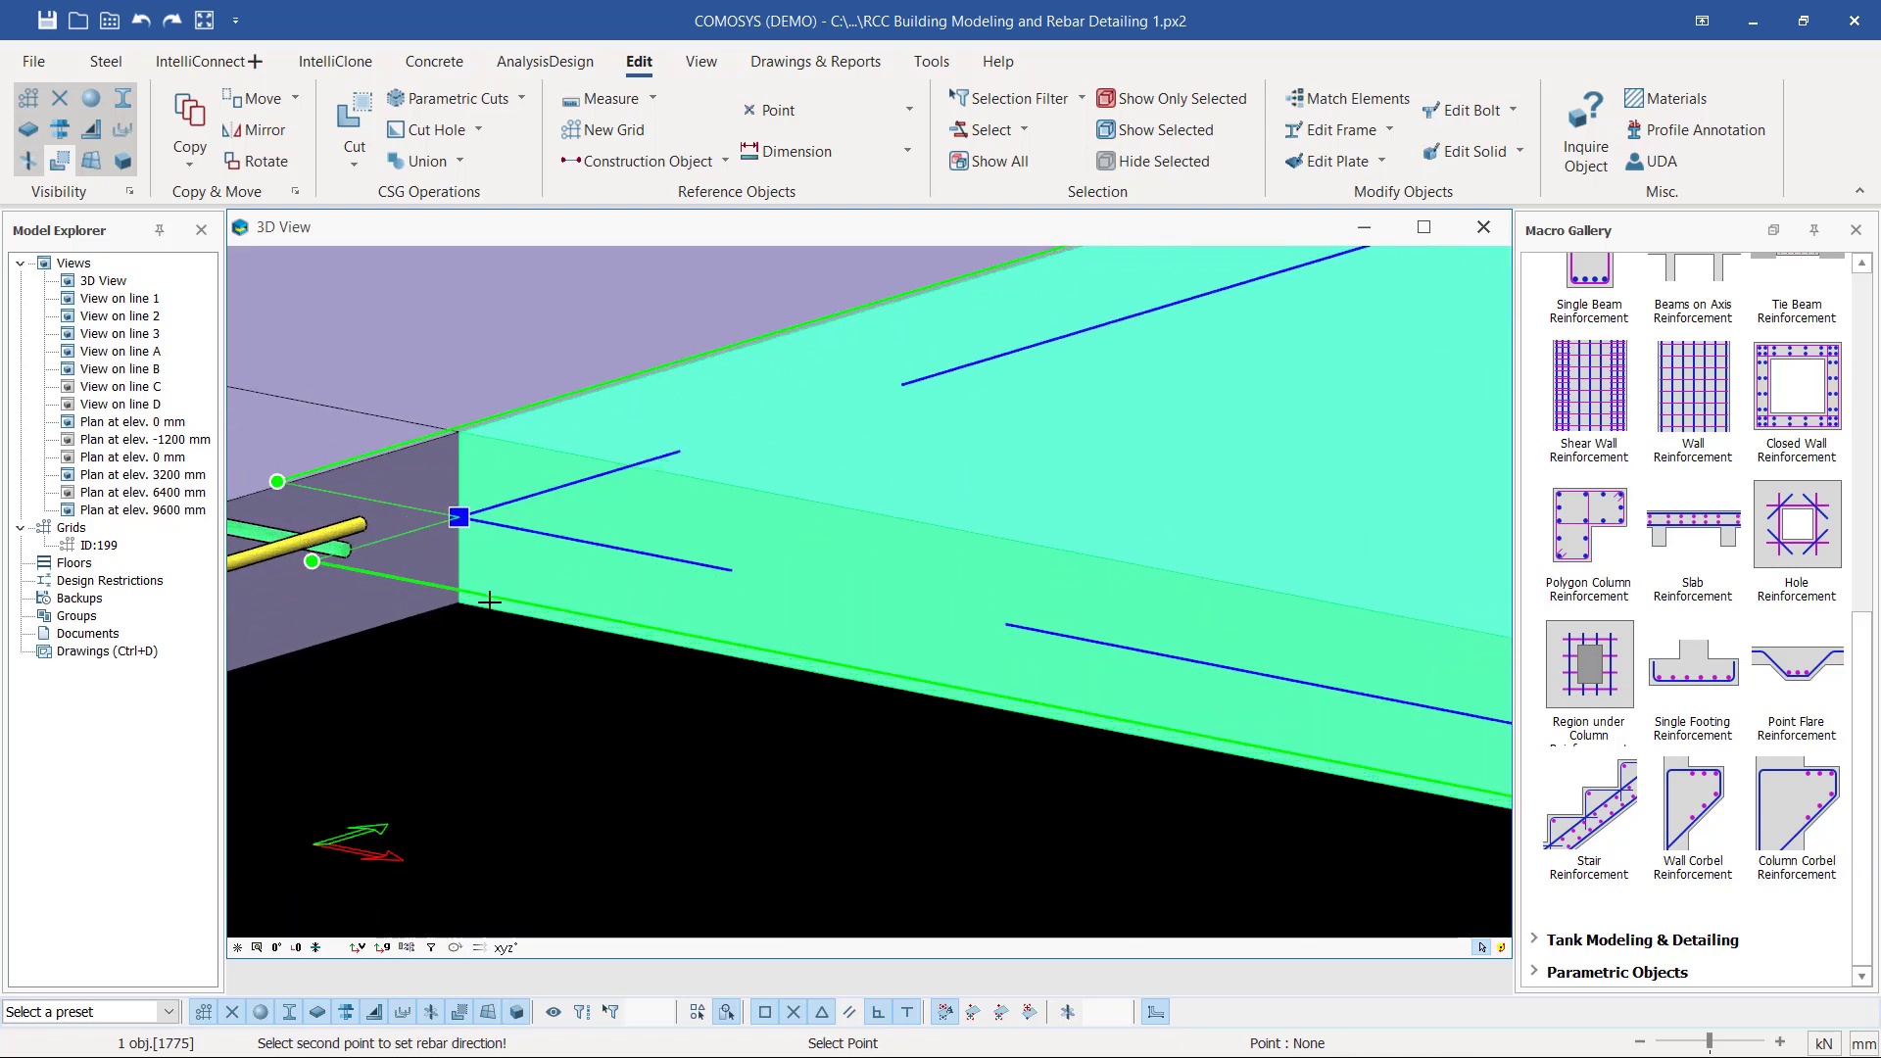
left_click(744, 657)
- Reinforce the back-row middle panel of the top floor from corner (12000,6000,9600) to (6000,6000,9600), hiding the axis markers that cover the second corner
scroll(754, 647, "down", 6)
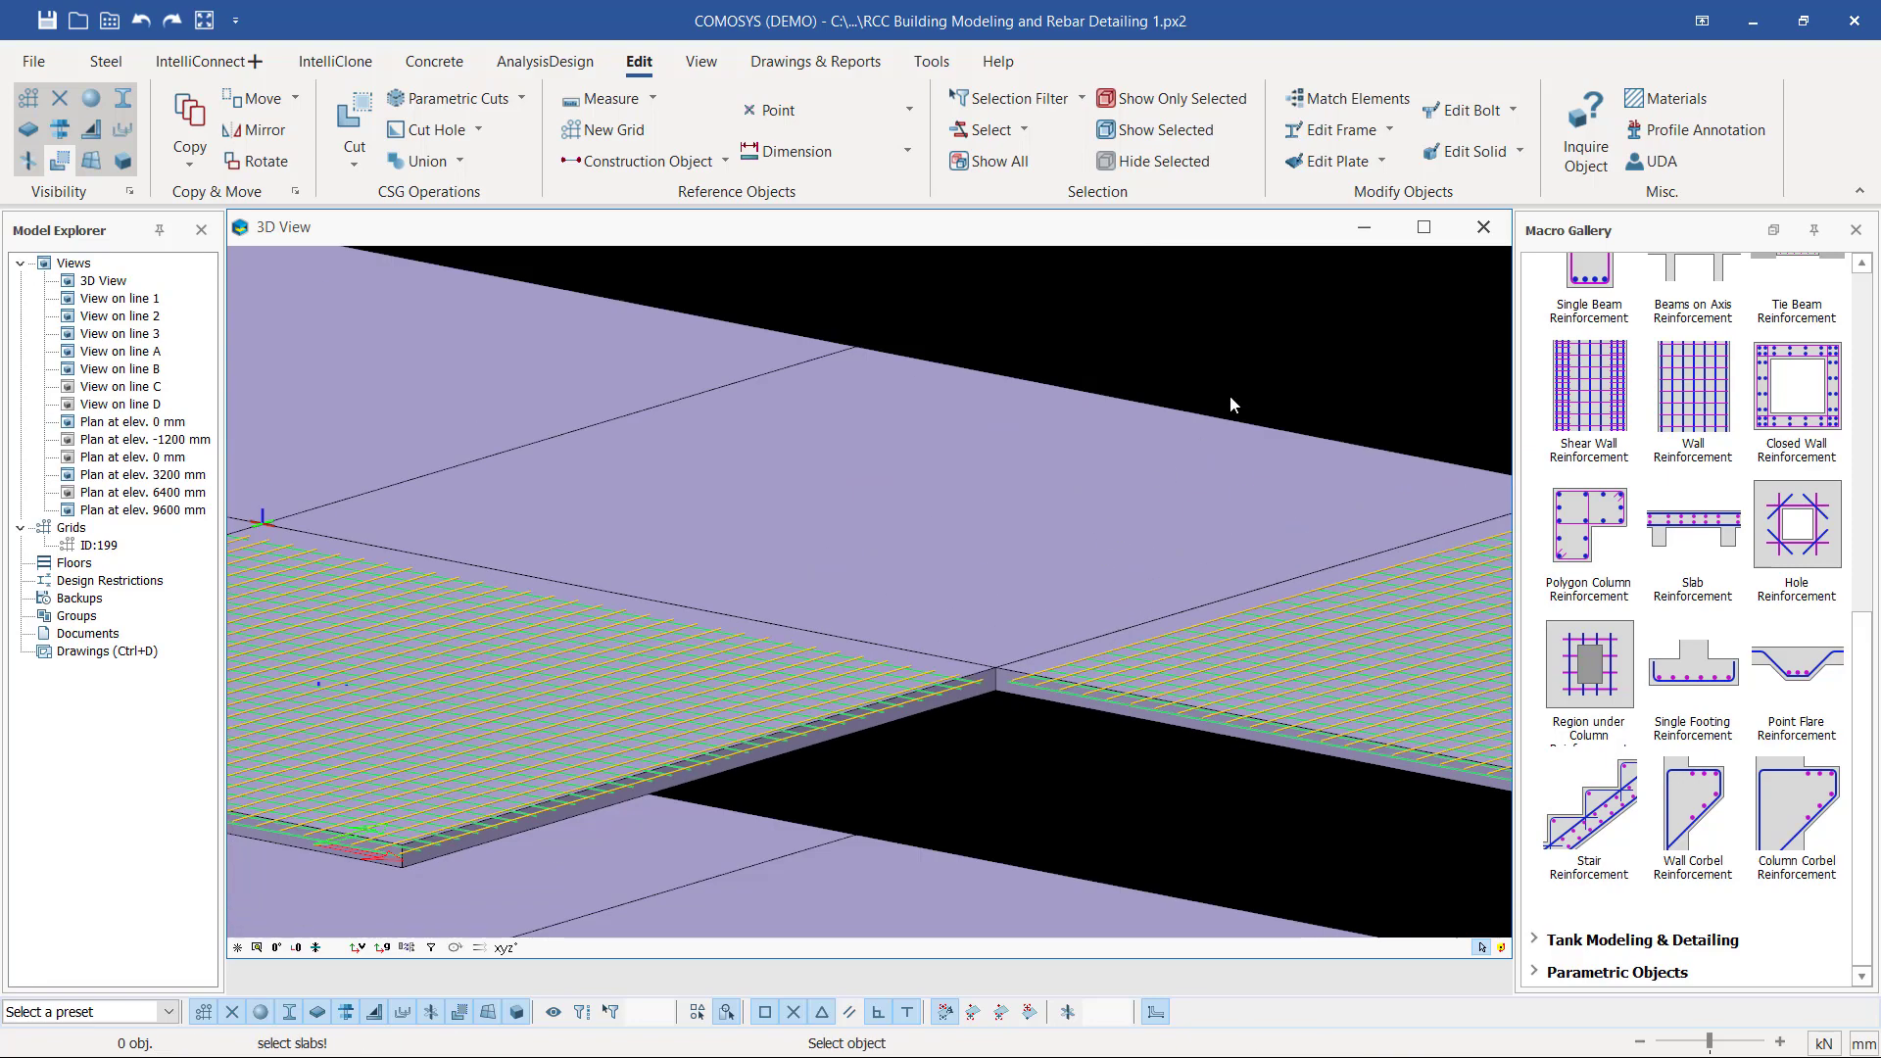
left_click(1231, 401)
scroll(994, 651, "up", 8)
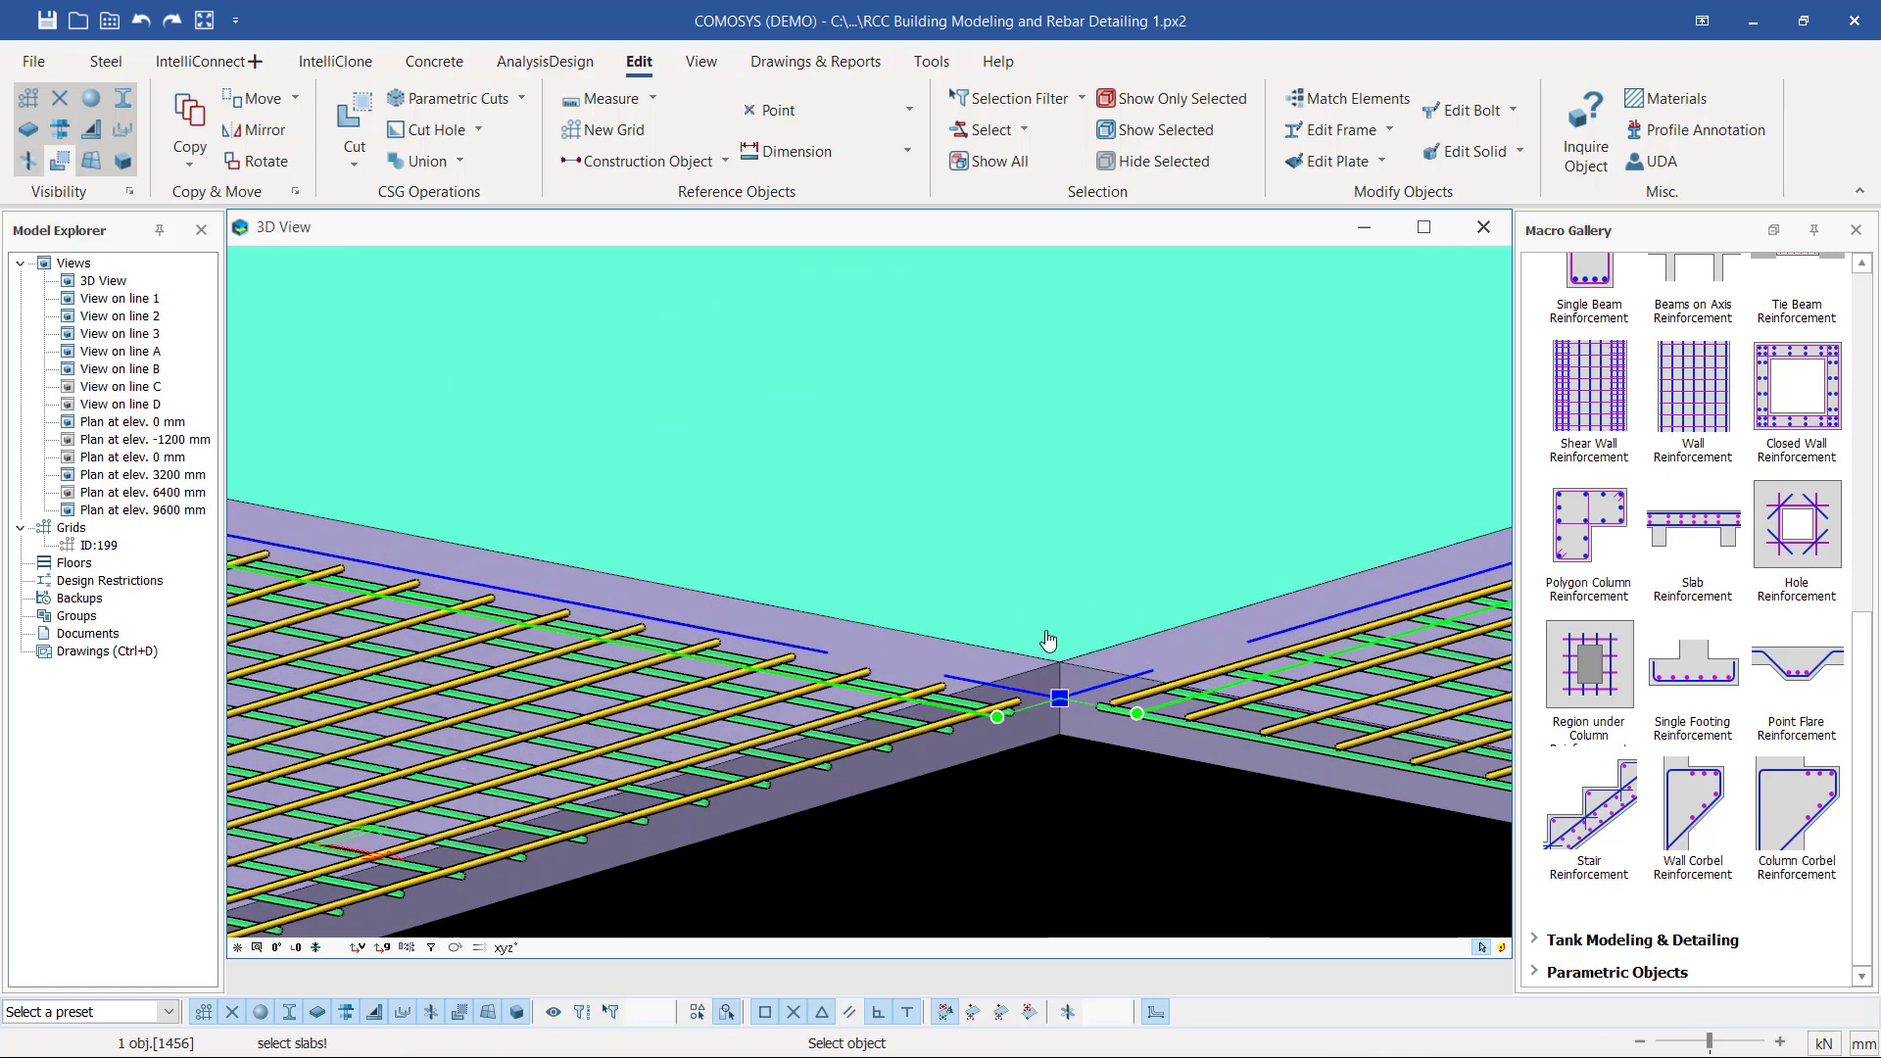
right_click(1095, 501)
scroll(1092, 695, "up", 3)
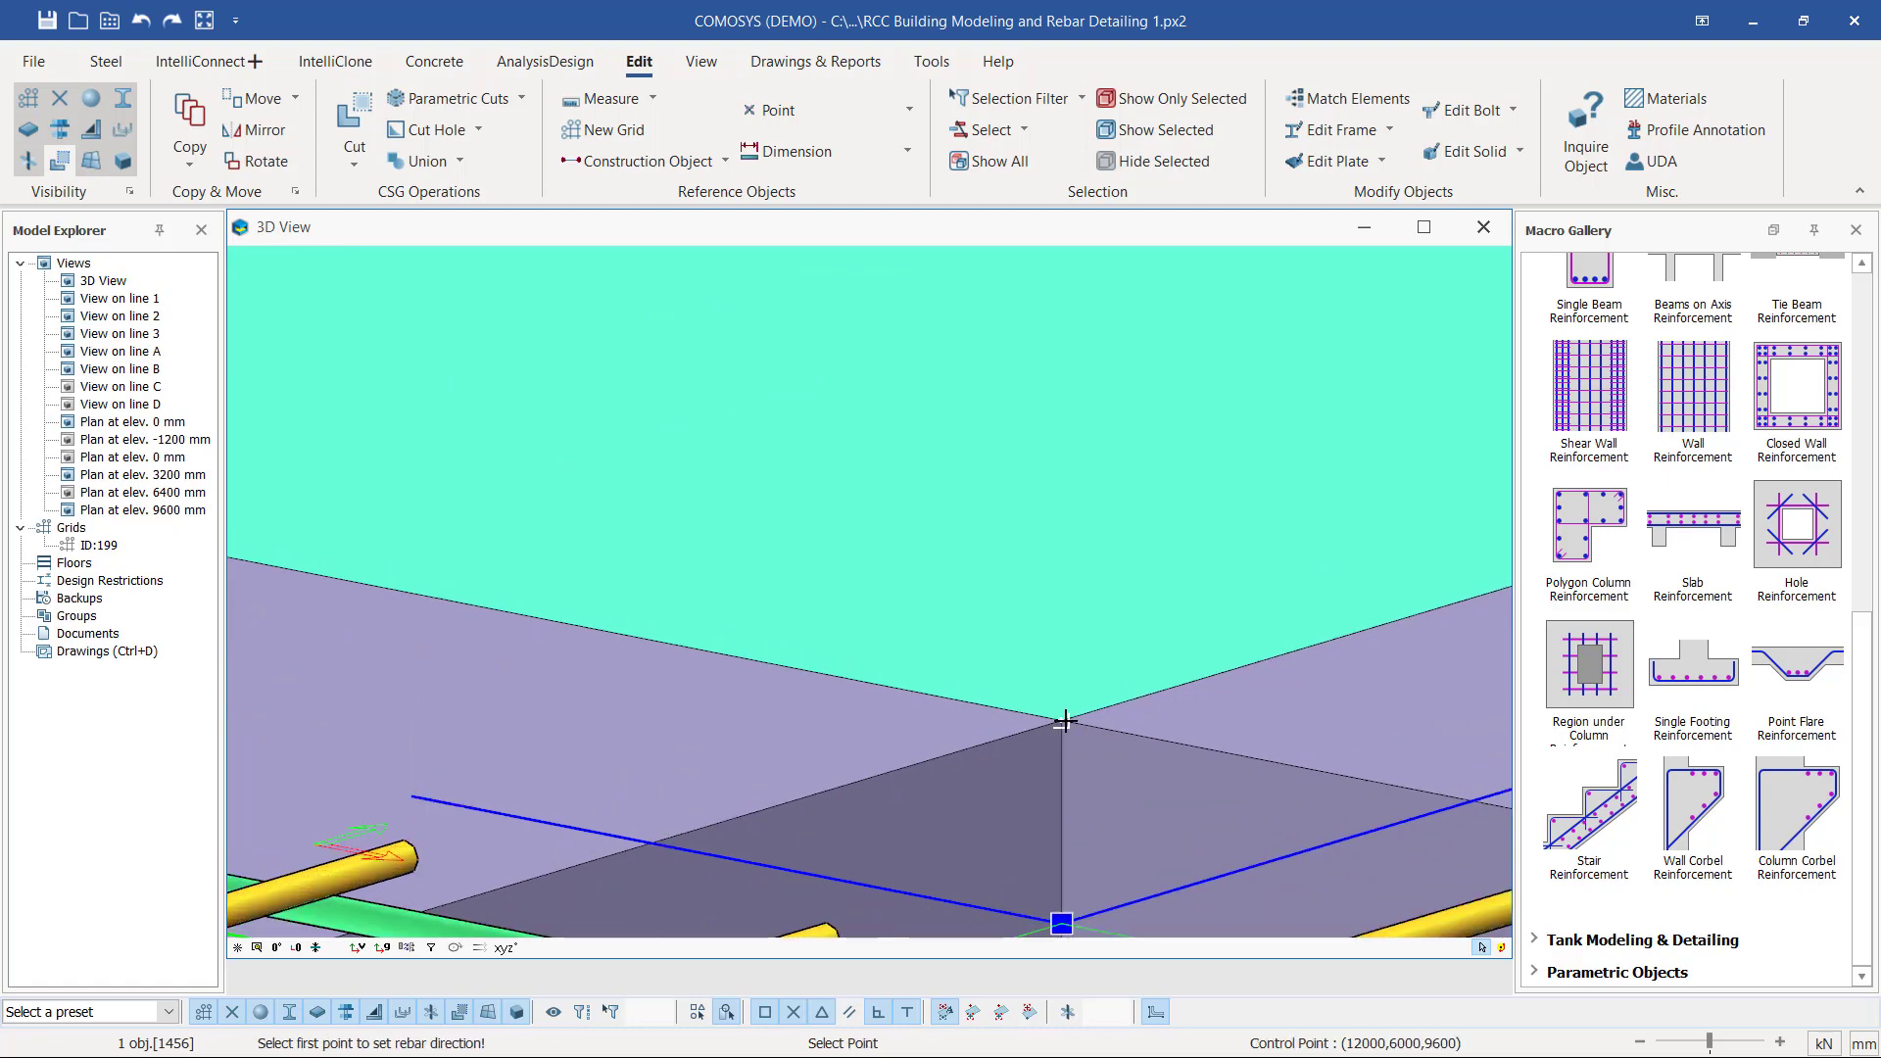
left_click(1064, 721)
scroll(1205, 693, "down", 5)
scroll(1207, 695, "down", 6)
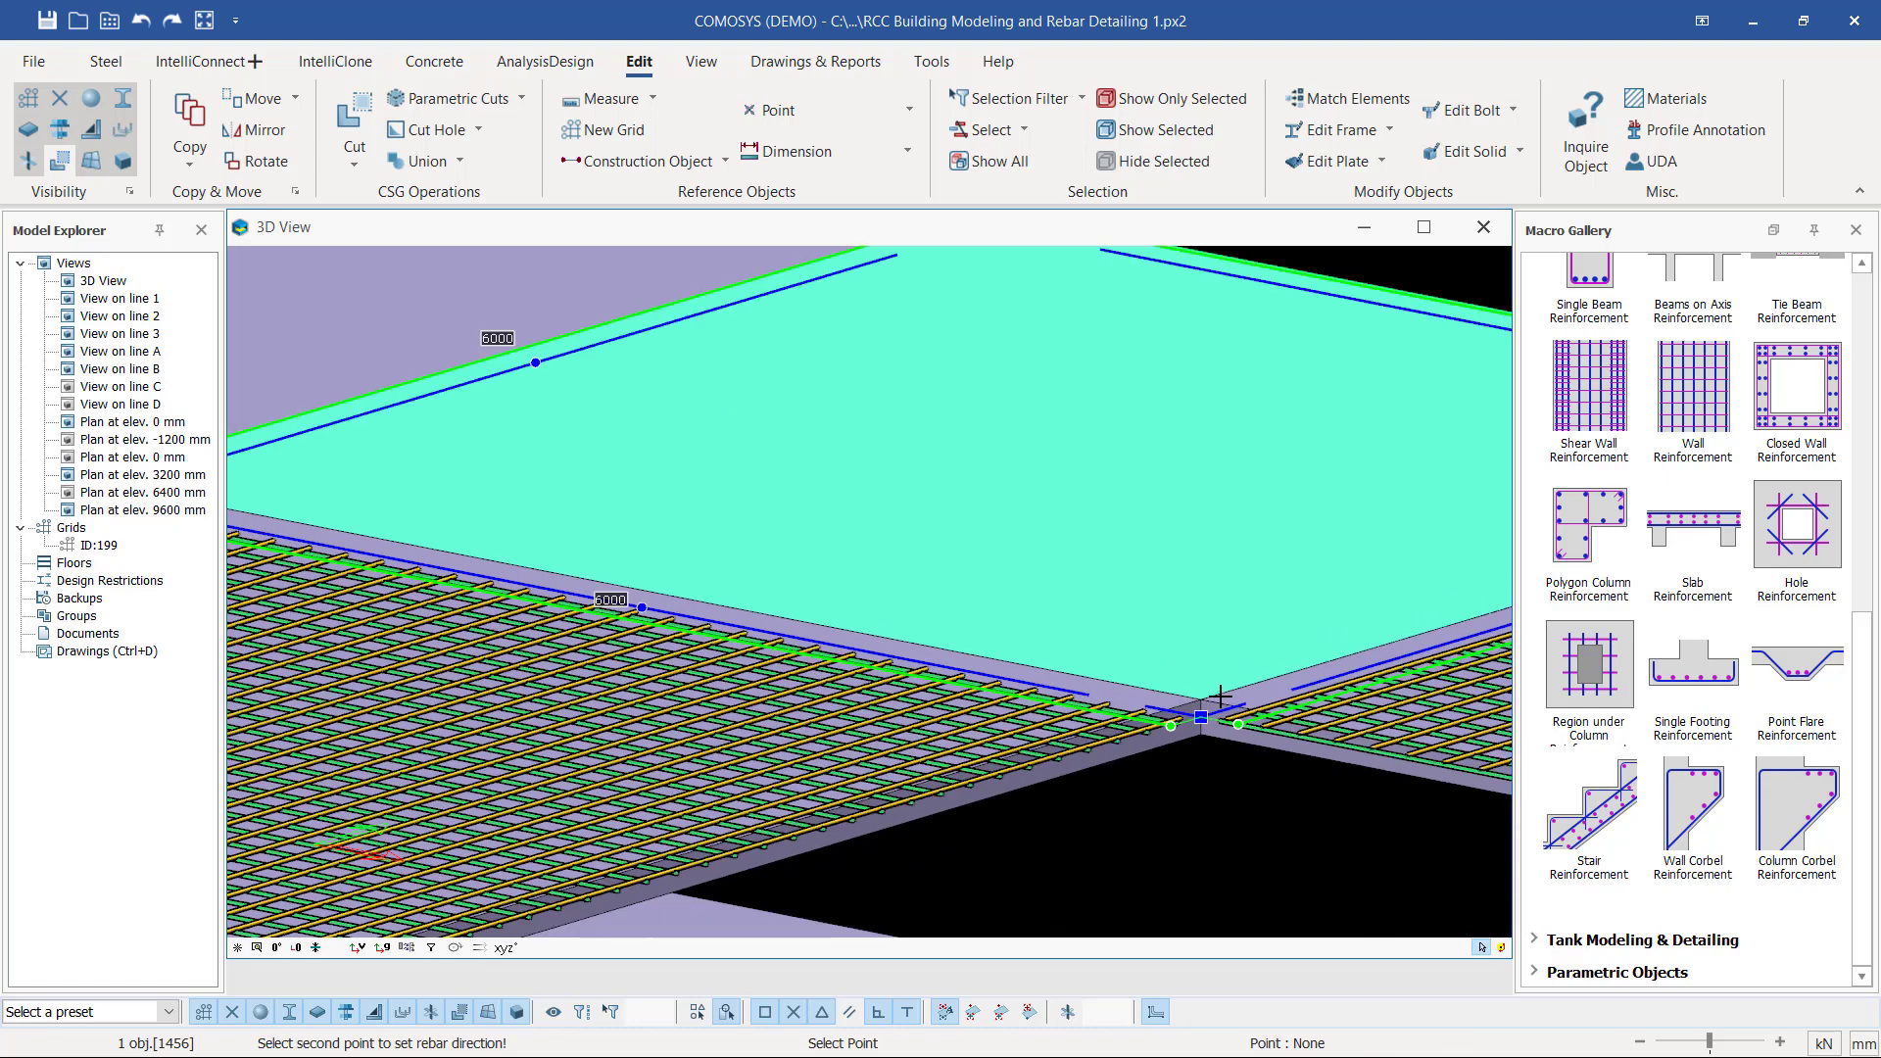
scroll(630, 592, "up", 8)
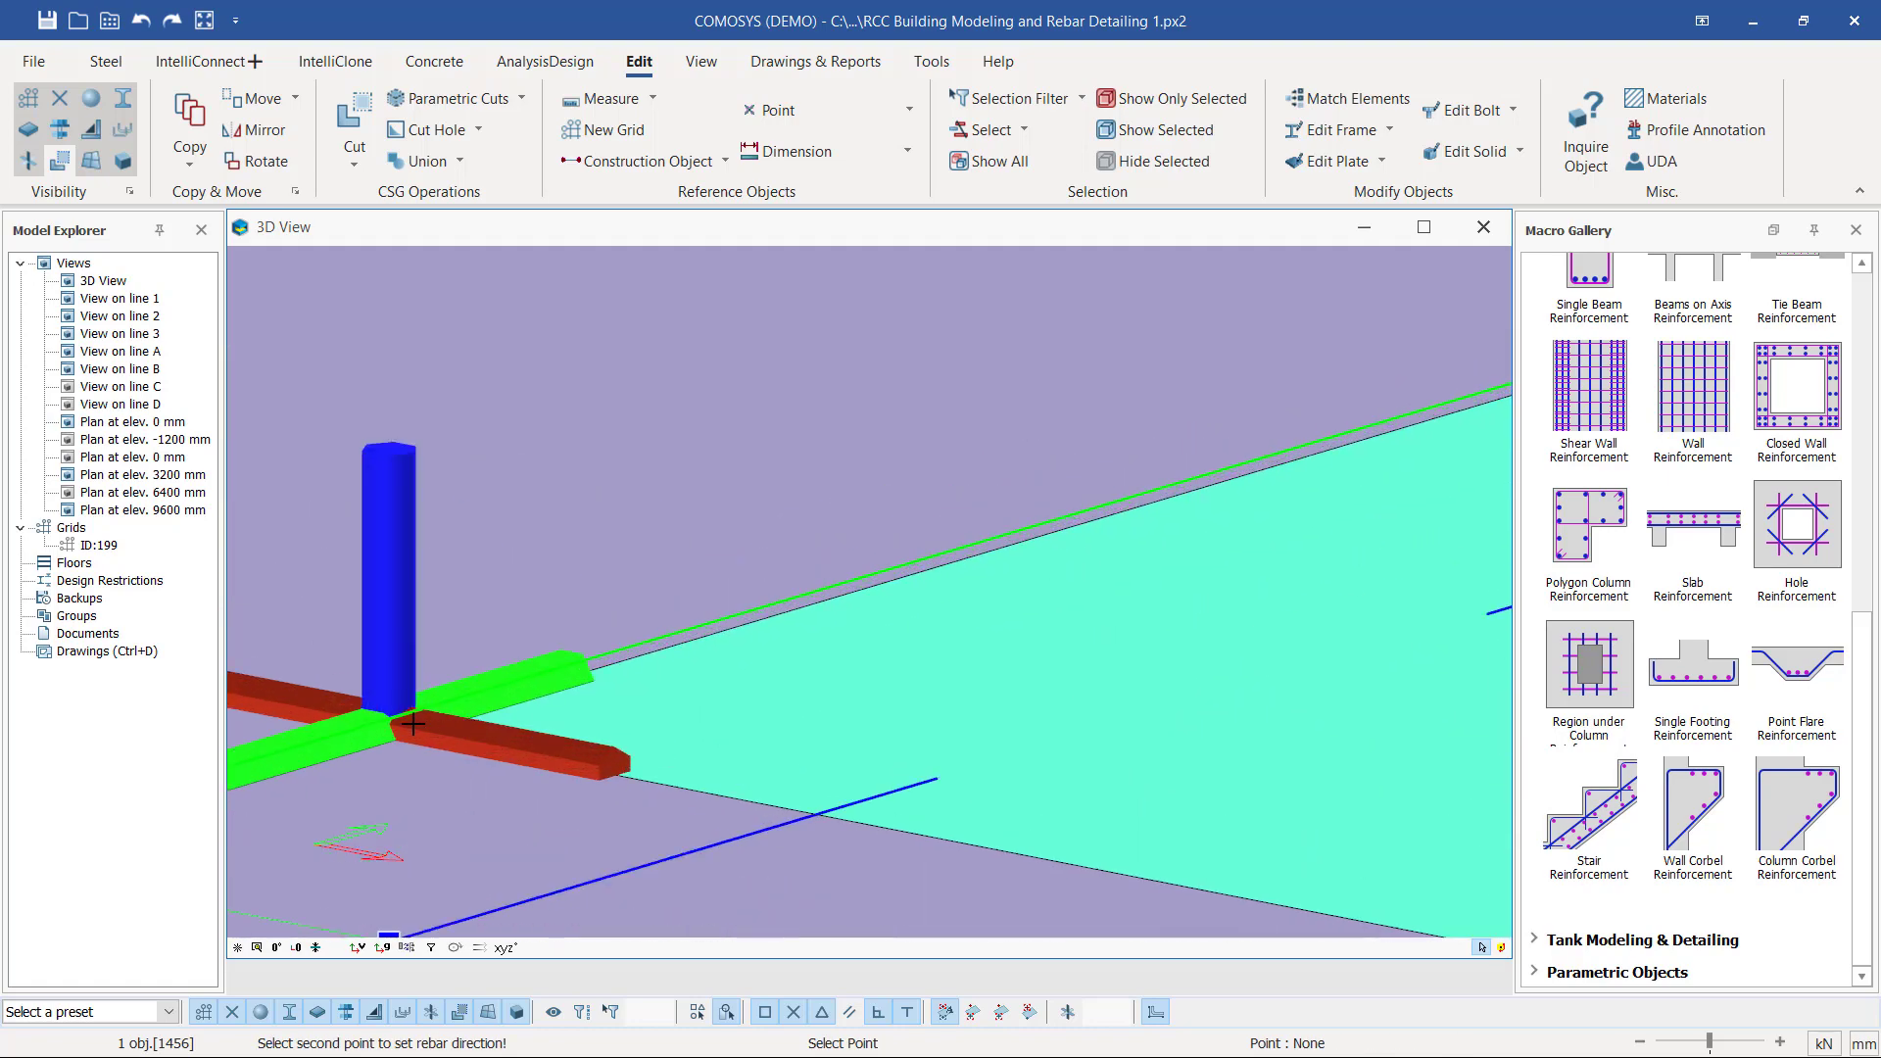
scroll(613, 651, "down", 3)
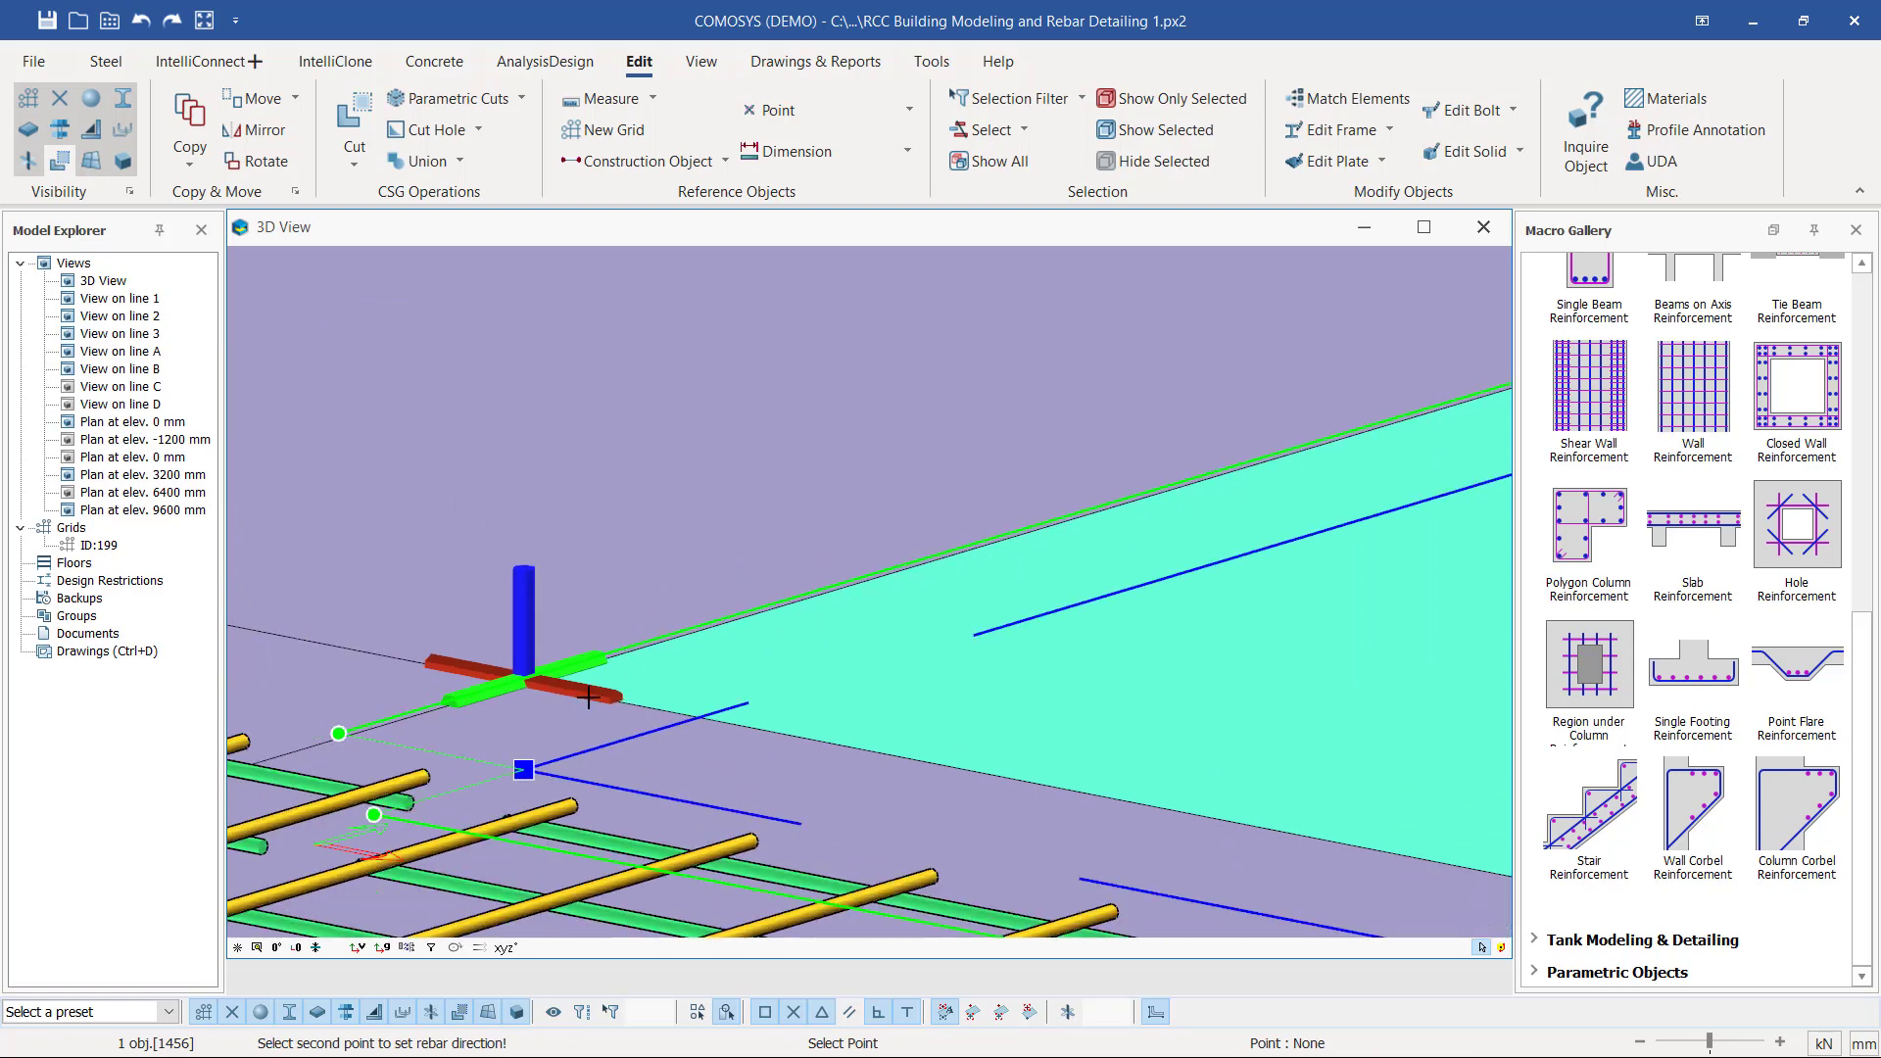
scroll(528, 680, "up", 3)
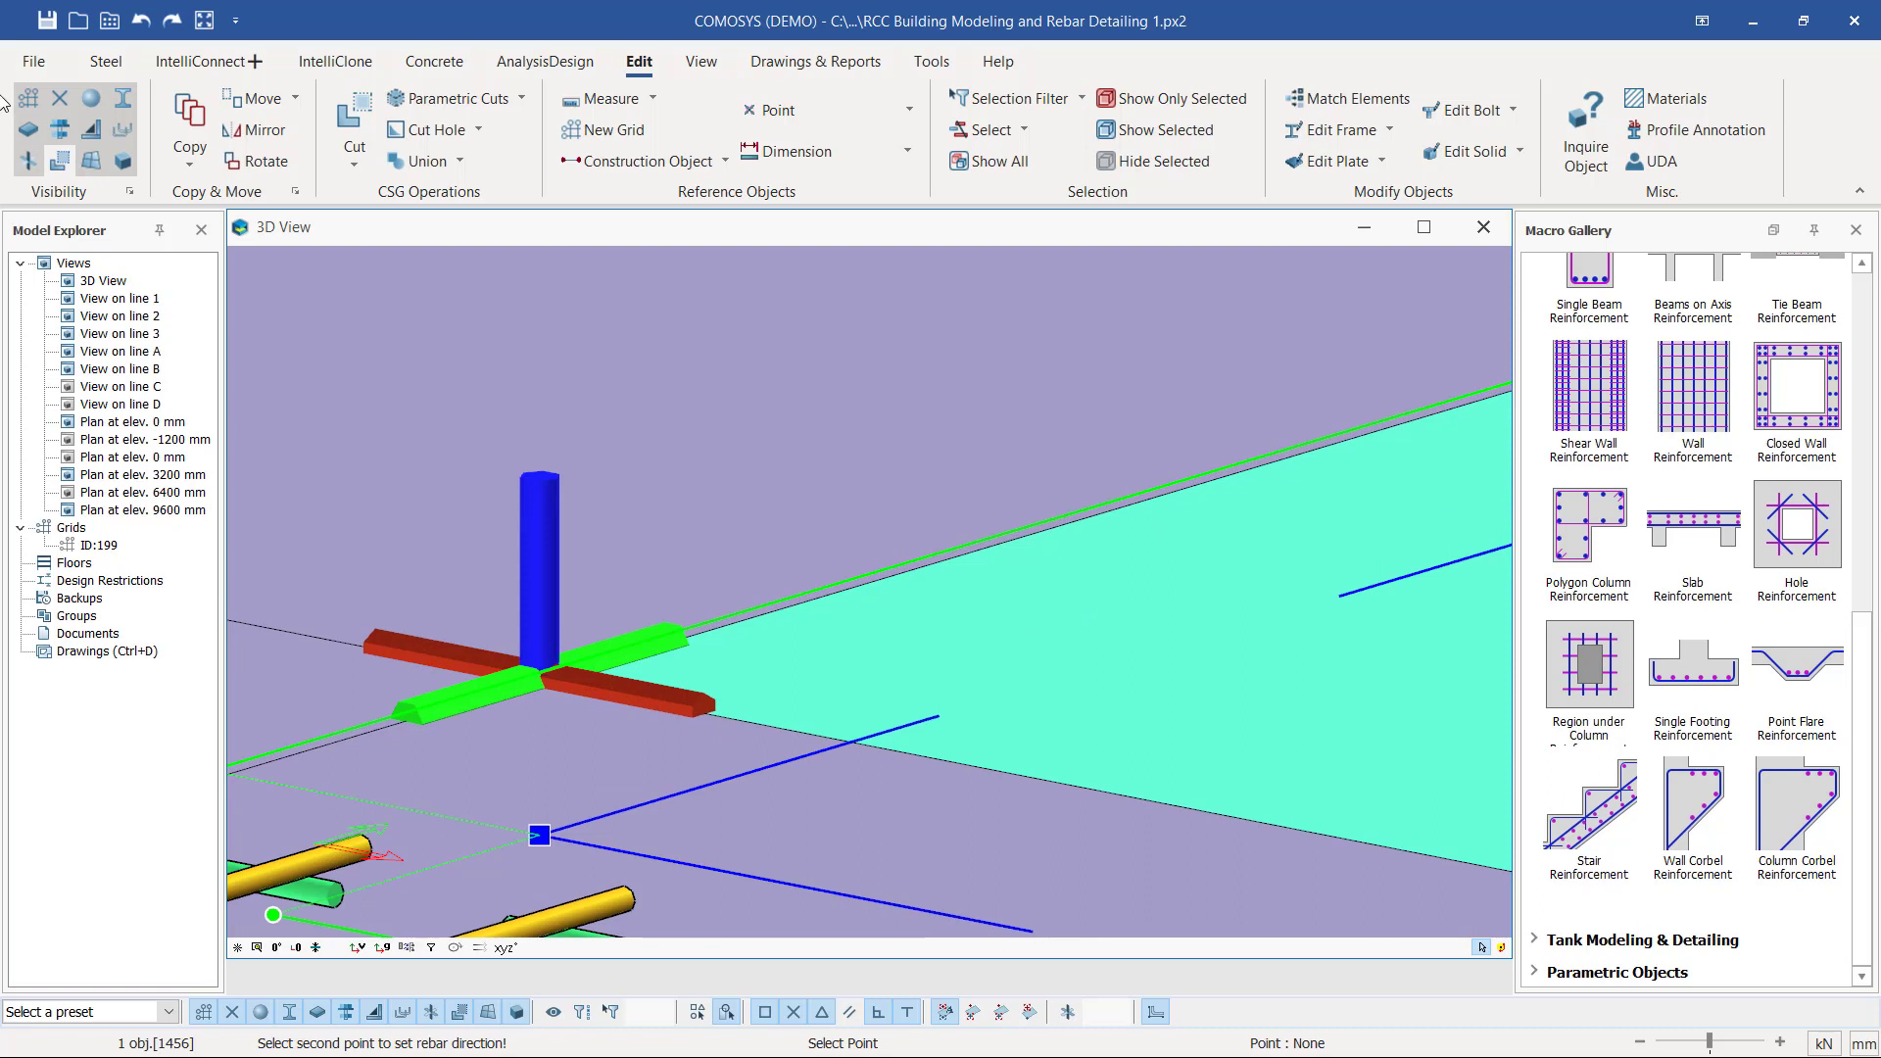
left_click(31, 164)
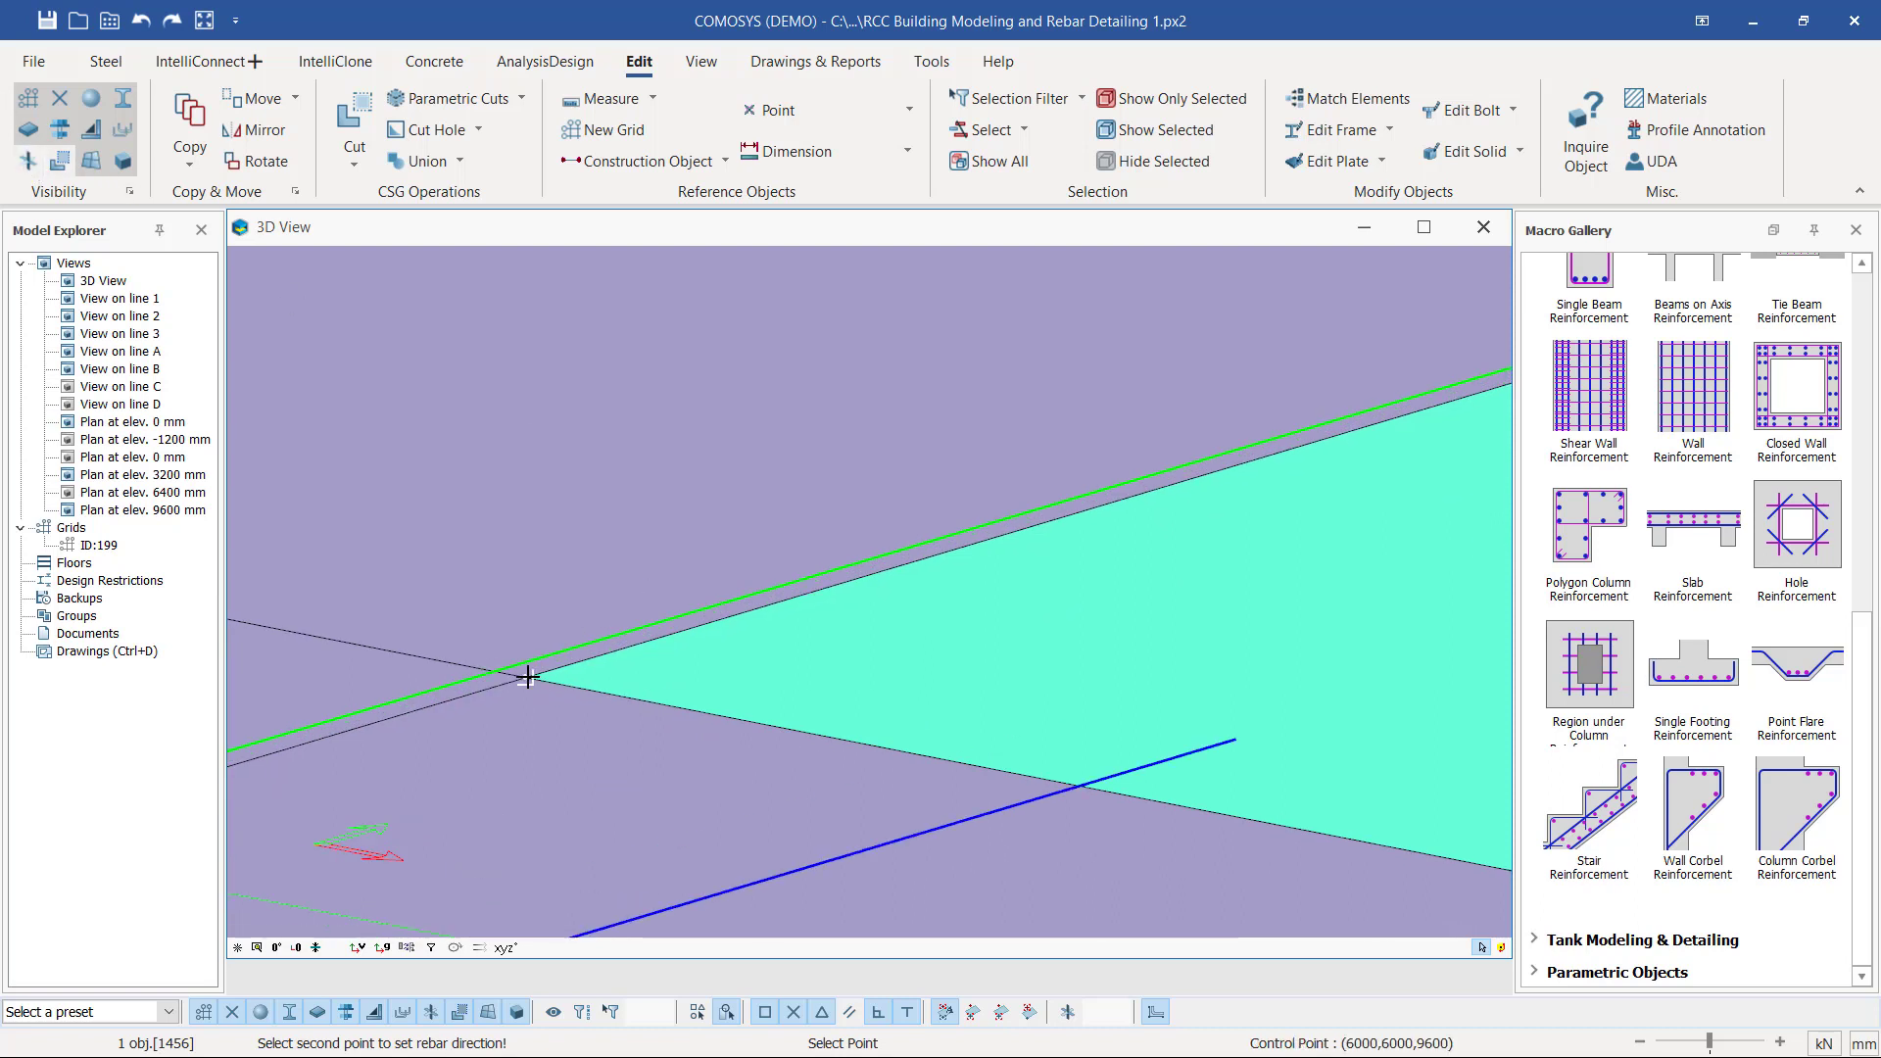
left_click(584, 594)
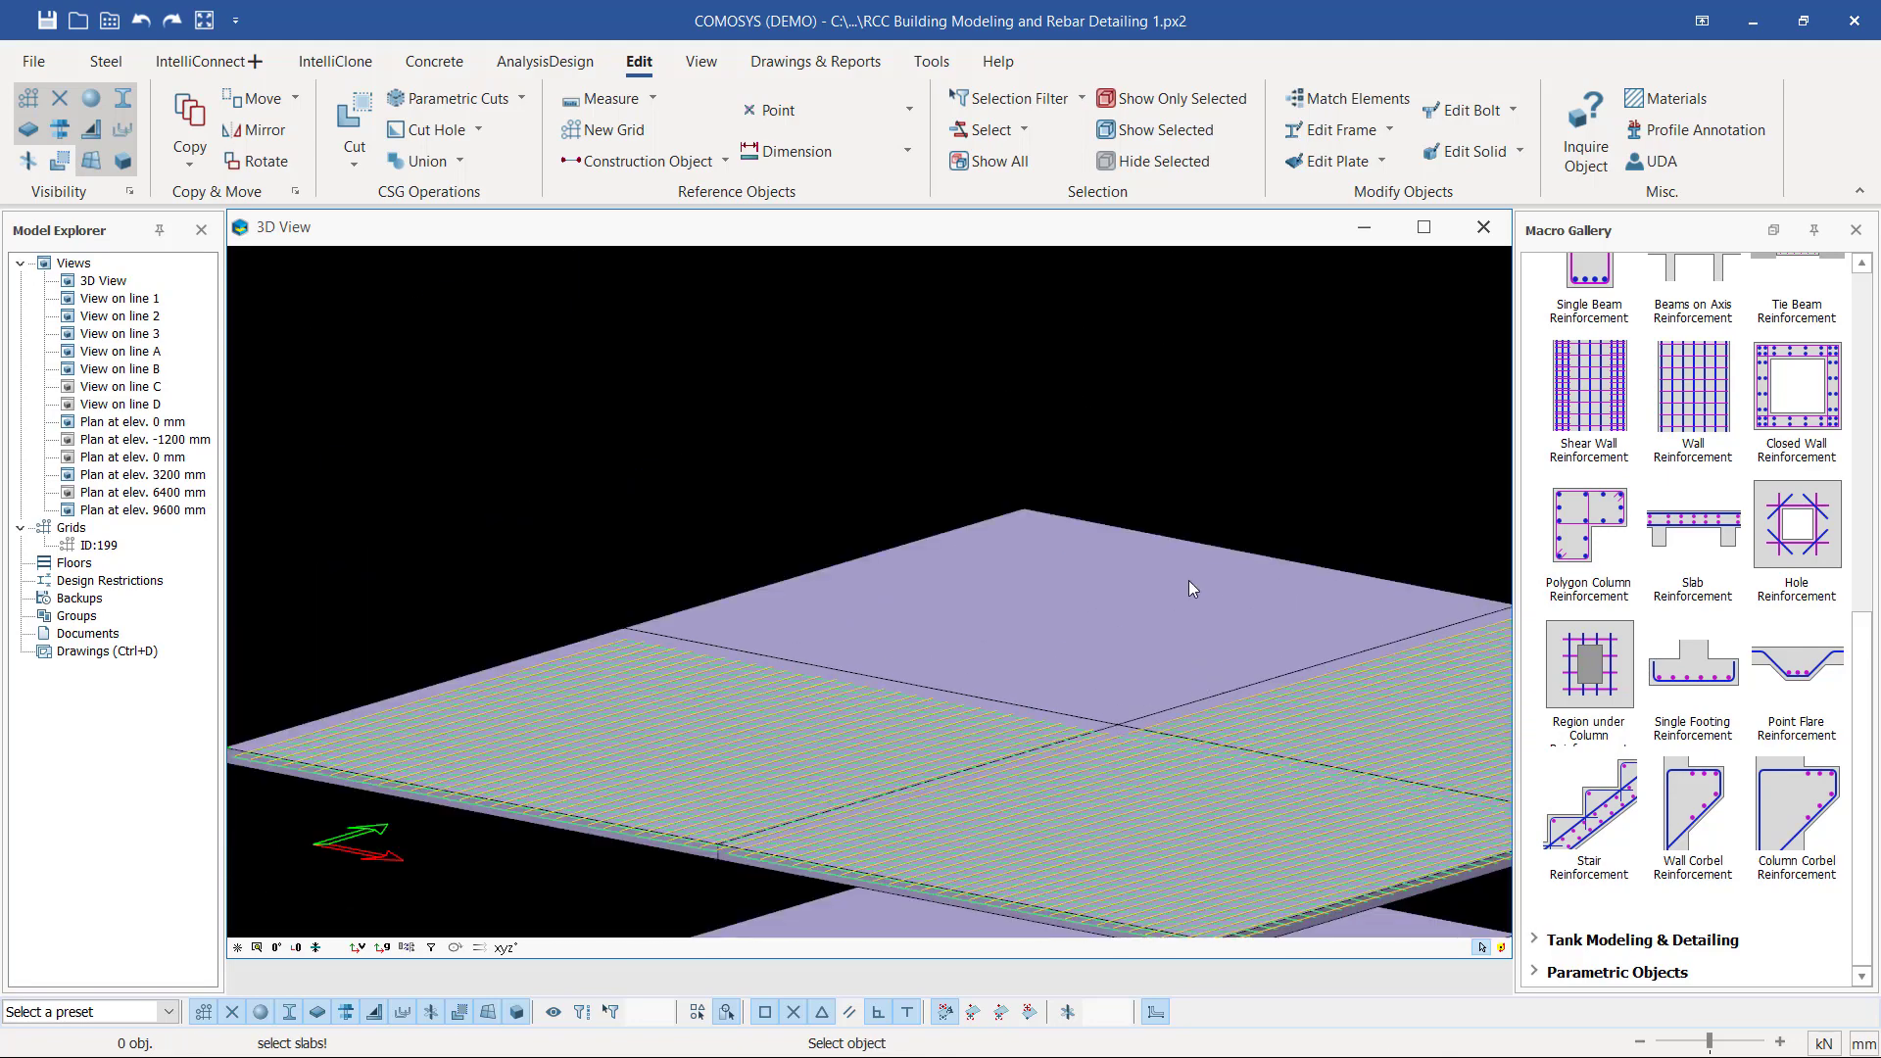
- Reinforce the last bare top floor panel, setting the rebar direction from corner (6000,6000,9600) to (0,6000,9600)
left_click(1189, 584)
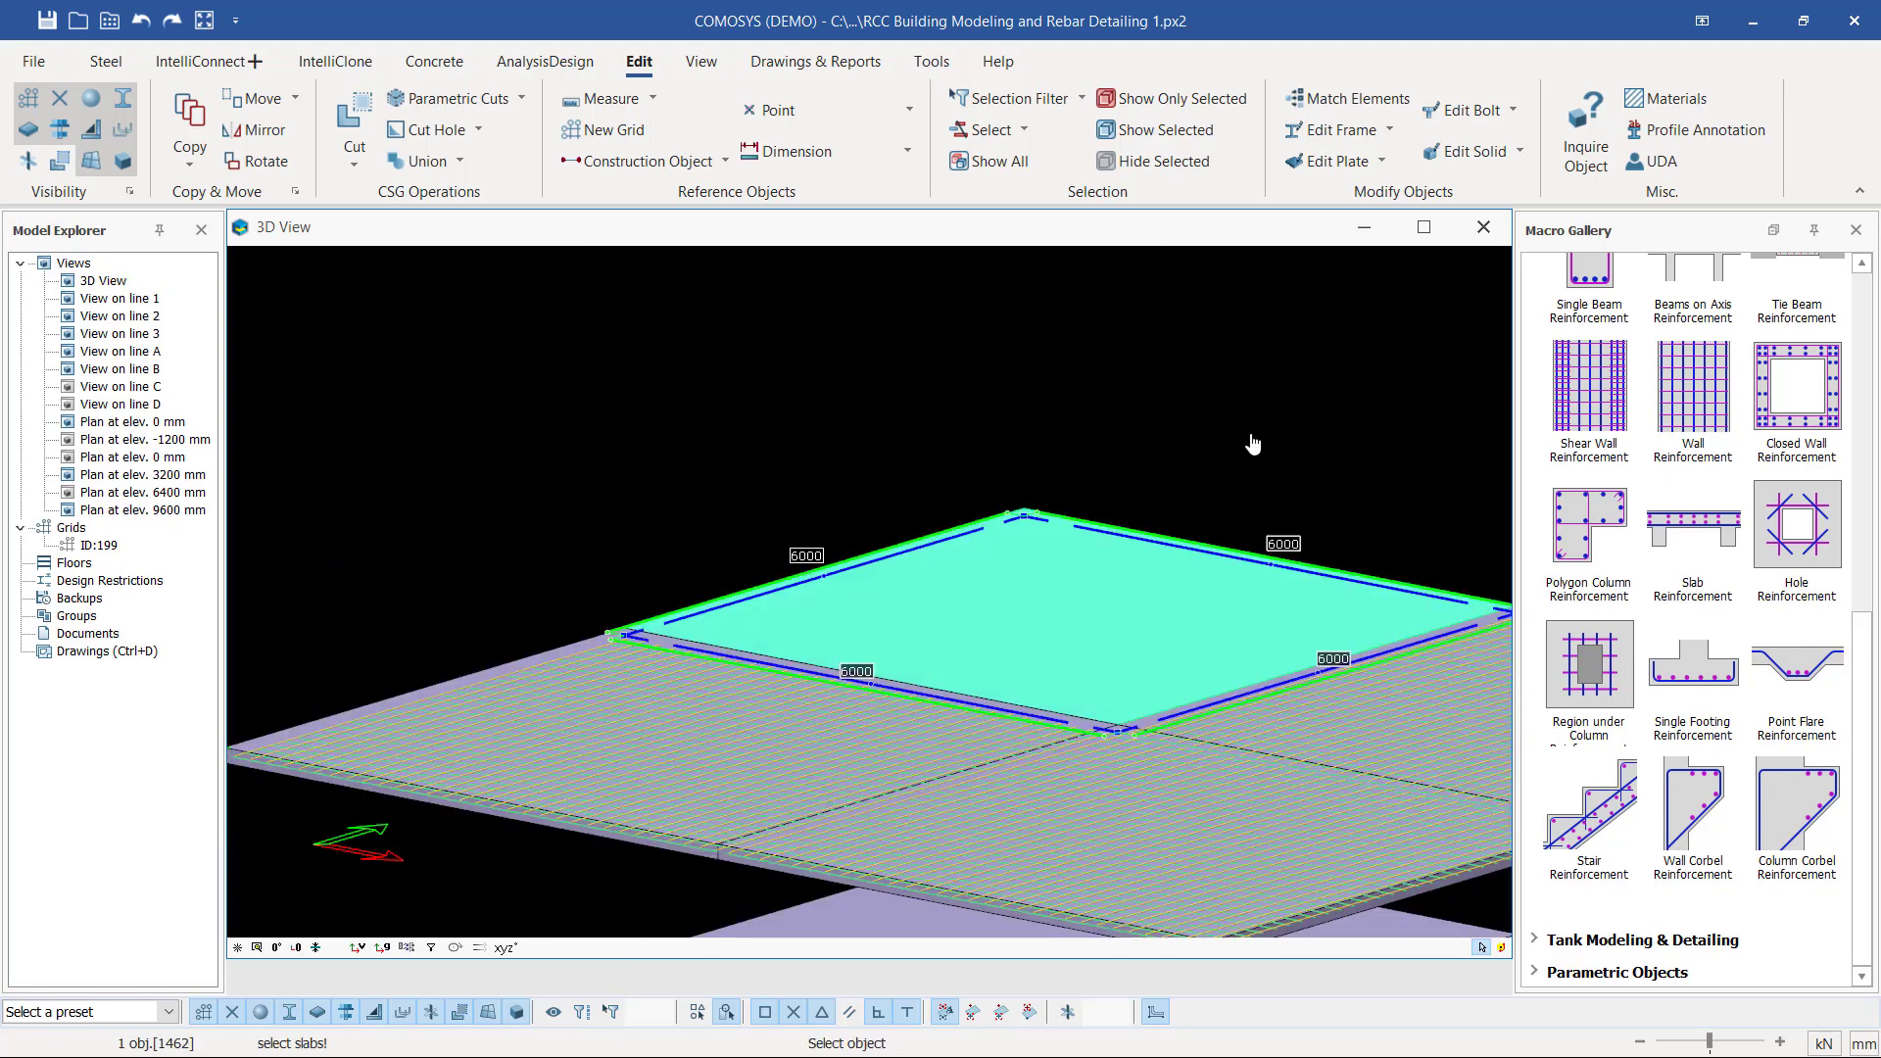
key("Return")
scroll(1120, 727, "up", 3)
scroll(1120, 727, "up", 4)
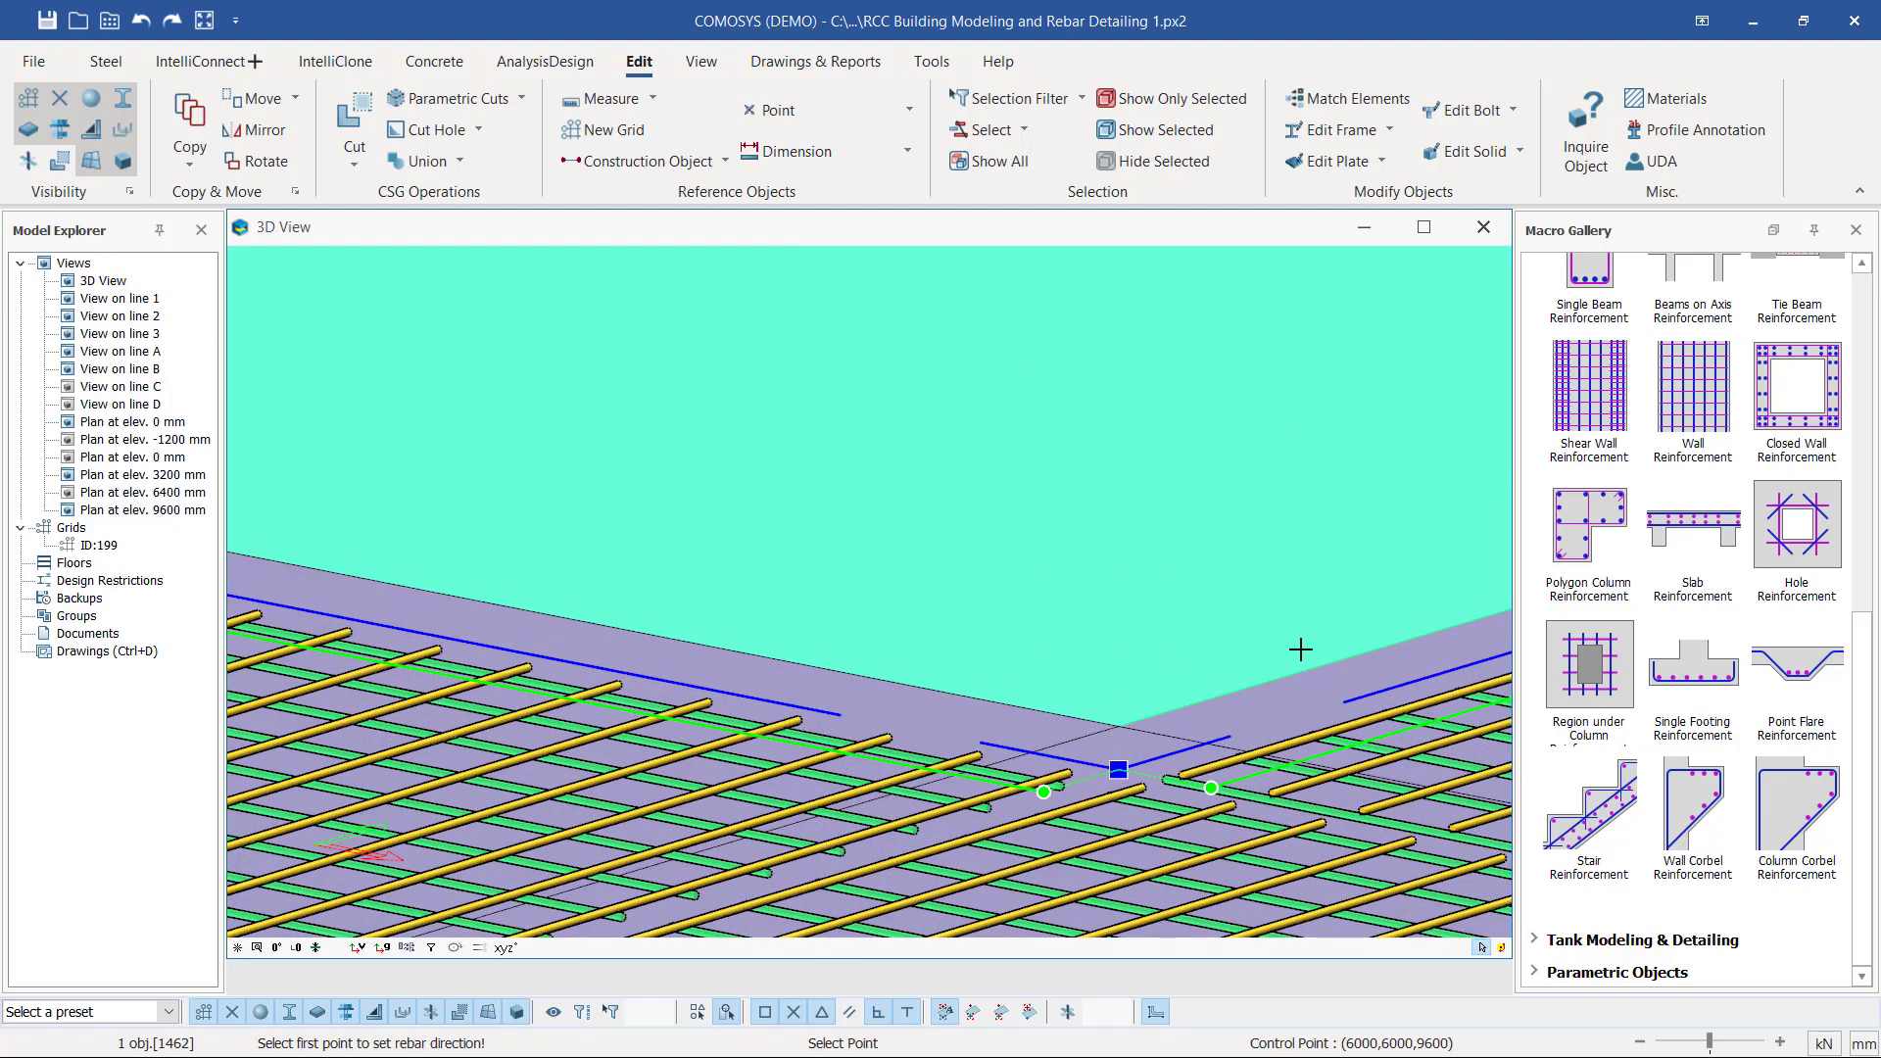
left_click(1118, 769)
scroll(1302, 684, "down", 7)
scroll(697, 584, "up", 3)
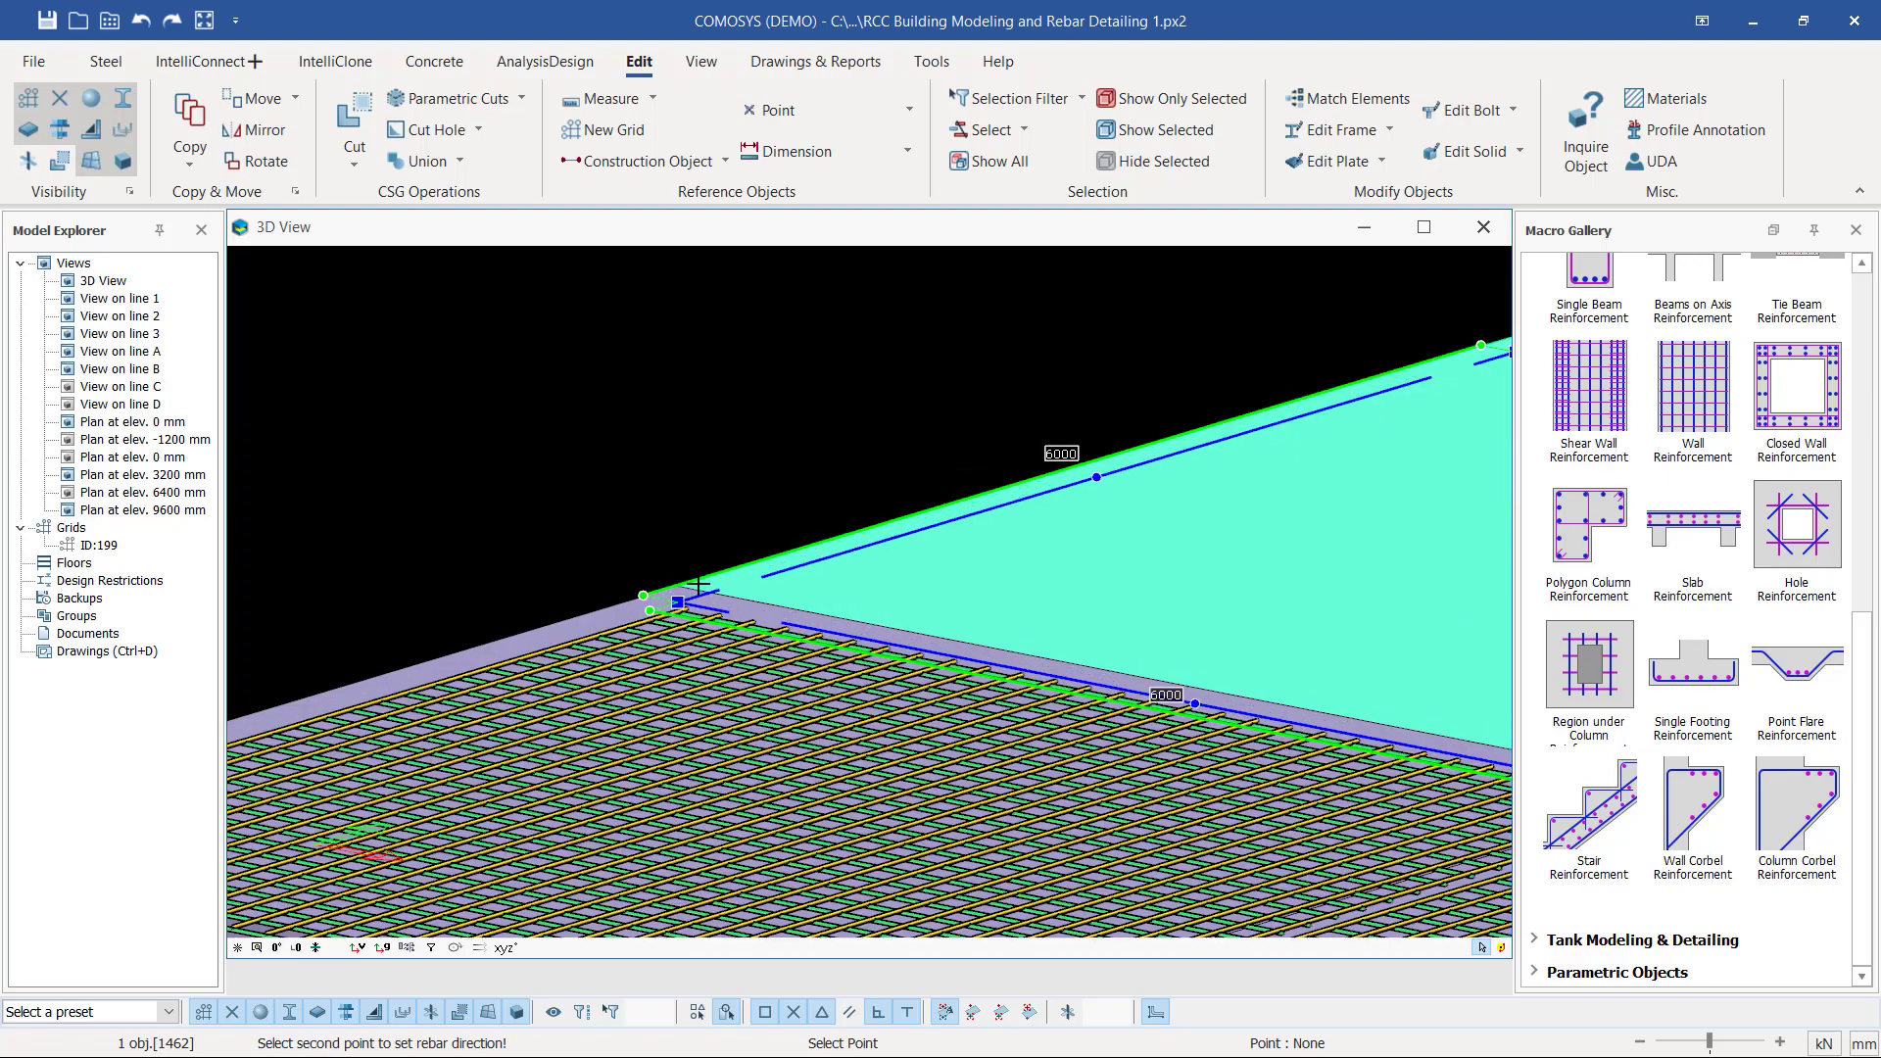
scroll(698, 583, "up", 4)
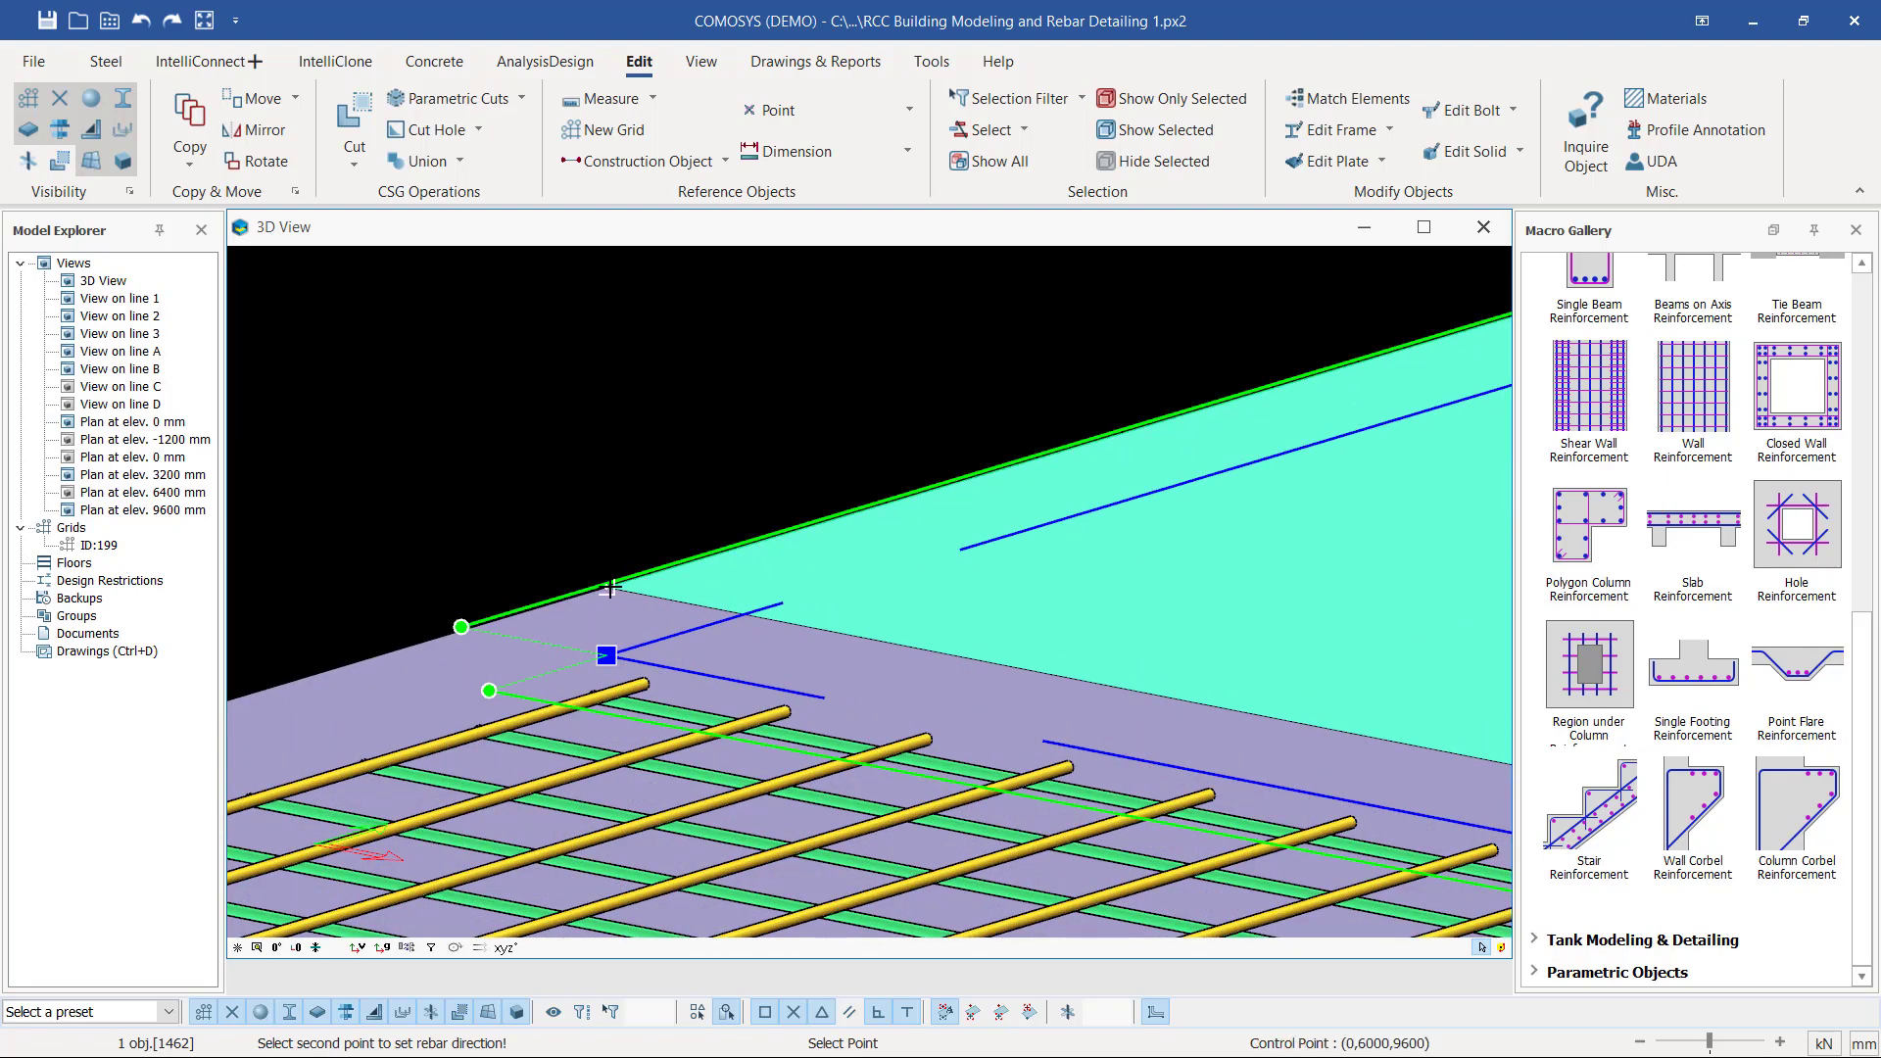
left_click(606, 655)
scroll(635, 441, "down", 6)
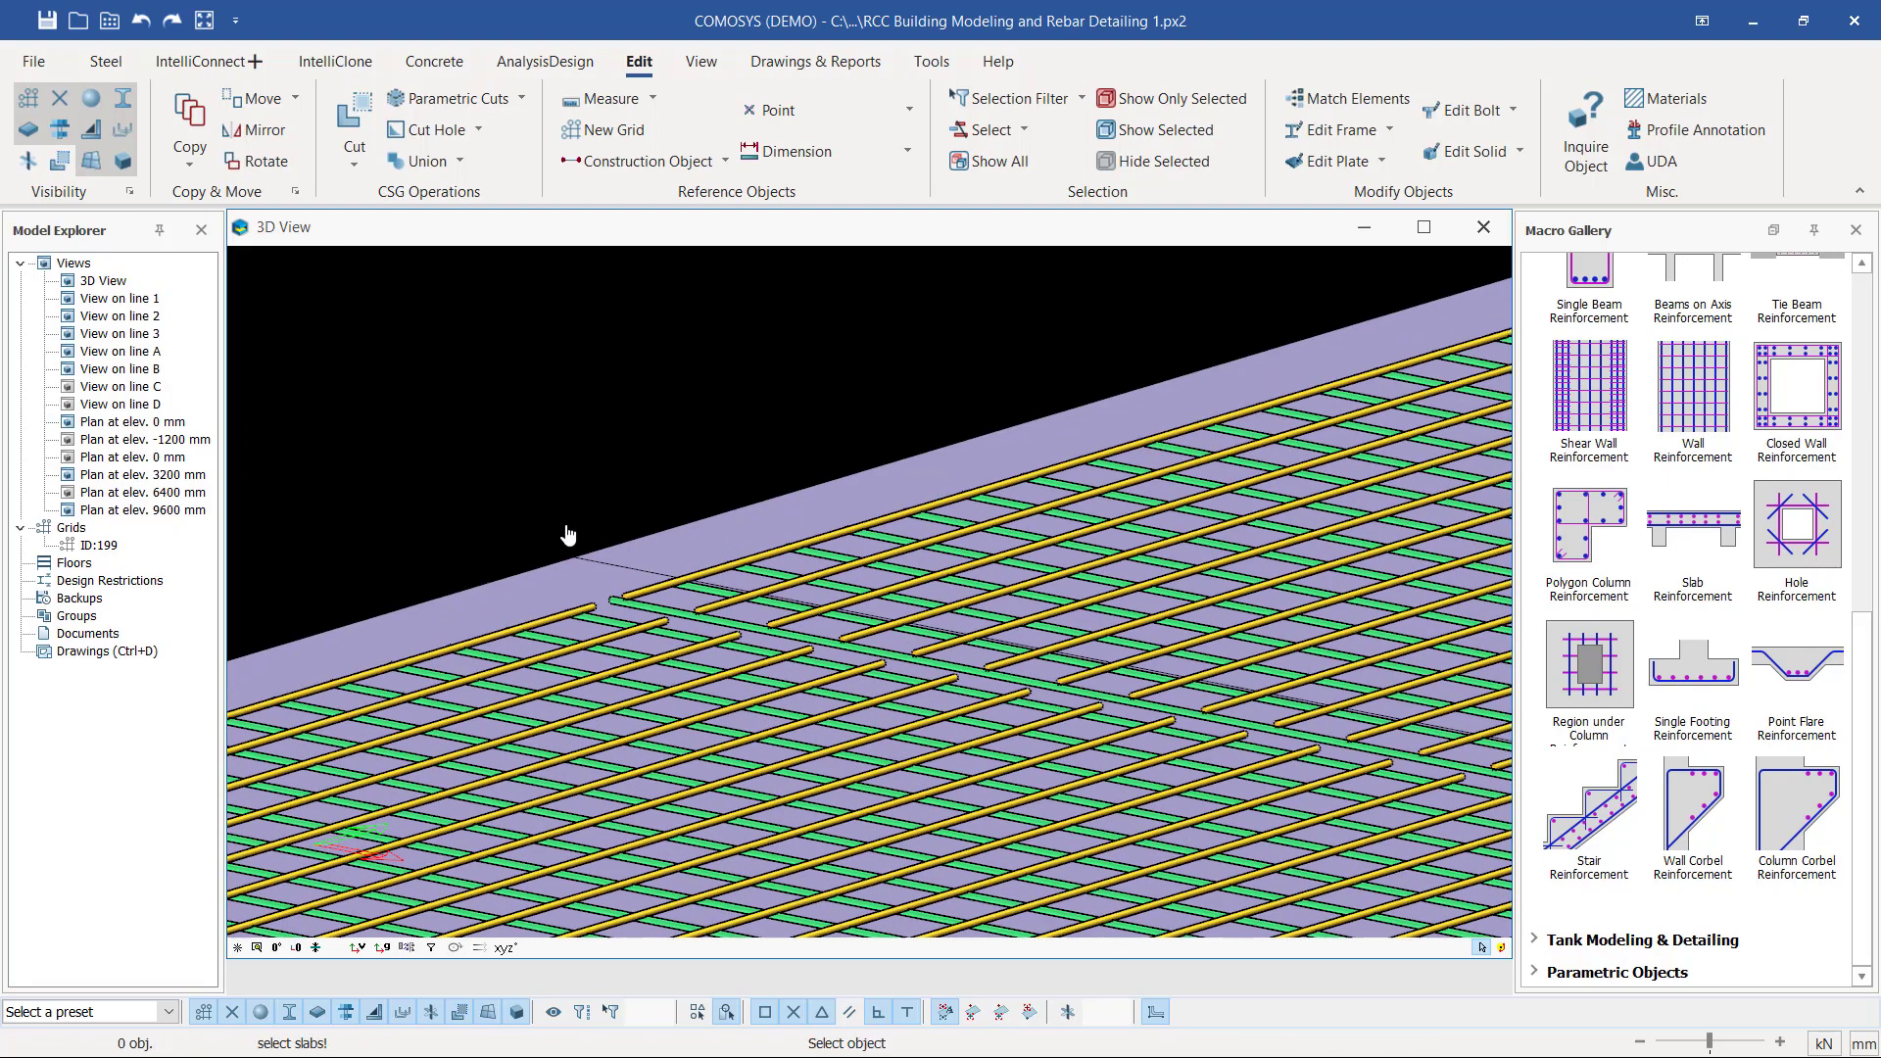
scroll(583, 553, "down", 10)
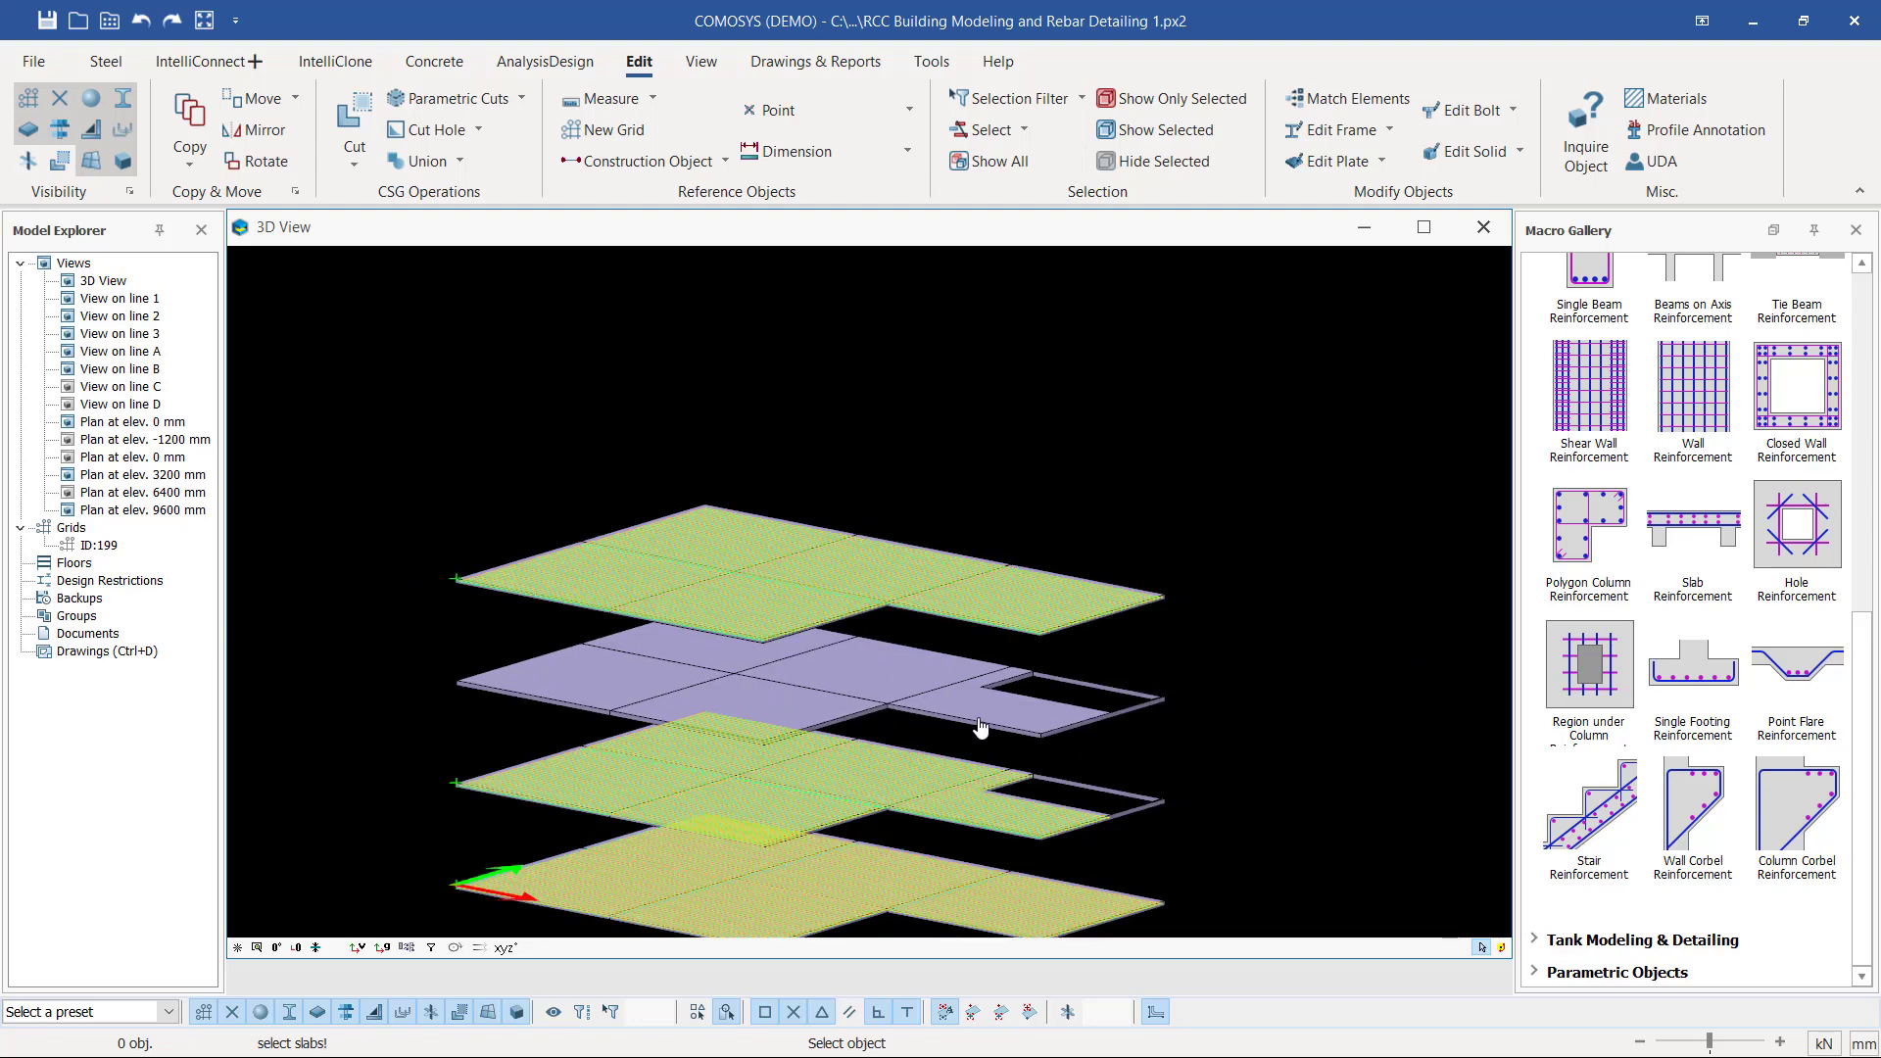
scroll(1006, 713, "up", 2)
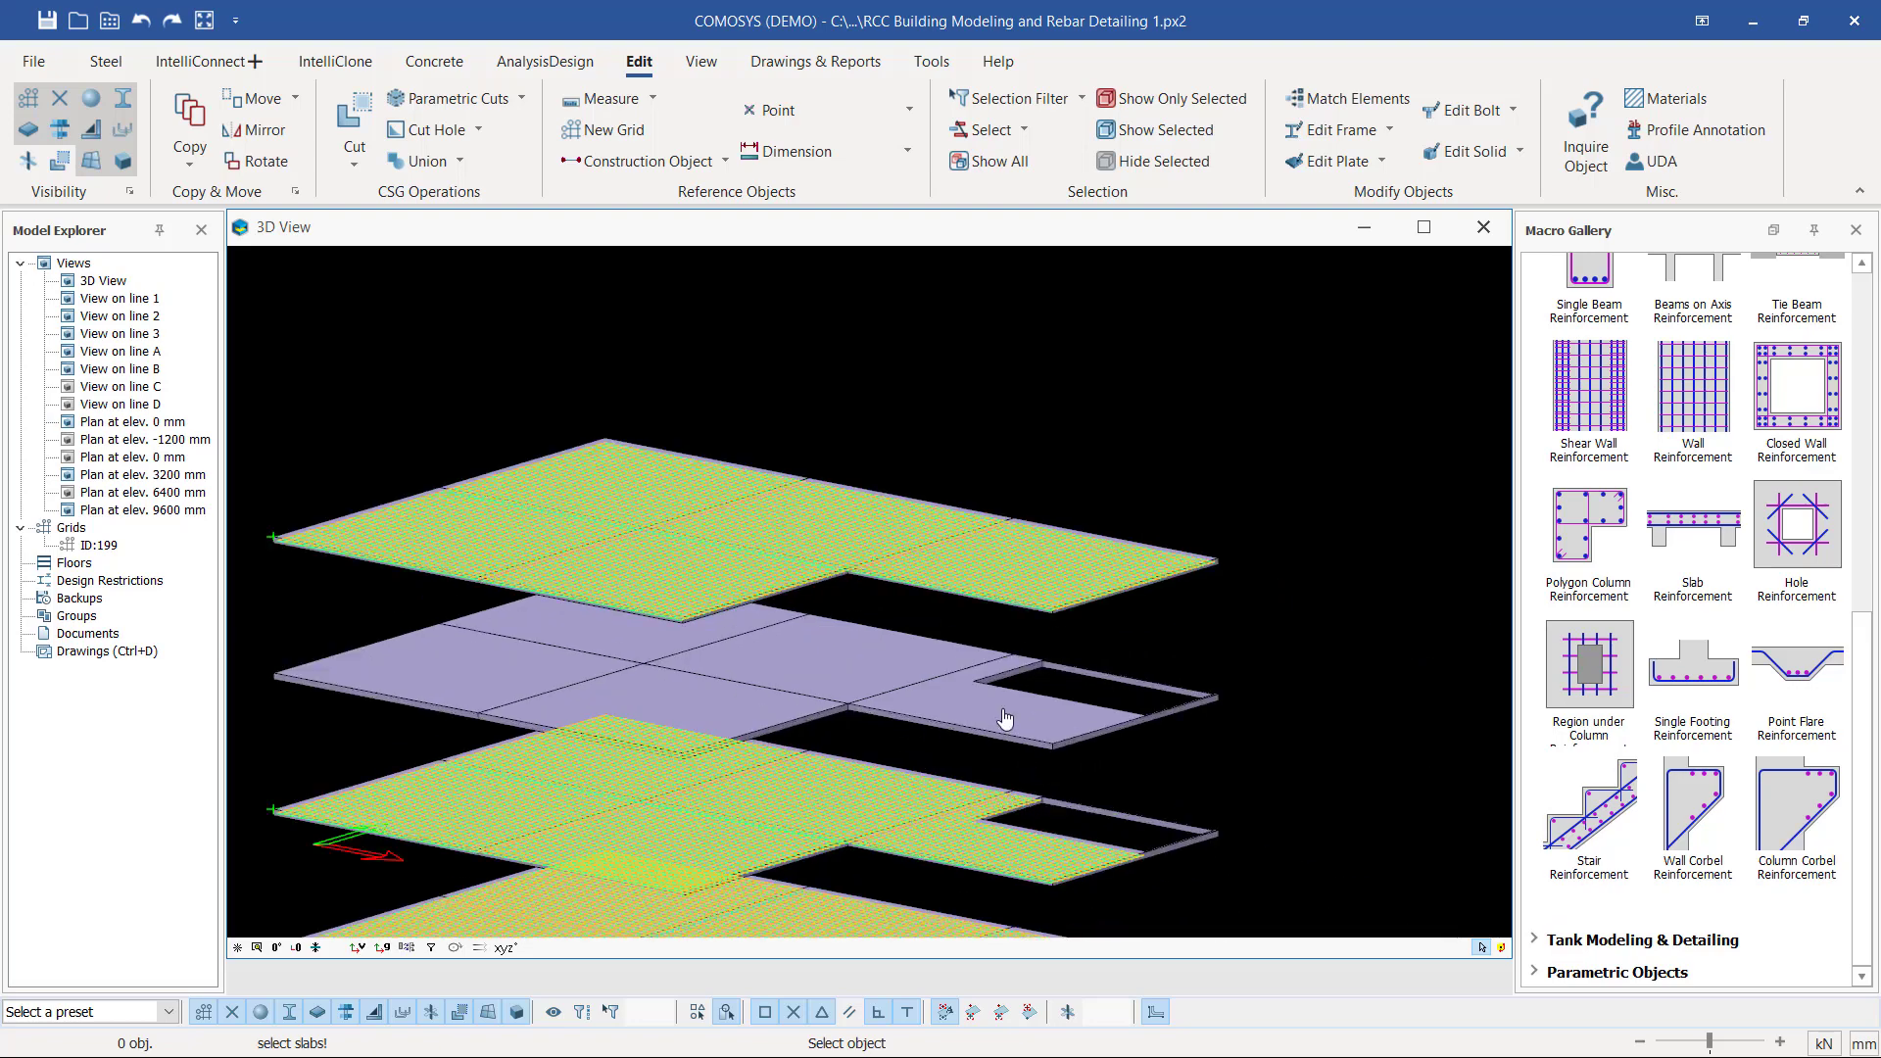
- End the slab reinforcement macro and show all hidden objects of the building model again
scroll(737, 683, "up", 2)
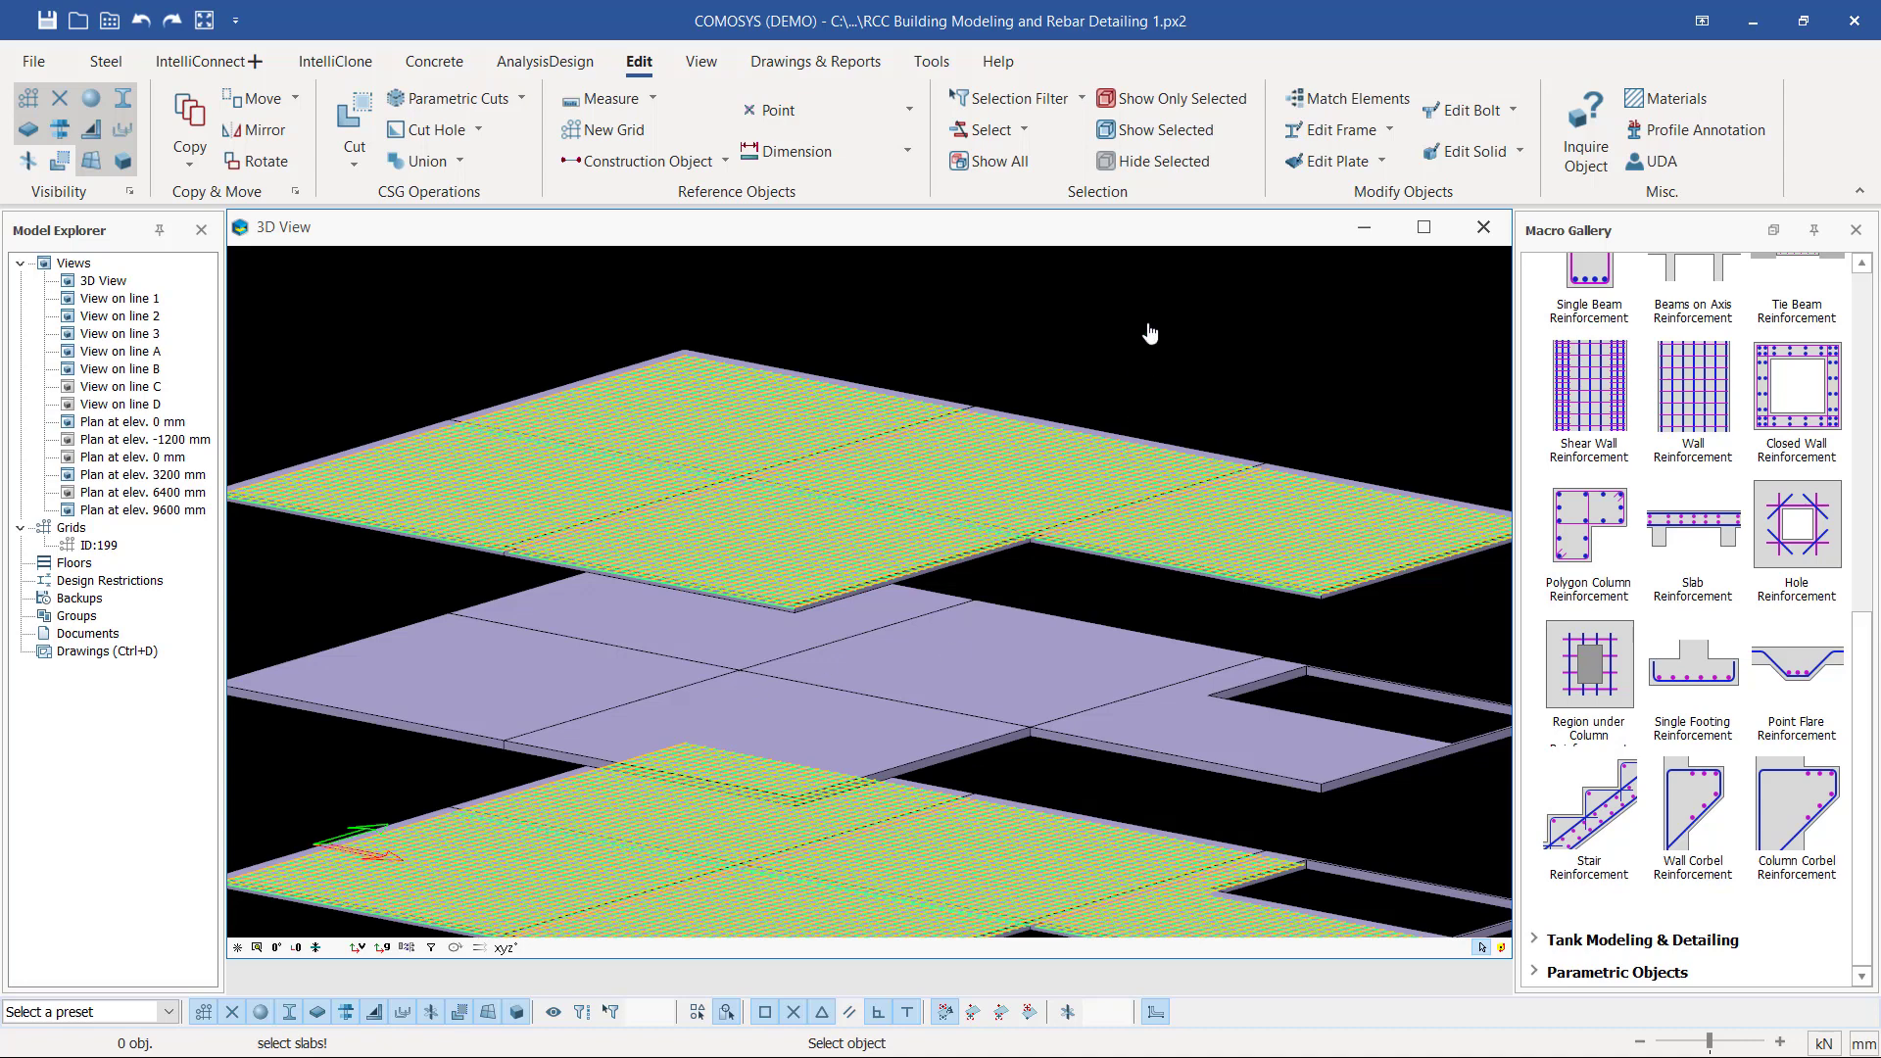
key("Escape")
right_click(1148, 323)
left_click(1274, 474)
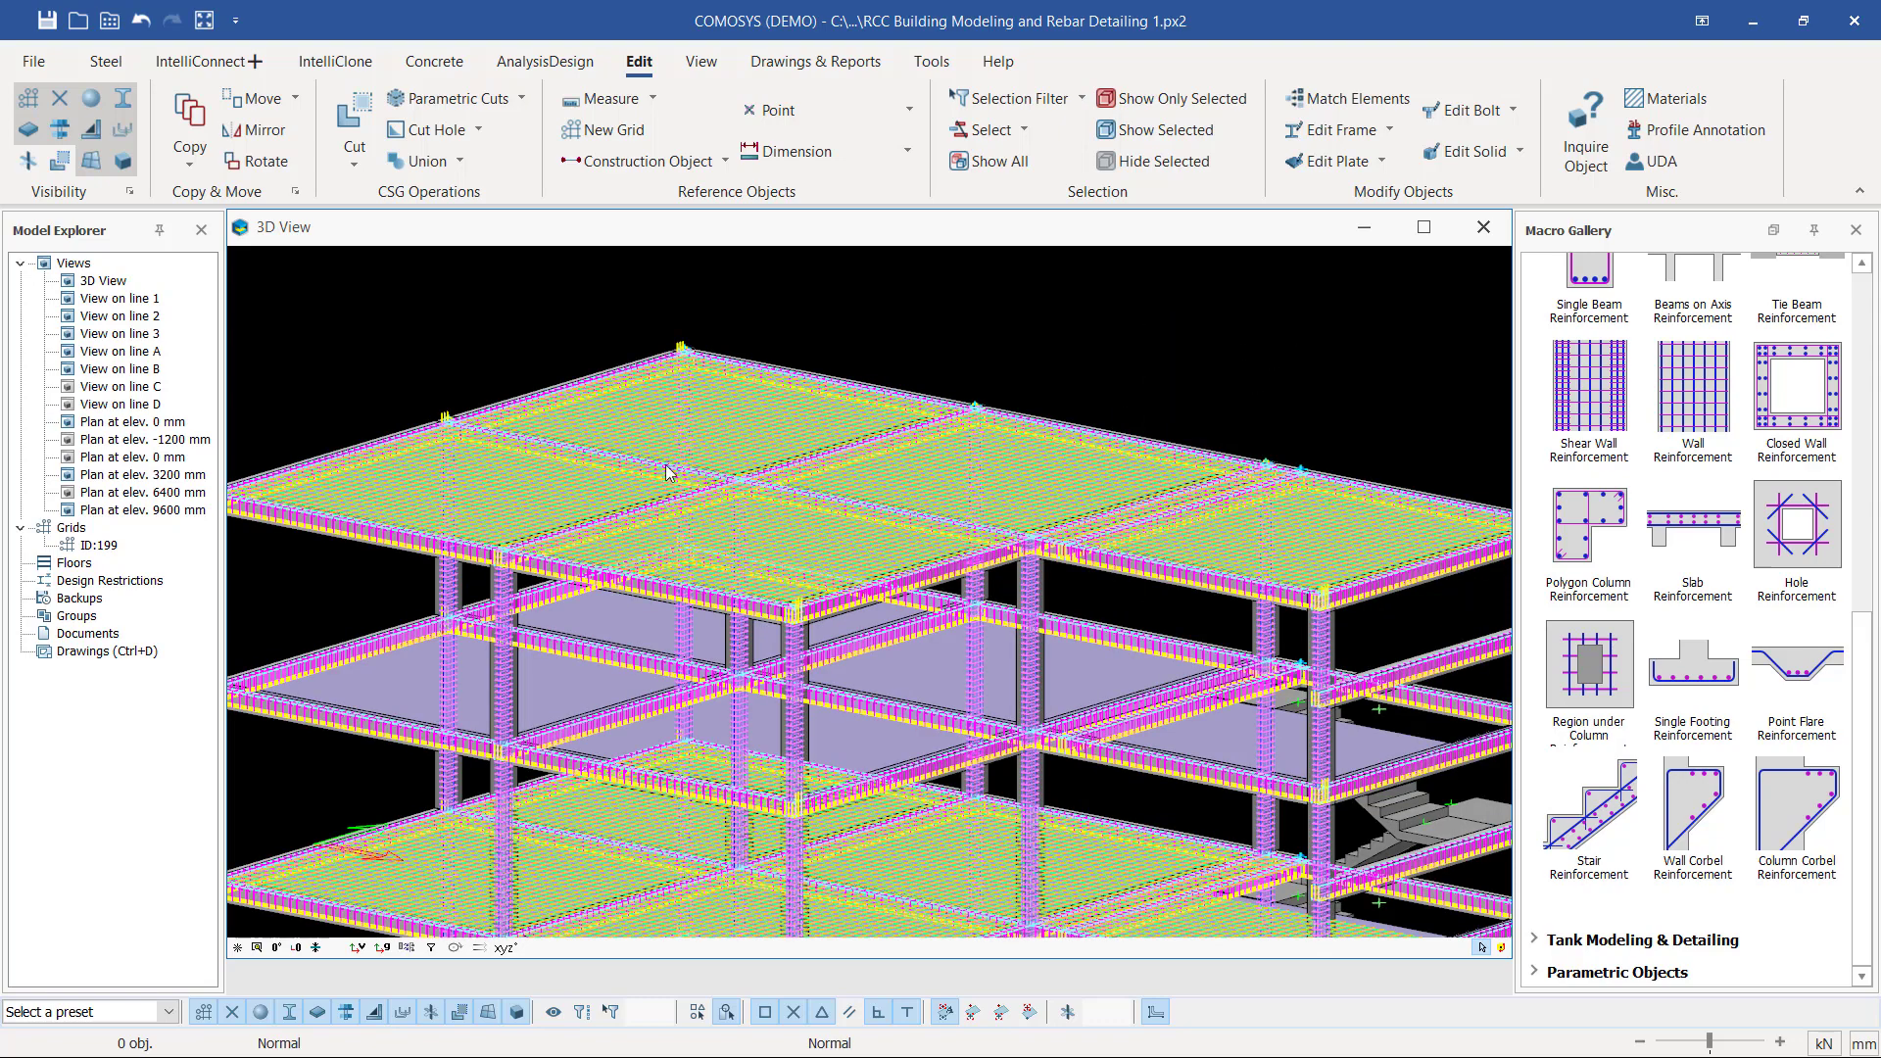
- Examine the slab, beam, column and footing reinforcement of the whole building up close and from different angles
scroll(898, 417, "down", 5)
scroll(635, 578, "up", 5)
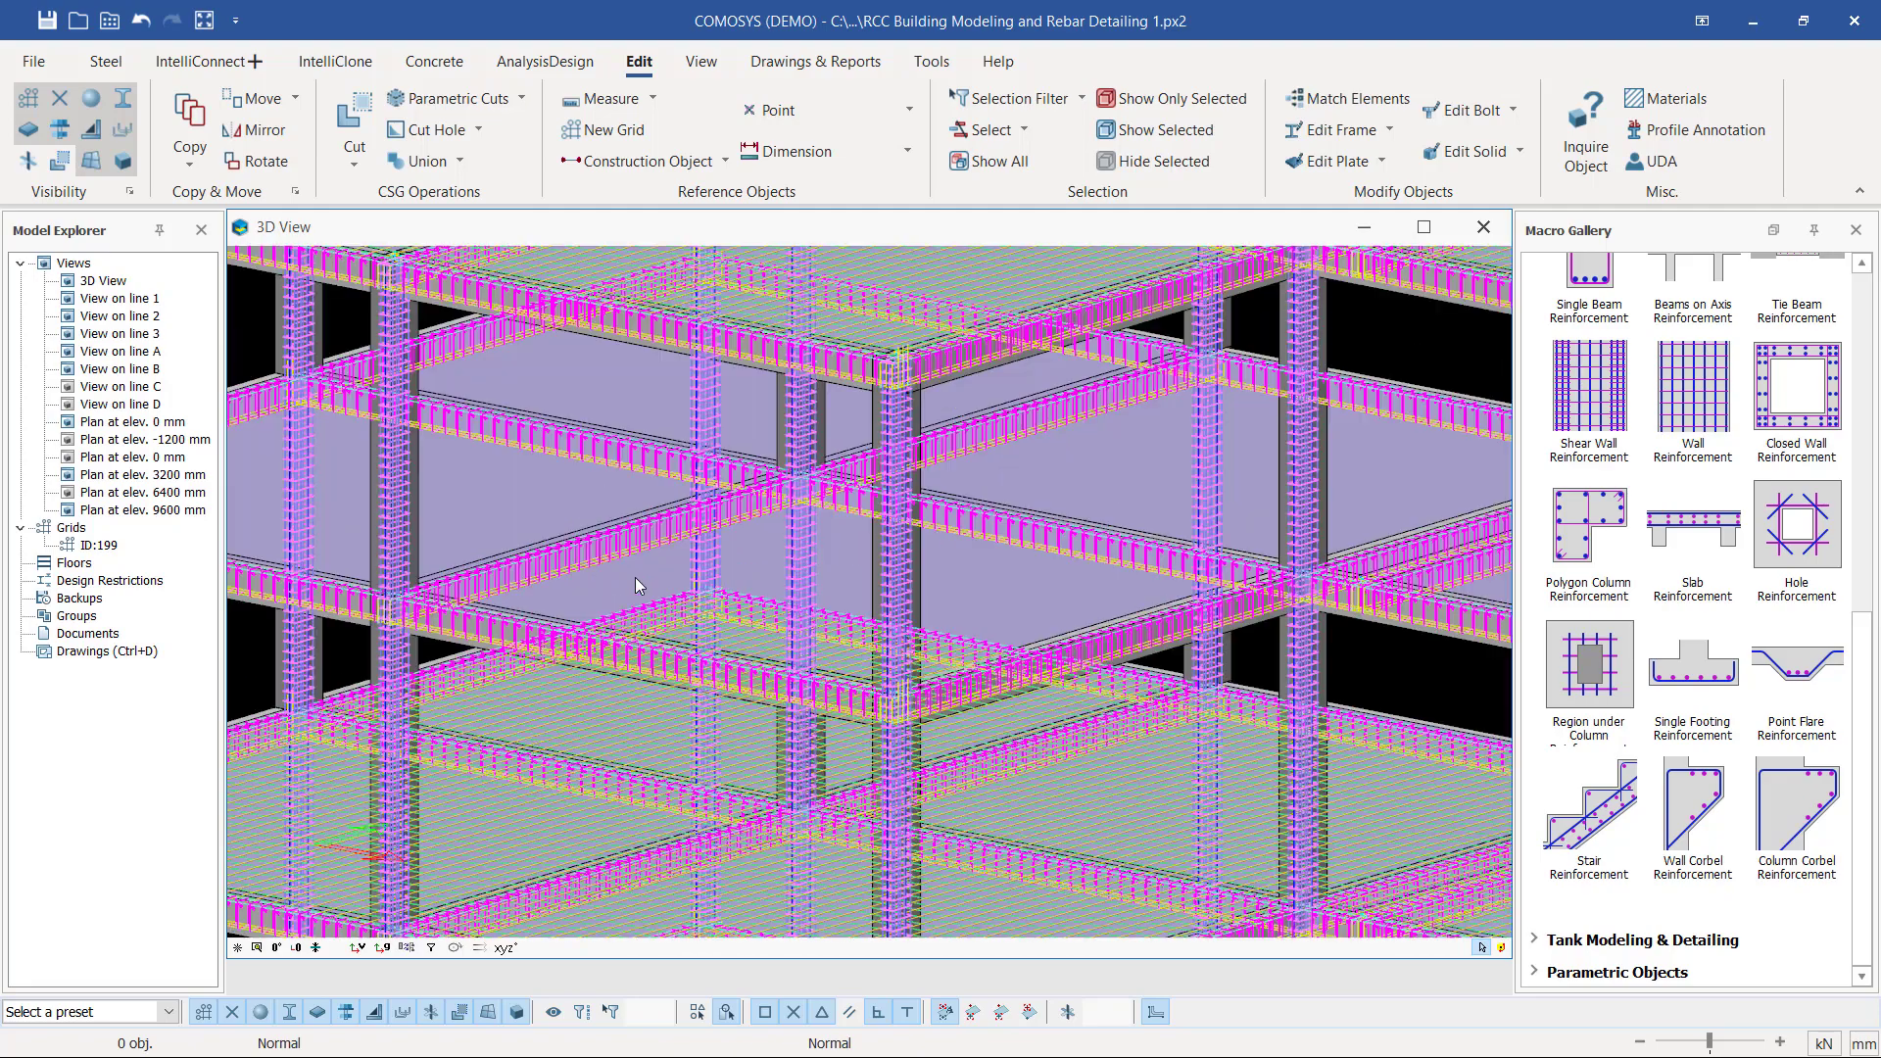
scroll(635, 578, "down", 5)
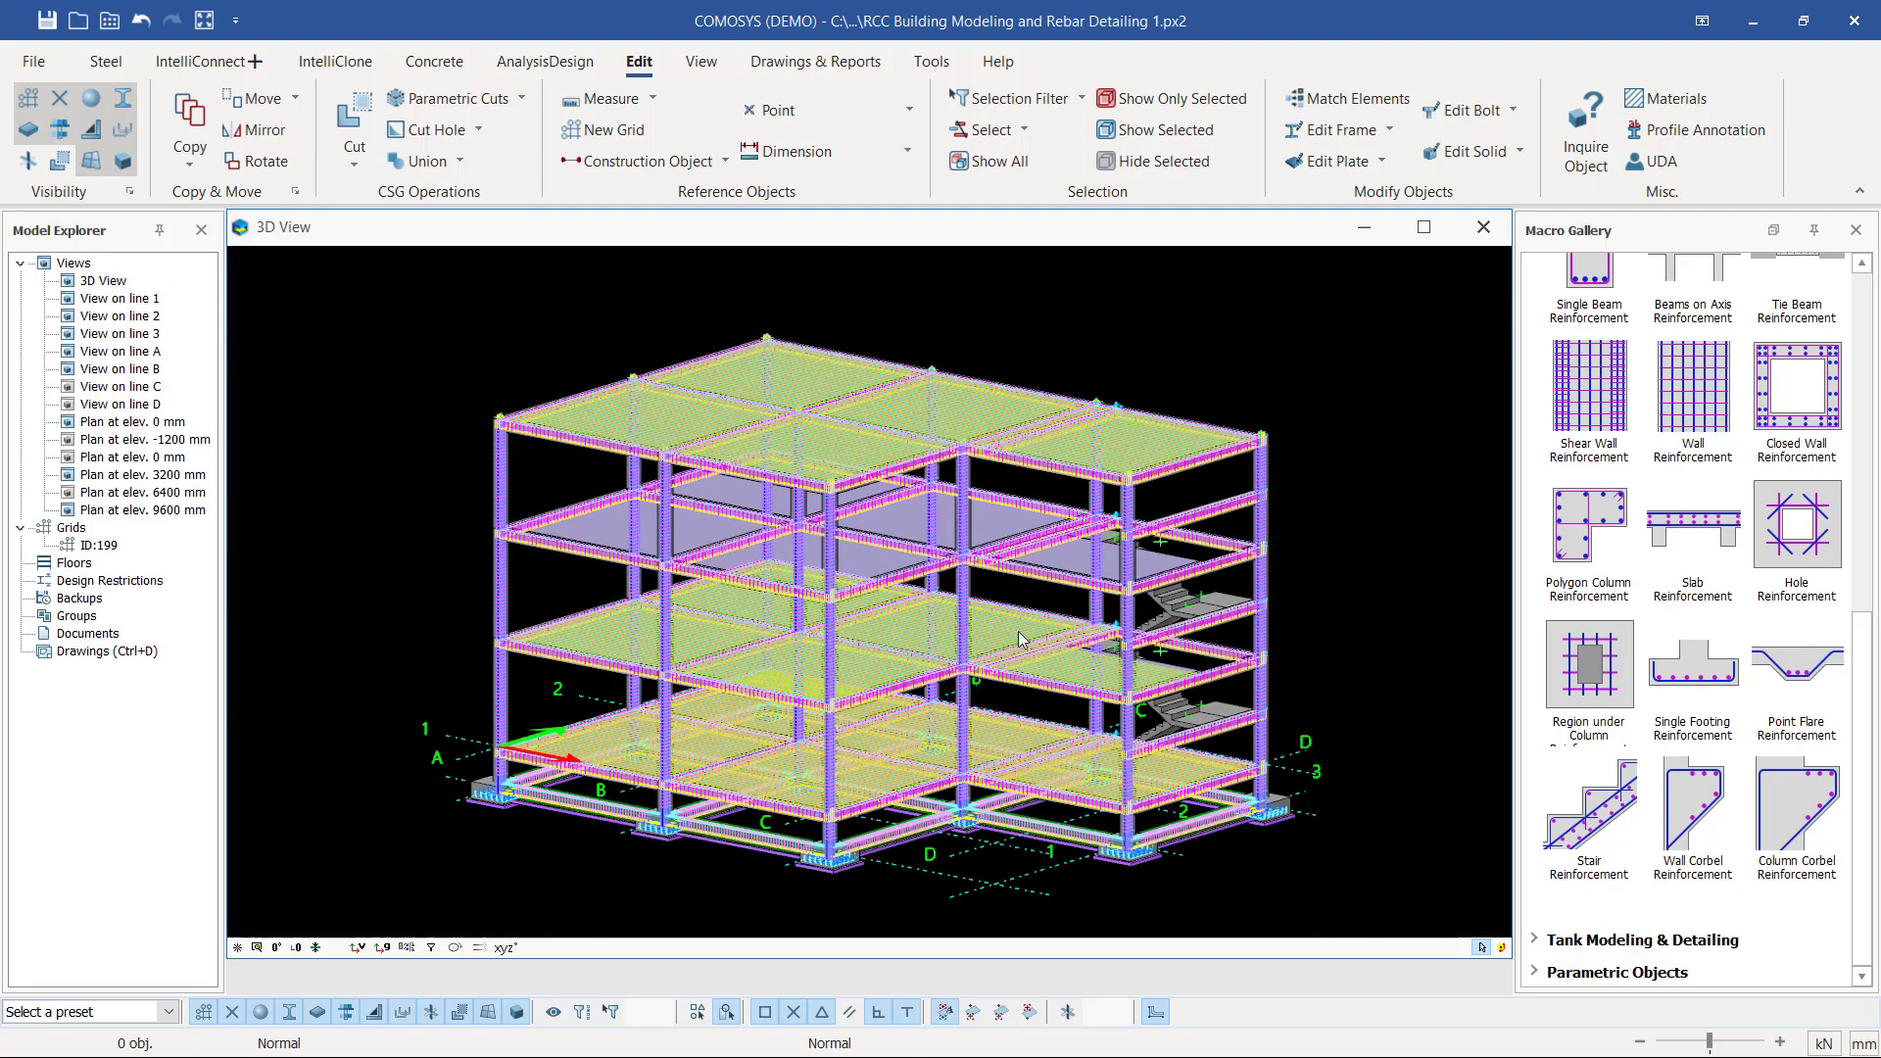
scroll(729, 534, "up", 3)
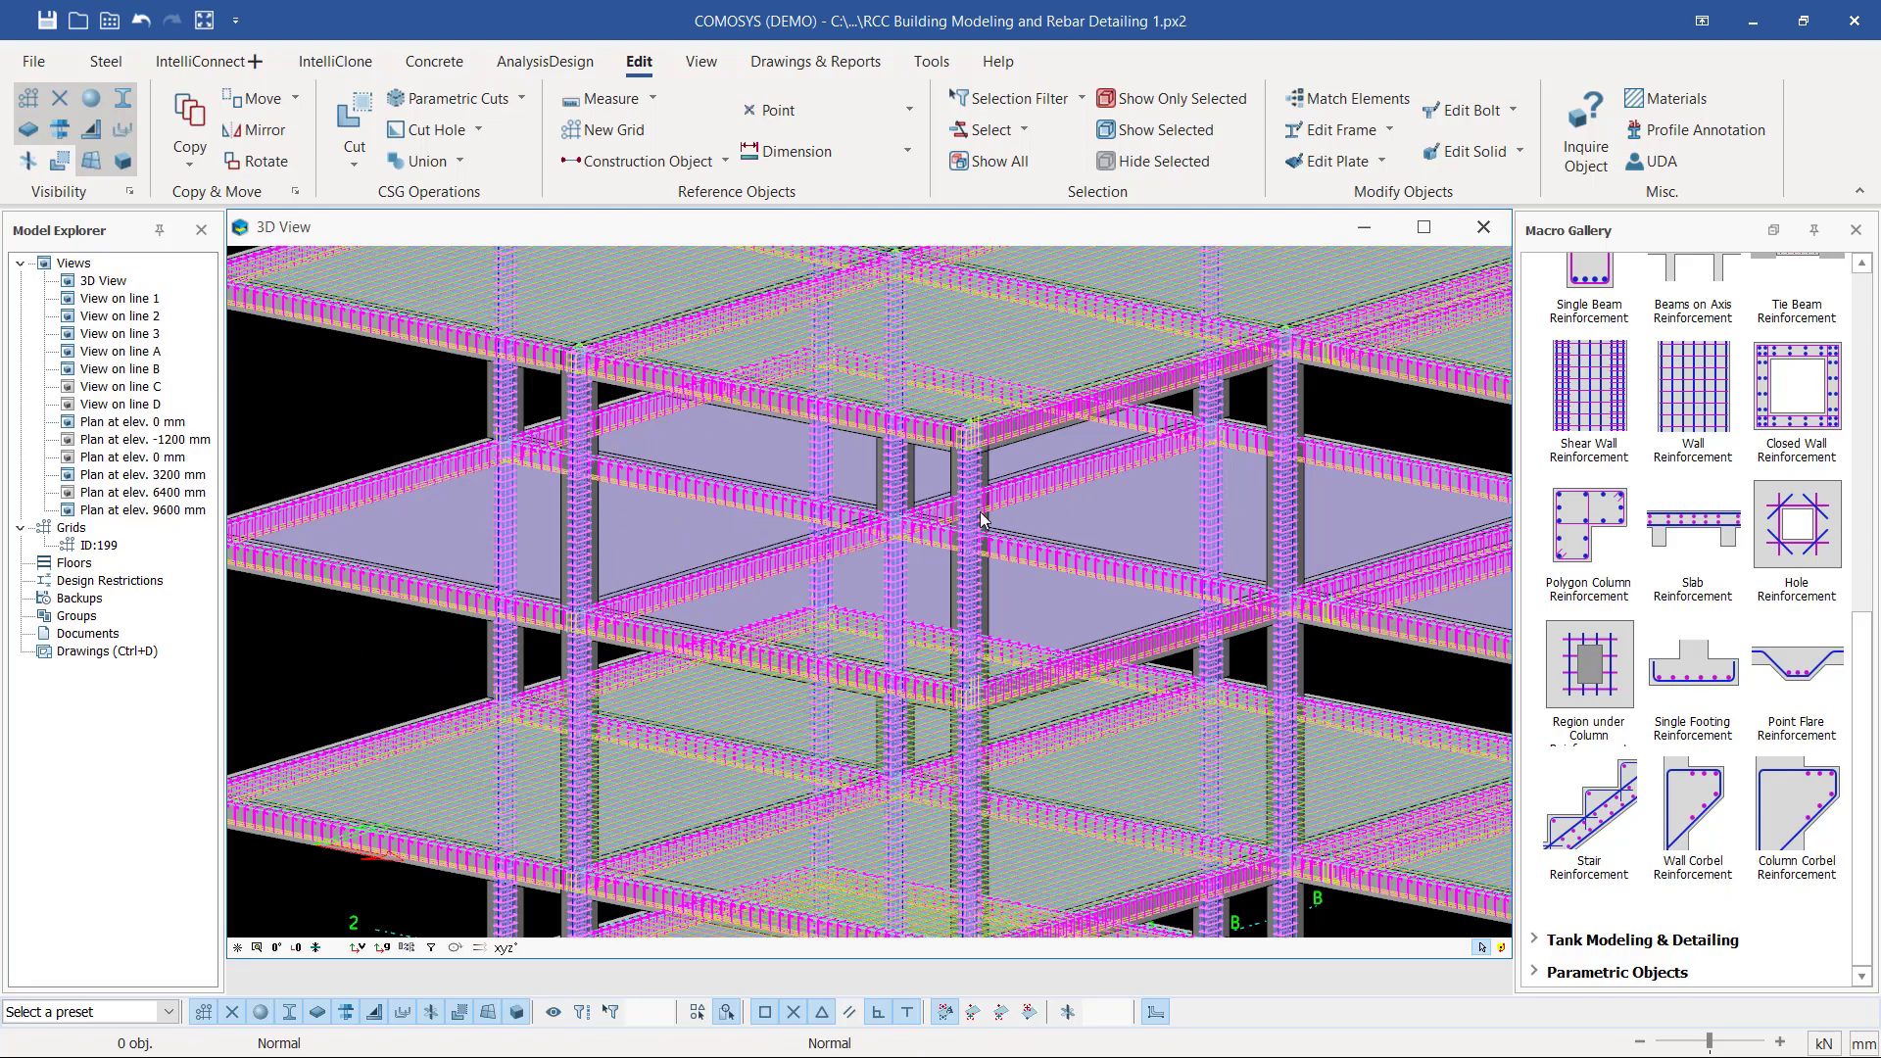
scroll(1102, 546, "down", 5)
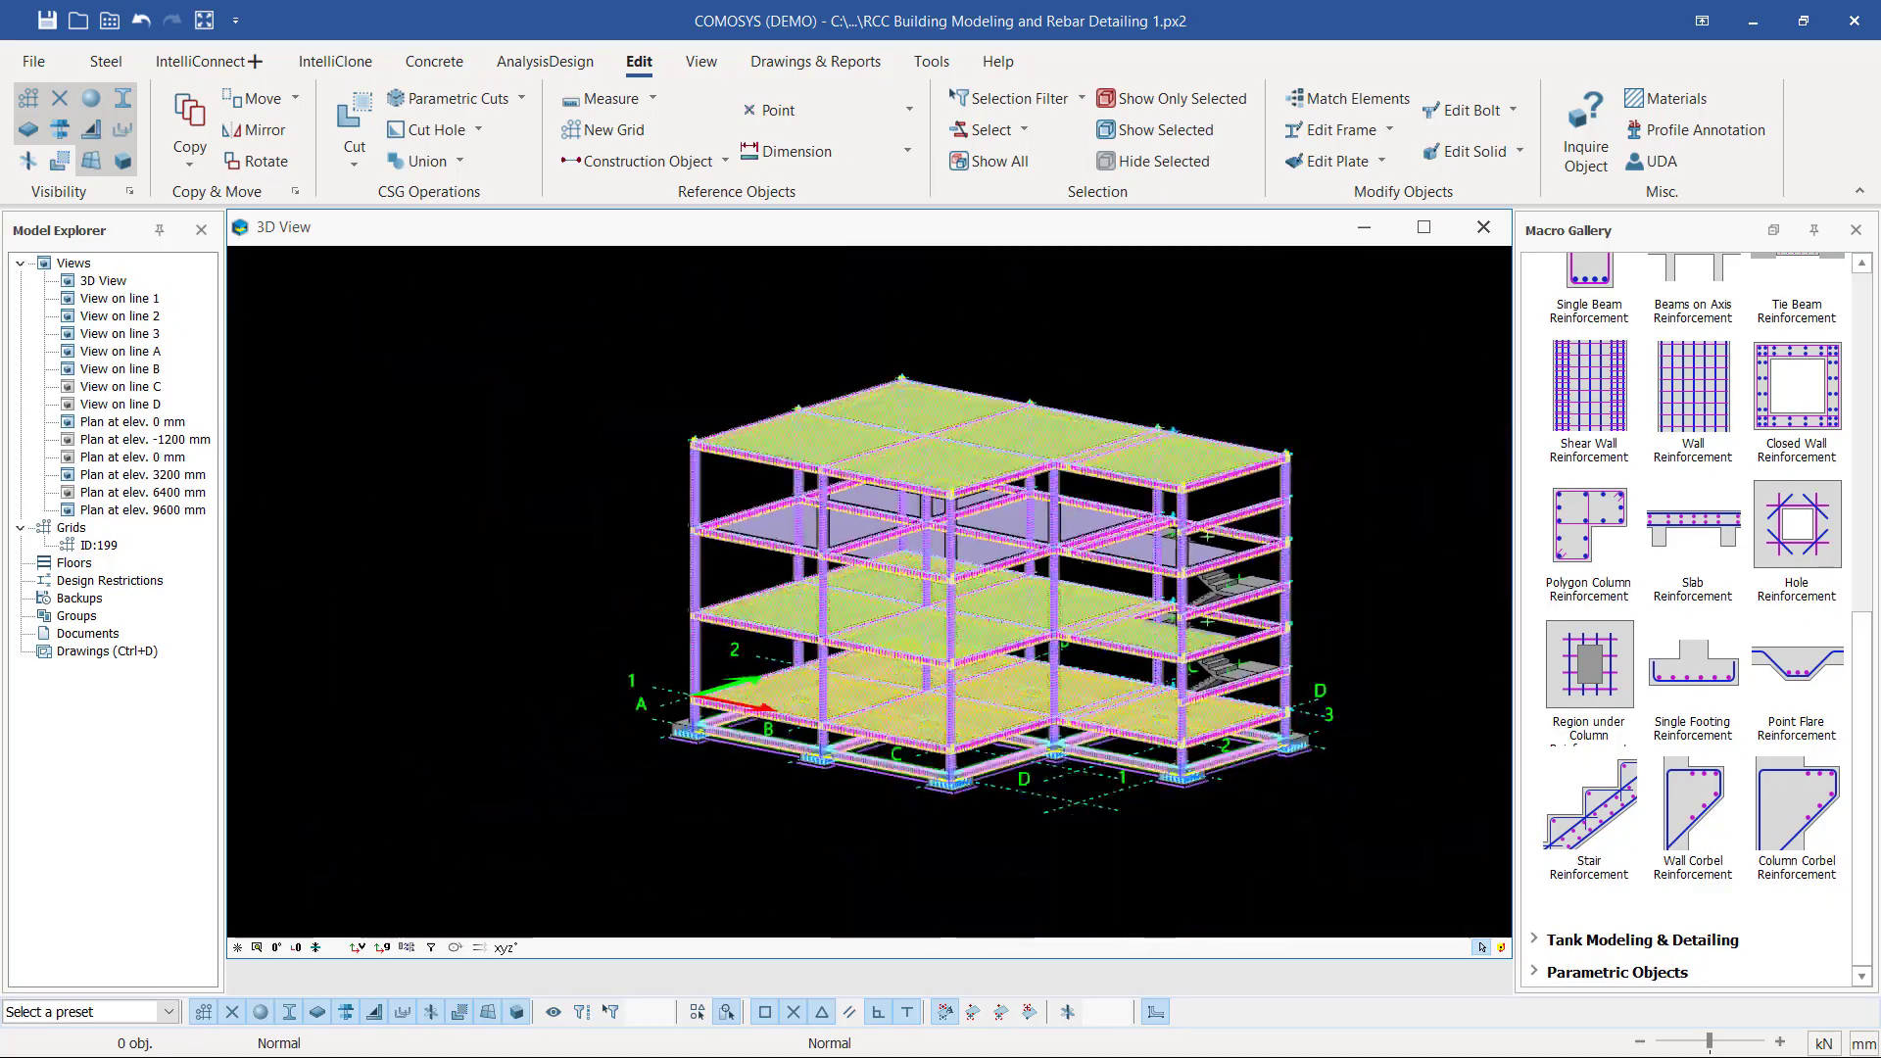
mouse_move(1084, 548)
middle_mouse_down()
mouse_move(1009, 598)
mouse_move(989, 524)
mouse_move(1072, 573)
mouse_move(1080, 556)
middle_mouse_up()
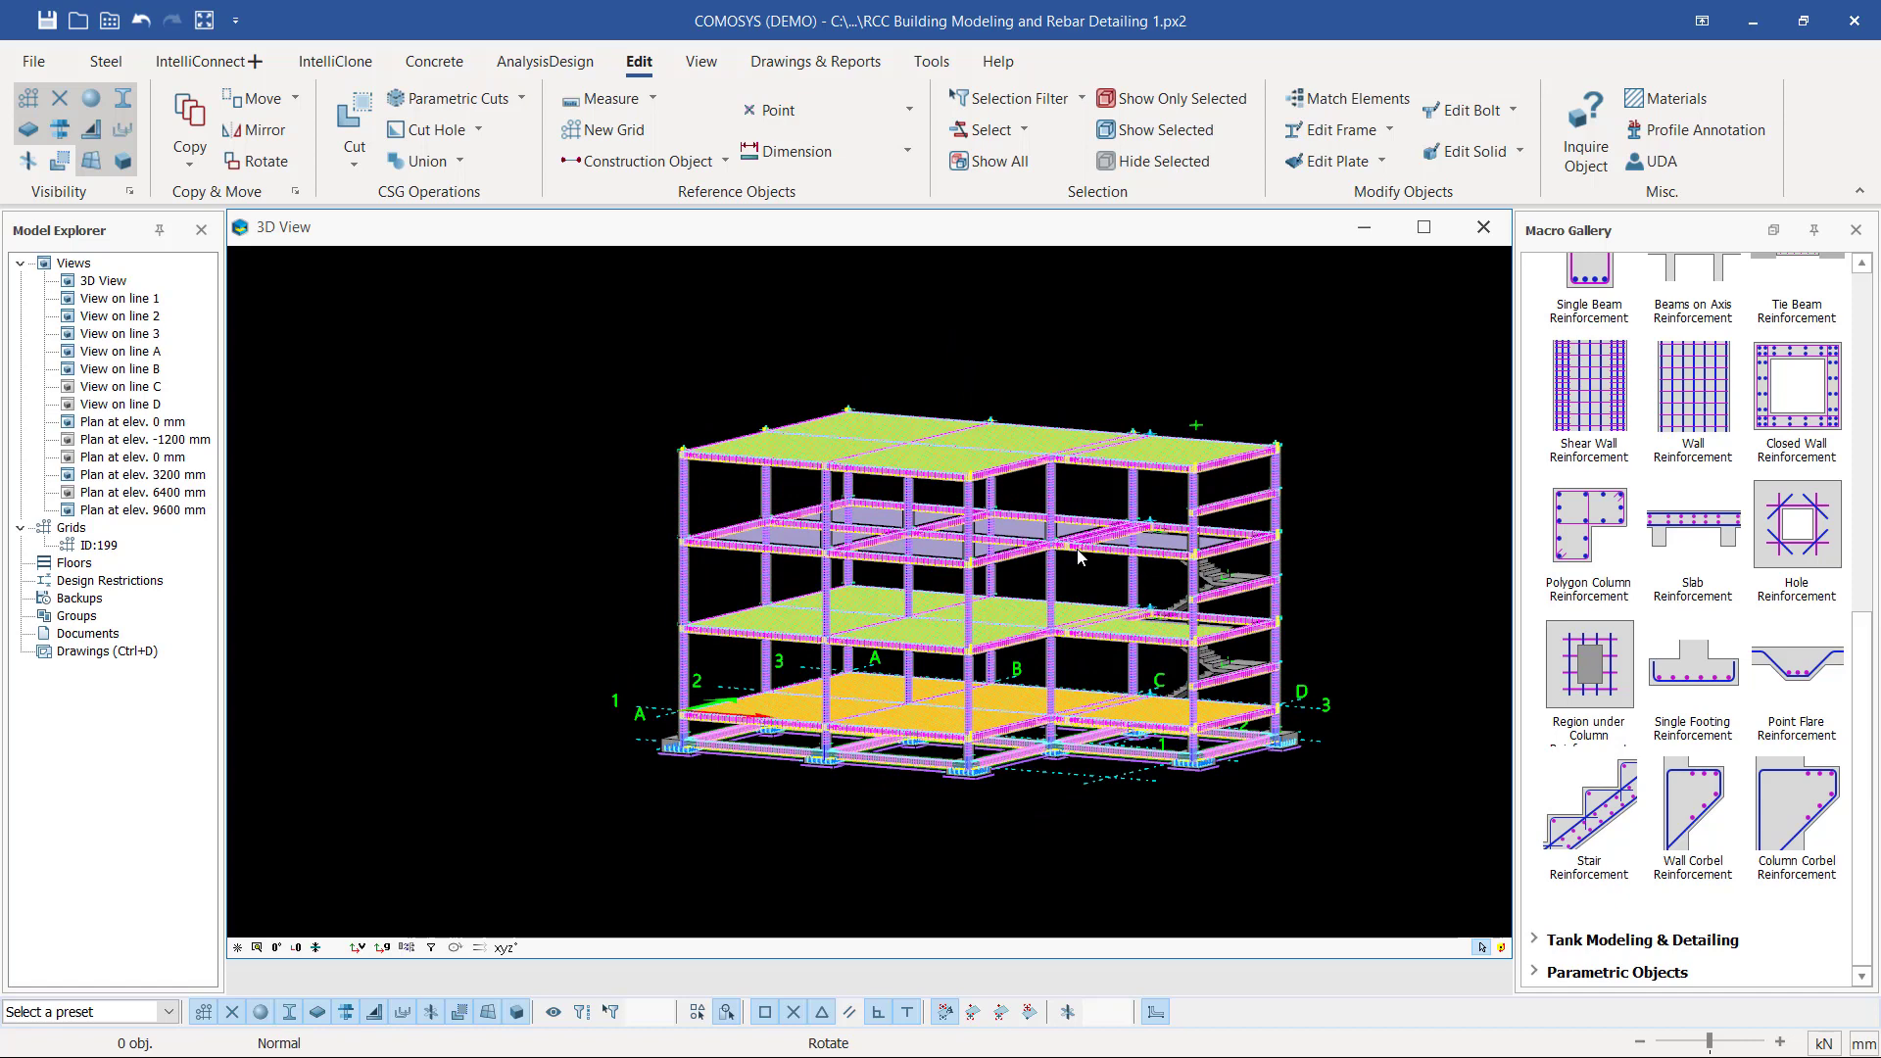
middle_click_drag(1078, 550, 1076, 556)
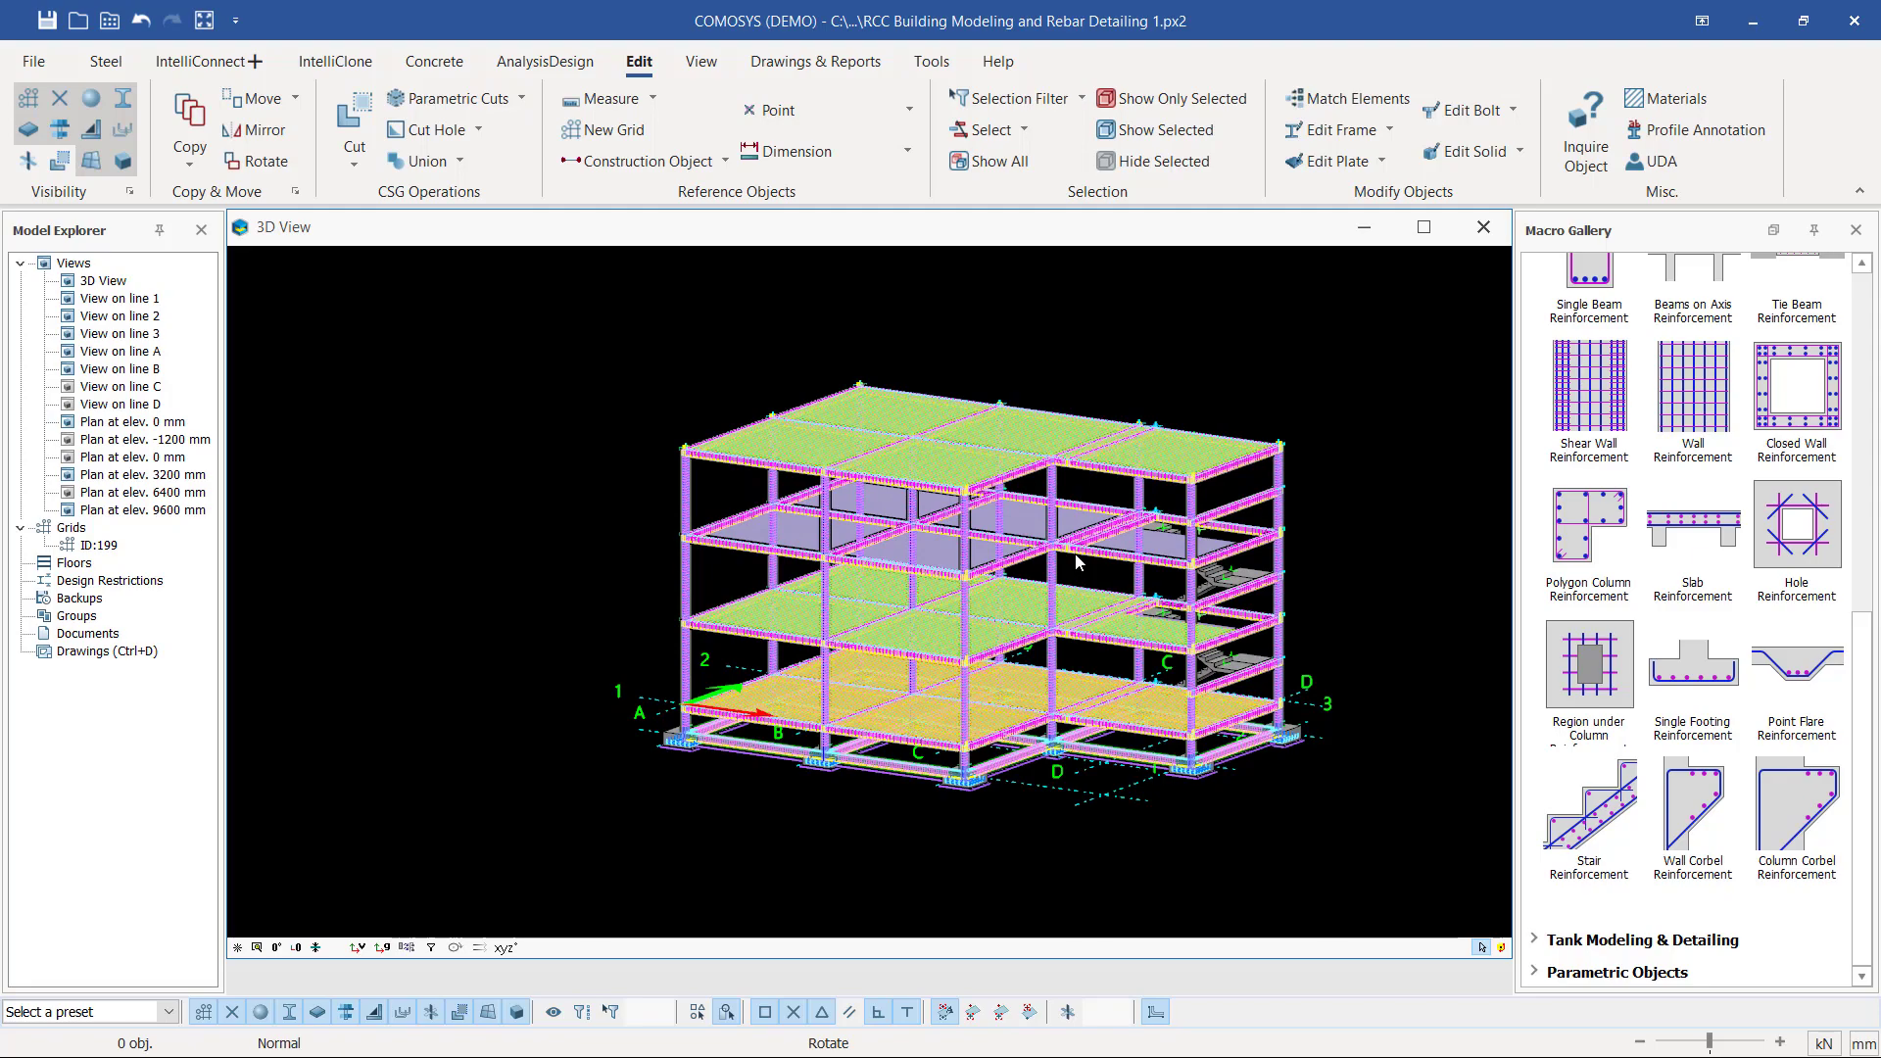
middle_click_drag(1076, 562, 1078, 556)
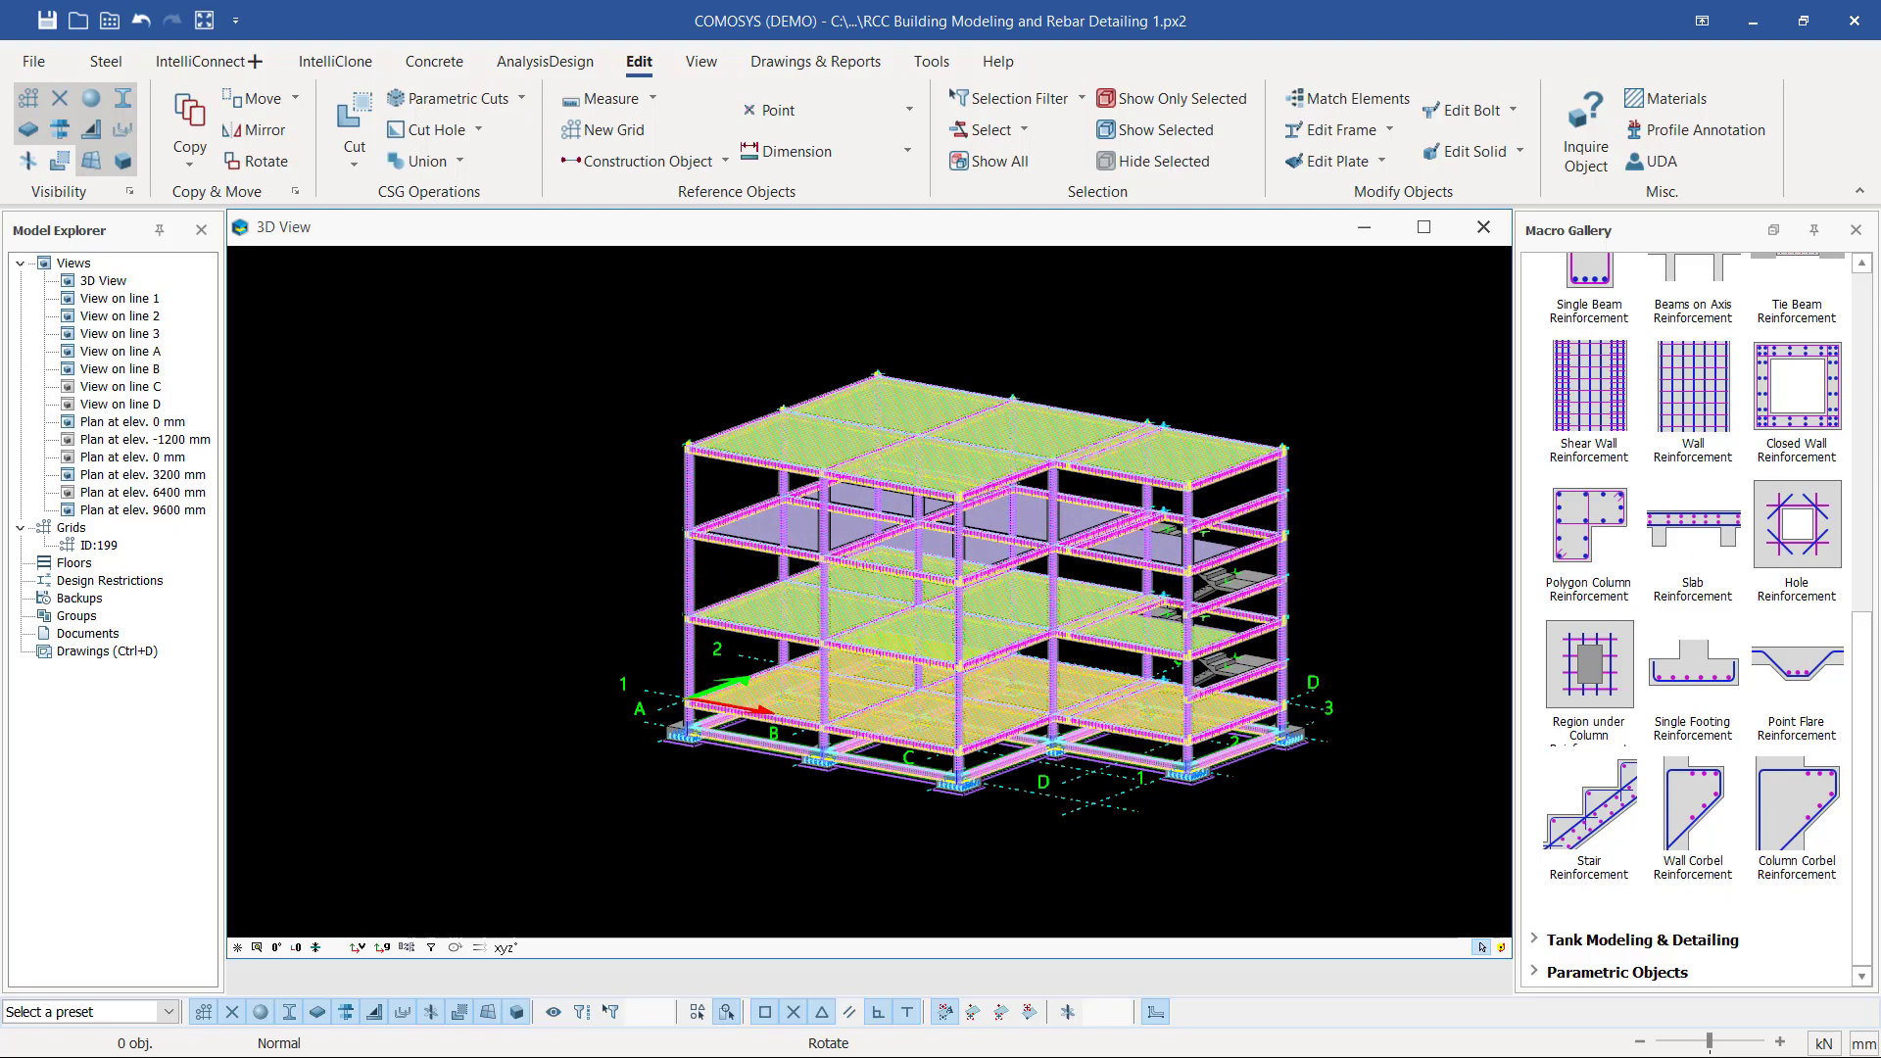
scroll(1002, 648, "up", 5)
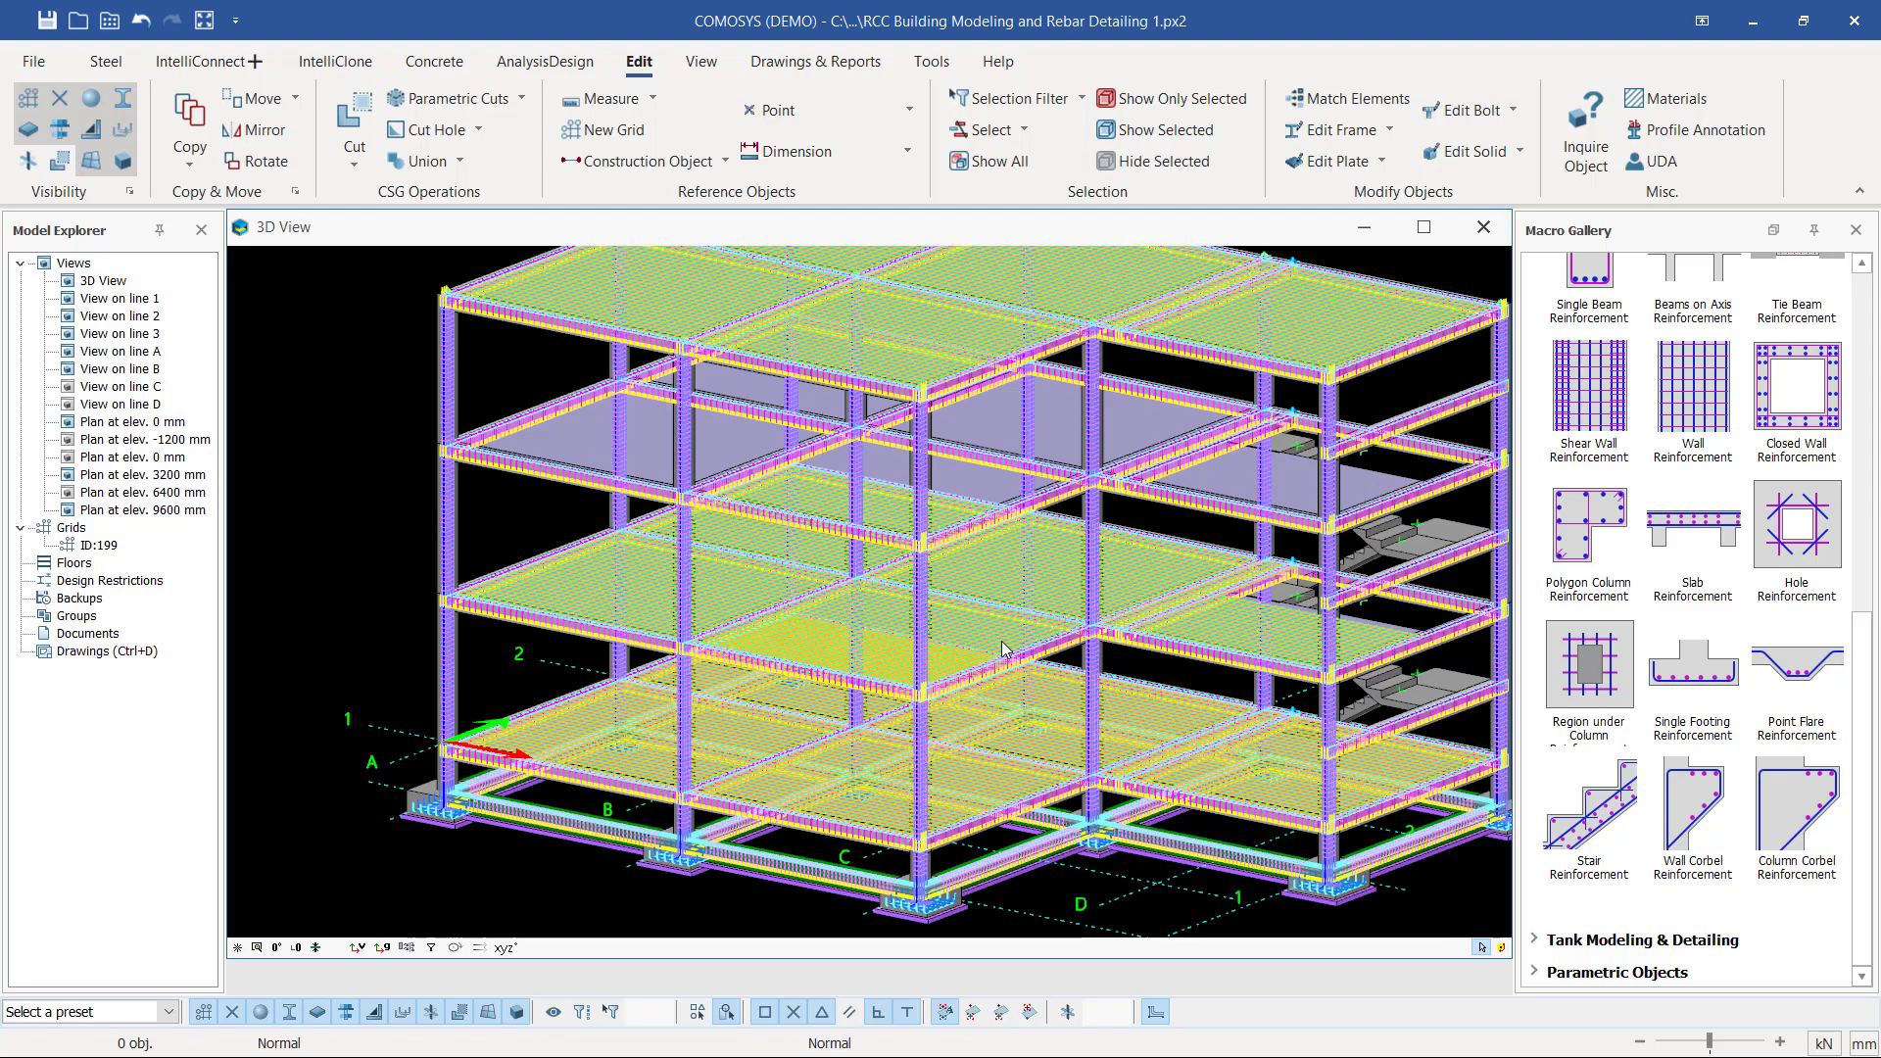
scroll(959, 561, "up", 2)
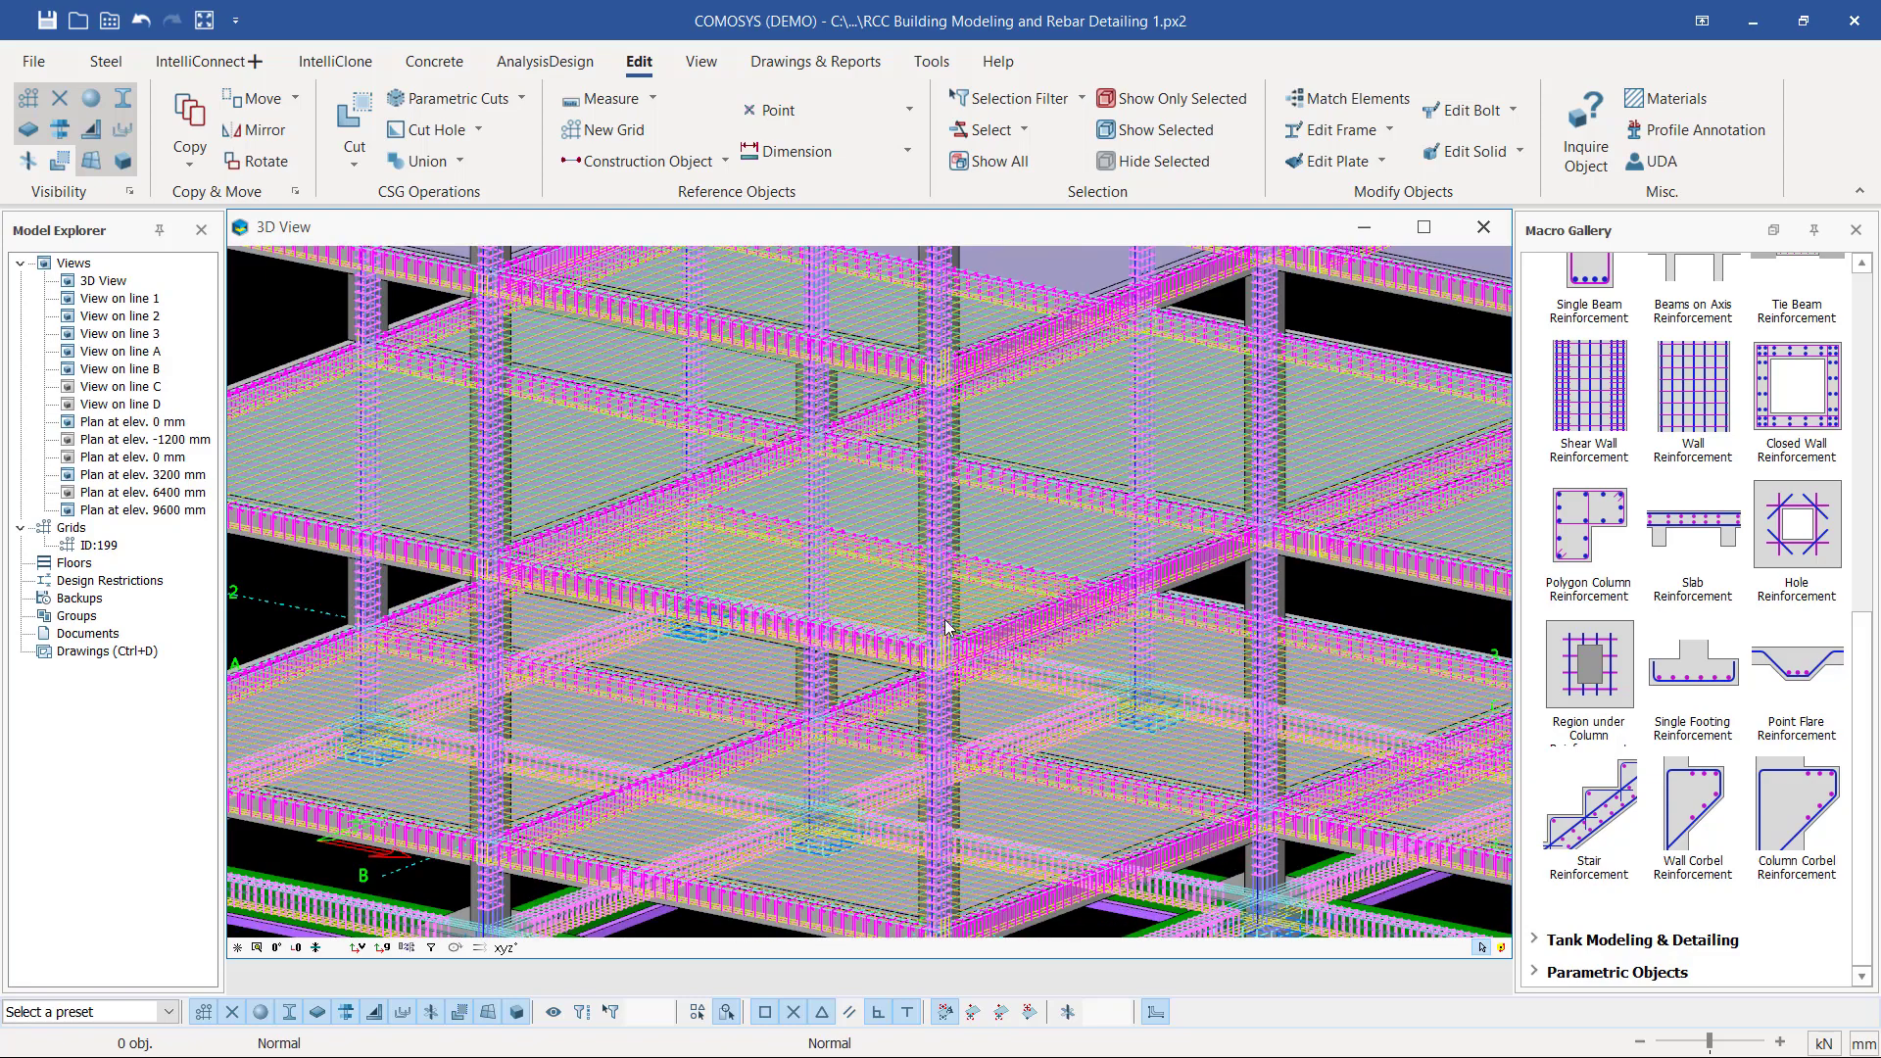
scroll(1049, 569, "down", 1)
middle_click_drag(979, 668, 925, 670)
scroll(980, 648, "down", 2)
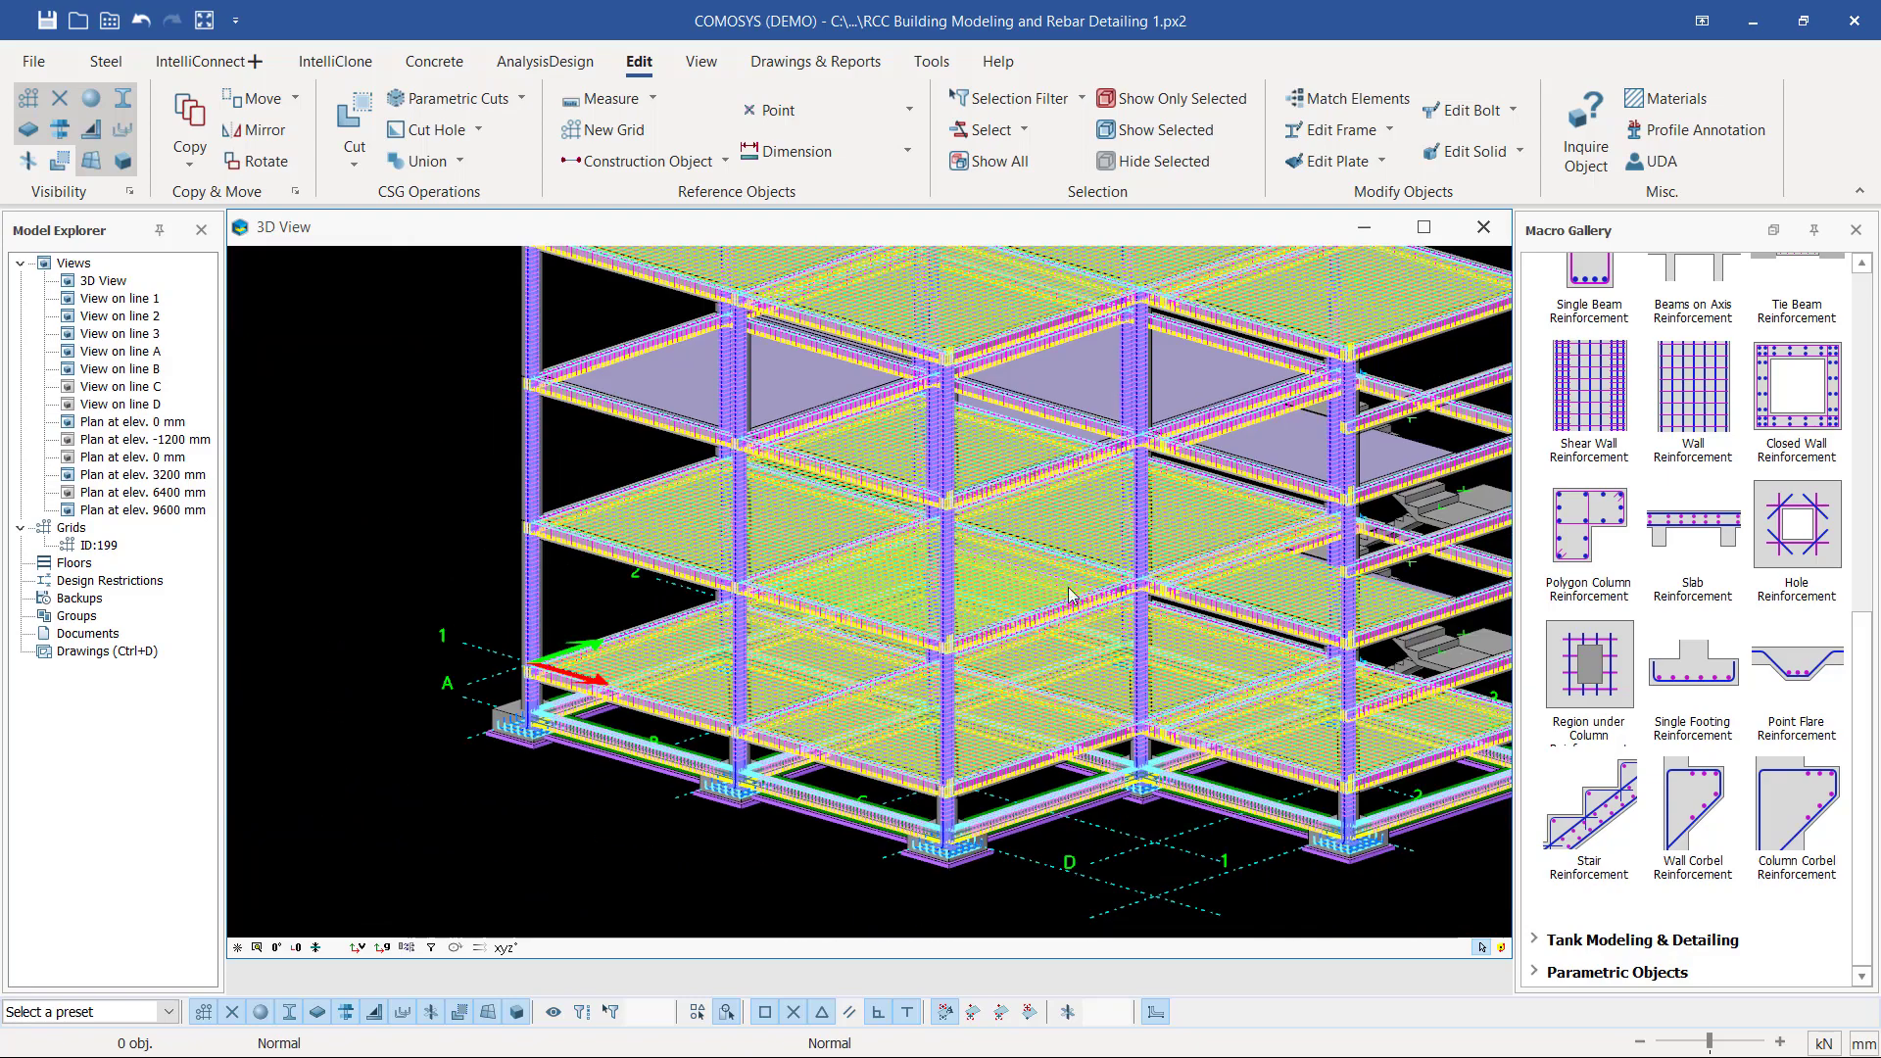
scroll(1128, 567, "up", 1)
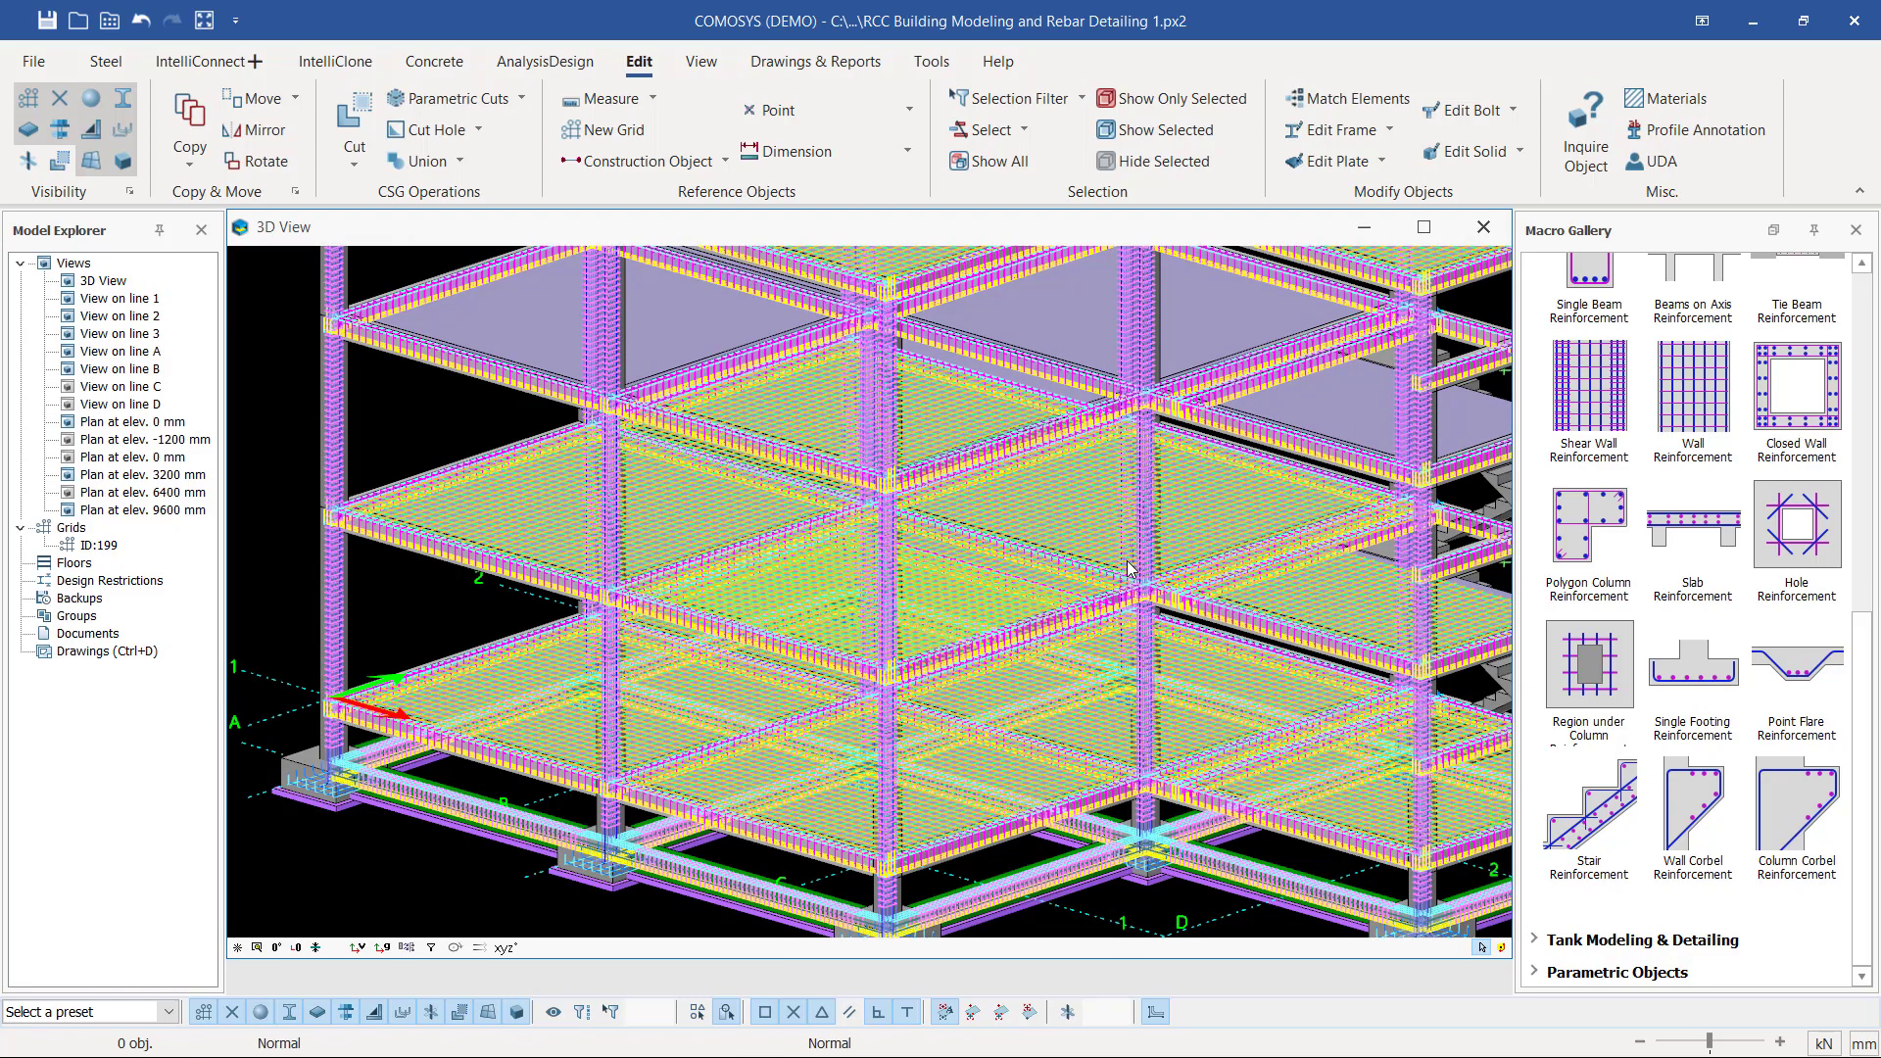